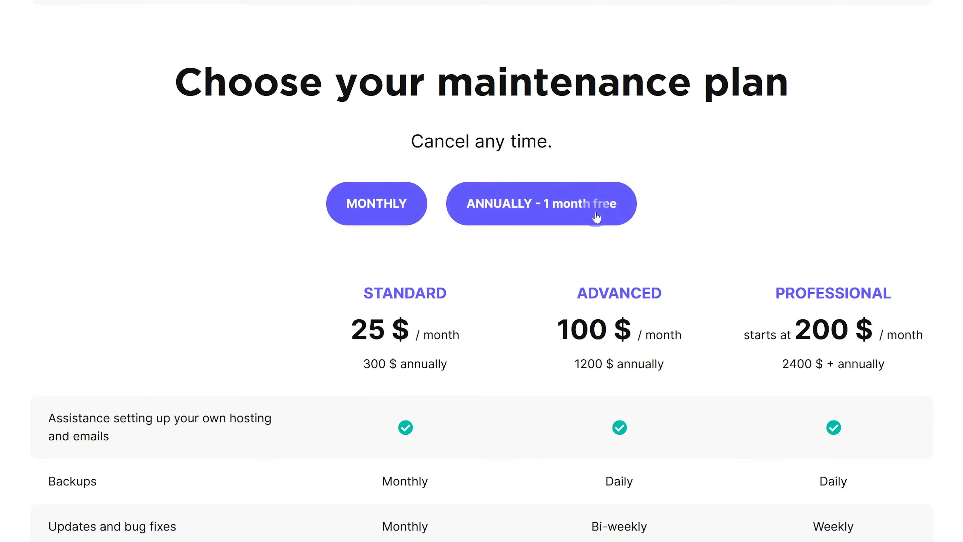
Switch the maintenance plan prices between Monthly and Annually and look through the plan comparison table.
{"action": "left_click", "coordinate": [413, 221]}
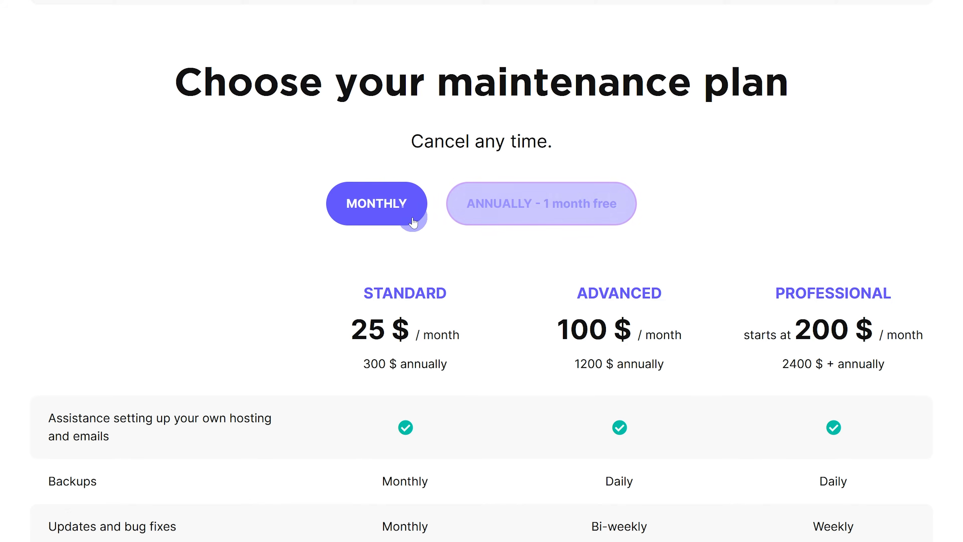
{"action": "left_click", "coordinate": [620, 222]}
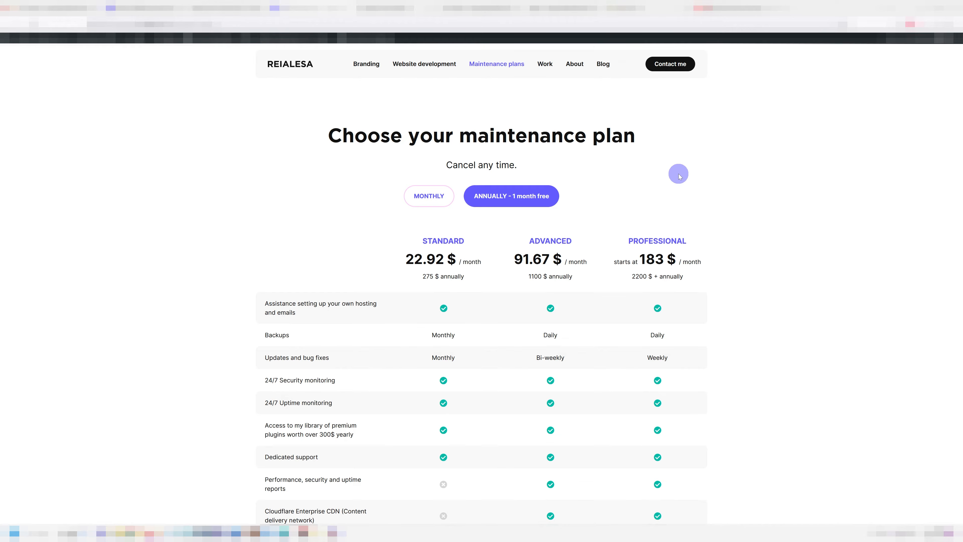
{"action": "scroll", "coordinate": [679, 175], "scroll_direction": "up", "scroll_amount": 1}
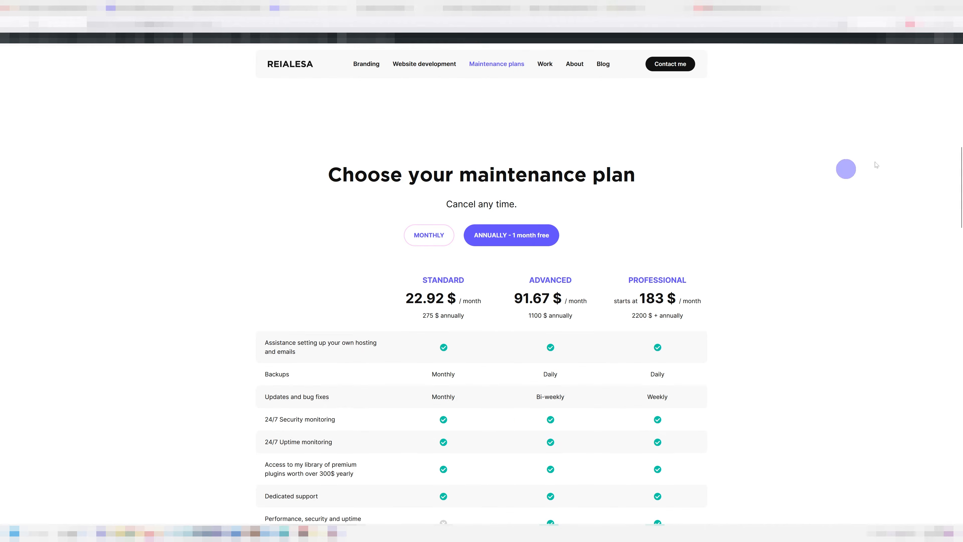
{"action": "scroll", "coordinate": [10, 430], "scroll_direction": "down", "scroll_amount": 7}
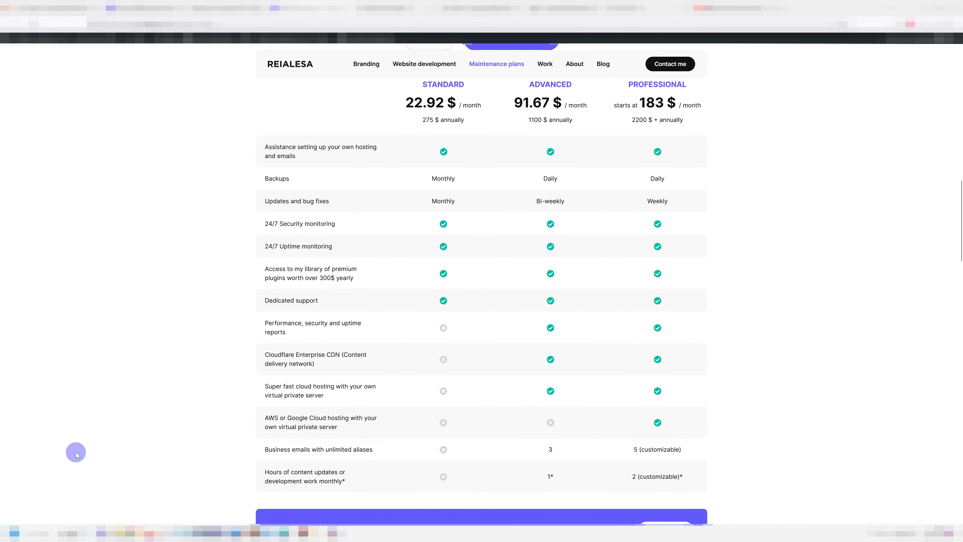
{"action": "scroll", "coordinate": [322, 282], "scroll_direction": "up", "scroll_amount": 7}
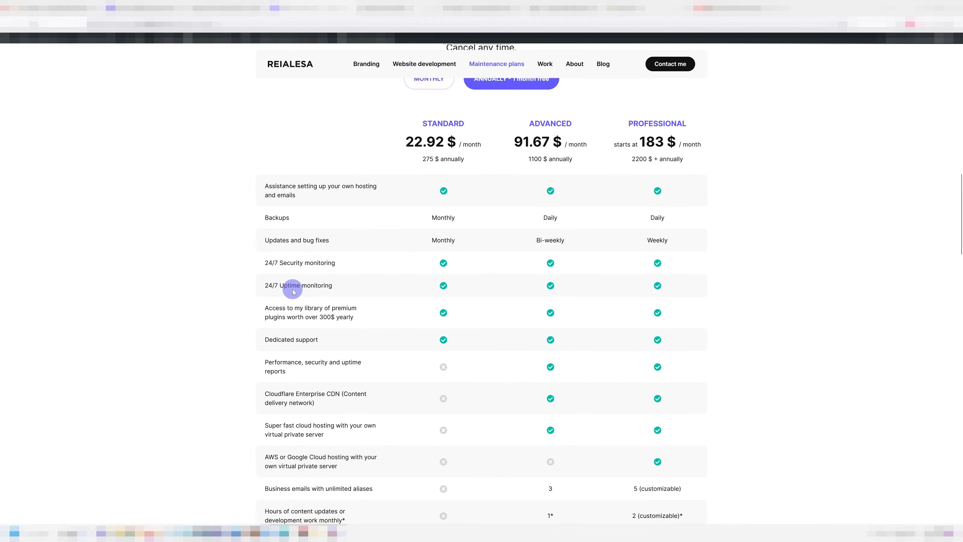
Examine the pricing toggle and the table's feature rows down to the "Let's get started." banner.
{"action": "left_click_drag", "start_coordinate": [320, 173], "coordinate": [435, 200]}
{"action": "left_click", "coordinate": [427, 201]}
{"action": "left_click_drag", "start_coordinate": [323, 167], "coordinate": [543, 198]}
{"action": "left_click", "coordinate": [542, 198]}
{"action": "scroll", "coordinate": [739, 236], "scroll_direction": "down", "scroll_amount": 1}
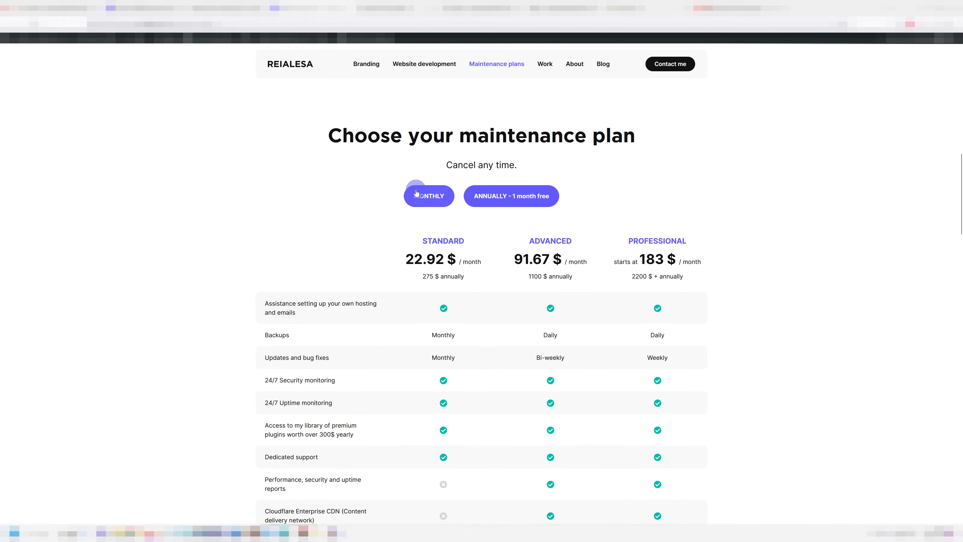
{"action": "scroll", "coordinate": [679, 241], "scroll_direction": "down", "scroll_amount": 6}
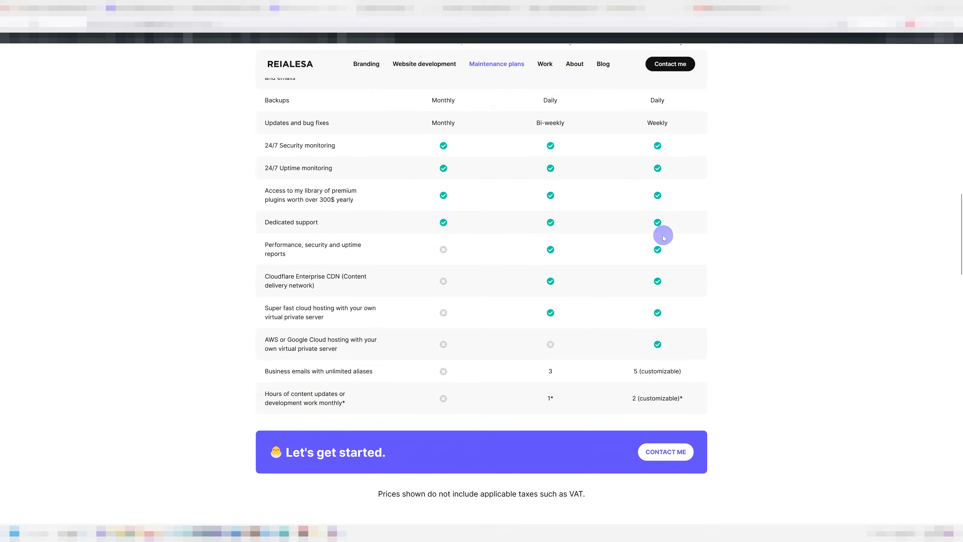
{"action": "scroll", "coordinate": [670, 238], "scroll_direction": "down", "scroll_amount": 3}
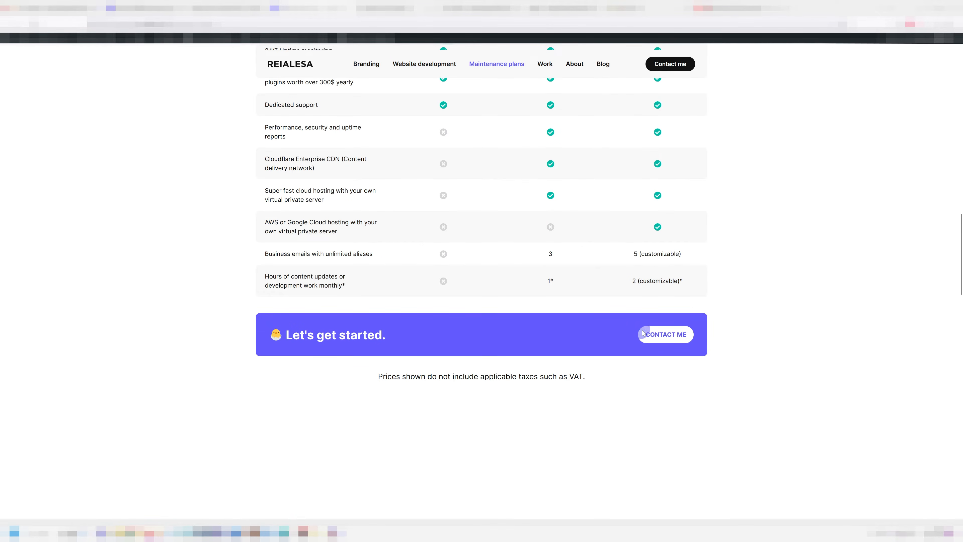
{"action": "scroll", "coordinate": [556, 331], "scroll_direction": "up", "scroll_amount": 7}
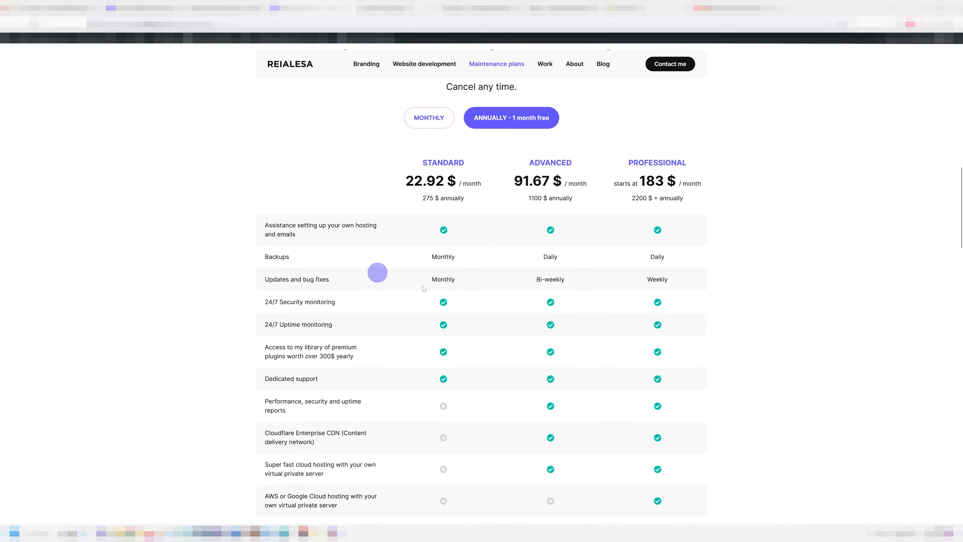
Outline the price header and the first feature row of the pricing table with the measuring overlay.
{"action": "left_click", "coordinate": [929, 26]}
{"action": "left_click_drag", "start_coordinate": [716, 208], "coordinate": [245, 253]}
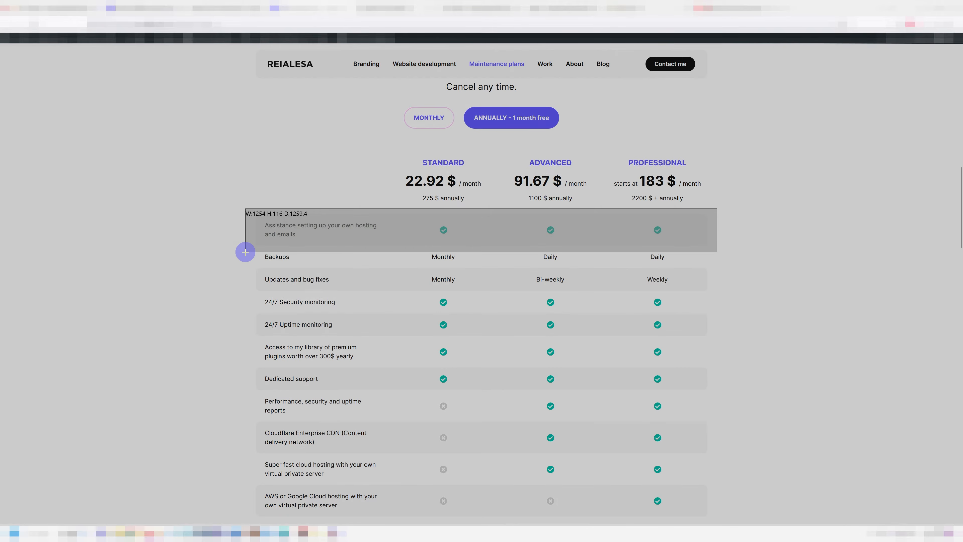
{"action": "left_click_drag", "start_coordinate": [723, 150], "coordinate": [270, 216]}
{"action": "scroll", "coordinate": [341, 196], "scroll_direction": "down", "scroll_amount": 1}
{"action": "left_click_drag", "start_coordinate": [731, 198], "coordinate": [353, 192]}
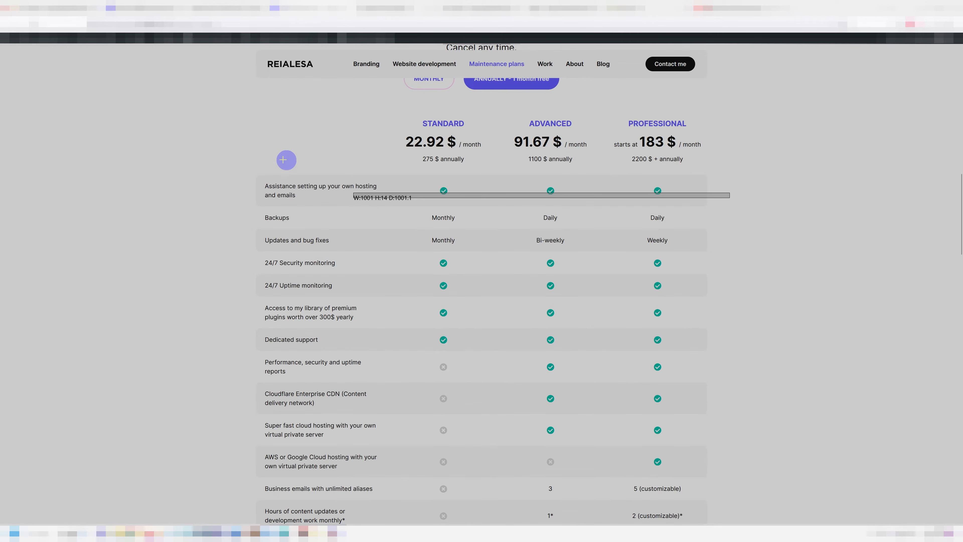
Mark out the full first feature row and its label, Standard, Advanced and Professional cells with the measuring overlay.
{"action": "left_click_drag", "start_coordinate": [253, 175], "coordinate": [382, 209]}
{"action": "left_click_drag", "start_coordinate": [417, 173], "coordinate": [472, 195]}
{"action": "left_click_drag", "start_coordinate": [416, 219], "coordinate": [471, 230]}
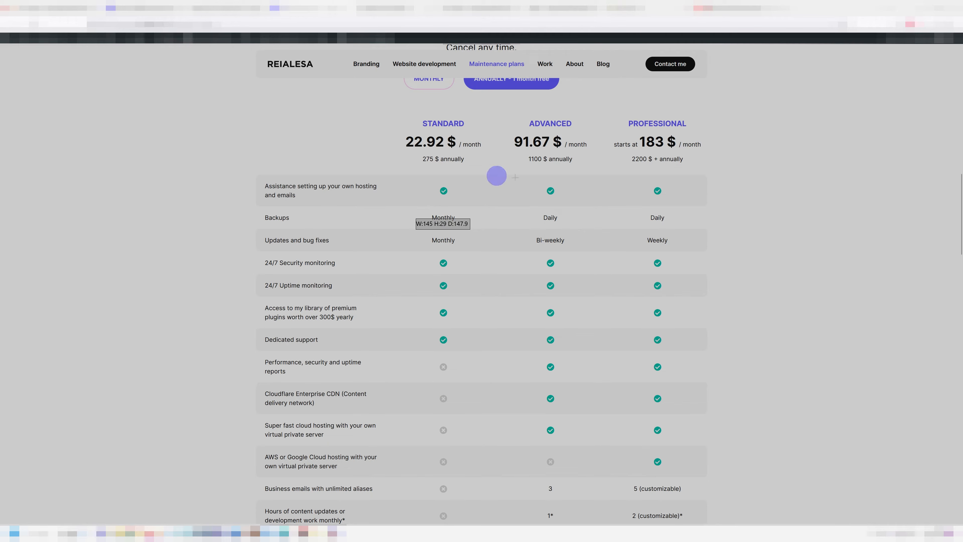
{"action": "left_click_drag", "start_coordinate": [719, 170], "coordinate": [249, 210]}
{"action": "left_click_drag", "start_coordinate": [248, 167], "coordinate": [415, 198]}
{"action": "left_click_drag", "start_coordinate": [387, 174], "coordinate": [493, 209]}
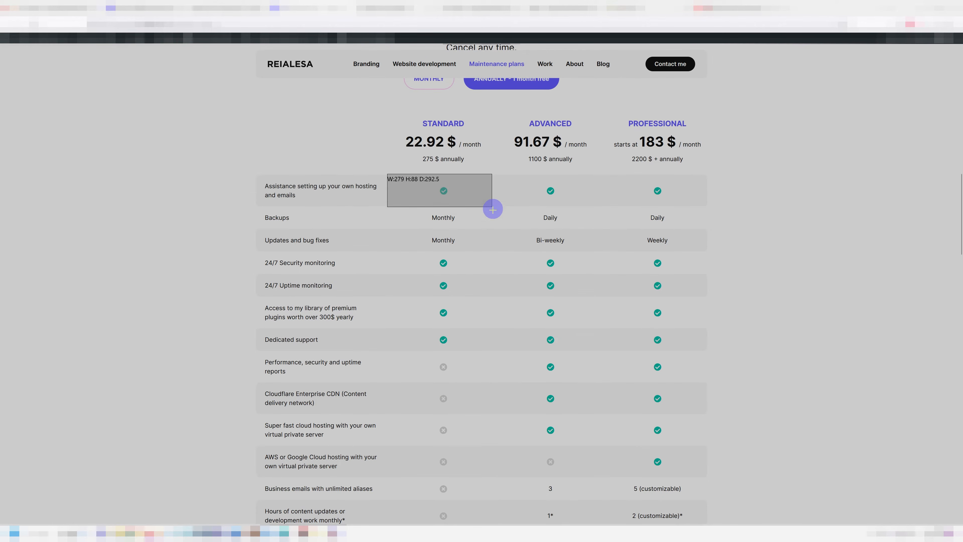
{"action": "left_click_drag", "start_coordinate": [497, 174], "coordinate": [582, 208]}
{"action": "left_click_drag", "start_coordinate": [603, 172], "coordinate": [713, 207]}
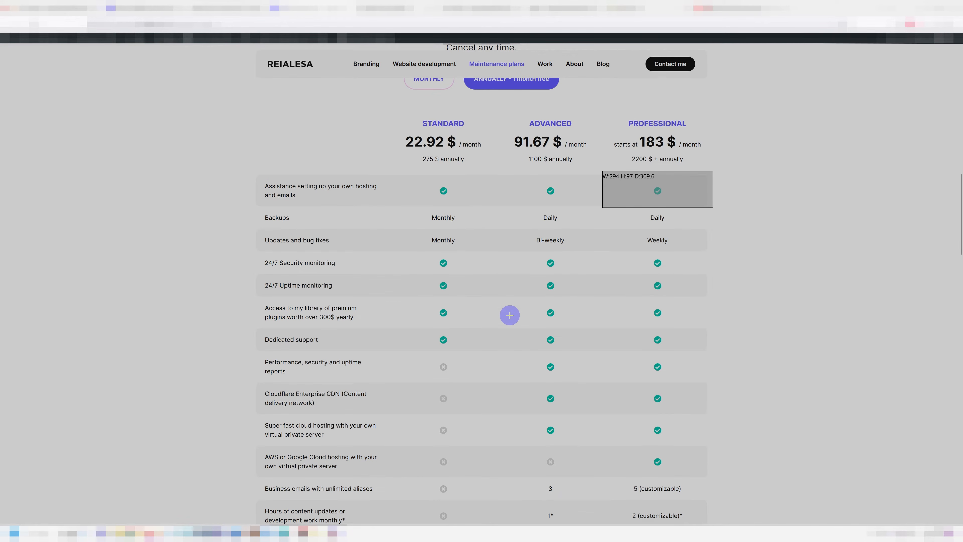
Outline the "Let's get started." banner with the tax note below the table, and close the measuring overlay.
{"action": "scroll", "coordinate": [515, 300], "scroll_direction": "down", "scroll_amount": 4}
{"action": "left_click_drag", "start_coordinate": [413, 279], "coordinate": [579, 247]}
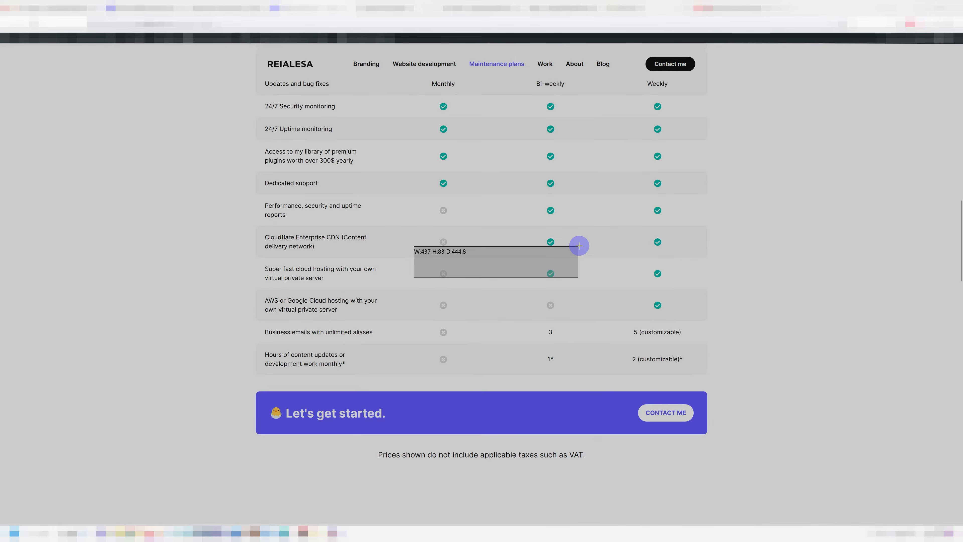
{"action": "left_click_drag", "start_coordinate": [718, 381], "coordinate": [248, 468]}
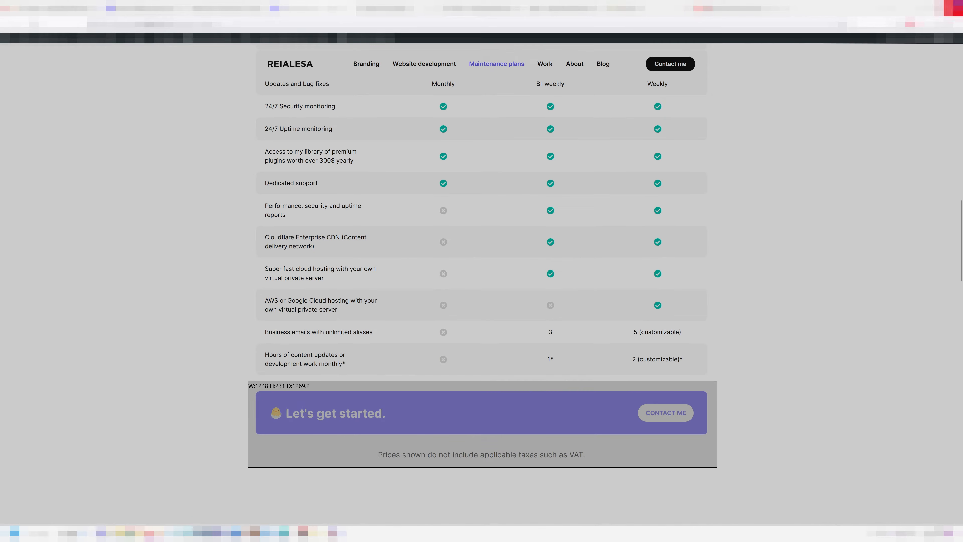
{"action": "key", "text": "Escape"}
{"action": "scroll", "coordinate": [639, 241], "scroll_direction": "up", "scroll_amount": 3}
{"action": "scroll", "coordinate": [558, 276], "scroll_direction": "up", "scroll_amount": 4}
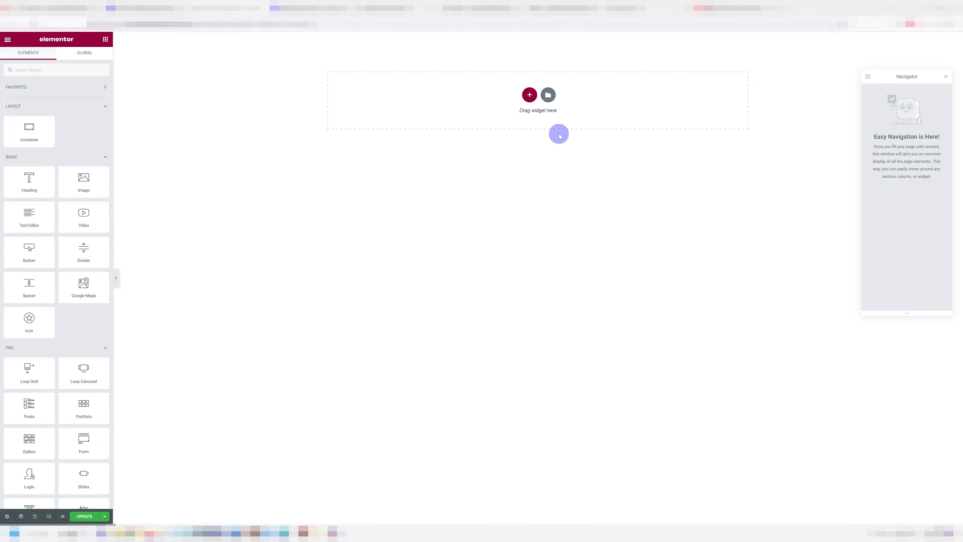
Add a Direction Column container to the empty page and set its minimum height to 100 VH.
{"action": "left_click", "coordinate": [528, 96]}
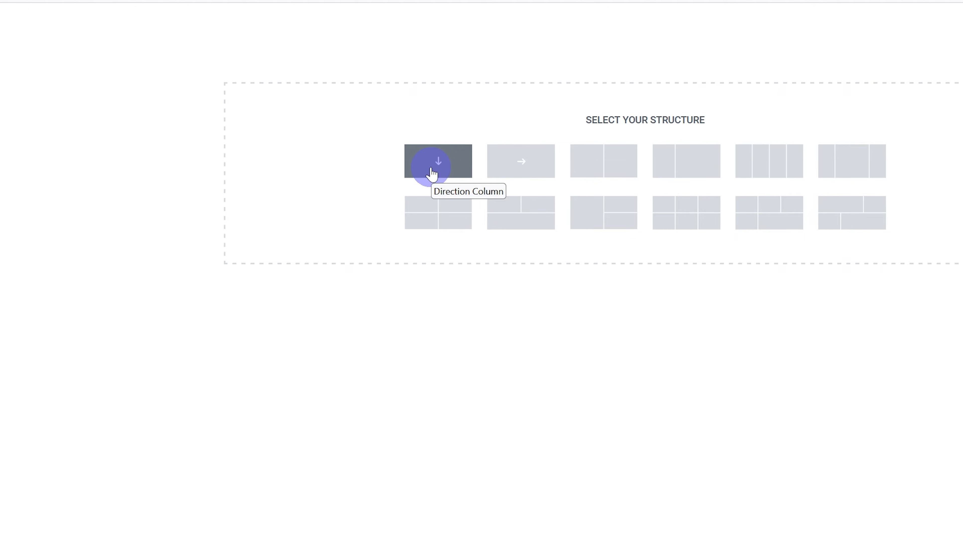
{"action": "left_click", "coordinate": [430, 169]}
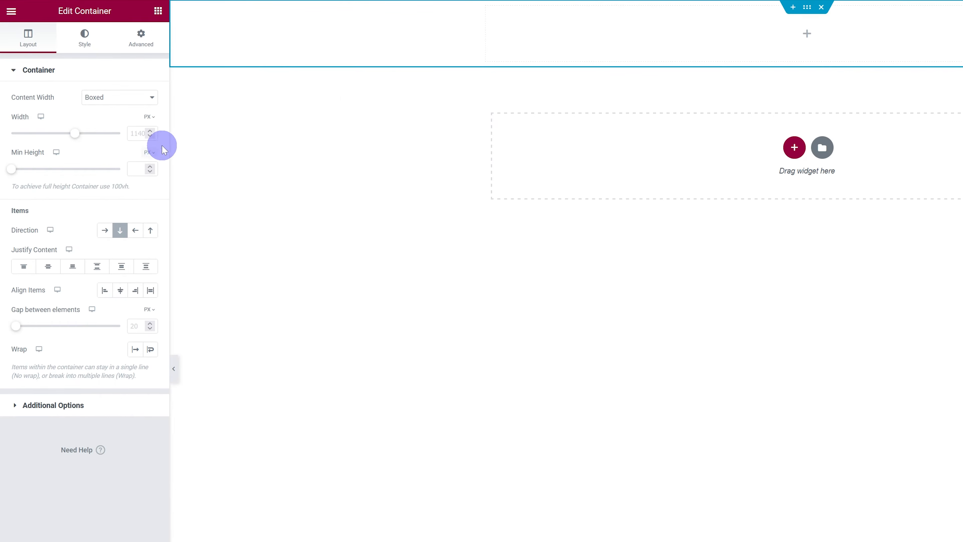
{"action": "left_click", "coordinate": [150, 152]}
{"action": "left_click", "coordinate": [147, 168]}
{"action": "left_click", "coordinate": [129, 168]}
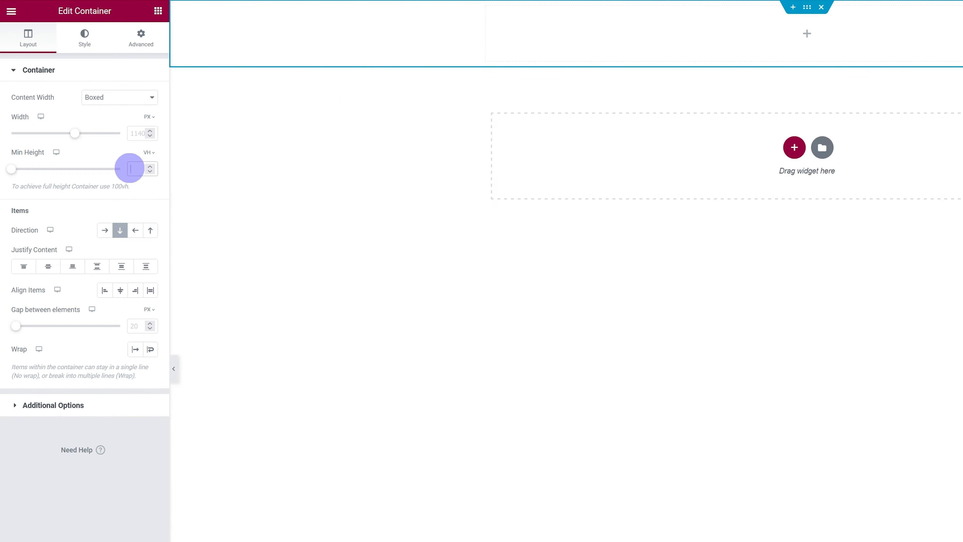
{"action": "type", "text": "100"}
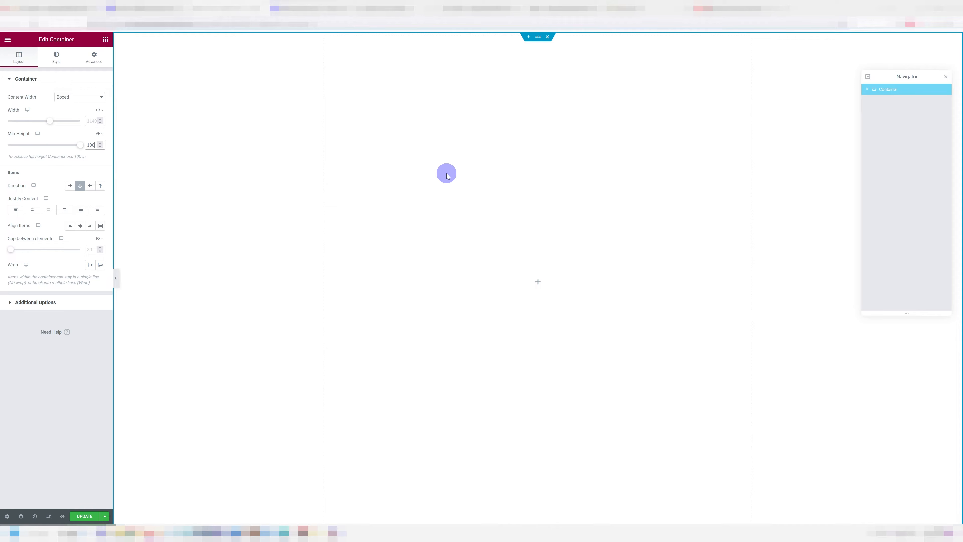
Place an inner container inside the full-height container and set the outer container's Justify Content to center.
{"action": "left_click", "coordinate": [538, 282]}
{"action": "left_click_drag", "start_coordinate": [19, 137], "coordinate": [500, 290]}
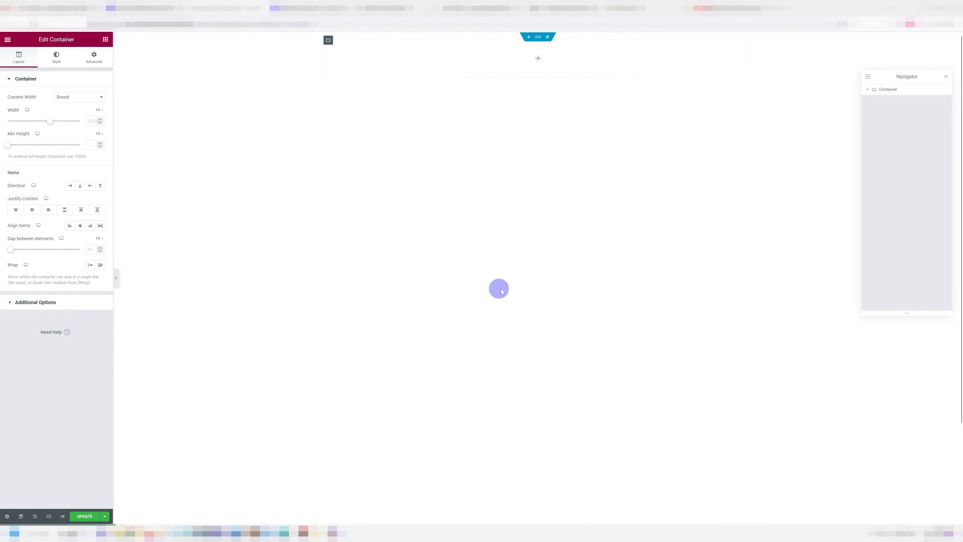
{"action": "left_click", "coordinate": [538, 39]}
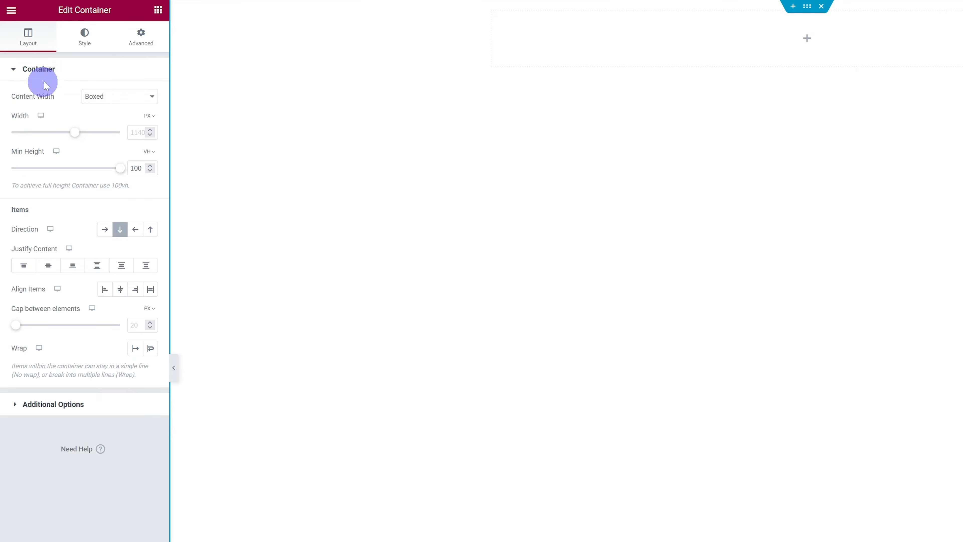
{"action": "left_click", "coordinate": [49, 266]}
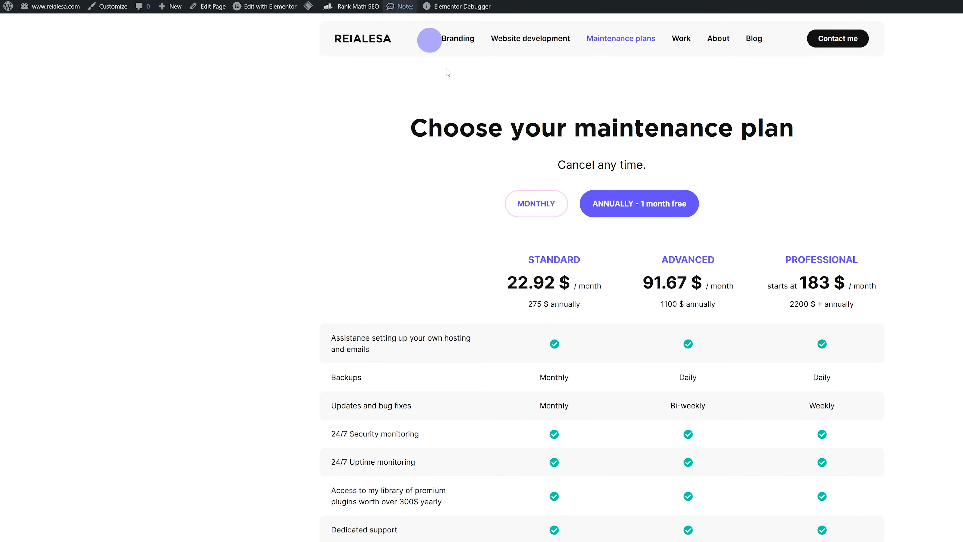
Check the title and subtitle on the reference pricing page and duplicate the inner container.
{"action": "left_click_drag", "start_coordinate": [649, 165], "coordinate": [347, 124]}
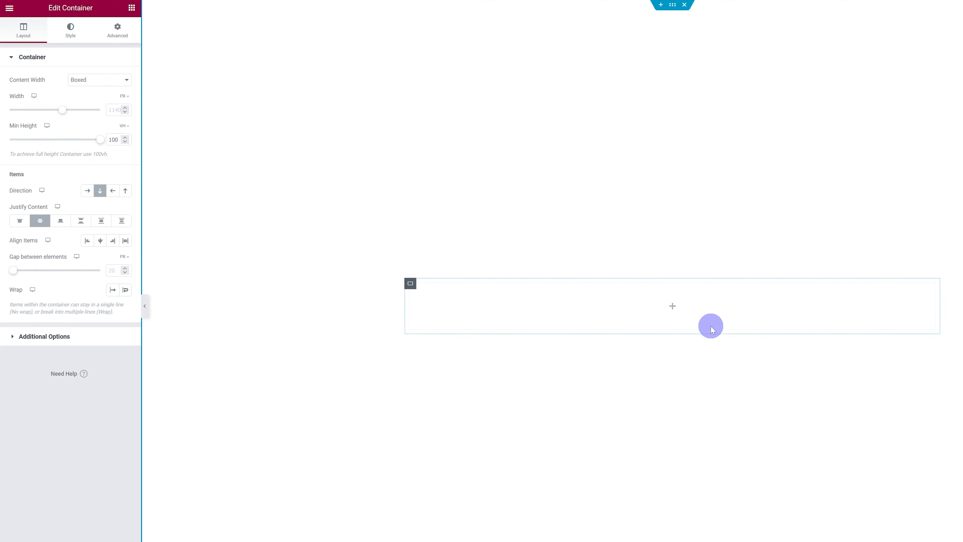
{"action": "left_click", "coordinate": [673, 307]}
{"action": "right_click", "coordinate": [410, 285]}
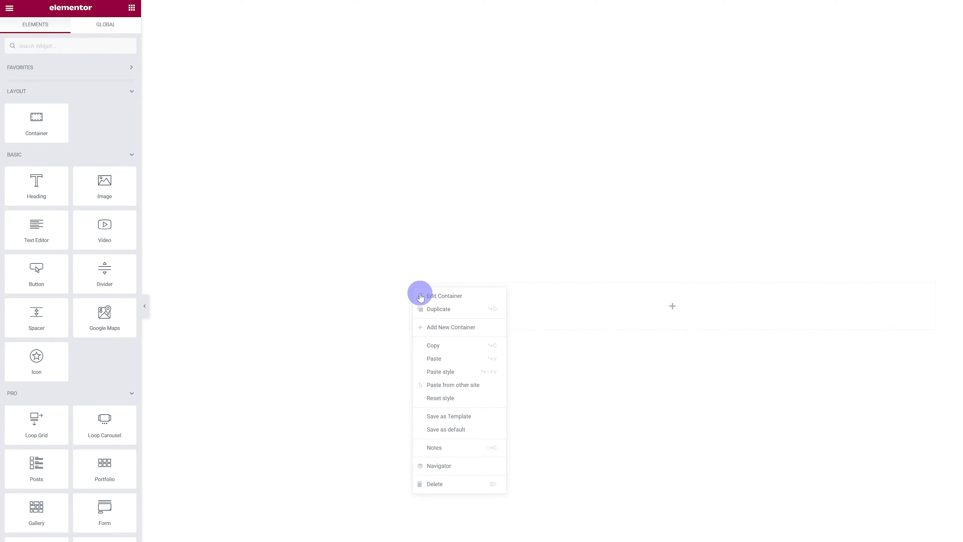
{"action": "left_click", "coordinate": [433, 310]}
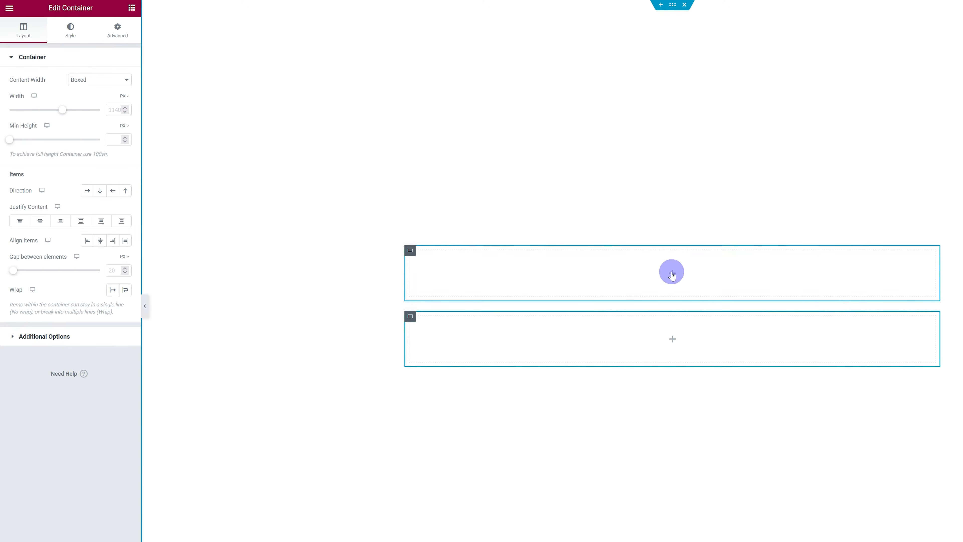
Add a Heading widget to the upper inner container with the title "Choose your maintenance plan" copied from the reference page.
{"action": "left_click", "coordinate": [672, 273]}
{"action": "left_click_drag", "start_coordinate": [36, 169], "coordinate": [599, 268]}
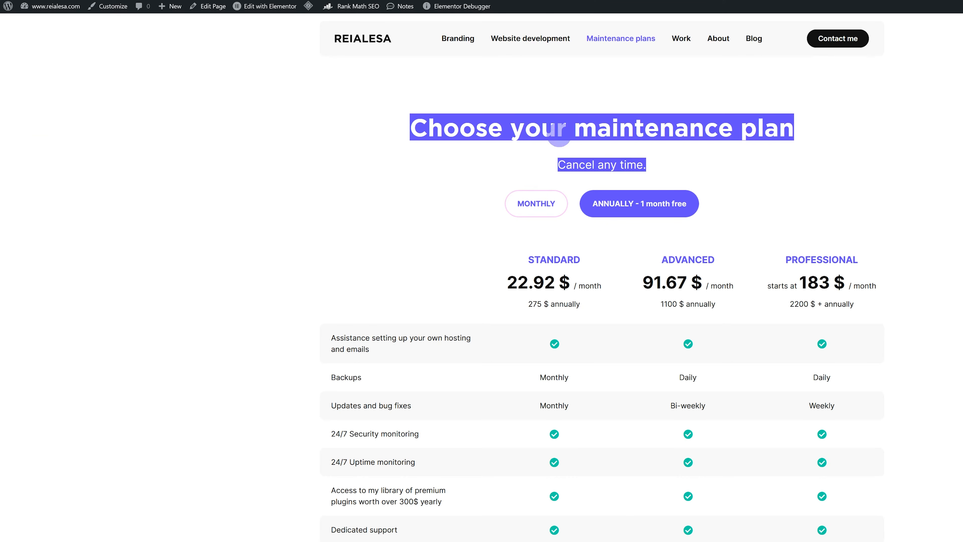
{"action": "triple_click", "coordinate": [559, 136]}
{"action": "key", "text": "ctrl+c"}
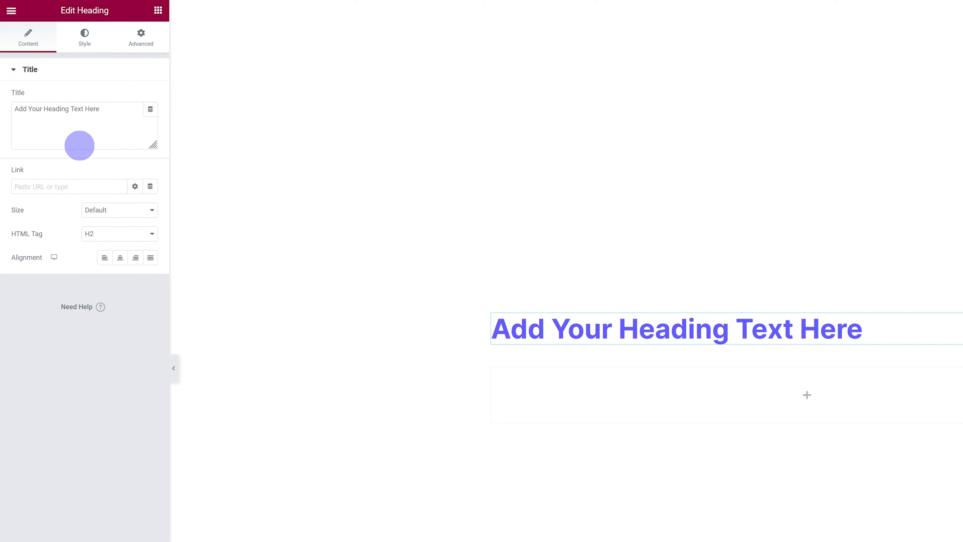
{"action": "triple_click", "coordinate": [81, 146]}
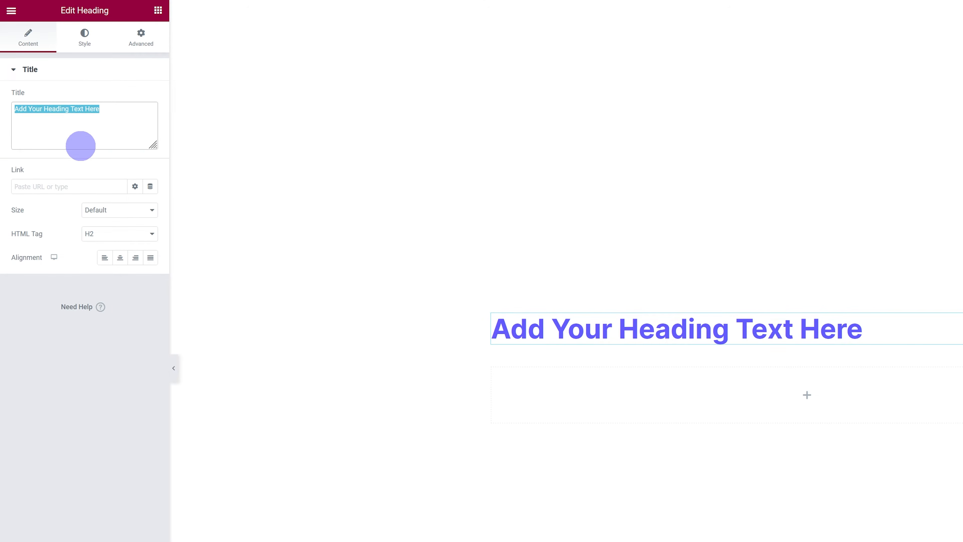
{"action": "key", "text": "ctrl+v"}
Center-align the heading and keep its HTML tag at H2.
{"action": "left_click", "coordinate": [120, 259]}
{"action": "left_click", "coordinate": [137, 232]}
{"action": "left_click", "coordinate": [124, 236]}
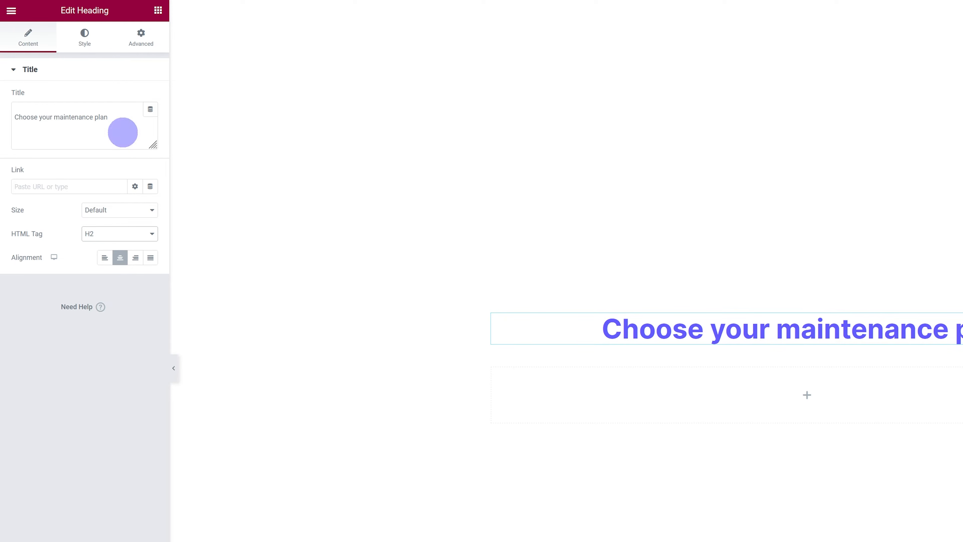
Set the heading's text color to the global Text color #101010 and open its custom typography settings.
{"action": "left_click", "coordinate": [89, 40]}
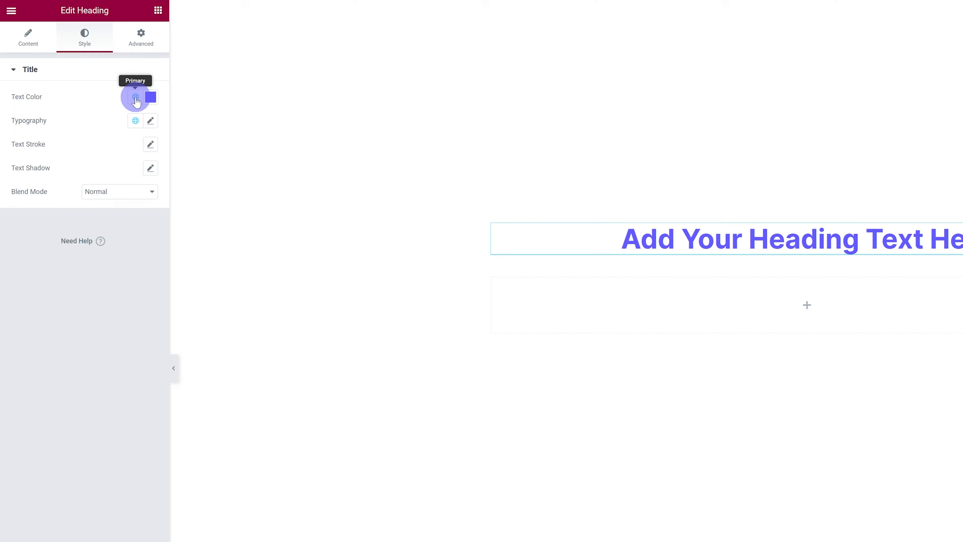
{"action": "left_click", "coordinate": [135, 96]}
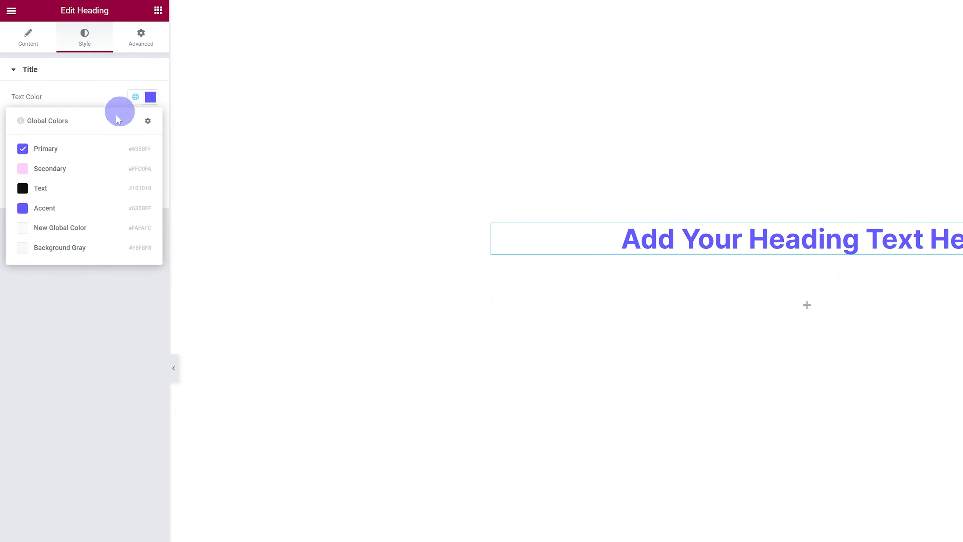
{"action": "left_click", "coordinate": [63, 188]}
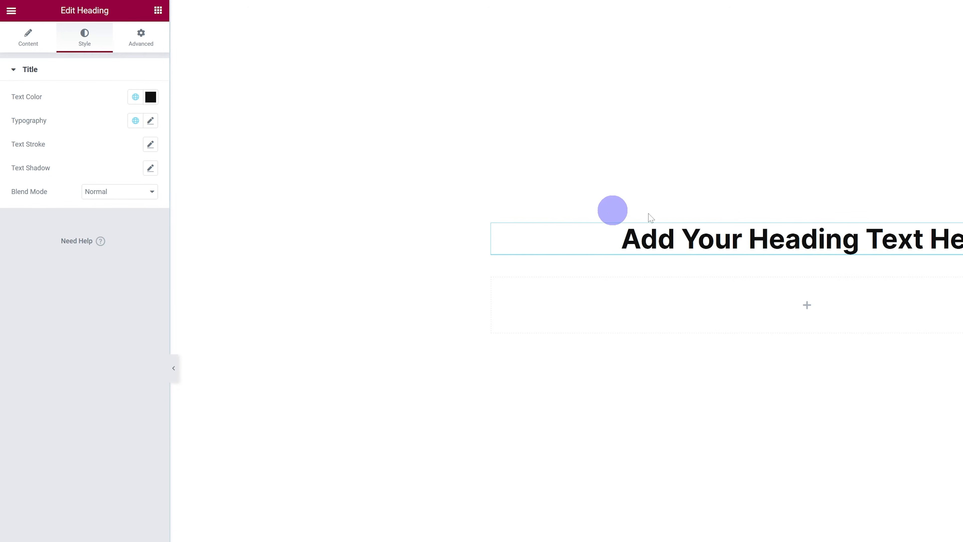
{"action": "left_click", "coordinate": [149, 121]}
{"action": "left_click", "coordinate": [106, 111]}
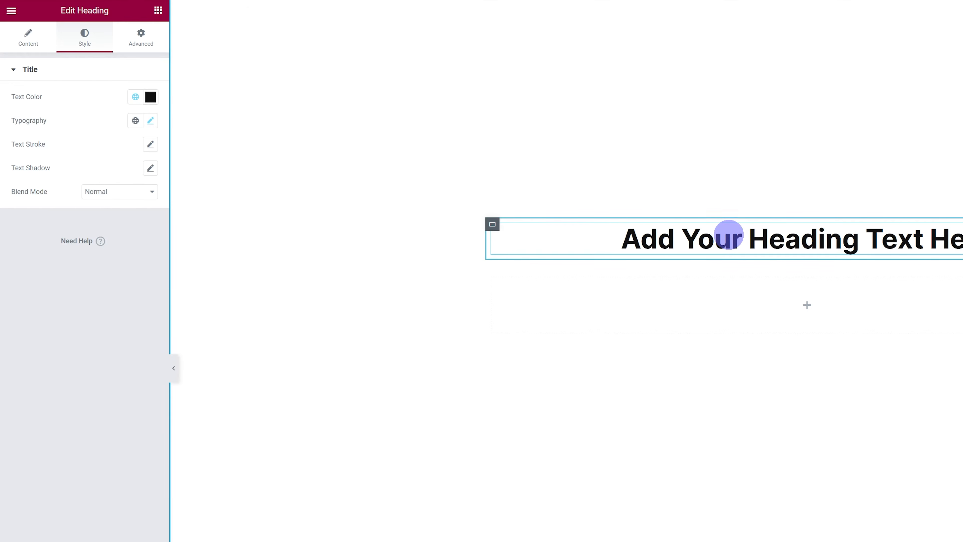
Duplicate the heading and set the copy's title to "Cancel any time." copied from the reference page.
{"action": "right_click", "coordinate": [729, 236]}
{"action": "left_click", "coordinate": [760, 262]}
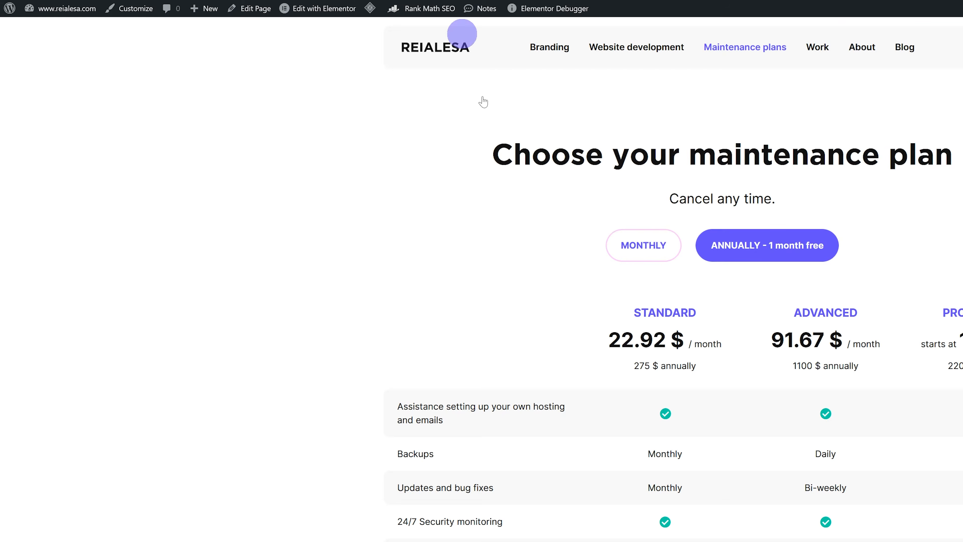
{"action": "triple_click", "coordinate": [695, 188]}
{"action": "key", "text": "ctrl+c"}
{"action": "left_click", "coordinate": [146, 133]}
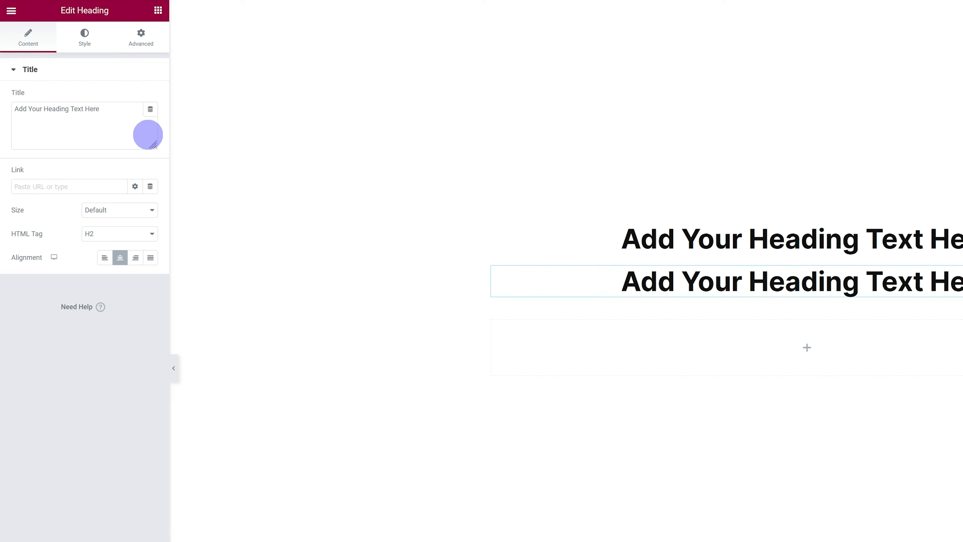
{"action": "key", "text": "ctrl+a"}
{"action": "key", "text": "ctrl+v"}
Set the subtitle's typography to weight 400 (Normal) and size 1.5 rem.
{"action": "left_click", "coordinate": [87, 41]}
{"action": "left_click", "coordinate": [151, 120]}
{"action": "left_click", "coordinate": [120, 228]}
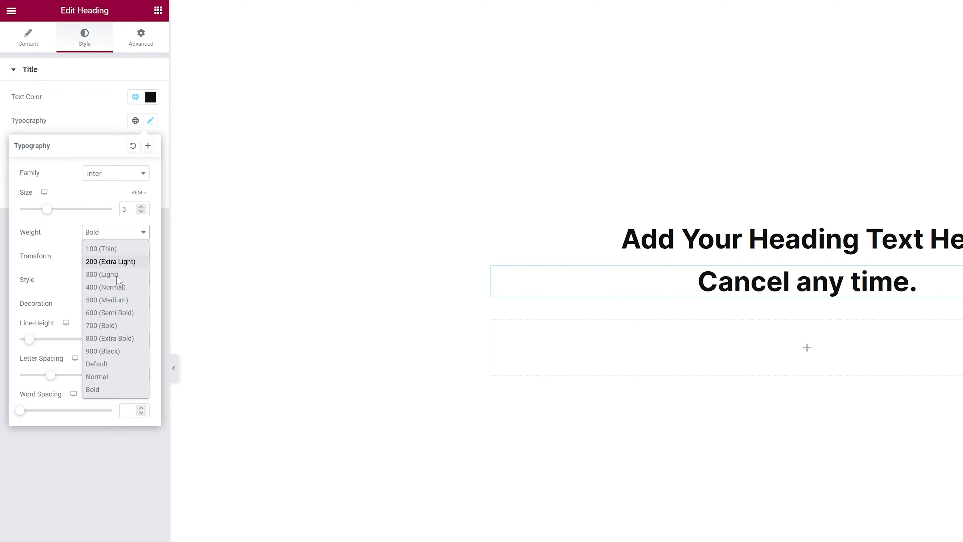
{"action": "left_click", "coordinate": [120, 290]}
{"action": "left_click_drag", "start_coordinate": [131, 209], "coordinate": [112, 210]}
{"action": "type", "text": "2"}
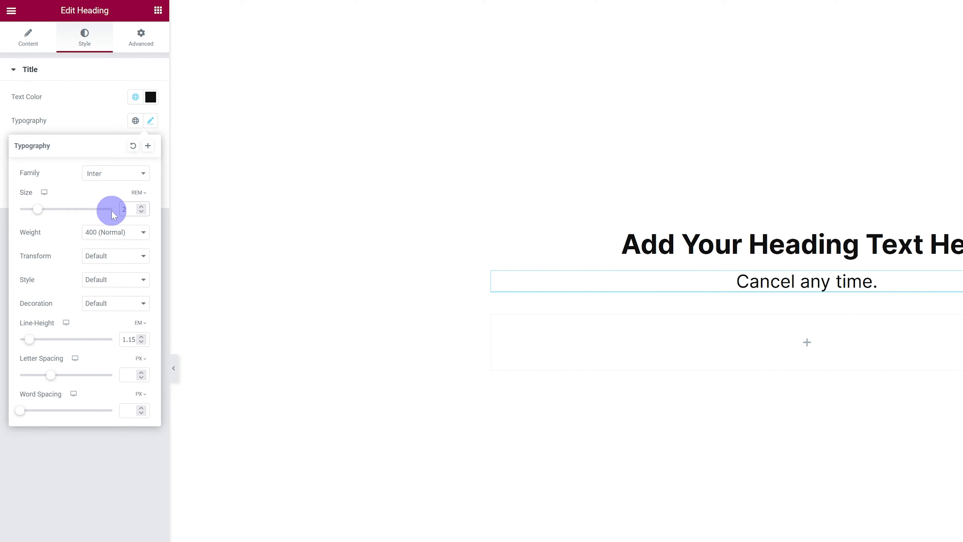
{"action": "key", "text": "BackSpace"}
{"action": "type", "text": "1.5"}
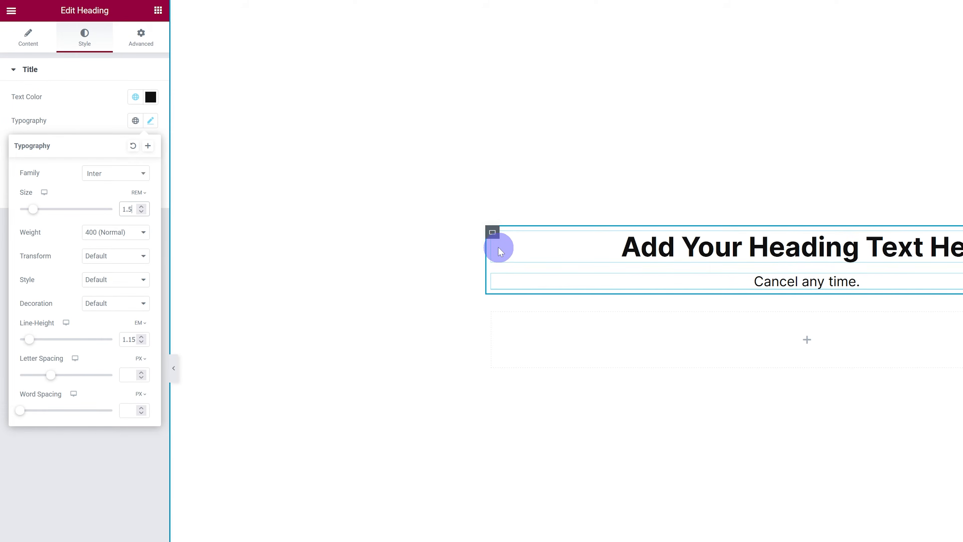
Remove the padding from the container that holds the title and subtitle.
{"action": "left_click", "coordinate": [494, 232]}
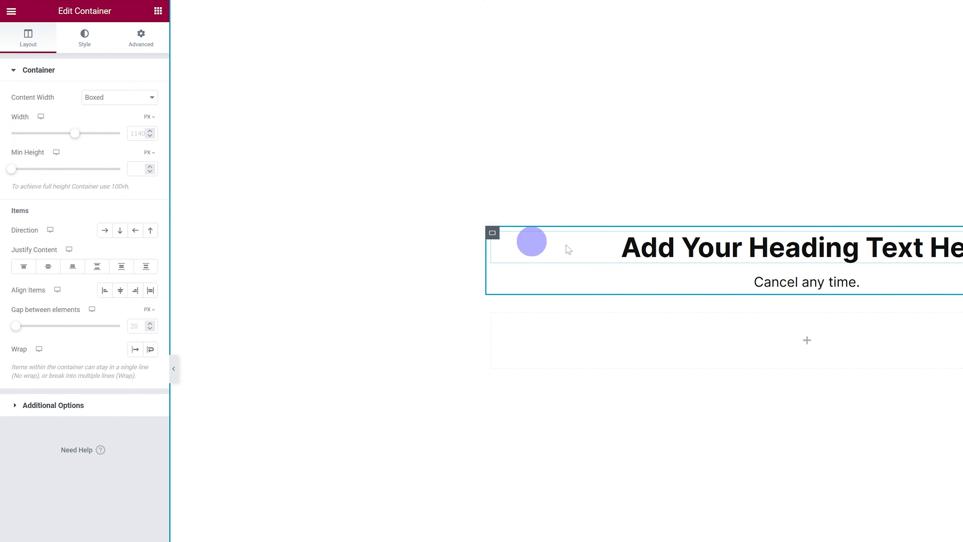
{"action": "left_click", "coordinate": [131, 41]}
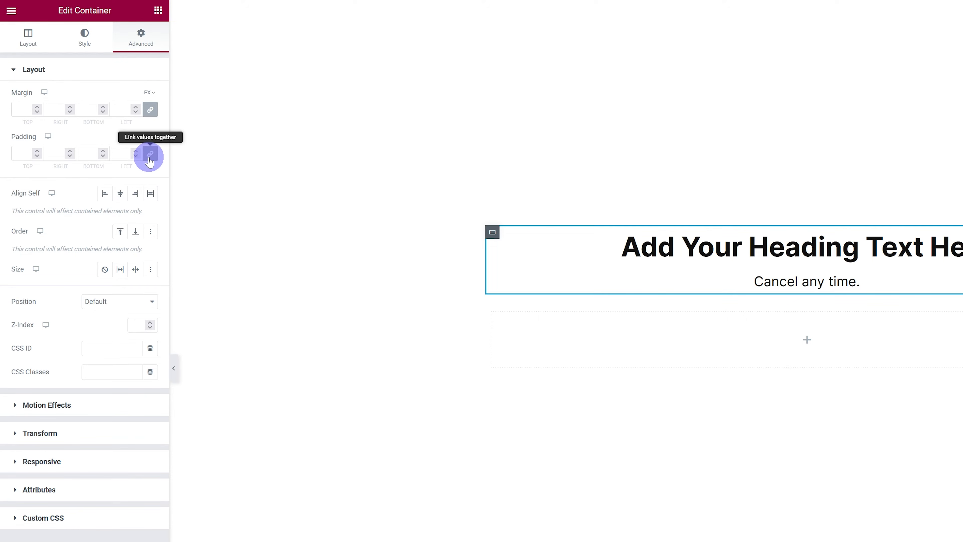
{"action": "left_click", "coordinate": [807, 291]}
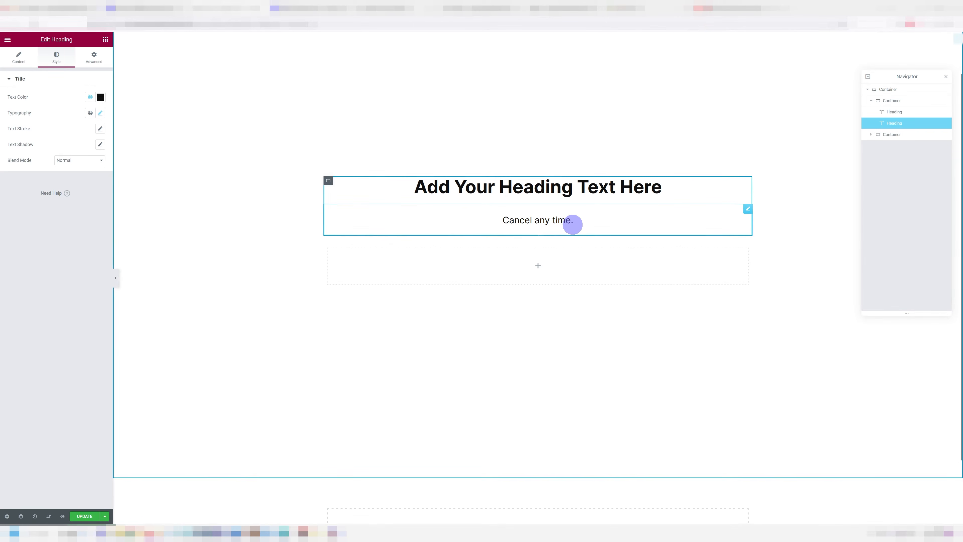
{"action": "left_click", "coordinate": [558, 199]}
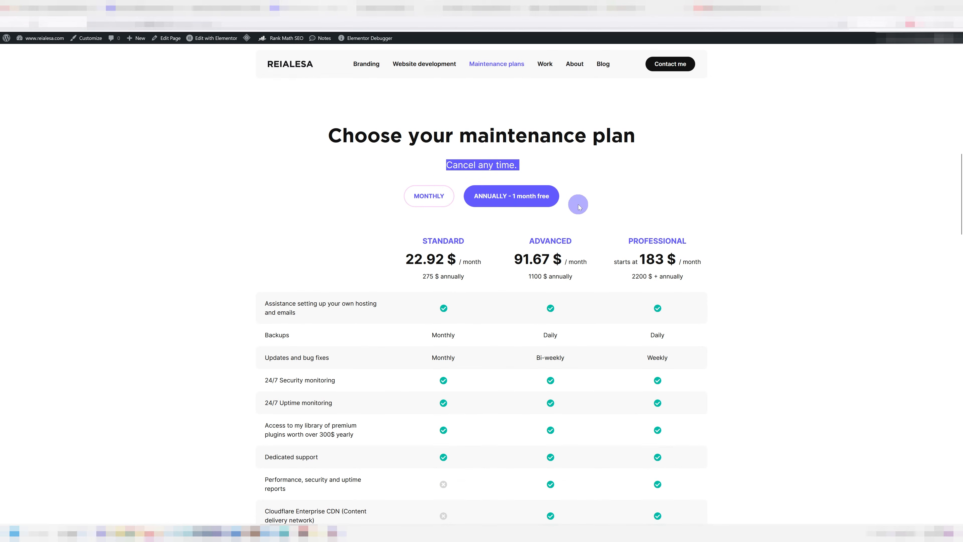
Check the pricing table on the reference page and nest a new container inside the empty lower container.
{"action": "scroll", "coordinate": [579, 205], "scroll_direction": "down", "scroll_amount": 1}
{"action": "left_click", "coordinate": [386, 195]}
{"action": "scroll", "coordinate": [380, 192], "scroll_direction": "down", "scroll_amount": 2}
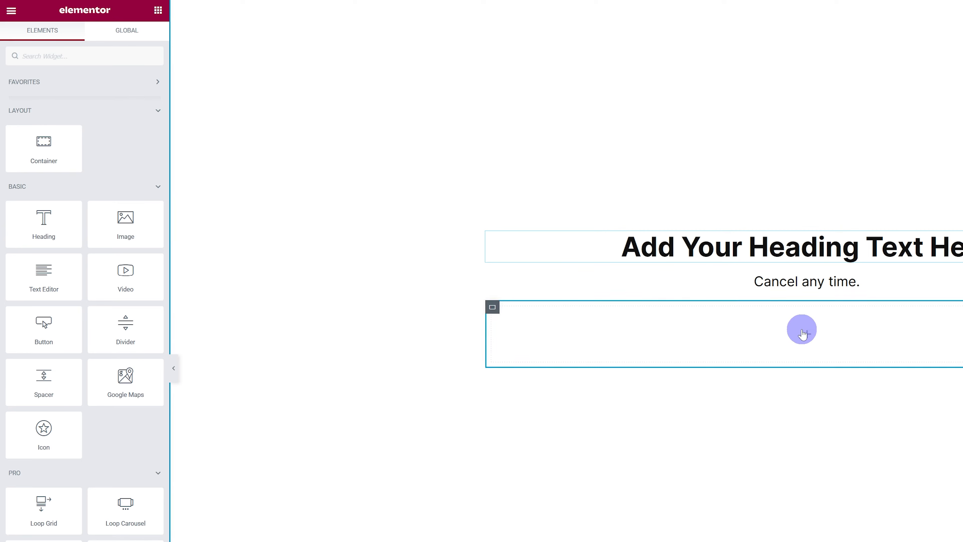
{"action": "left_click_drag", "start_coordinate": [58, 159], "coordinate": [776, 329]}
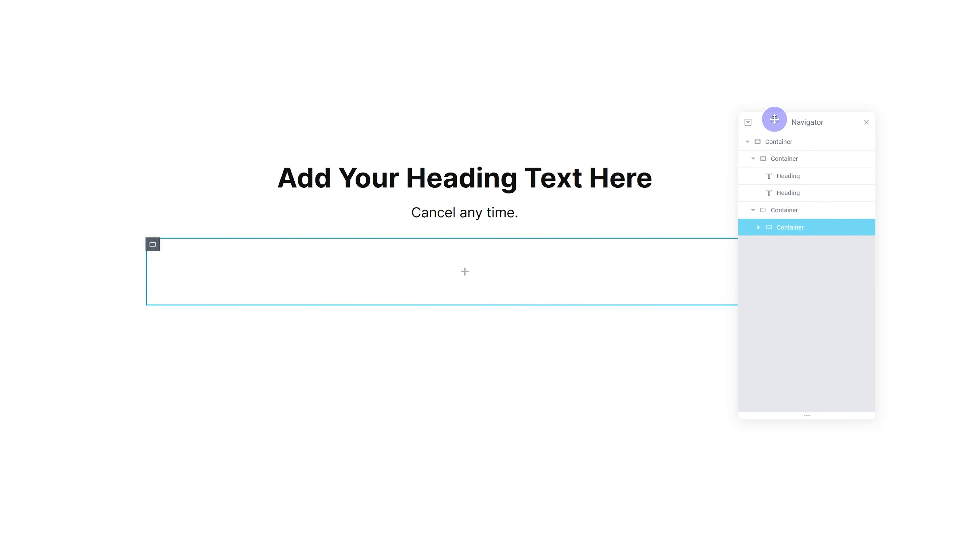
{"action": "left_click_drag", "start_coordinate": [774, 119], "coordinate": [831, 115]}
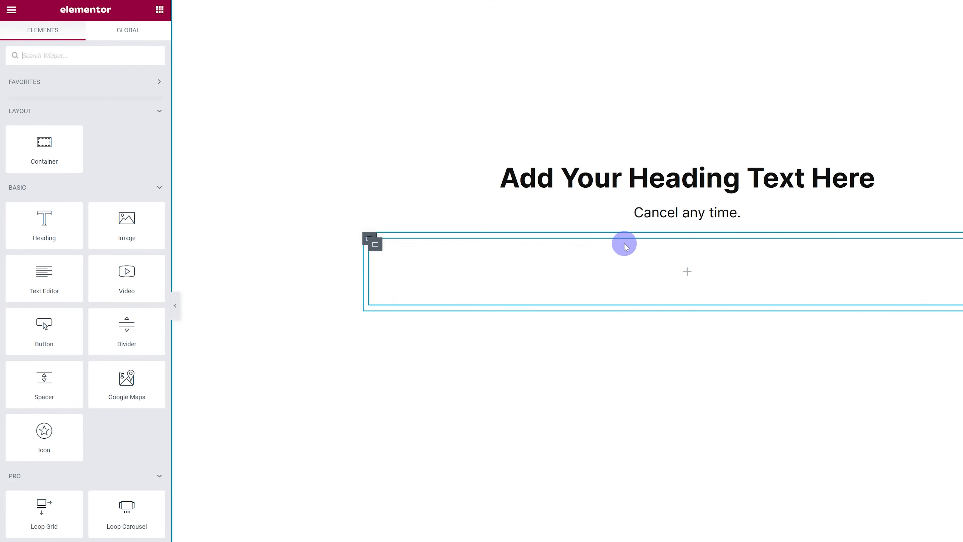
Add a container inside the nested container and duplicate it until there are four column containers.
{"action": "left_click_drag", "start_coordinate": [43, 151], "coordinate": [746, 237]}
{"action": "right_click", "coordinate": [383, 243]}
{"action": "left_click", "coordinate": [444, 271]}
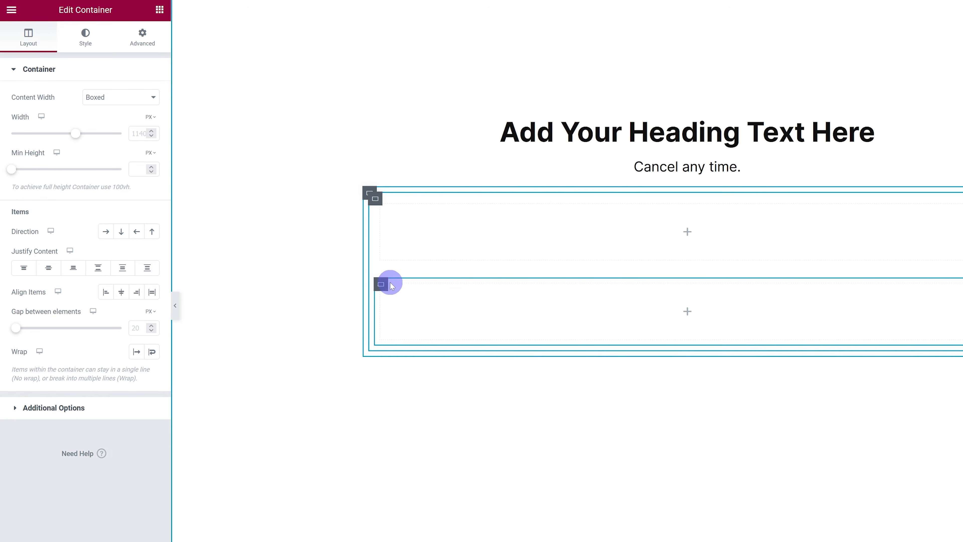
{"action": "right_click", "coordinate": [381, 284]}
{"action": "left_click", "coordinate": [394, 312]}
{"action": "right_click", "coordinate": [377, 334]}
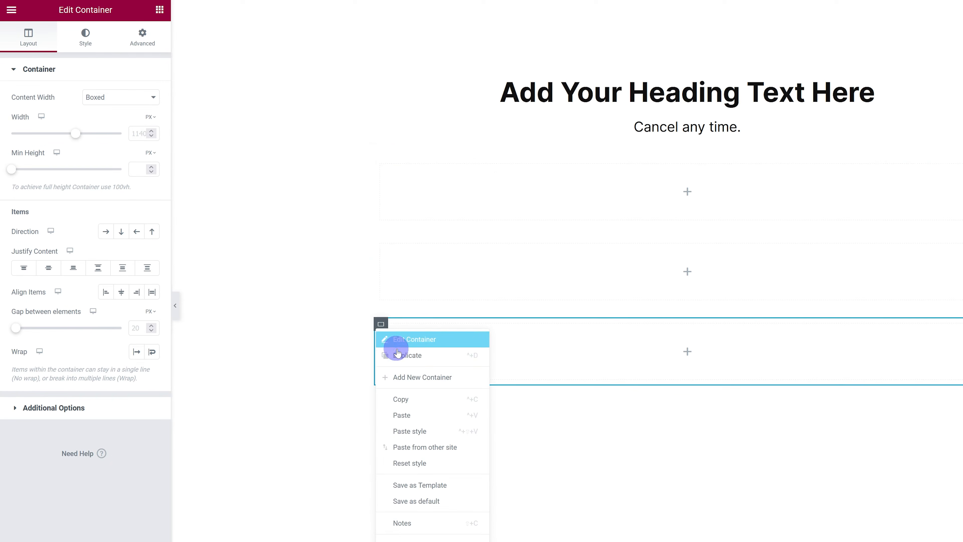
{"action": "left_click", "coordinate": [403, 355]}
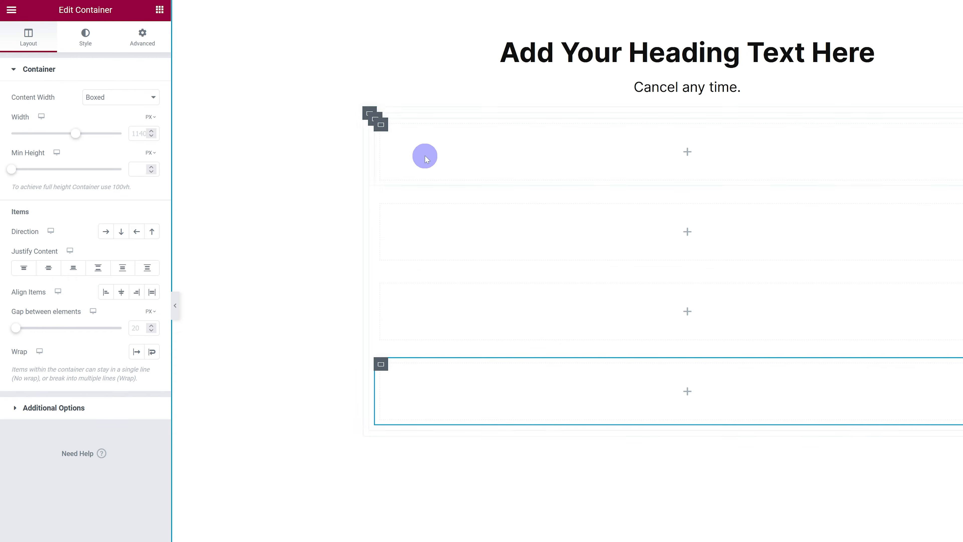
Examine the extent of the plan header row and the first feature row on the reference page.
{"action": "left_click", "coordinate": [368, 114]}
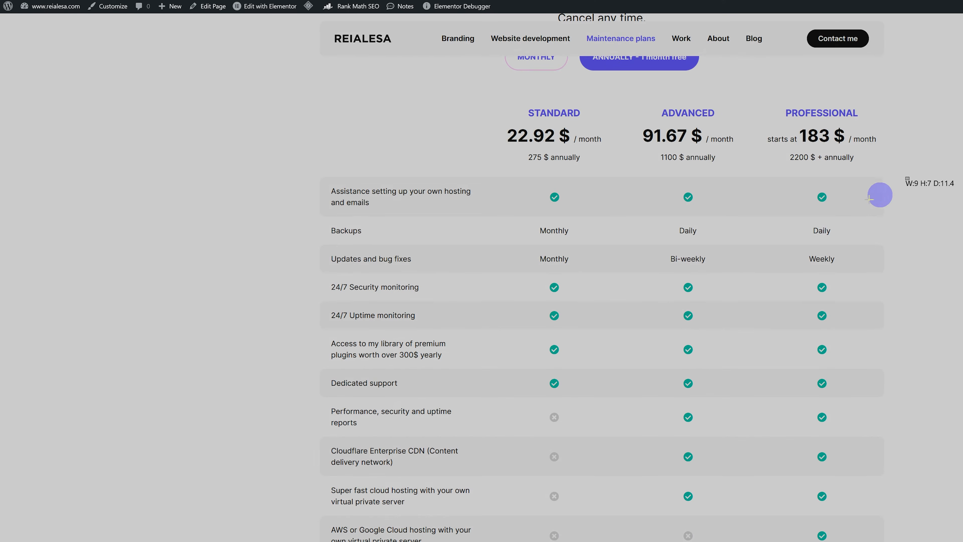
{"action": "left_click_drag", "start_coordinate": [909, 177], "coordinate": [309, 244]}
{"action": "left_click_drag", "start_coordinate": [895, 98], "coordinate": [327, 176]}
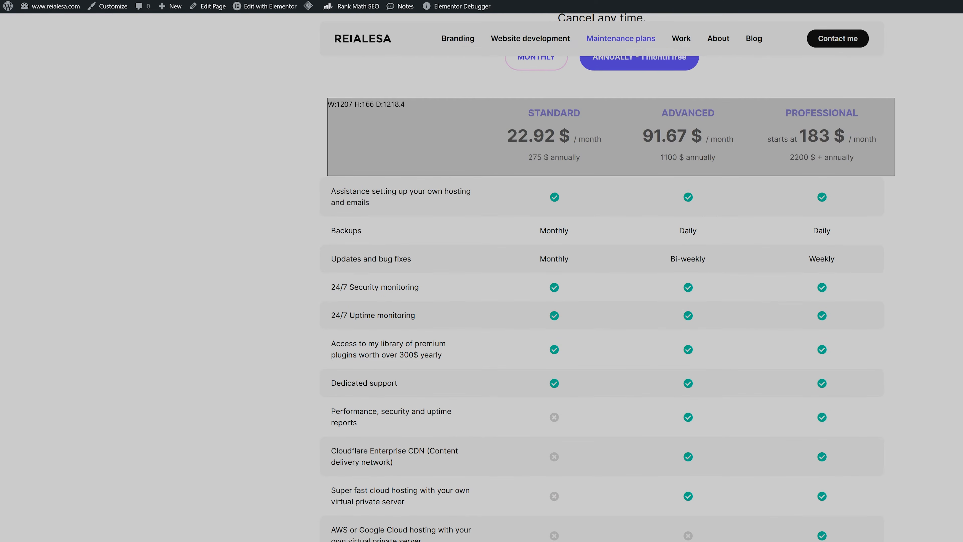
{"action": "key", "text": "Escape"}
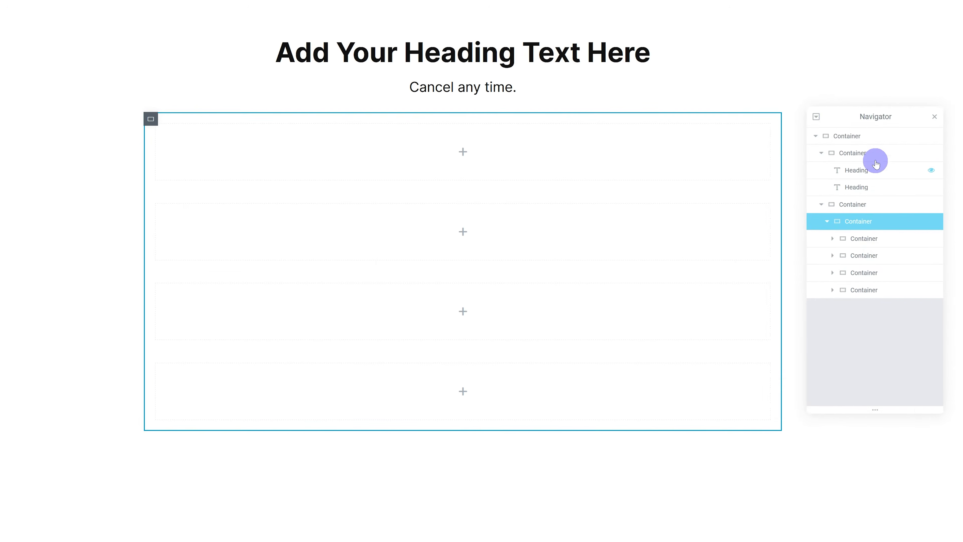
Set the direction of the container holding the four columns to row.
{"action": "left_click_drag", "start_coordinate": [877, 122], "coordinate": [819, 119]}
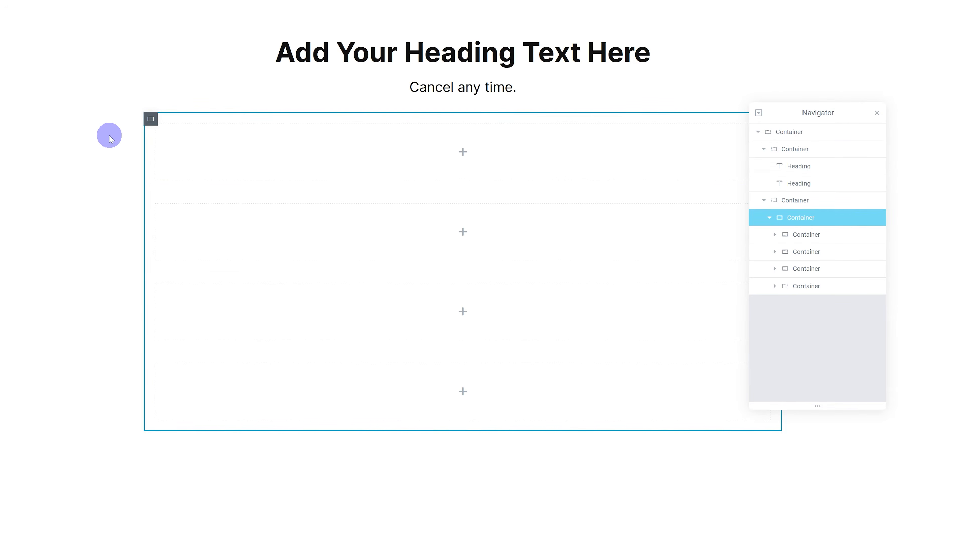
{"action": "left_click", "coordinate": [315, 158]}
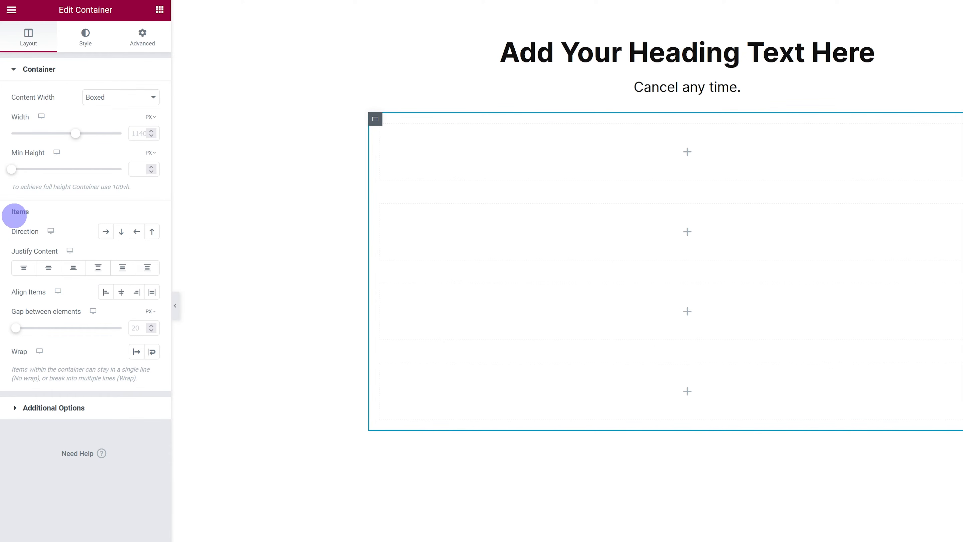
{"action": "left_click", "coordinate": [106, 232]}
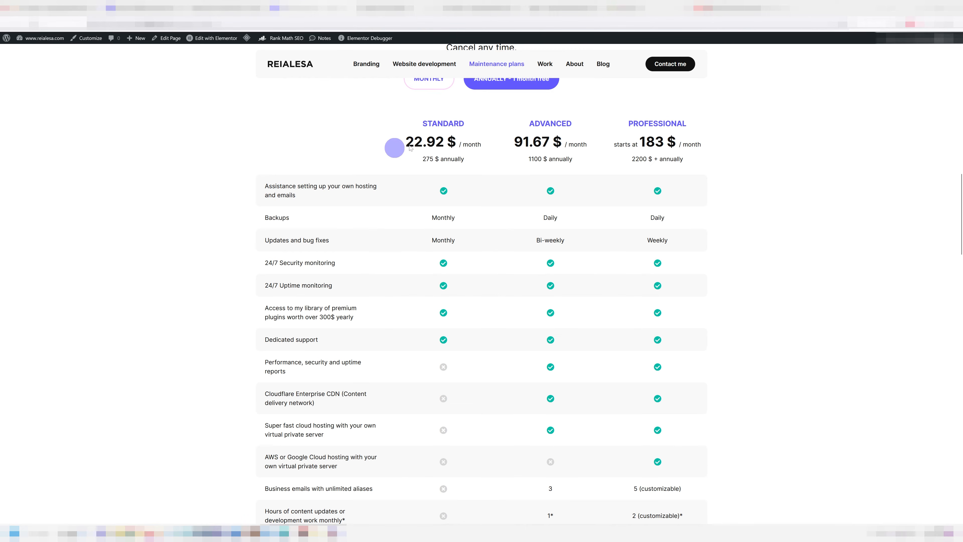
Add a Heading widget to the second column with the title "STANDARD", matching the plan name on the reference page.
{"action": "scroll", "coordinate": [430, 148], "scroll_direction": "up", "scroll_amount": 1}
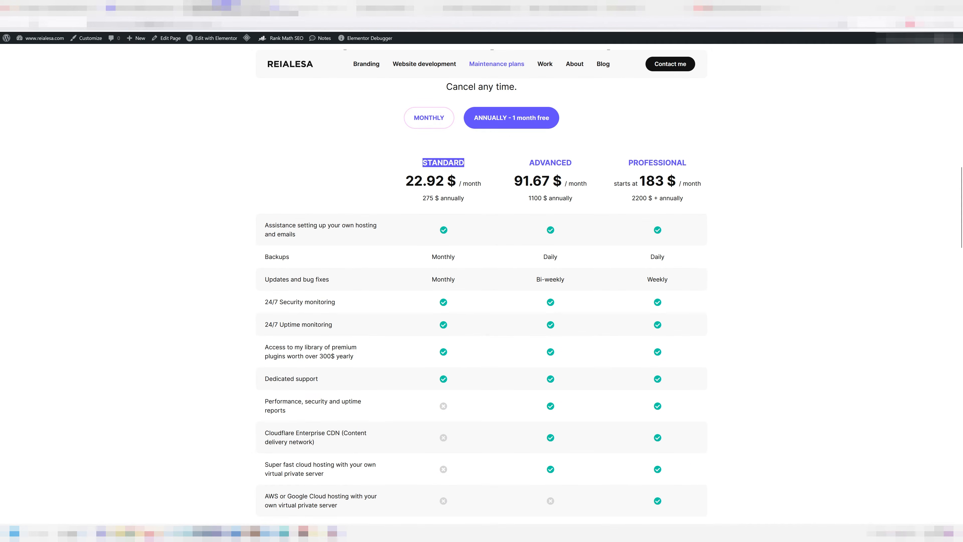
{"action": "left_click", "coordinate": [227, 3]}
{"action": "left_click", "coordinate": [485, 201]}
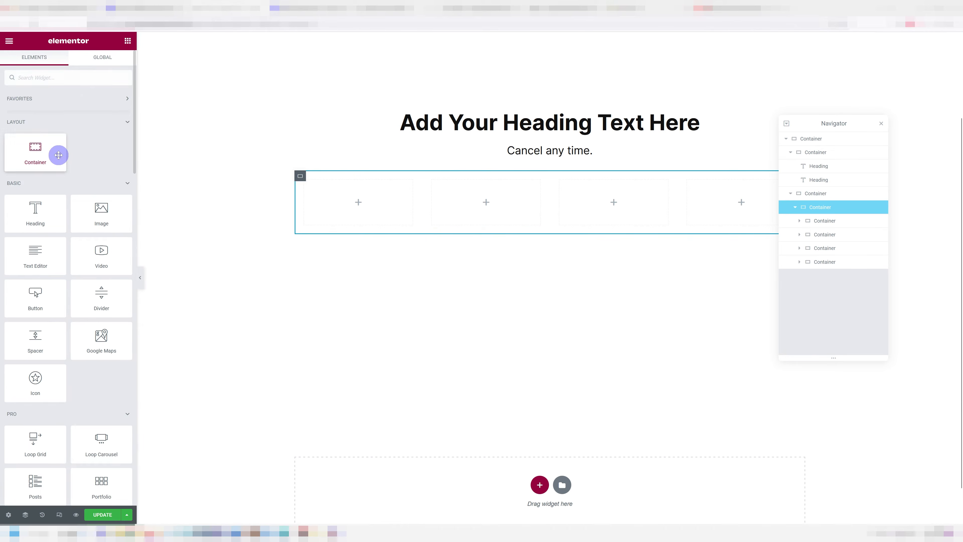
{"action": "left_click_drag", "start_coordinate": [47, 225], "coordinate": [472, 208]}
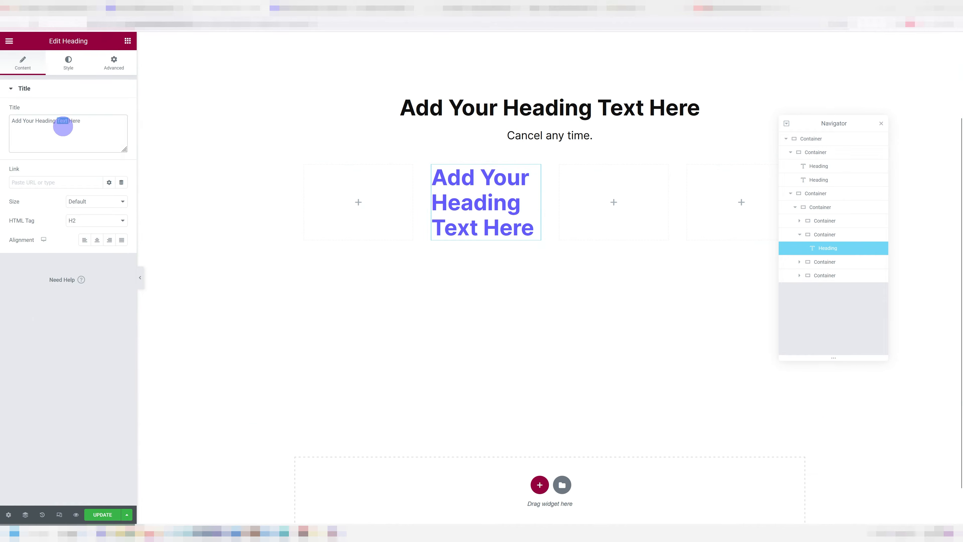
{"action": "triple_click", "coordinate": [63, 126]}
{"action": "type", "text": "S"}
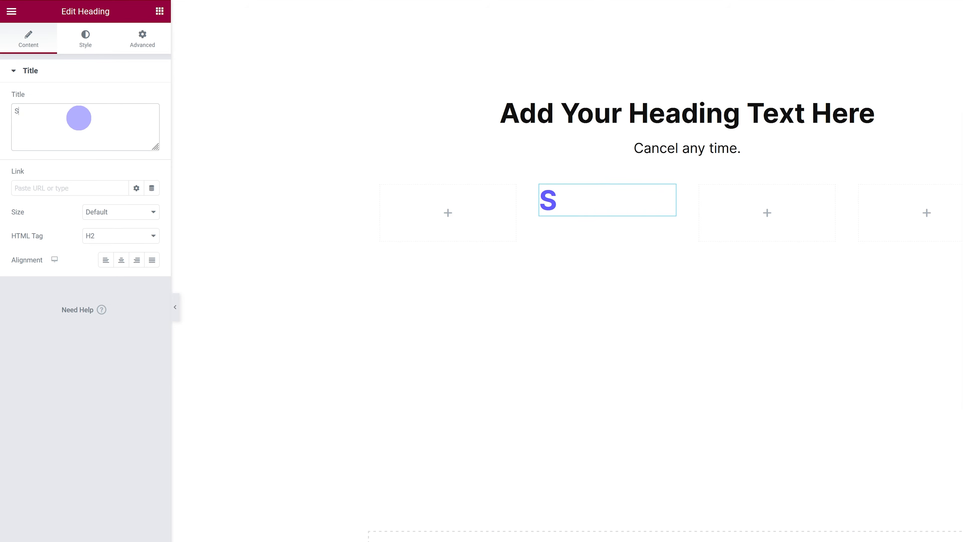
{"action": "type", "text": "TANB"}
{"action": "type", "text": "STANDARD"}
Set the STANDARD heading's font size to 1.25 rem and center-align it.
{"action": "left_click", "coordinate": [85, 37]}
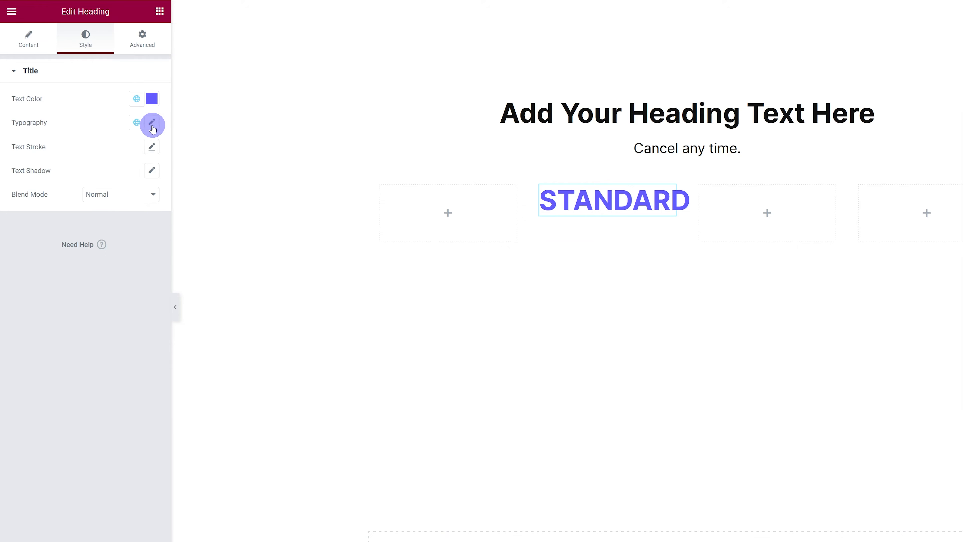
{"action": "left_click", "coordinate": [152, 125]}
{"action": "left_click_drag", "start_coordinate": [134, 207], "coordinate": [102, 205]}
{"action": "type", "text": "1.25"}
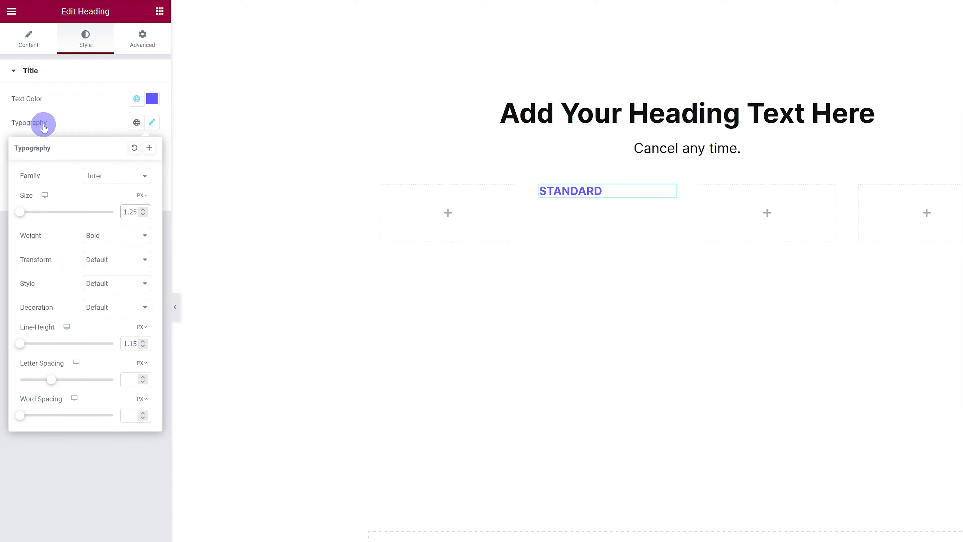
{"action": "left_click", "coordinate": [23, 41]}
{"action": "left_click", "coordinate": [121, 258]}
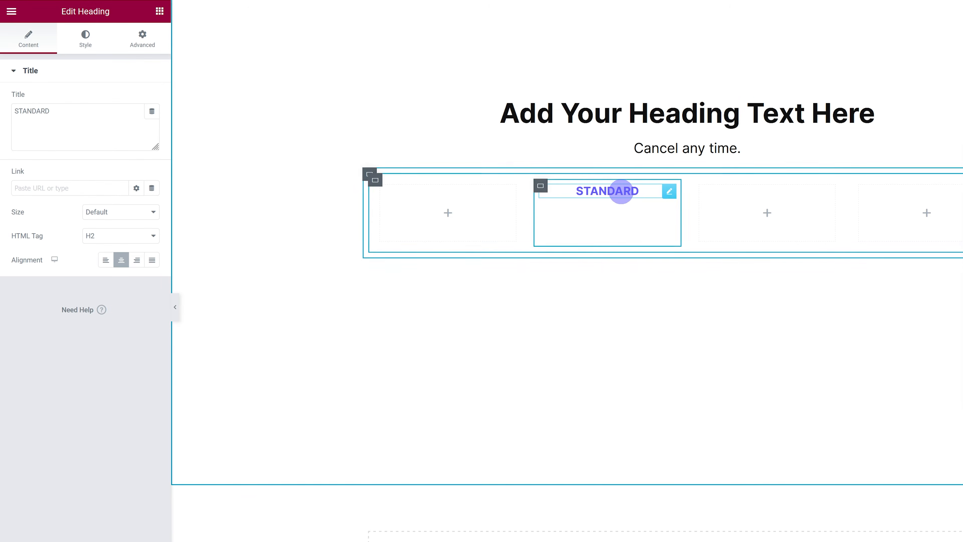
Duplicate the STANDARD heading and set the copy's title to "22.92 $ / month" from the reference page.
{"action": "right_click", "coordinate": [621, 190]}
{"action": "left_click", "coordinate": [664, 228]}
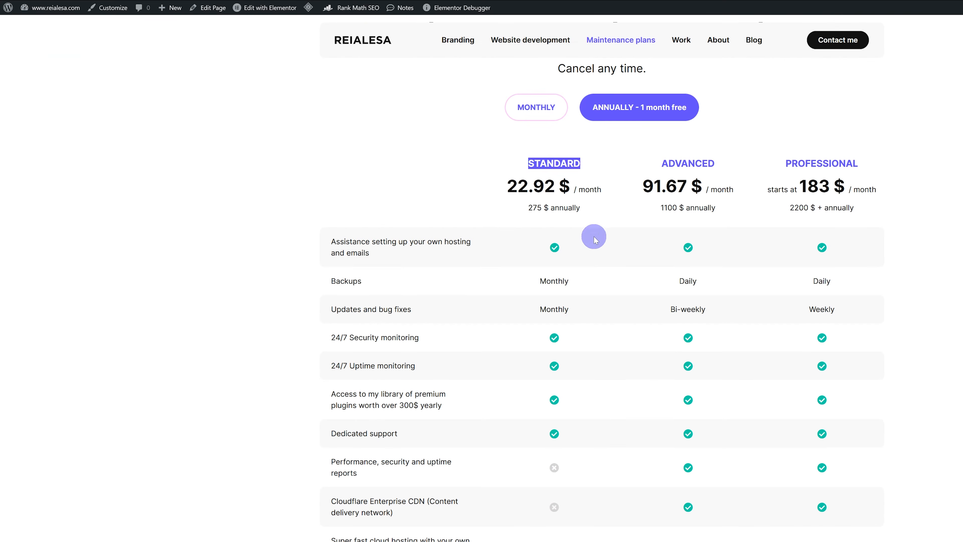
{"action": "left_click_drag", "start_coordinate": [602, 187], "coordinate": [512, 183]}
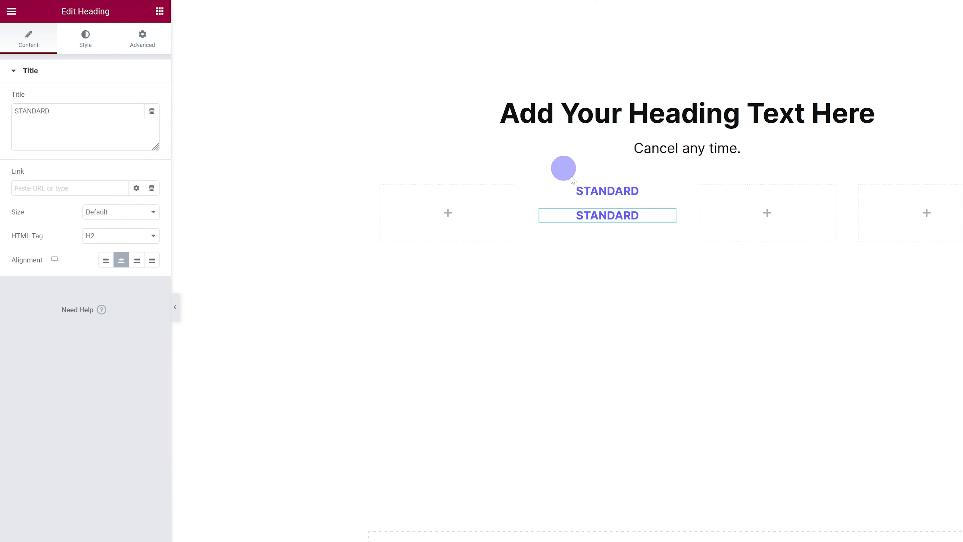
{"action": "left_click", "coordinate": [104, 128]}
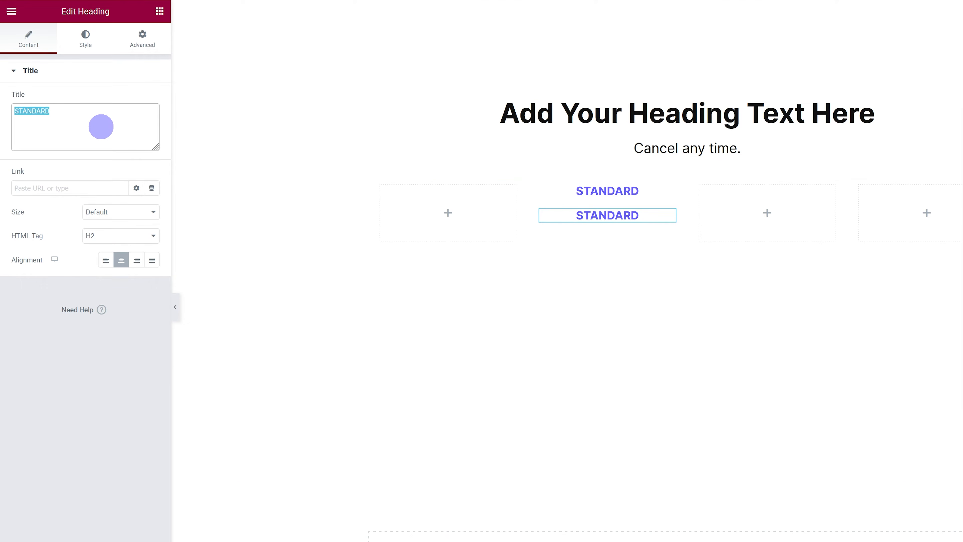
{"action": "type", "text": "22.92 $ / month"}
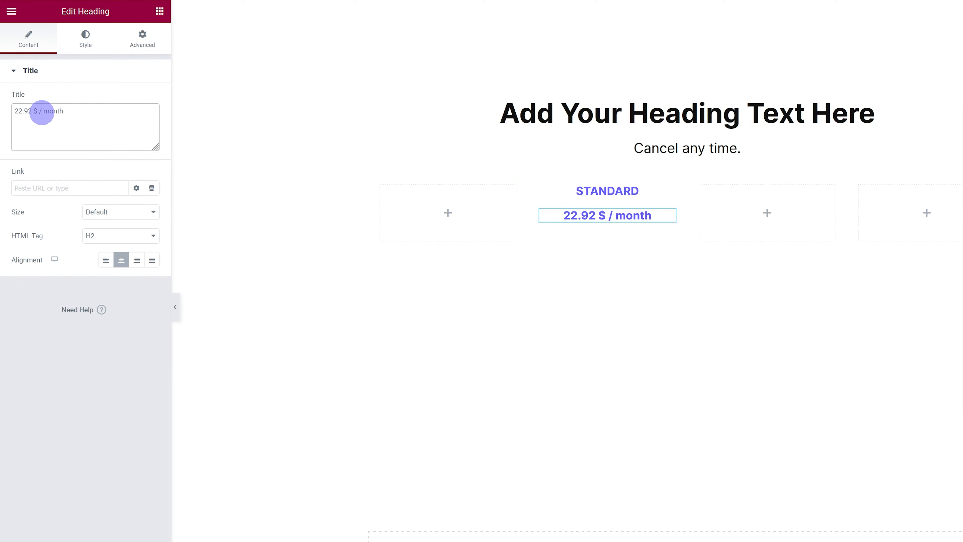
Set the price heading's text color to the global Text color and its font size to 1.75 rem.
{"action": "left_click", "coordinate": [85, 38]}
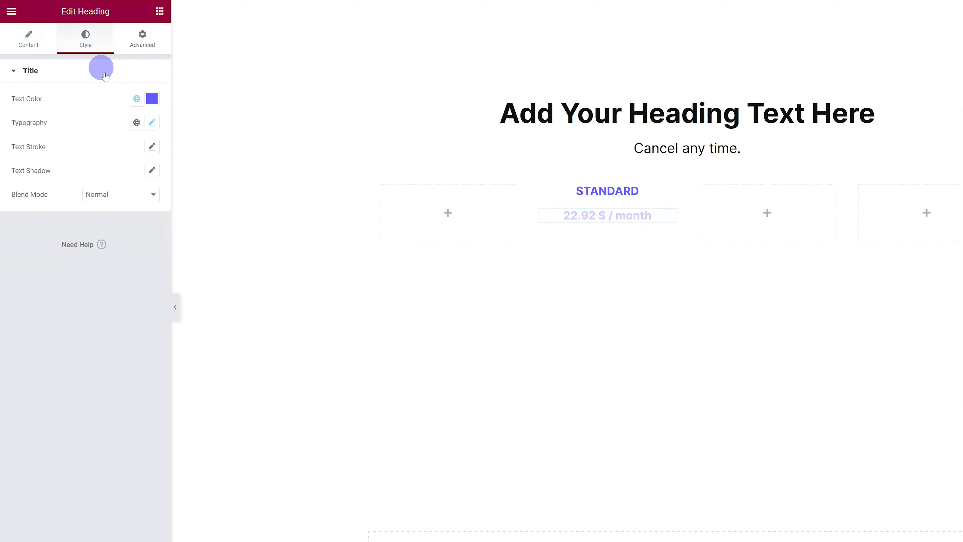
{"action": "left_click", "coordinate": [136, 99]}
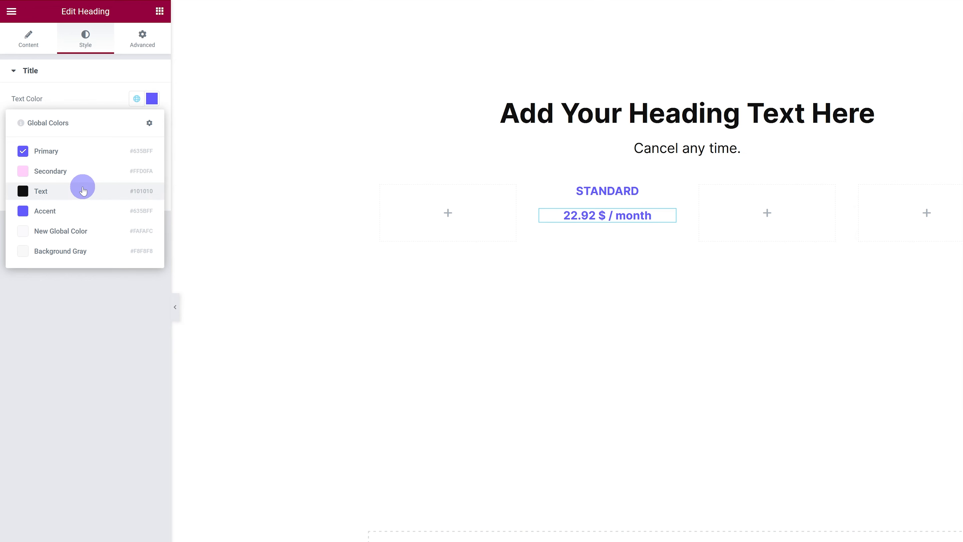
{"action": "left_click", "coordinate": [83, 191]}
{"action": "left_click", "coordinate": [152, 122]}
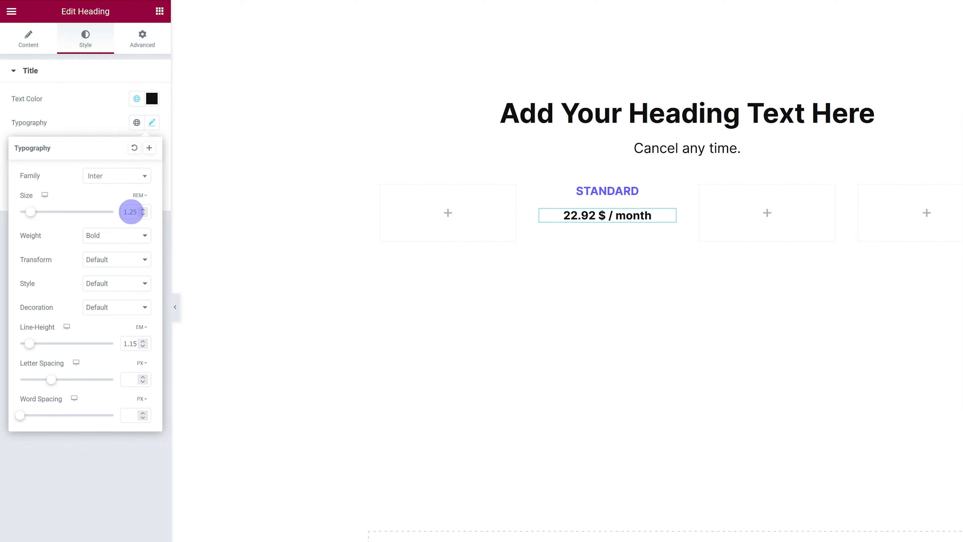
{"action": "type", "text": "2"}
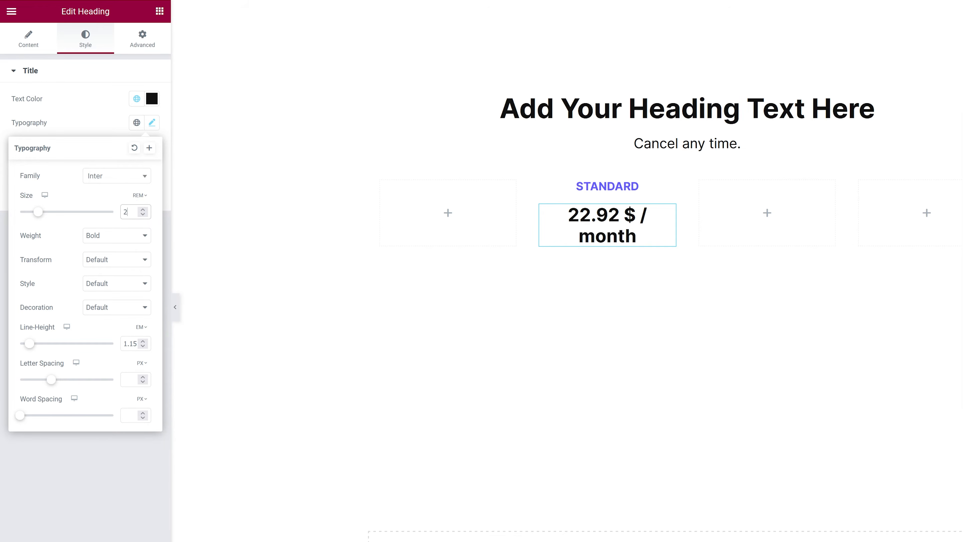
{"action": "key", "text": "BackSpace"}
{"action": "type", "text": "1.75"}
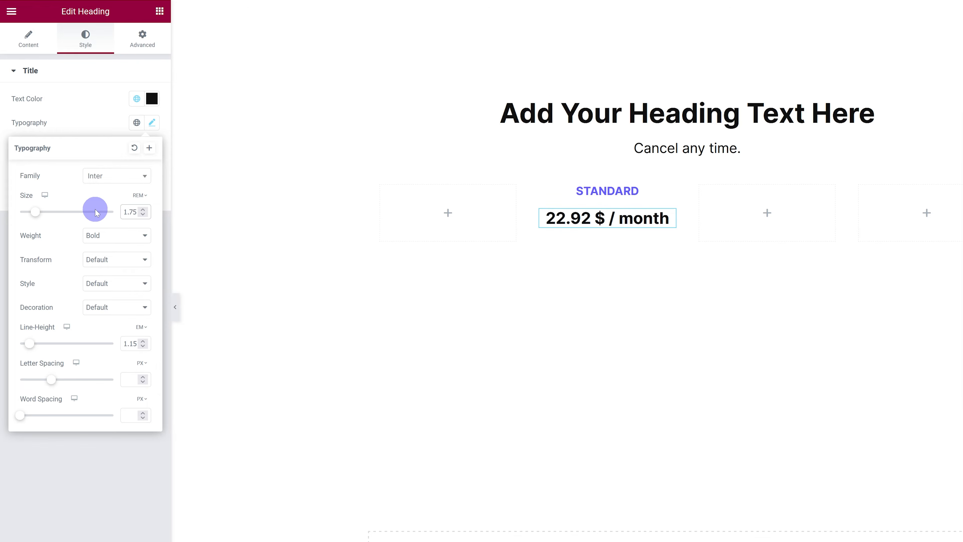
Wrap "/ month" in the price heading's title in a span with the inline style "font-size: 1rem;".
{"action": "left_click", "coordinate": [24, 40]}
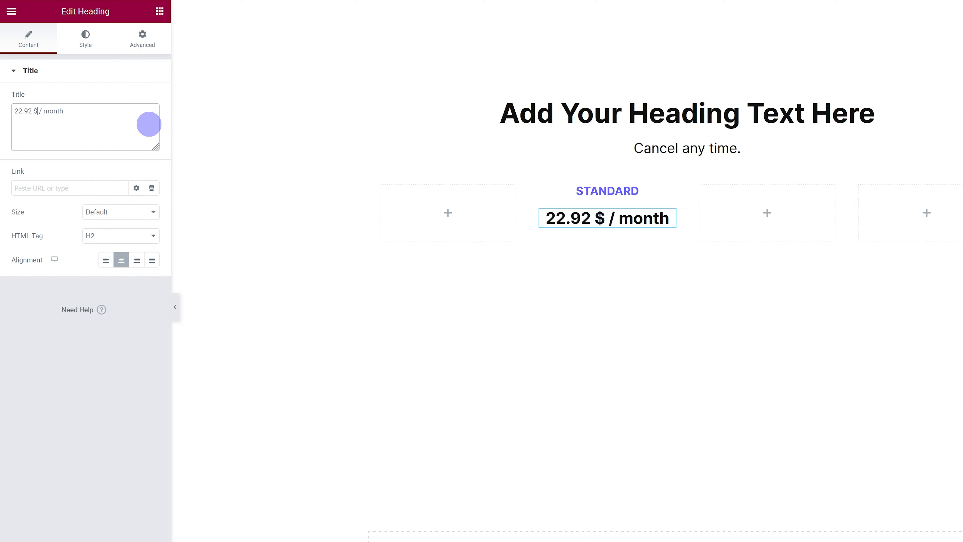
{"action": "key", "text": "ctrl+plus"}
{"action": "key", "text": "ctrl+plus"}
{"action": "key", "text": "ctrl+plus"}
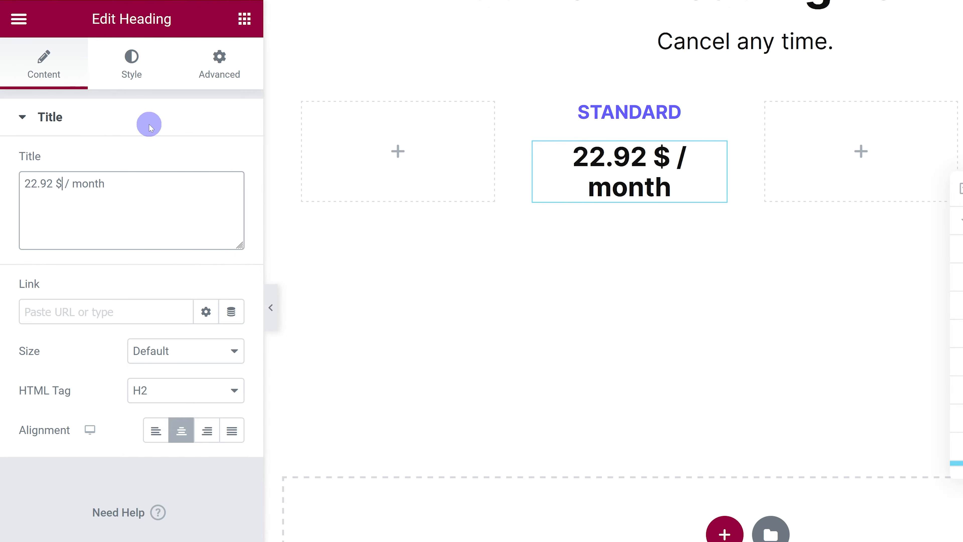
{"action": "type", "text": "<span style=\"font-size: 1rem"}
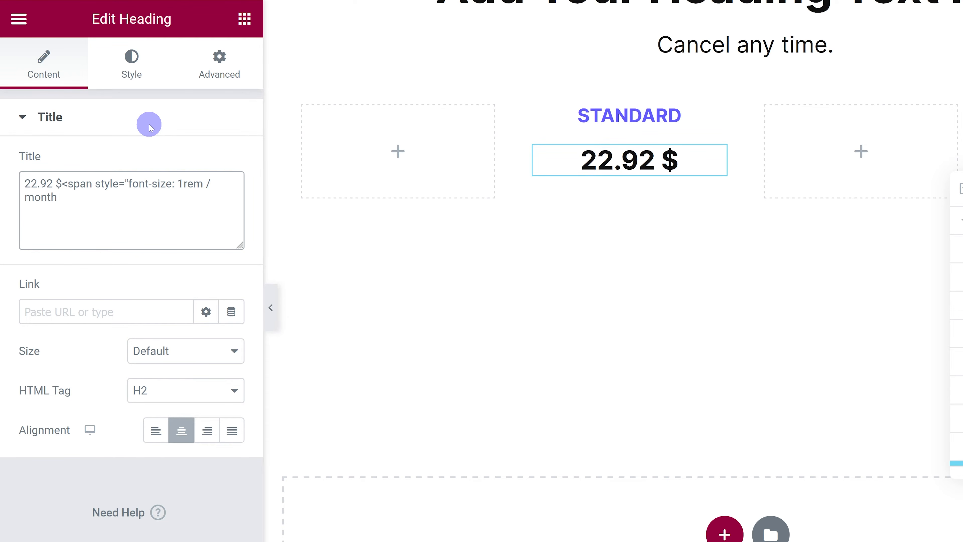
{"action": "type", "text": "\""}
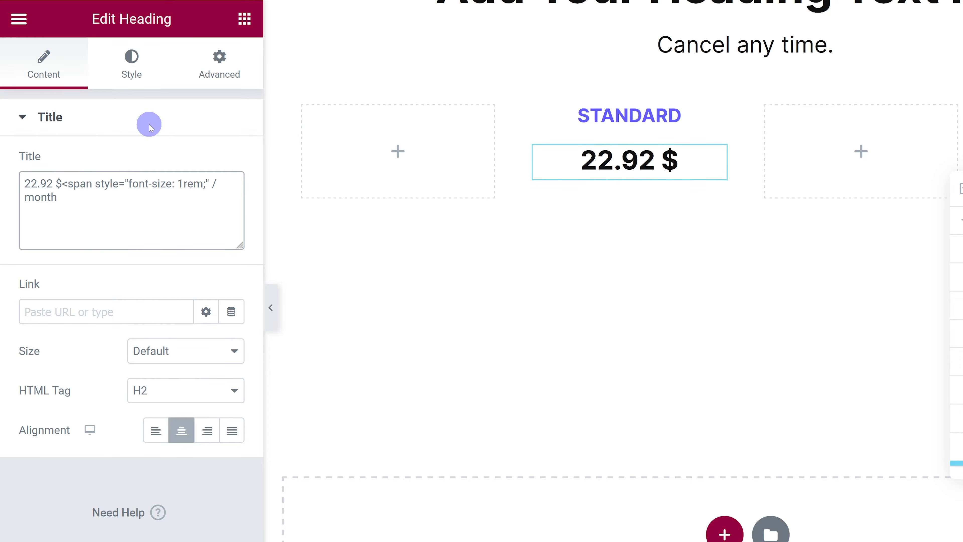
{"action": "type", "text": ">"}
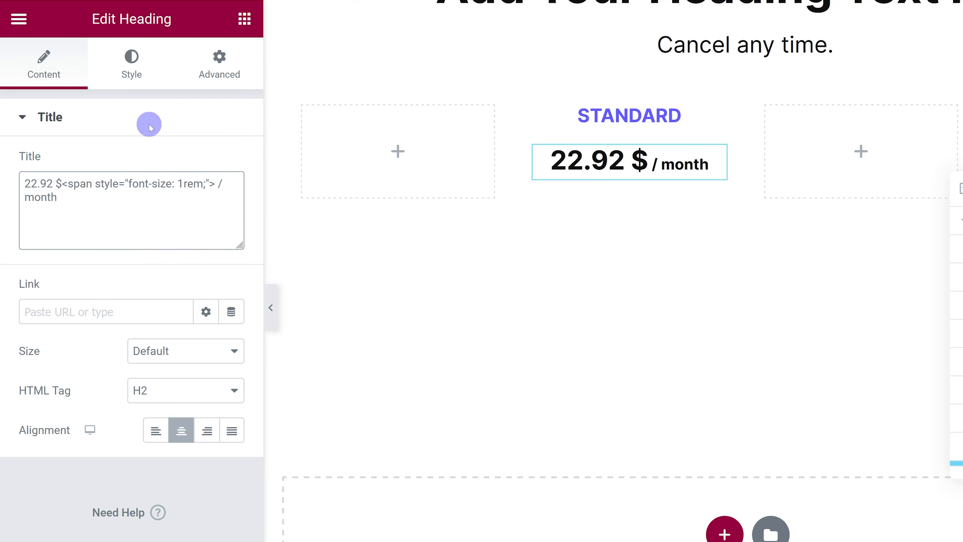
{"action": "type", "text": "<"}
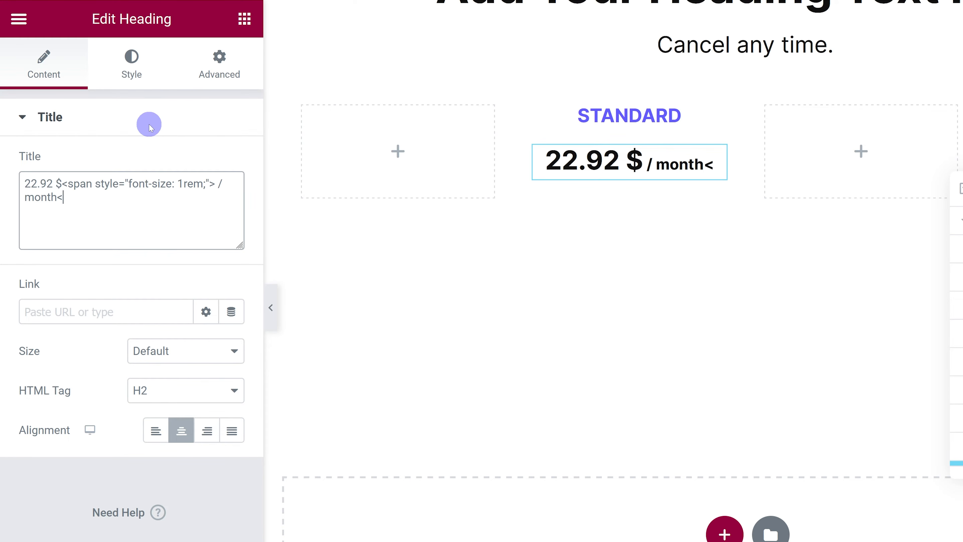
{"action": "type", "text": "/span>"}
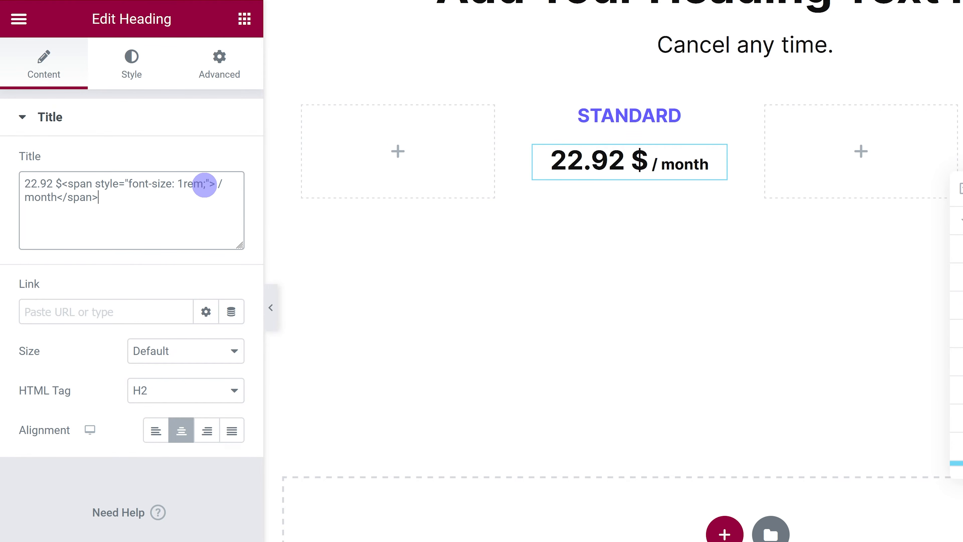
Add "font-weight: normal" to the inline style of the "/ month" span in the price title.
{"action": "left_click", "coordinate": [207, 186]}
{"action": "type", "text": "font-weight:"}
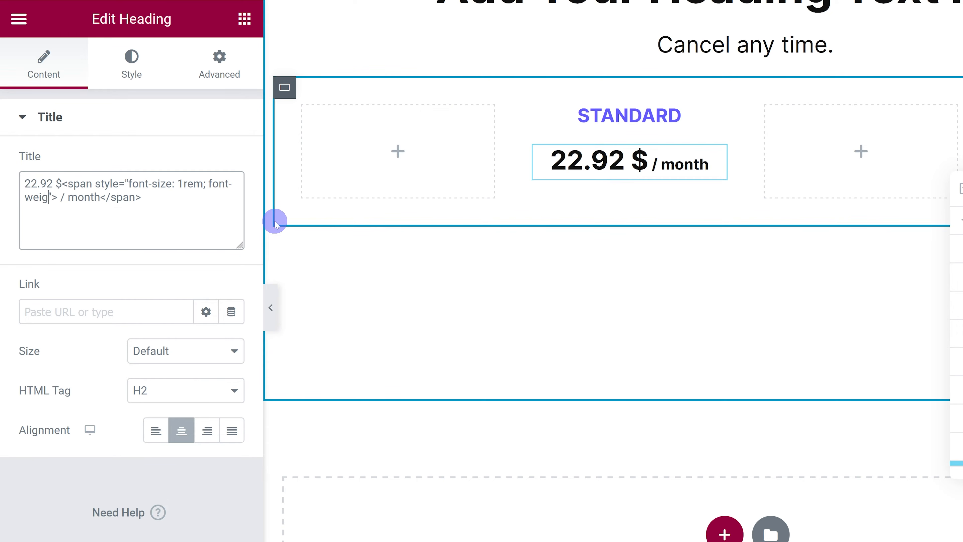
{"action": "type", "text": " normal"}
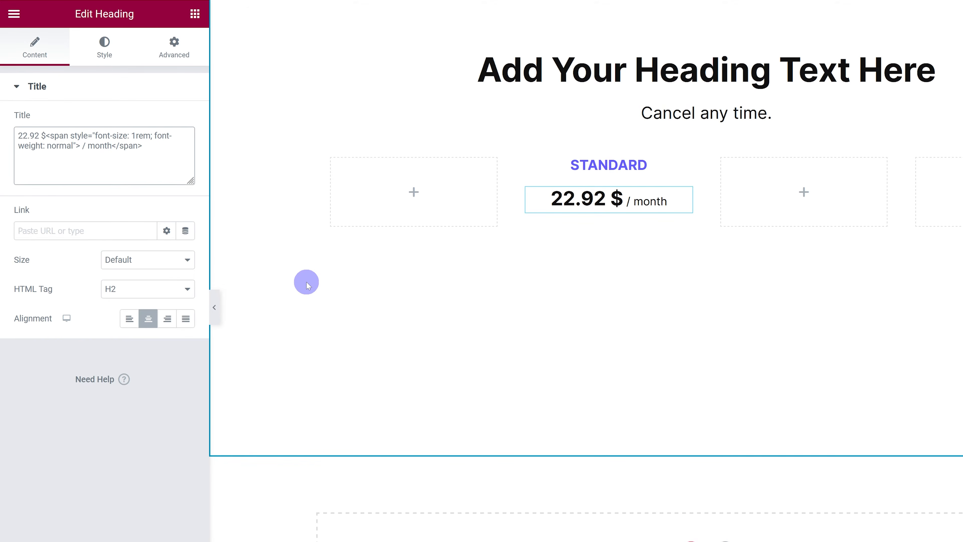
{"action": "key", "text": "Right"}
{"action": "key", "text": "Right"}
{"action": "key", "text": "Right"}
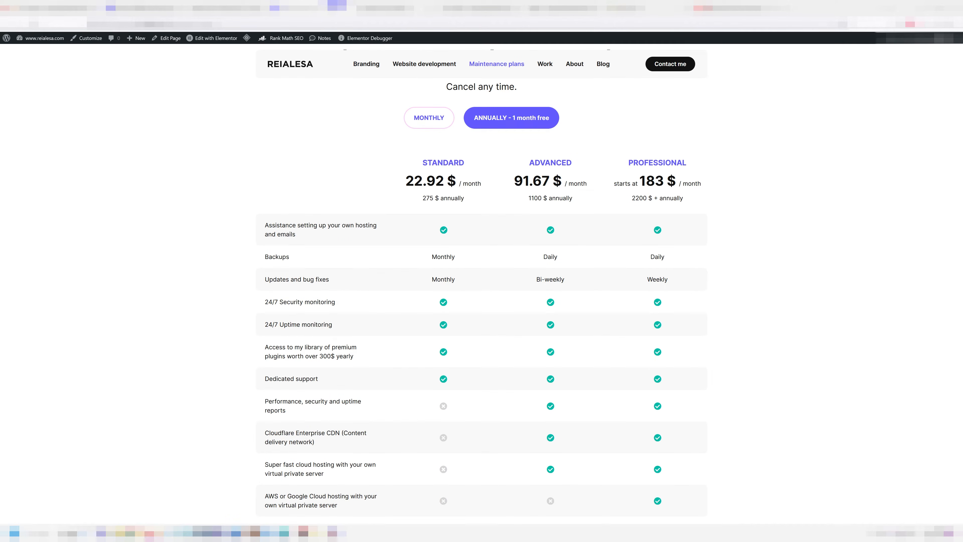
Duplicate the price heading and replace the copy's title with "275 $ annually" copied from the reference page.
{"action": "left_click_drag", "start_coordinate": [415, 194], "coordinate": [492, 206]}
{"action": "key", "text": "ctrl+c"}
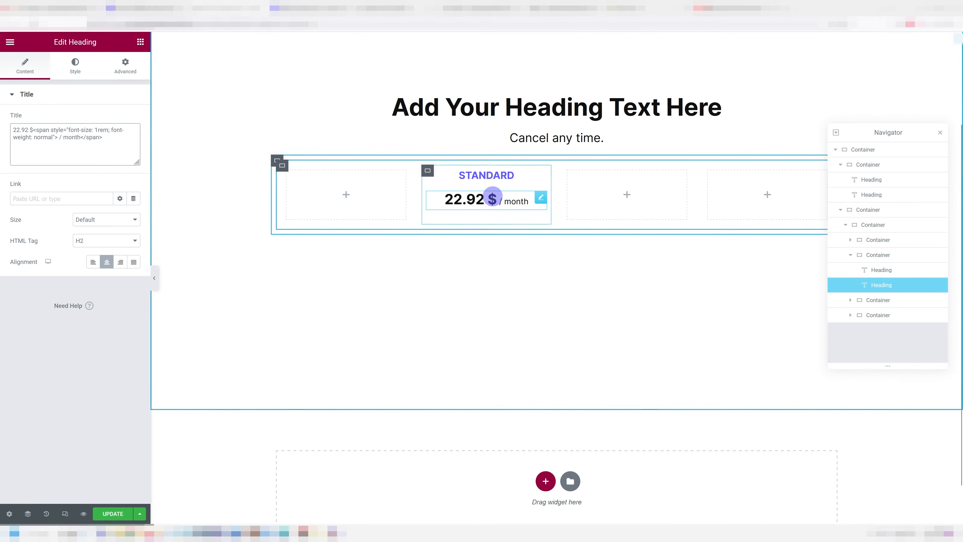
{"action": "right_click", "coordinate": [491, 199]}
{"action": "left_click", "coordinate": [529, 220]}
{"action": "triple_click", "coordinate": [112, 153]}
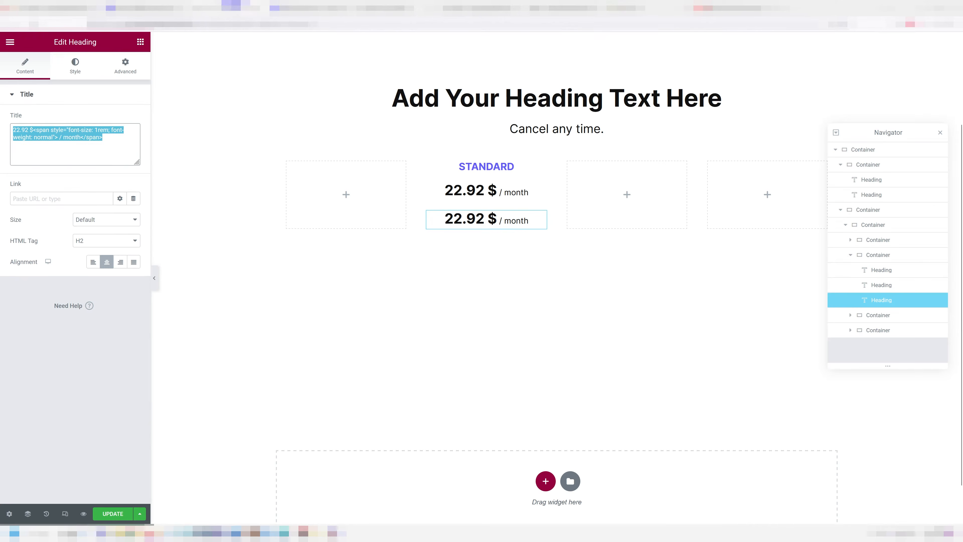
{"action": "key", "text": "ctrl+v"}
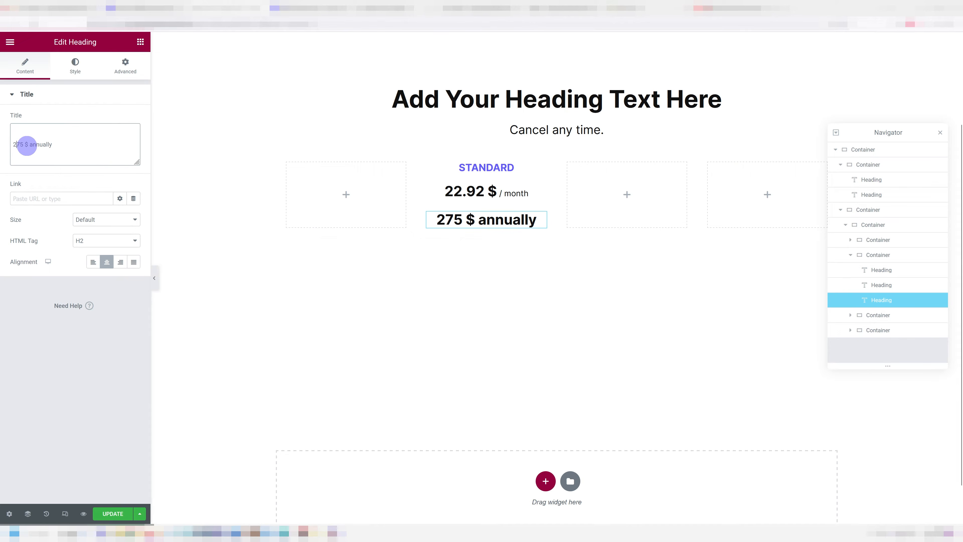
Set the "275 $ annually" heading's font weight to 400 (Normal) and its size to 0.875 rem.
{"action": "left_click", "coordinate": [66, 72]}
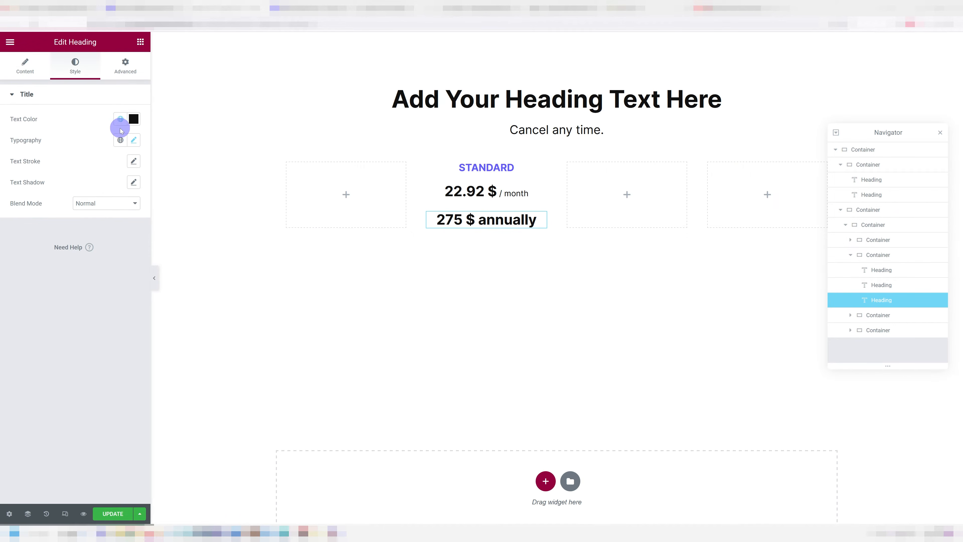
{"action": "left_click", "coordinate": [133, 140]}
{"action": "left_click", "coordinate": [108, 239]}
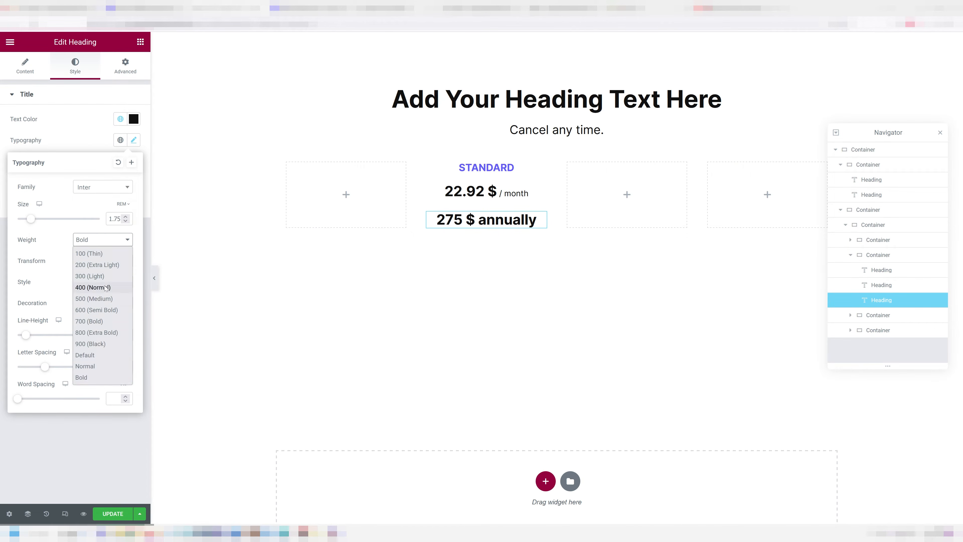
{"action": "left_click", "coordinate": [97, 287]}
{"action": "double_click", "coordinate": [117, 218]}
{"action": "type", "text": "0.875"}
{"action": "left_click", "coordinate": [133, 140]}
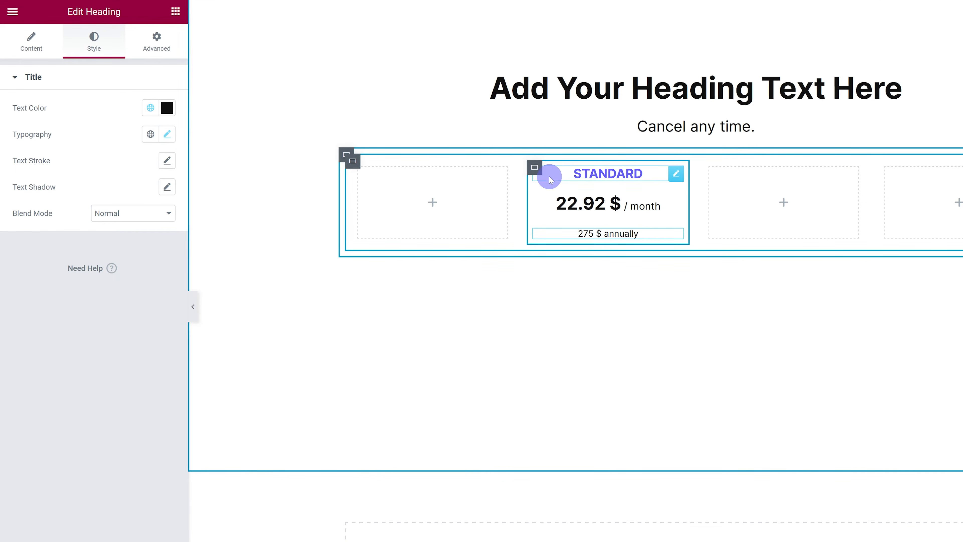
Set the gap between elements in the STANDARD column's container to 10 px.
{"action": "left_click", "coordinate": [535, 169]}
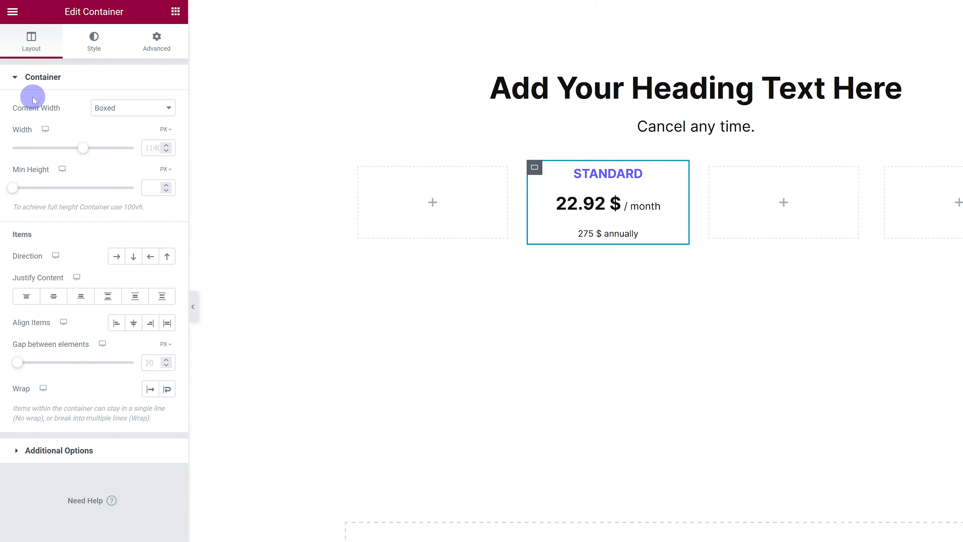
{"action": "left_click_drag", "start_coordinate": [17, 346], "coordinate": [88, 344]}
{"action": "left_click", "coordinate": [90, 344]}
{"action": "type", "text": "0"}
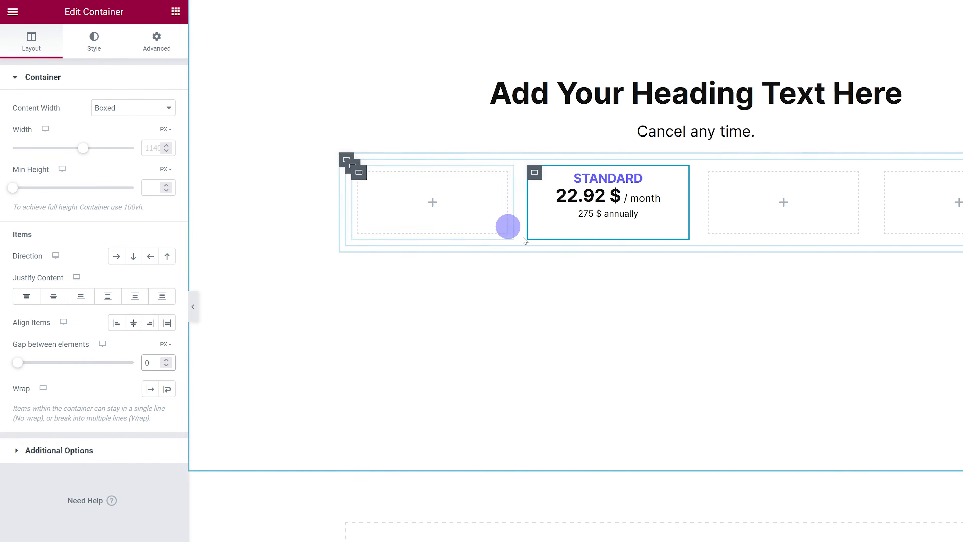
{"action": "left_click_drag", "start_coordinate": [151, 366], "coordinate": [143, 363]}
{"action": "type", "text": "10"}
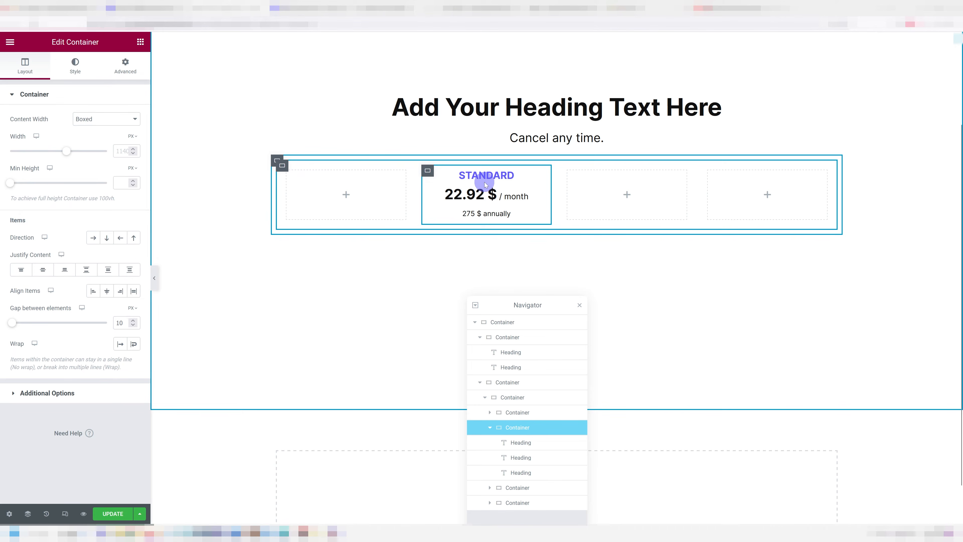
Duplicate the STANDARD column container twice to make three identical plan columns.
{"action": "right_click", "coordinate": [428, 170]}
{"action": "left_click", "coordinate": [454, 187]}
{"action": "right_click", "coordinate": [515, 169]}
{"action": "left_click", "coordinate": [546, 194]}
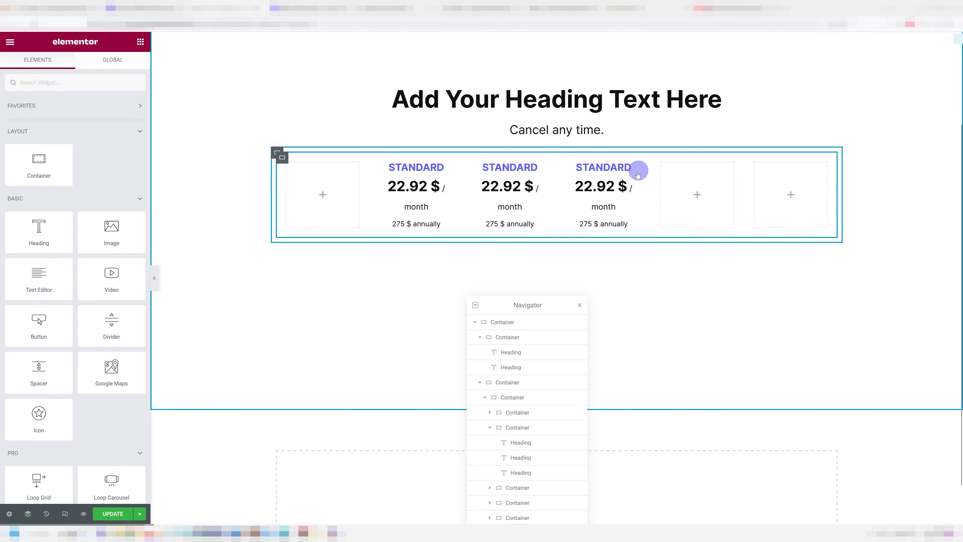
Delete the two empty column containers after the three STANDARD columns.
{"action": "right_click", "coordinate": [662, 162]}
{"action": "left_click", "coordinate": [696, 362]}
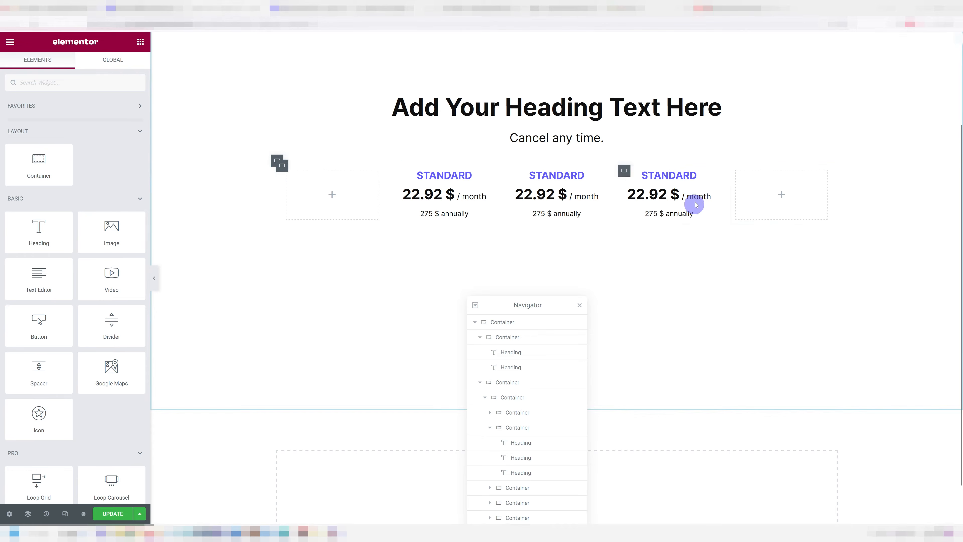
{"action": "right_click", "coordinate": [734, 169]}
{"action": "left_click", "coordinate": [766, 379]}
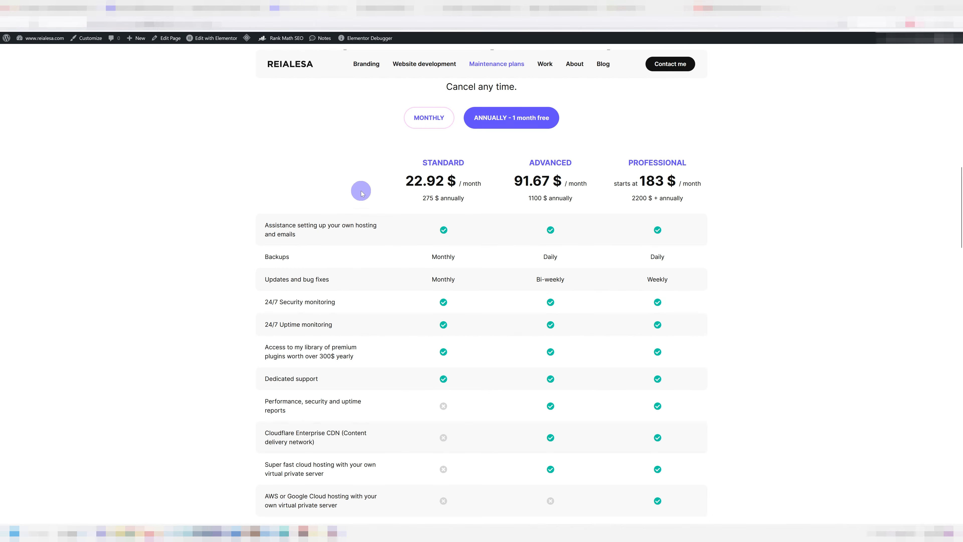
Set the padding of the first STANDARD column's container to 0 on all sides.
{"action": "left_click", "coordinate": [235, 8]}
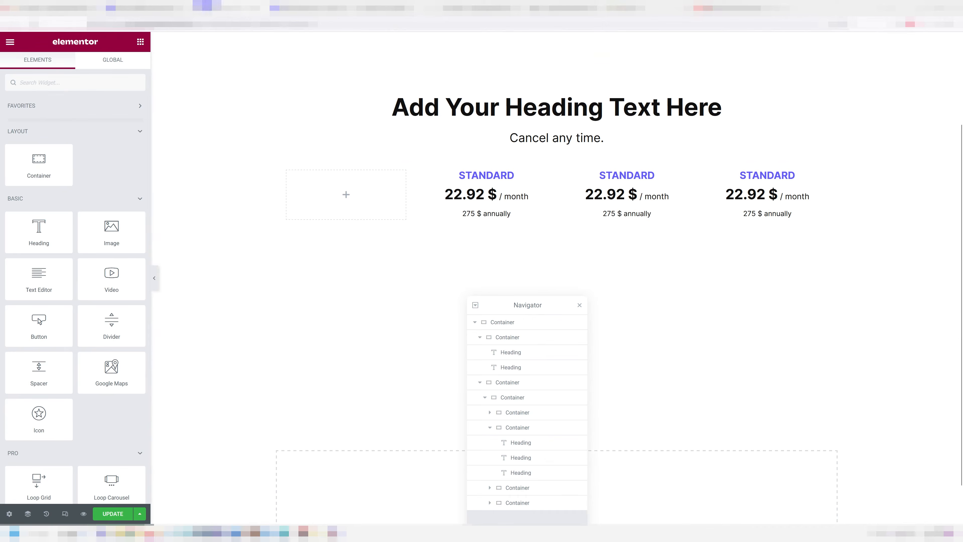
{"action": "left_click", "coordinate": [286, 8]}
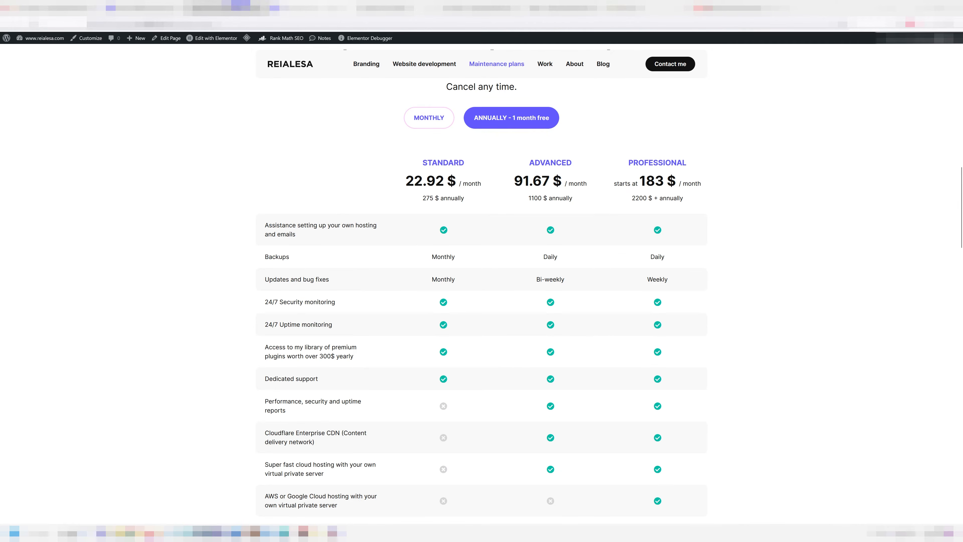
{"action": "left_click", "coordinate": [228, 9]}
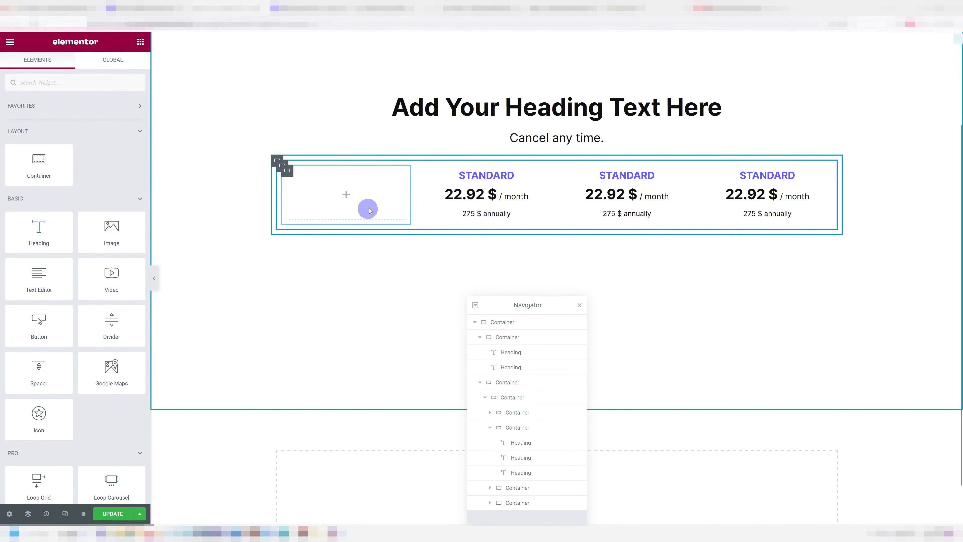
{"action": "left_click", "coordinate": [428, 172]}
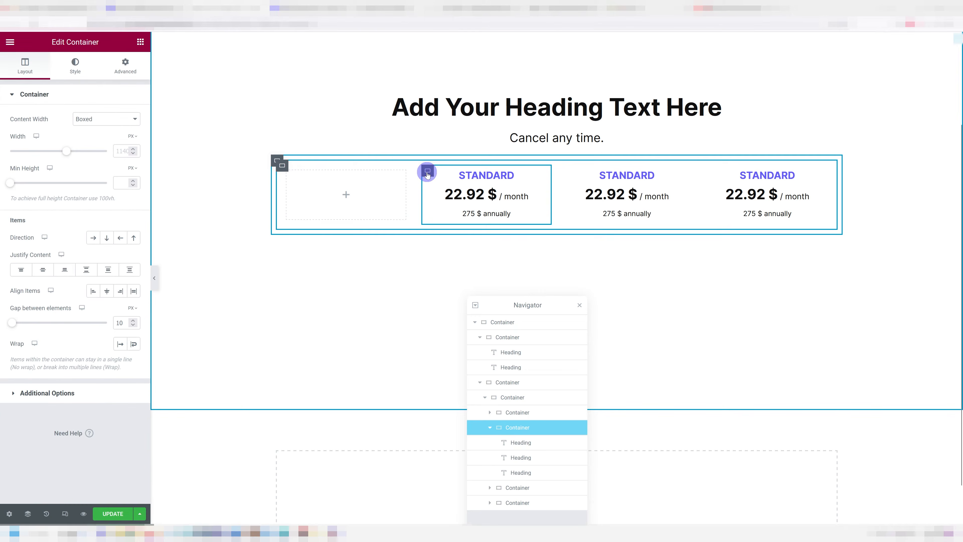
{"action": "left_click", "coordinate": [125, 65]}
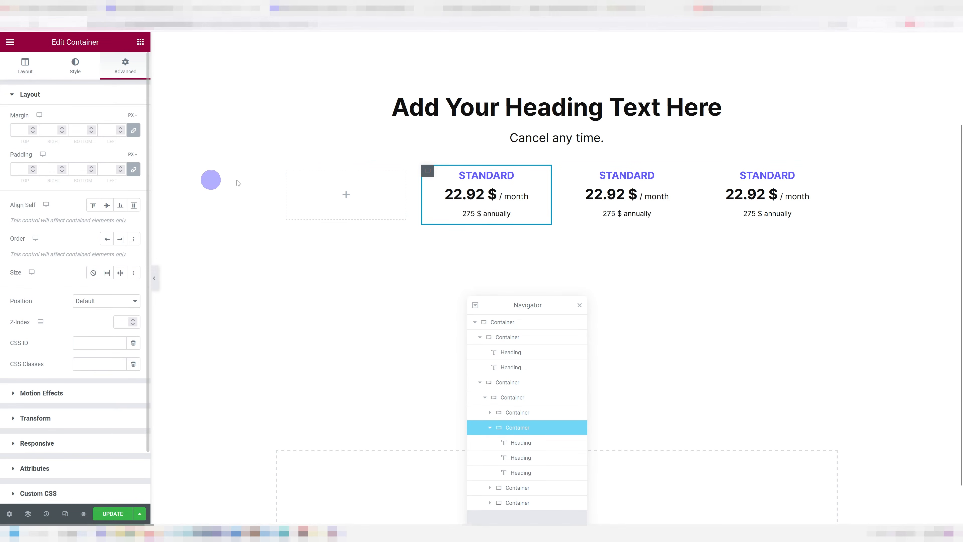
{"action": "left_click", "coordinate": [133, 170]}
Set the padding of the second and third plan column containers to 0 on all sides.
{"action": "left_click", "coordinate": [564, 170]}
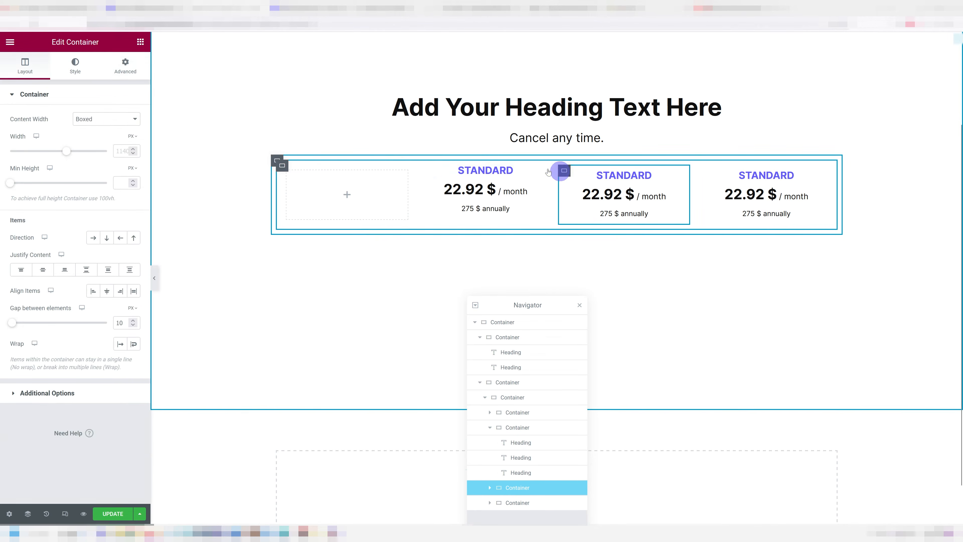
{"action": "left_click", "coordinate": [107, 61]}
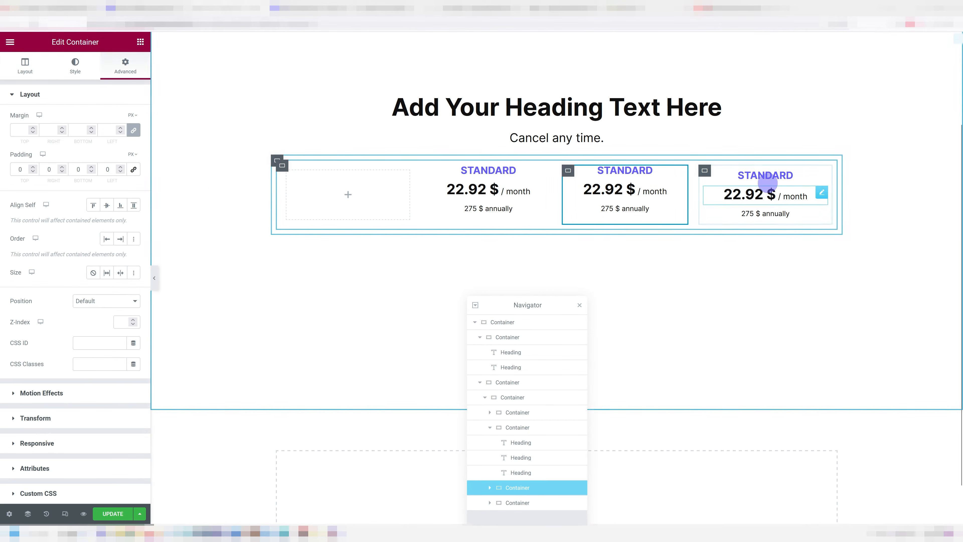
{"action": "left_click", "coordinate": [704, 170]}
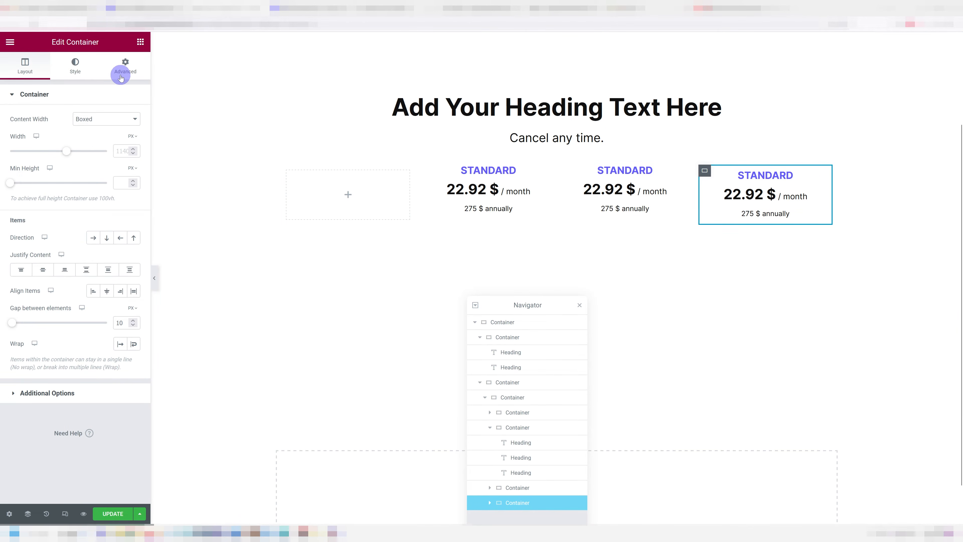
{"action": "left_click", "coordinate": [126, 65]}
{"action": "left_click", "coordinate": [134, 170]}
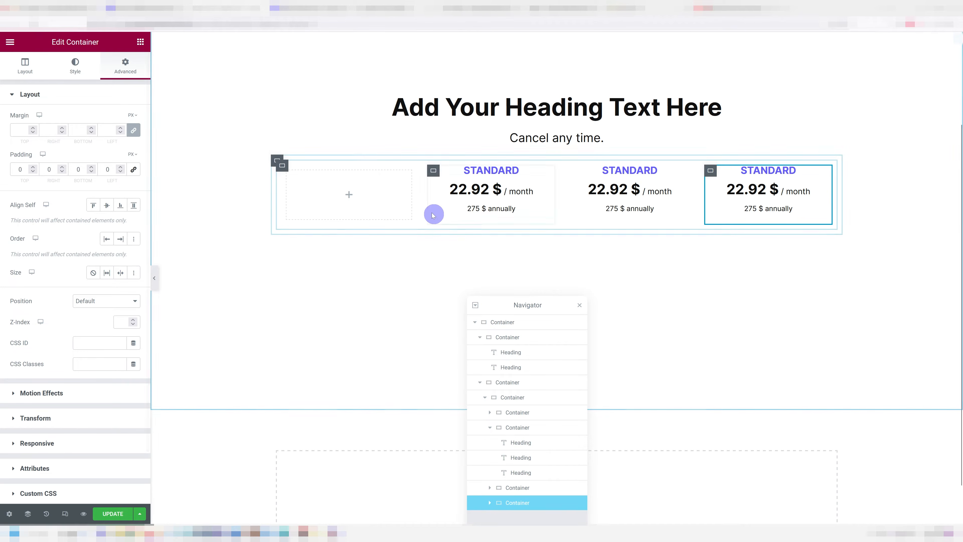
Set the padding of the empty first column's container to 0 on all sides.
{"action": "left_click", "coordinate": [287, 171]}
{"action": "left_click", "coordinate": [114, 64]}
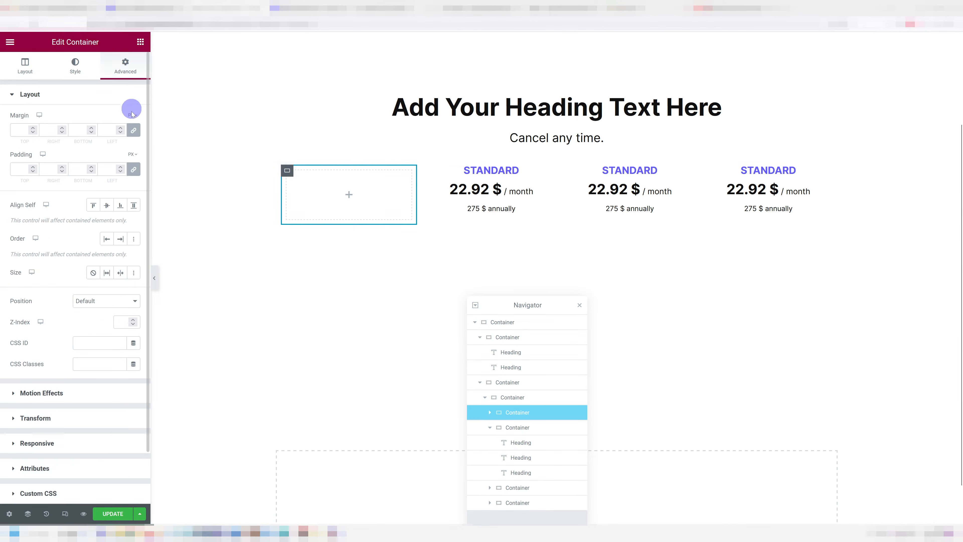
{"action": "left_click", "coordinate": [135, 167]}
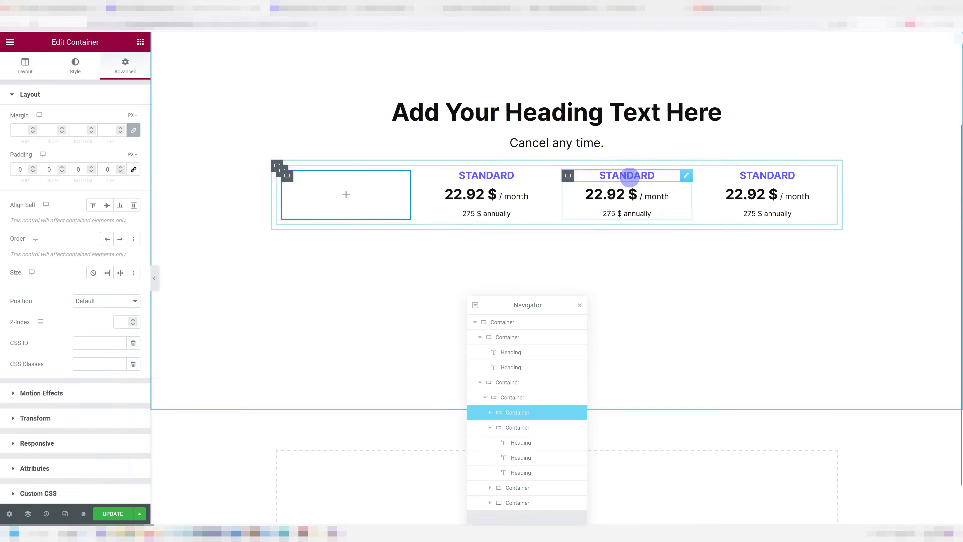
Change the second plan column's headings to ADVANCED, 91.67 $ / month and 1100 $ annually, keeping the smaller styling on "/ month".
{"action": "left_click", "coordinate": [30, 126]}
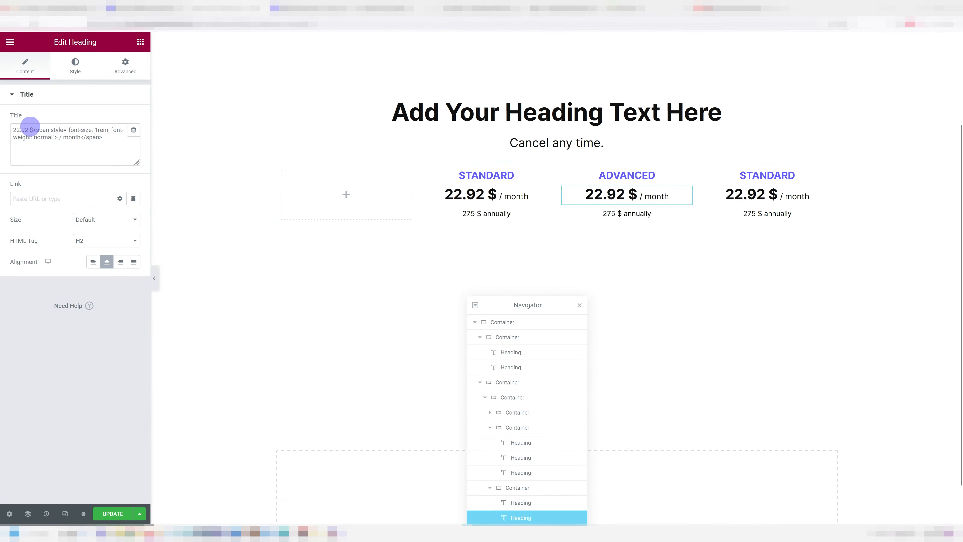
{"action": "type", "text": "91.67 $ / month"}
{"action": "left_click_drag", "start_coordinate": [34, 130], "coordinate": [54, 131]}
{"action": "key", "text": "BackSpace"}
{"action": "key", "text": "BackSpace"}
{"action": "key", "text": "Delete"}
Title the third plan column PROFESSIONAL and set its price to "starts at 183 $ / month", wrapping "starts at" and "/ month" in 1rem normal-weight spans.
{"action": "type", "text": "ROFESSIONAL"}
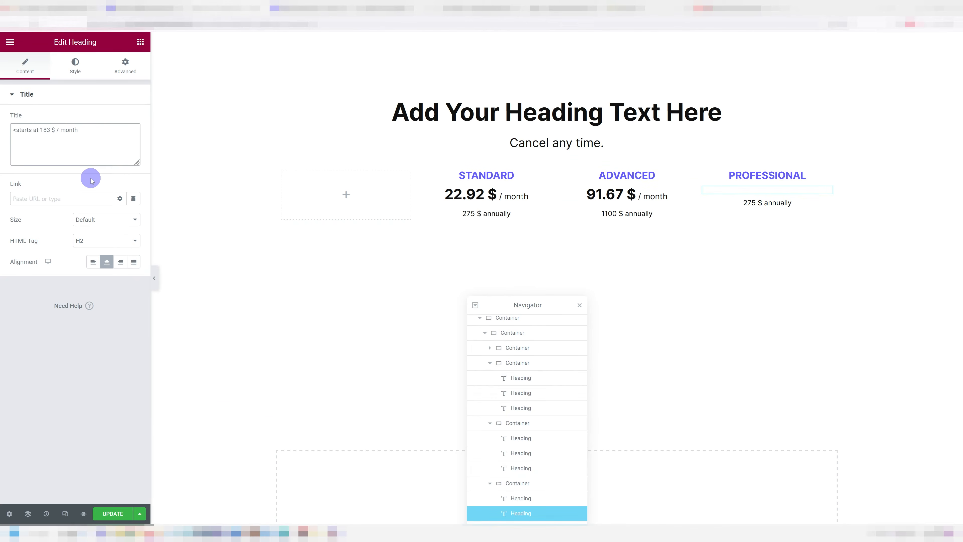
{"action": "left_click", "coordinate": [522, 196]}
{"action": "left_click", "coordinate": [36, 129]}
{"action": "left_click", "coordinate": [679, 182]}
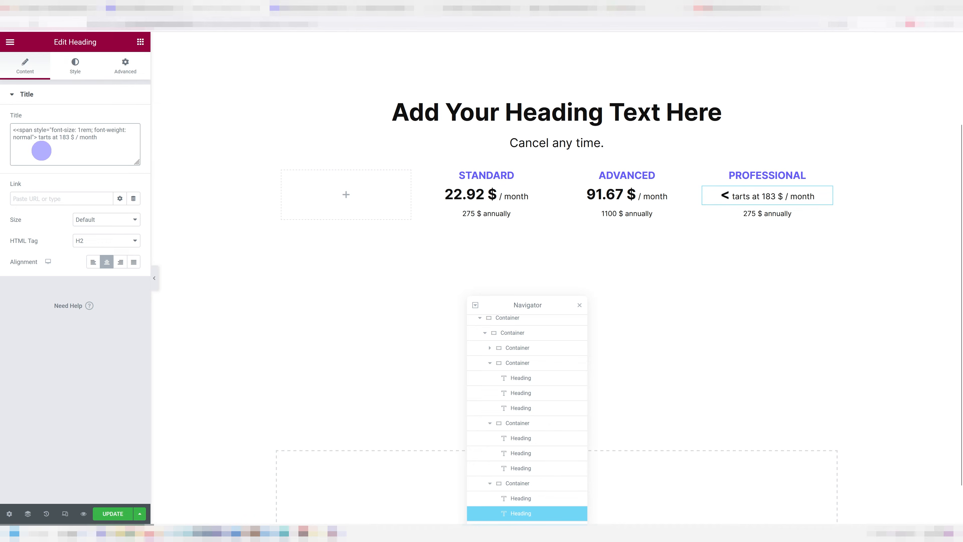
{"action": "left_click", "coordinate": [99, 137]}
{"action": "type", "text": "<span style=\"font-size: 1rem; font-weight: normal\">"}
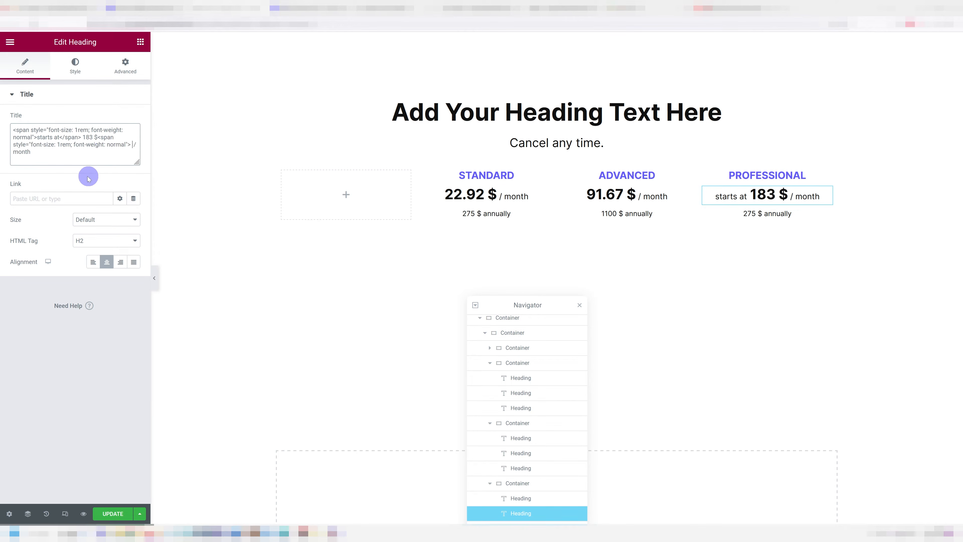
{"action": "left_click", "coordinate": [55, 158]}
{"action": "type", "text": "</span>"}
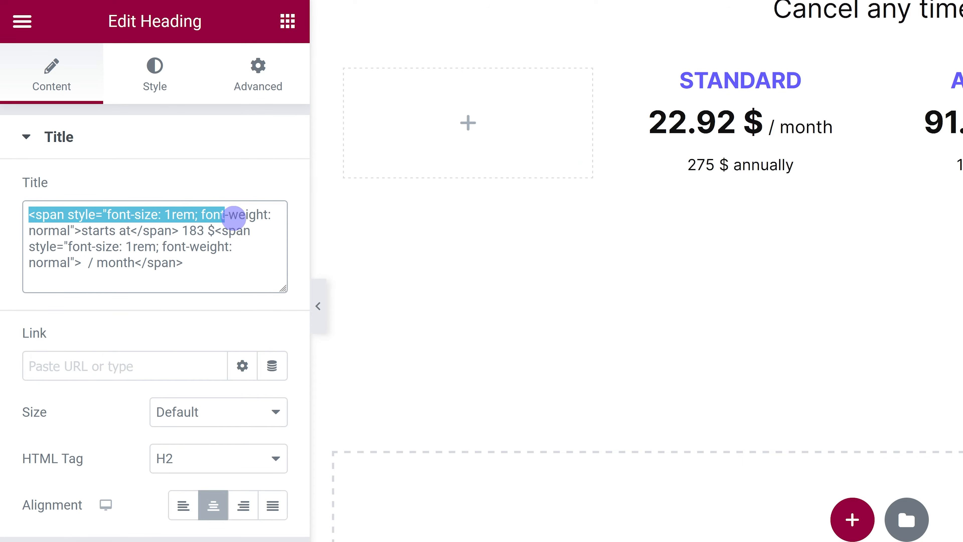
{"action": "left_click_drag", "start_coordinate": [253, 217], "coordinate": [135, 229]}
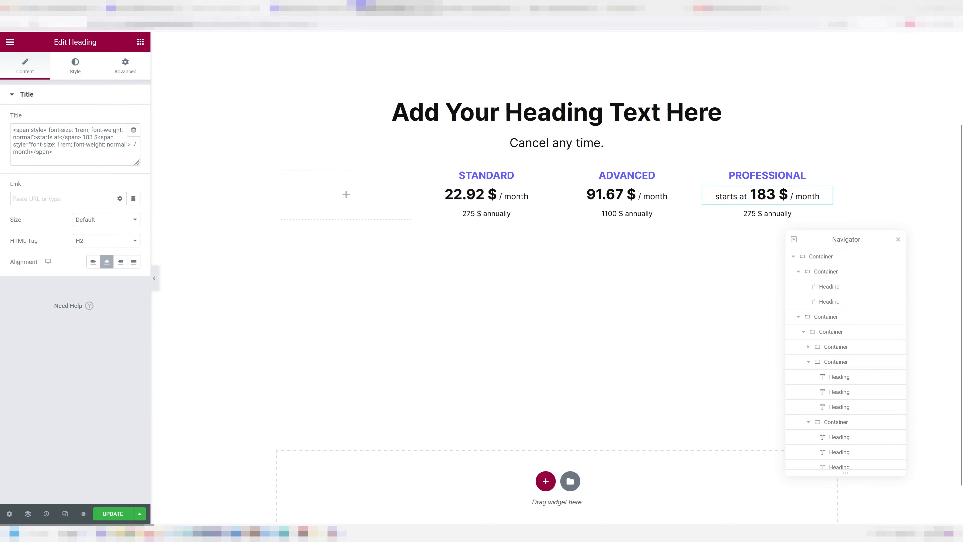
Duplicate the row container holding the empty column and the three plan columns.
{"action": "left_click", "coordinate": [343, 9]}
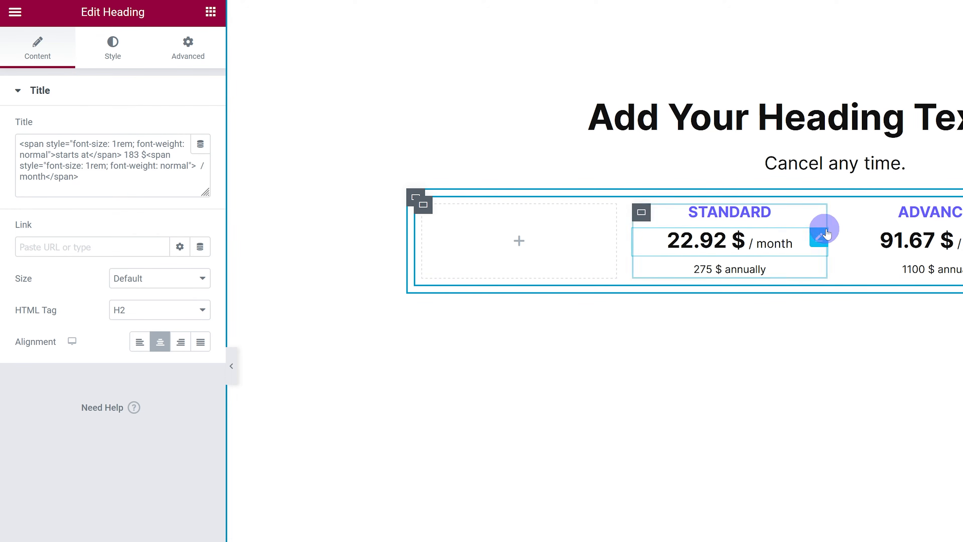
{"action": "left_click", "coordinate": [421, 204]}
{"action": "right_click", "coordinate": [421, 204]}
{"action": "left_click", "coordinate": [457, 243]}
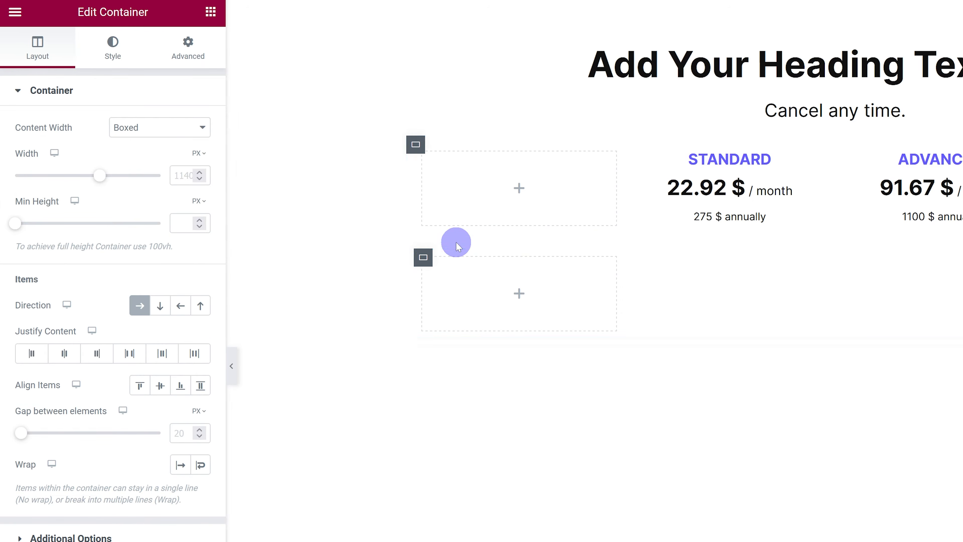
Set the padding of both the original row container and its duplicate to 0 on all sides.
{"action": "left_click", "coordinate": [424, 154]}
{"action": "left_click", "coordinate": [420, 148]}
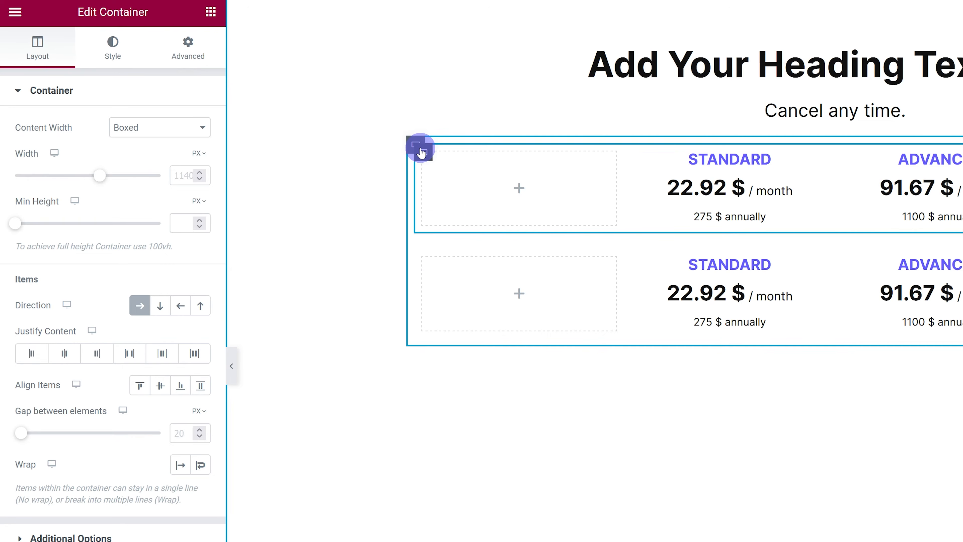
{"action": "left_click", "coordinate": [204, 44]}
{"action": "left_click", "coordinate": [202, 196]}
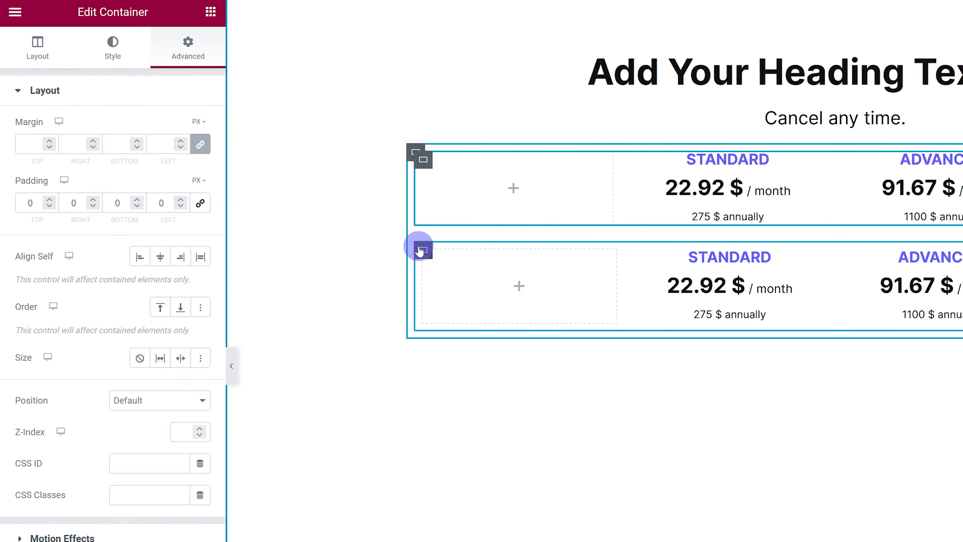
{"action": "left_click", "coordinate": [423, 253]}
{"action": "left_click", "coordinate": [220, 55]}
{"action": "left_click", "coordinate": [200, 203]}
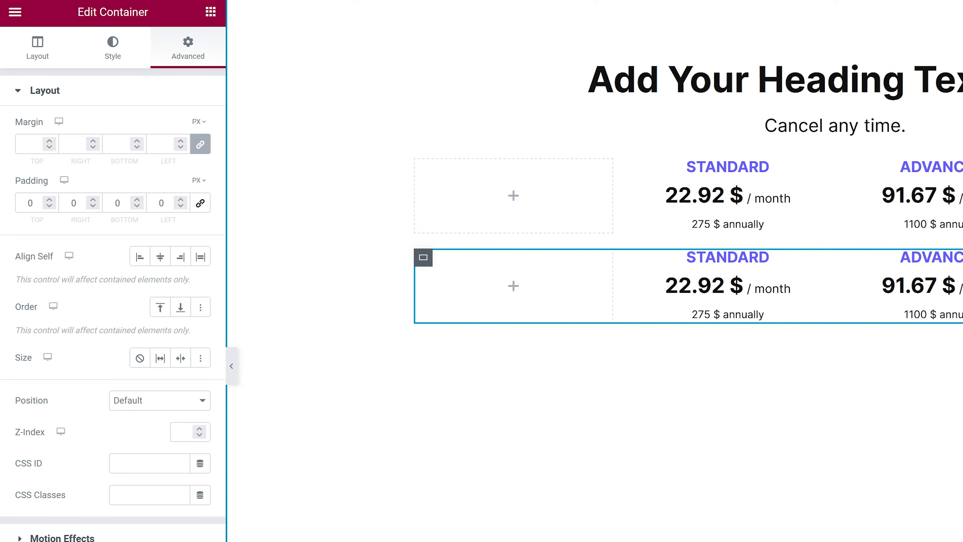
Rename the header row's empty first column container "Give it a name" in the Navigator and move the Navigator clear of the plan columns.
{"action": "left_click_drag", "start_coordinate": [688, 159], "coordinate": [656, 138]}
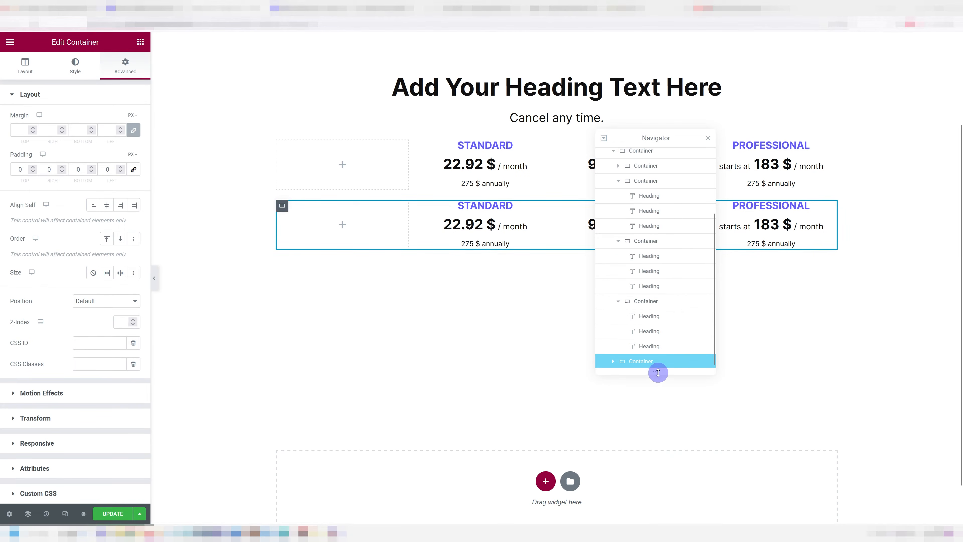
{"action": "mouse_move", "coordinate": [658, 373]}
{"action": "left_mouse_down"}
{"action": "mouse_move", "coordinate": [661, 437]}
{"action": "mouse_move", "coordinate": [659, 384]}
{"action": "left_mouse_up"}
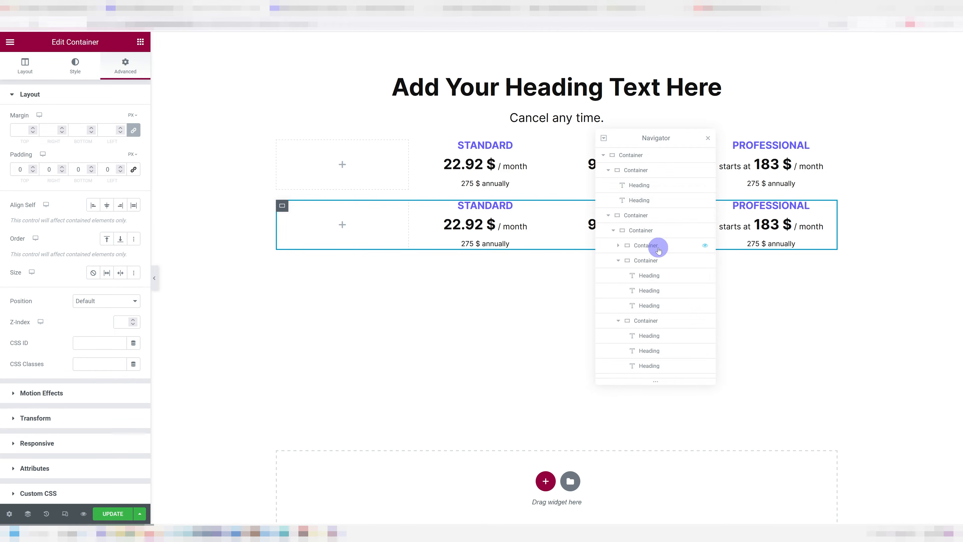
{"action": "left_click", "coordinate": [659, 249]}
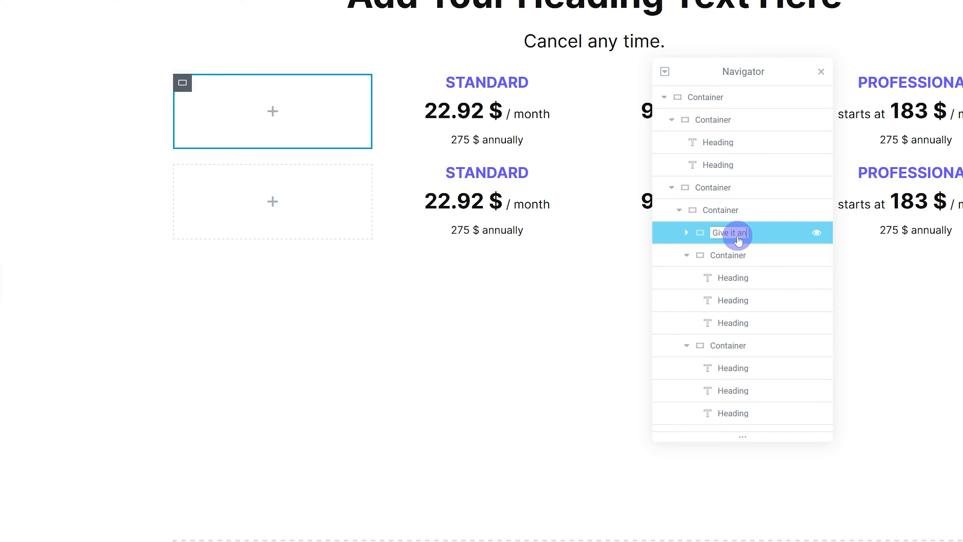
{"action": "left_click", "coordinate": [749, 263]}
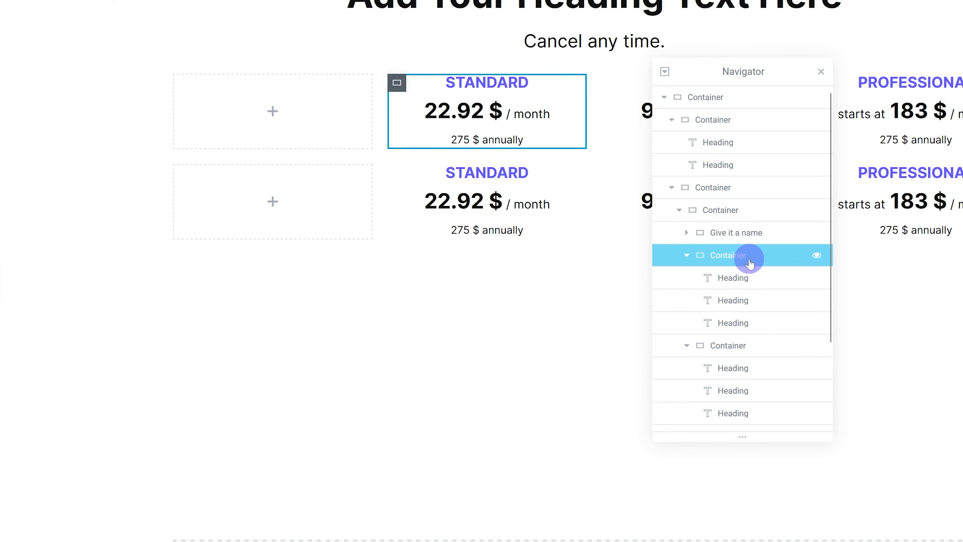
{"action": "left_click", "coordinate": [742, 238]}
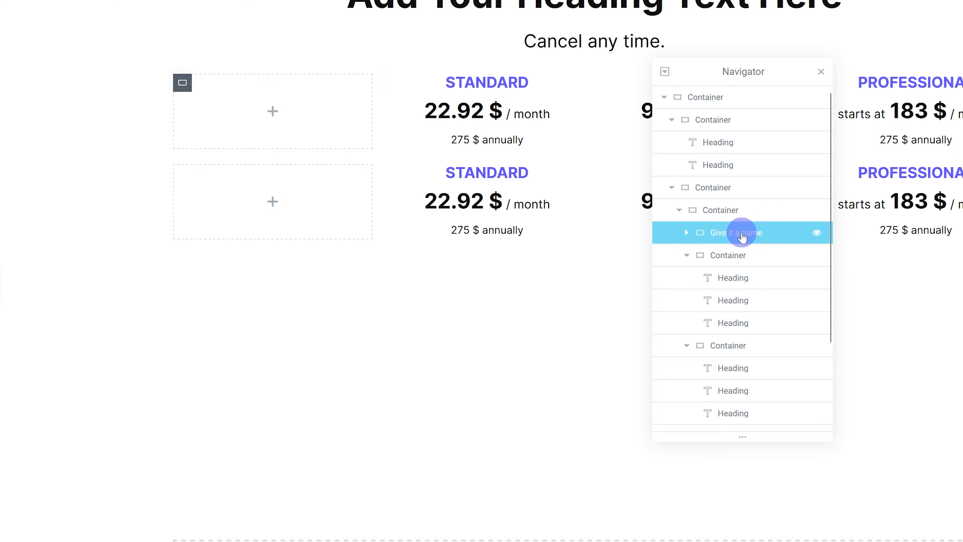
{"action": "left_click_drag", "start_coordinate": [731, 69], "coordinate": [962, 157]}
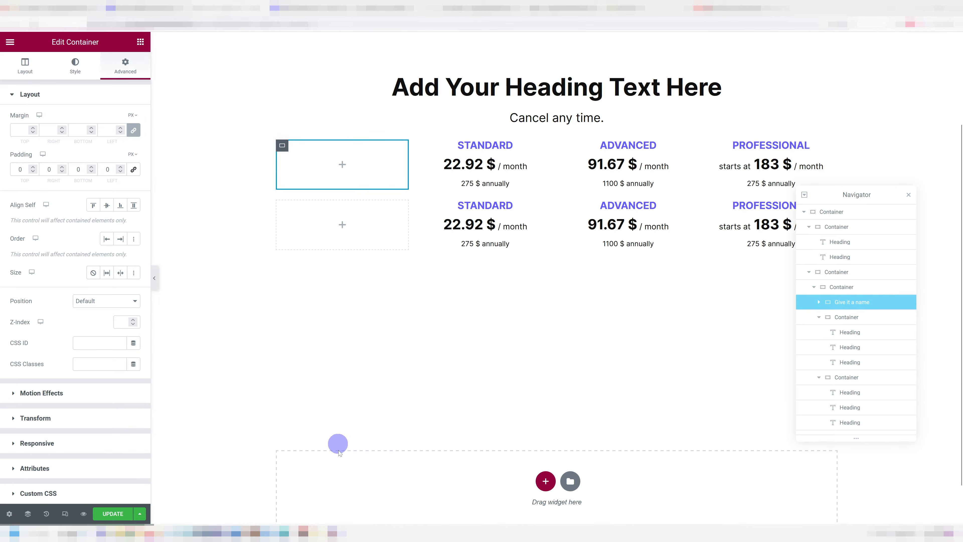
Delete the STANDARD, ADVANCED and PROFESSIONAL column containers from the duplicated second row.
{"action": "right_click", "coordinate": [430, 191]}
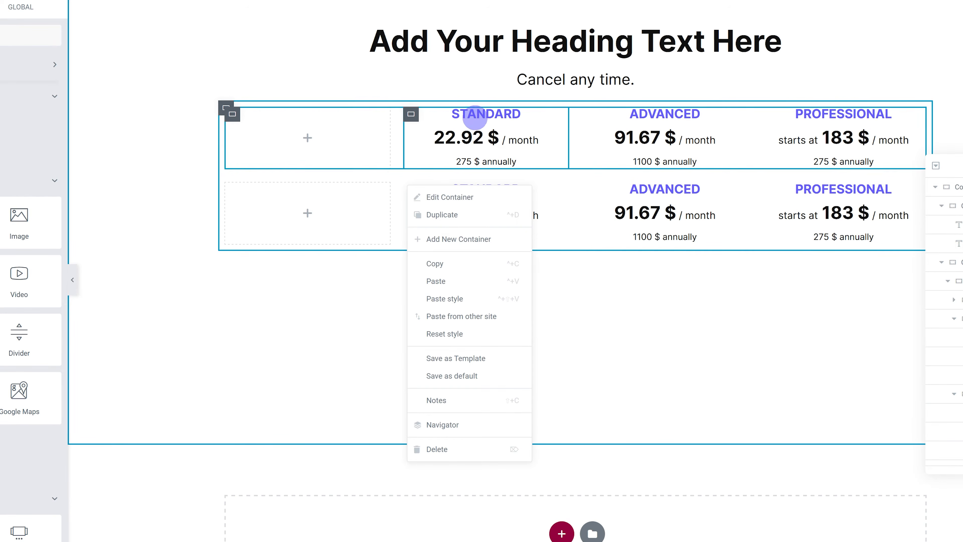
{"action": "left_click", "coordinate": [472, 113]}
{"action": "right_click", "coordinate": [417, 190]}
{"action": "left_click", "coordinate": [442, 452]}
{"action": "right_click", "coordinate": [480, 189]}
{"action": "left_click", "coordinate": [522, 453]}
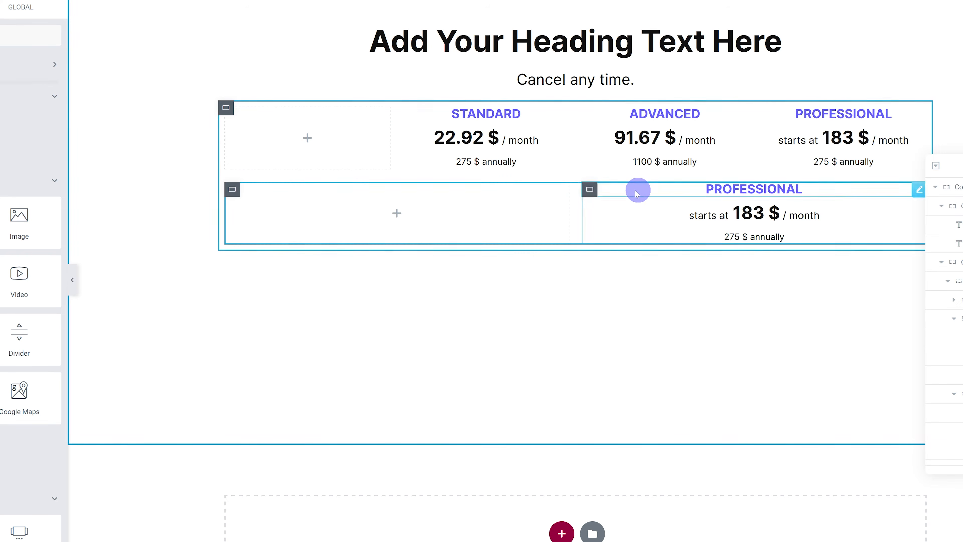
{"action": "right_click", "coordinate": [596, 191]}
{"action": "left_click", "coordinate": [666, 454]}
Duplicate the empty column container in the second row three times to make four equal columns.
{"action": "right_click", "coordinate": [233, 189]}
{"action": "left_click", "coordinate": [276, 220]}
{"action": "right_click", "coordinate": [592, 188]}
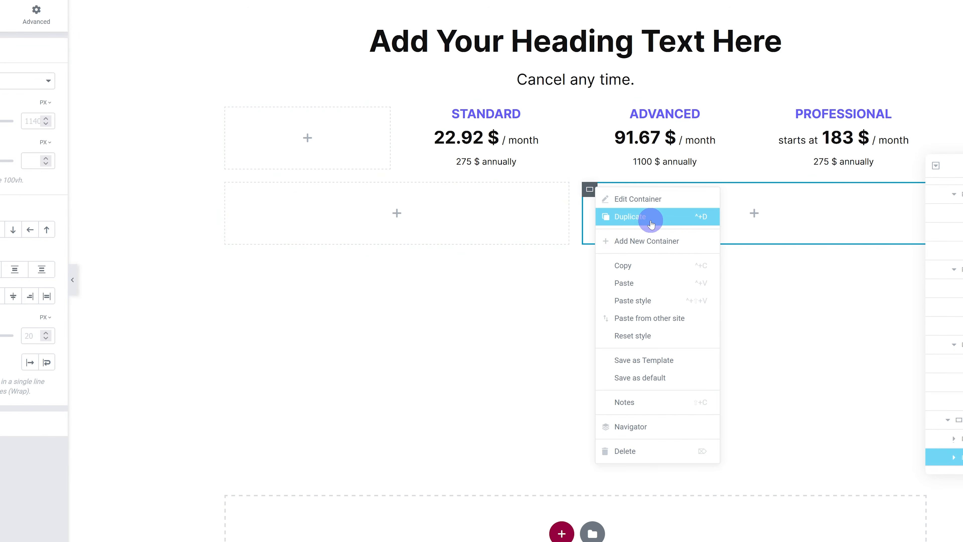
{"action": "left_click", "coordinate": [649, 220]}
{"action": "right_click", "coordinate": [469, 190]}
{"action": "left_click", "coordinate": [497, 219]}
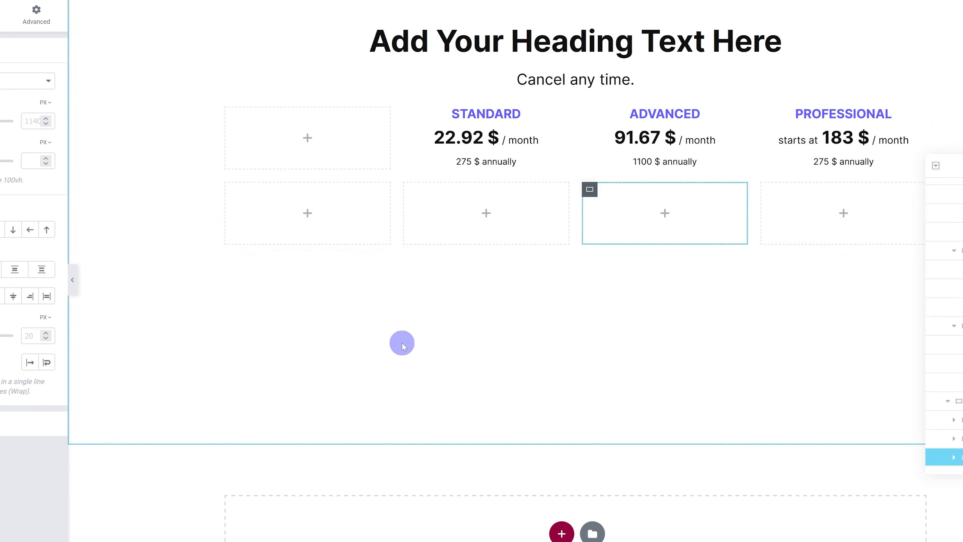
{"action": "left_click", "coordinate": [420, 253]}
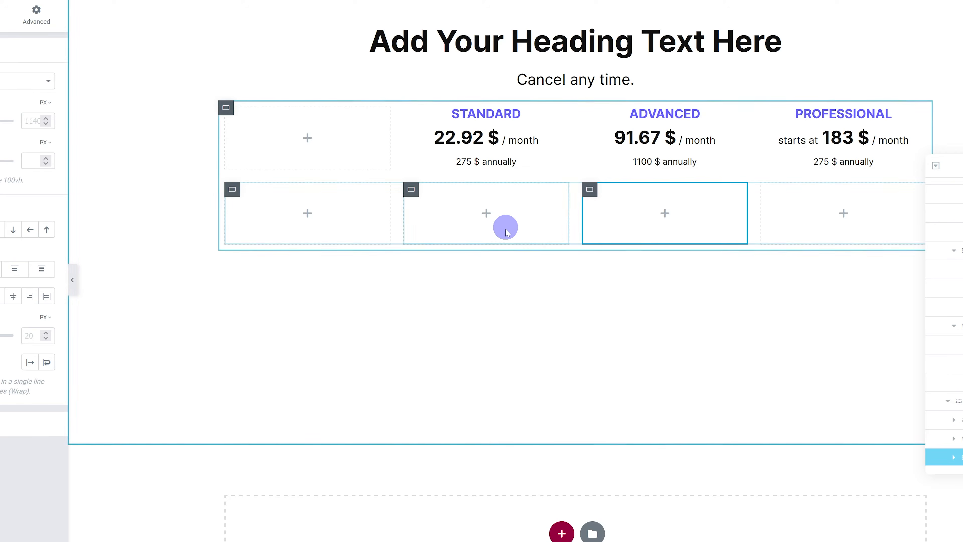
{"action": "scroll", "coordinate": [471, 101], "scroll_direction": "up", "scroll_amount": 3}
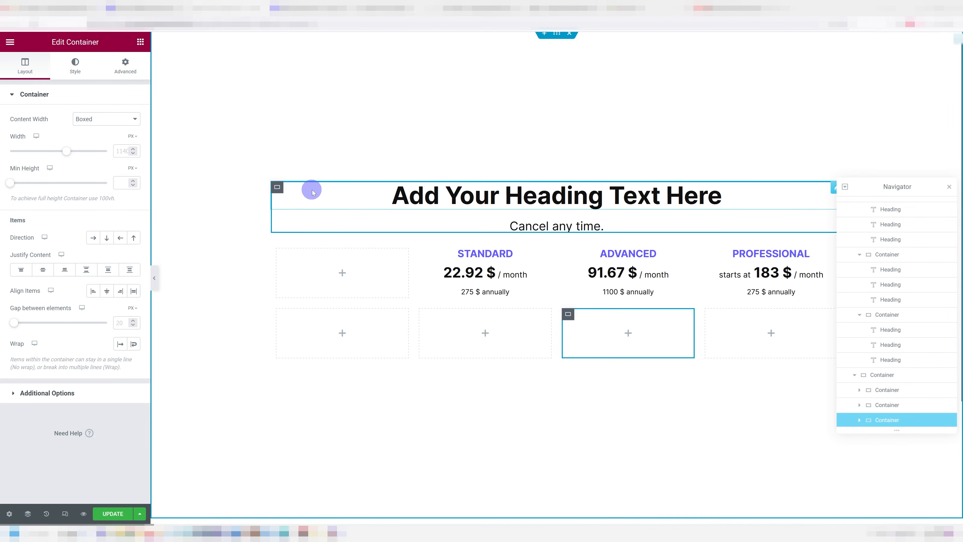
{"action": "scroll", "coordinate": [440, 220], "scroll_direction": "down", "scroll_amount": 2}
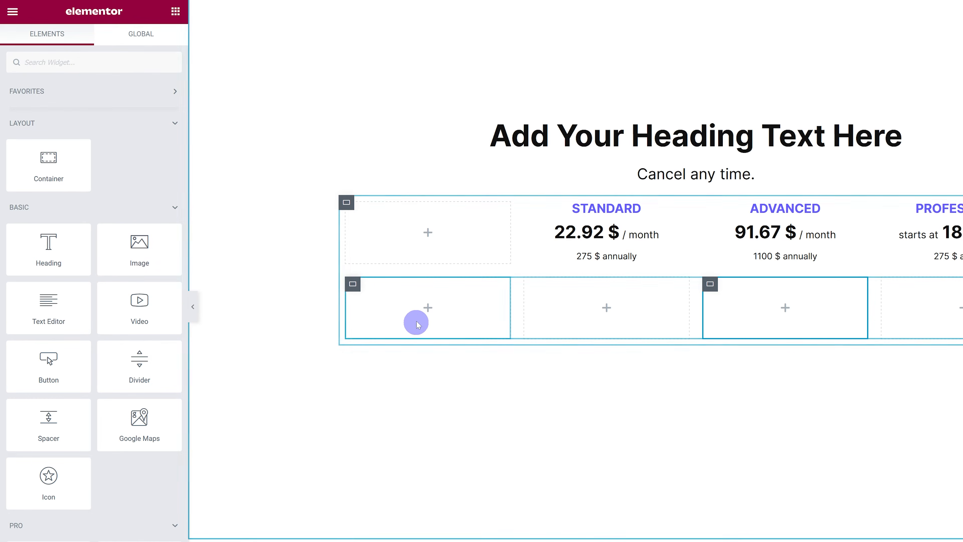
Add a Text Editor widget reading "Assistance setting up your own hosting and emails" to the second row's first column.
{"action": "left_click_drag", "start_coordinate": [74, 307], "coordinate": [425, 319]}
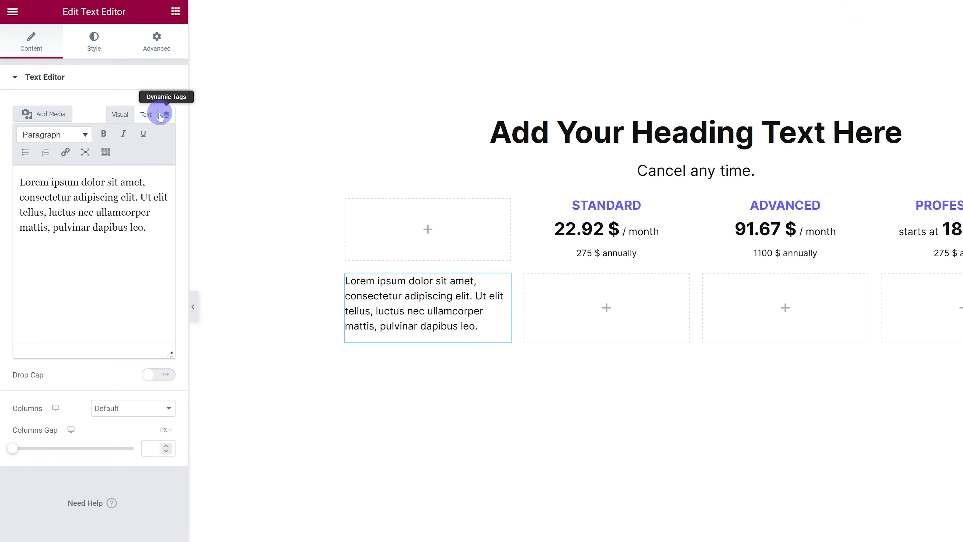
{"action": "left_click", "coordinate": [146, 114]}
{"action": "left_click", "coordinate": [121, 114]}
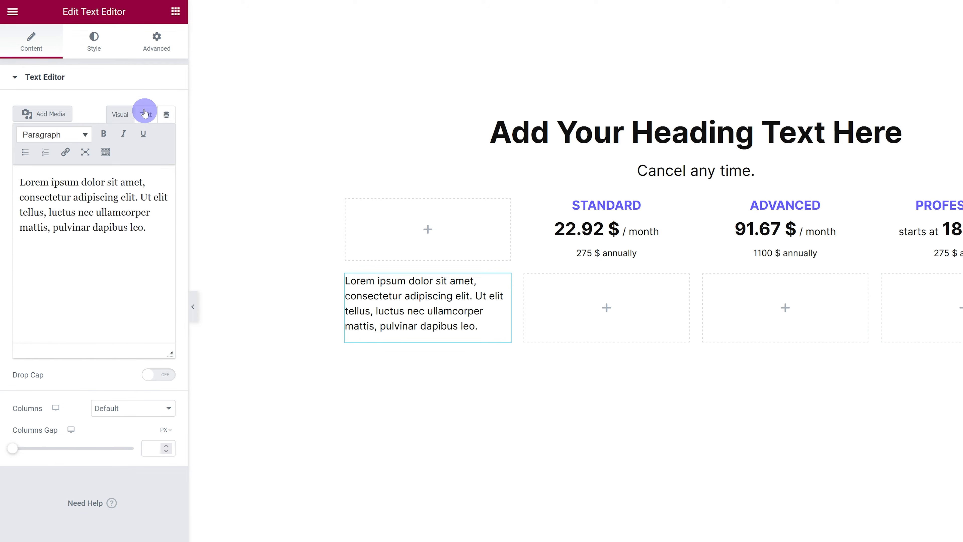
{"action": "left_click", "coordinate": [146, 115]}
{"action": "key", "text": "ctrl+a"}
{"action": "type", "text": "Assistance setting up your own hosting and emails"}
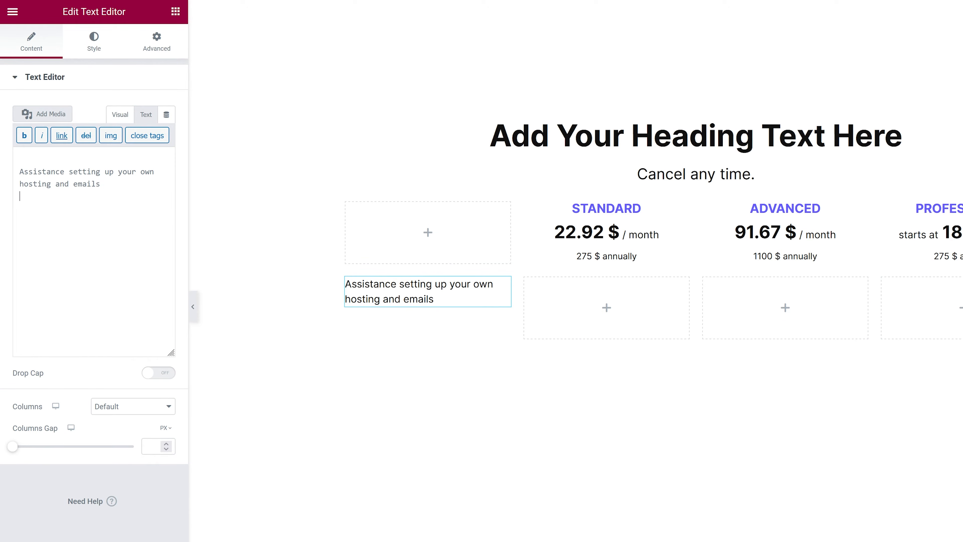
{"action": "left_click", "coordinate": [20, 171]}
{"action": "key", "text": "BackSpace"}
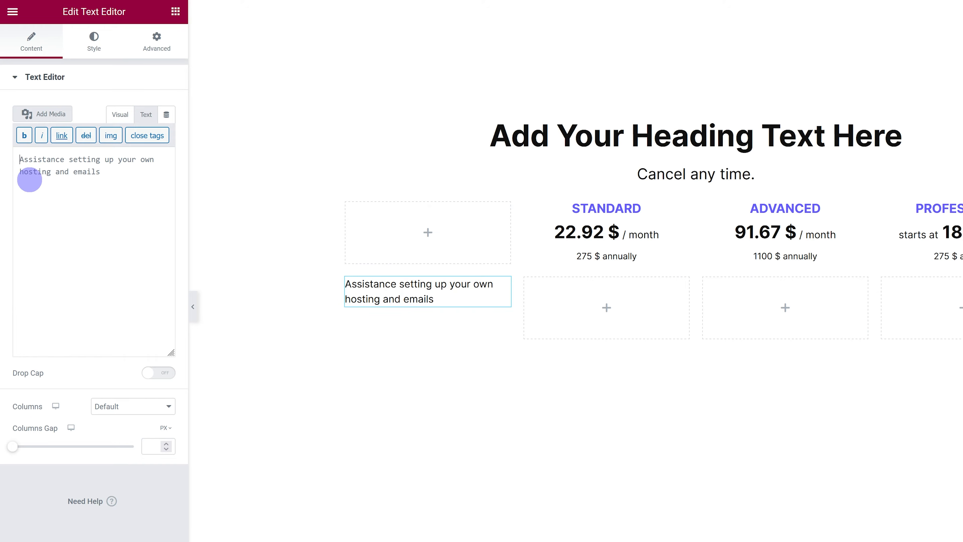
Justify the content of the second row's first column container to the center so its text is vertically centered.
{"action": "scroll", "coordinate": [408, 198], "scroll_direction": "down", "scroll_amount": 2}
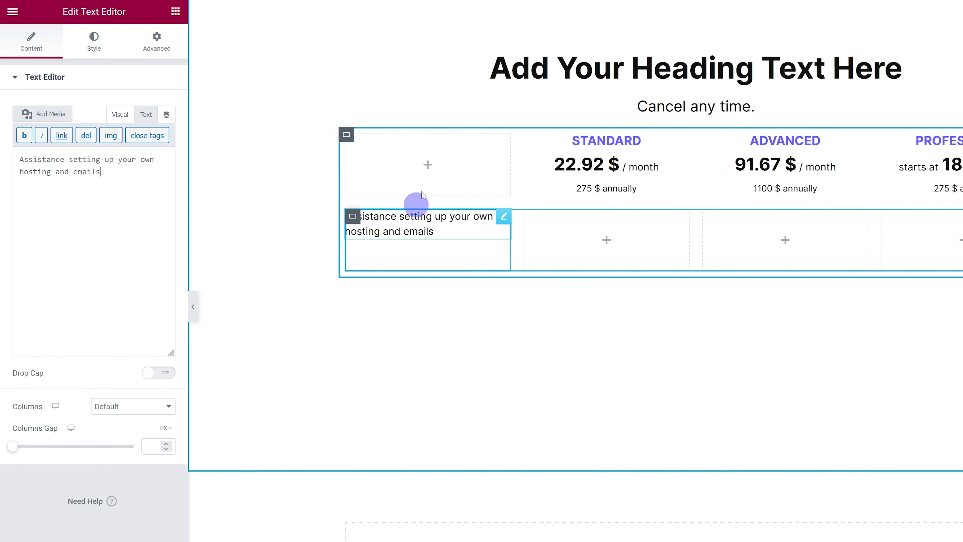
{"action": "key", "text": "ctrl+plus"}
{"action": "key", "text": "ctrl+plus"}
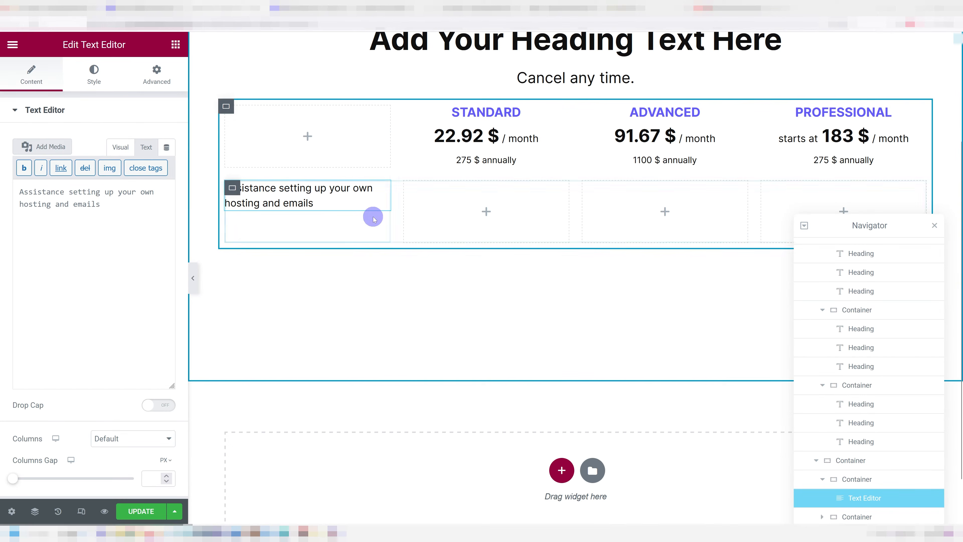
{"action": "left_click", "coordinate": [235, 189]}
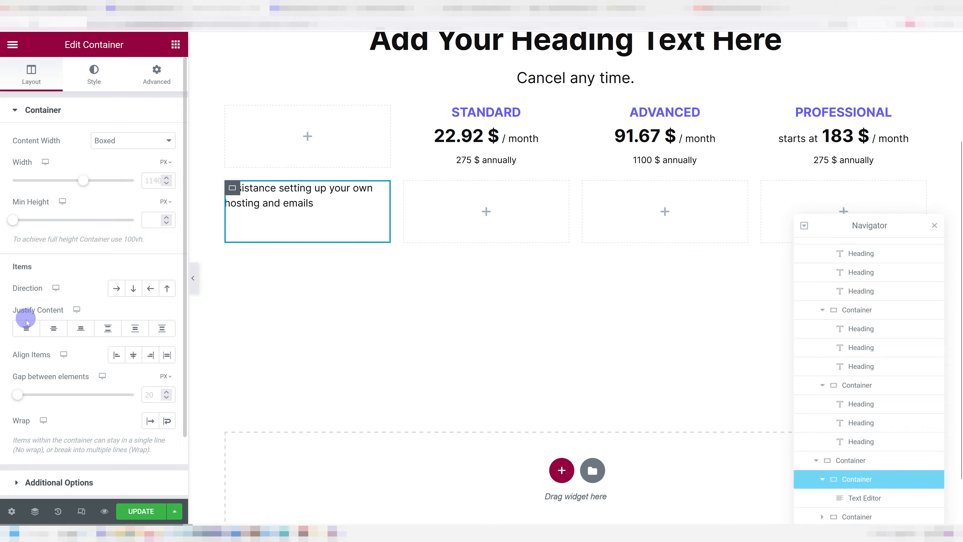
{"action": "left_click", "coordinate": [53, 329]}
Give the whole second row container a classic background in the global color Background Gray.
{"action": "scroll", "coordinate": [333, 207], "scroll_direction": "up", "scroll_amount": 2}
{"action": "left_click_drag", "start_coordinate": [844, 228], "coordinate": [438, 81]}
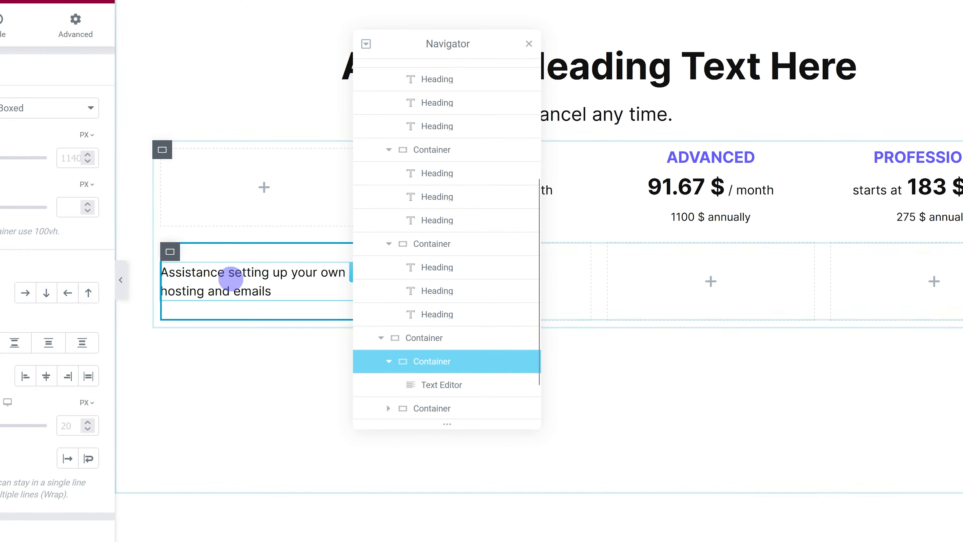
{"action": "left_click", "coordinate": [432, 342]}
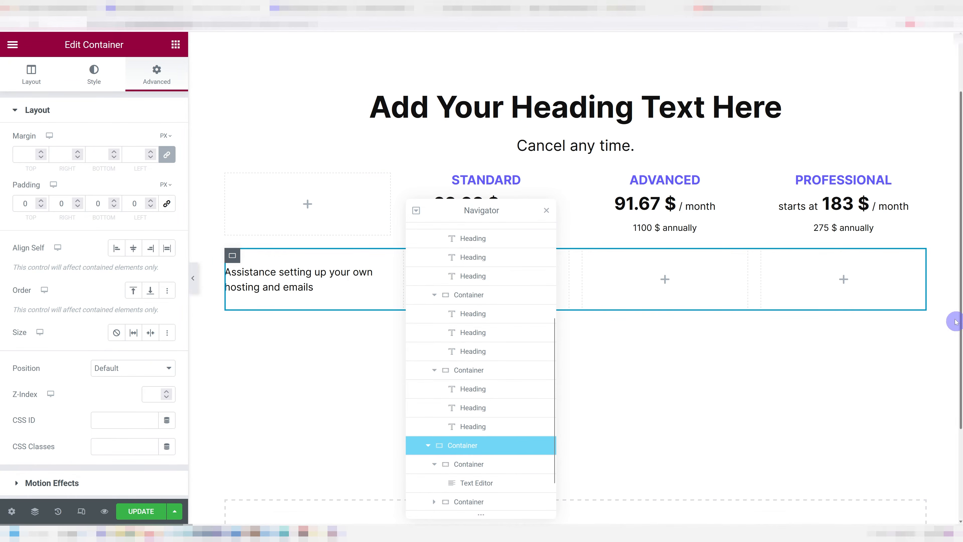
{"action": "left_click", "coordinate": [83, 72]}
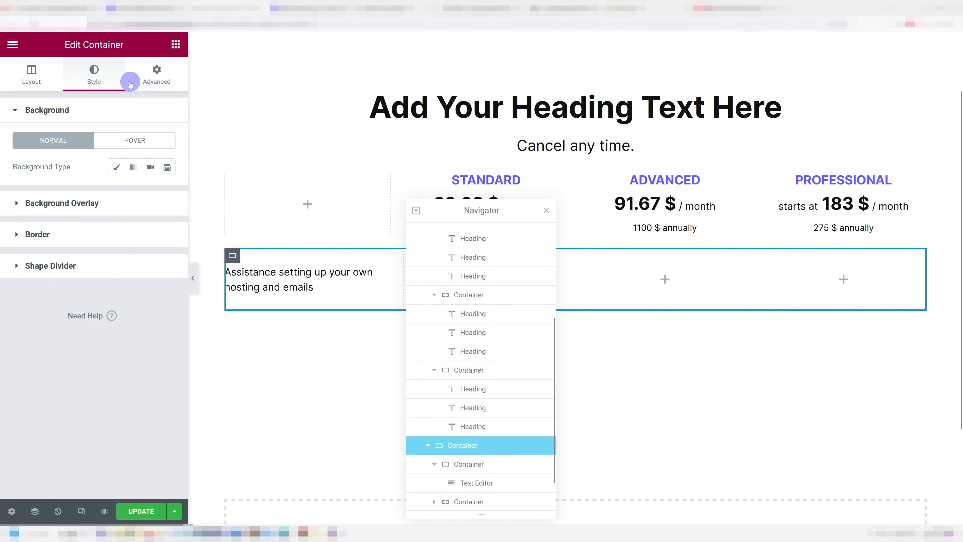
{"action": "left_click", "coordinate": [115, 168]}
{"action": "left_click", "coordinate": [149, 193]}
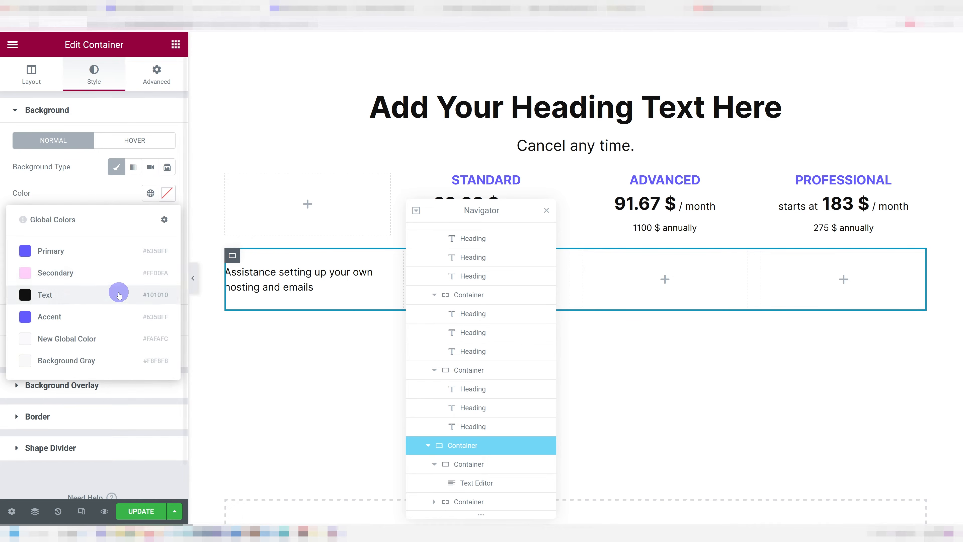
{"action": "left_click", "coordinate": [95, 368]}
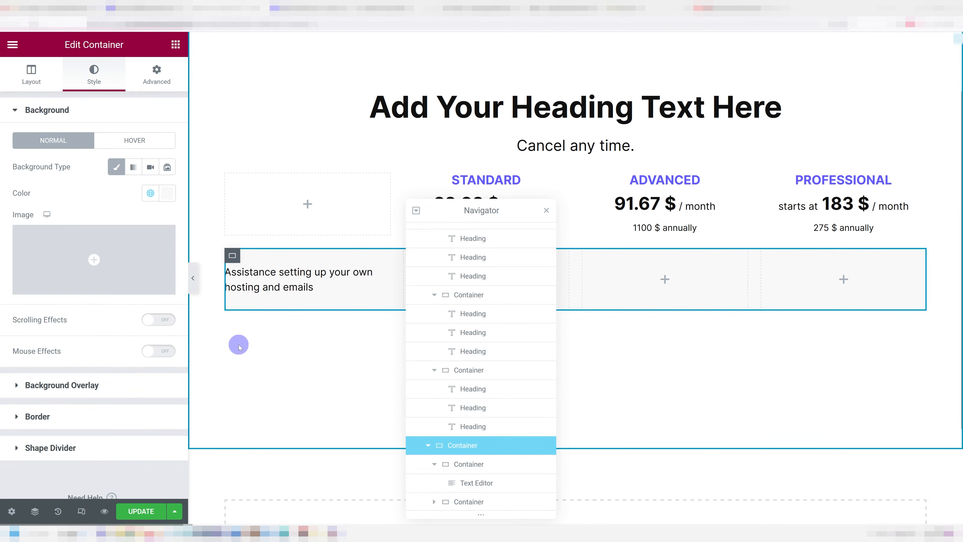
{"action": "left_click_drag", "start_coordinate": [478, 207], "coordinate": [601, 201]}
{"action": "left_click", "coordinate": [463, 114]}
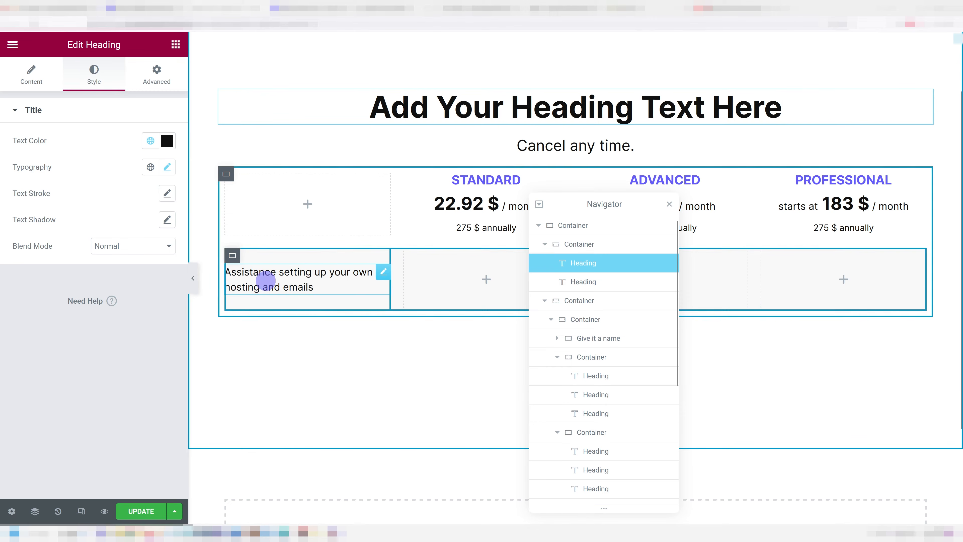
Set the feature text column's padding in percent: 1.5 for top and bottom, 2 for right and left.
{"action": "left_click", "coordinate": [232, 256]}
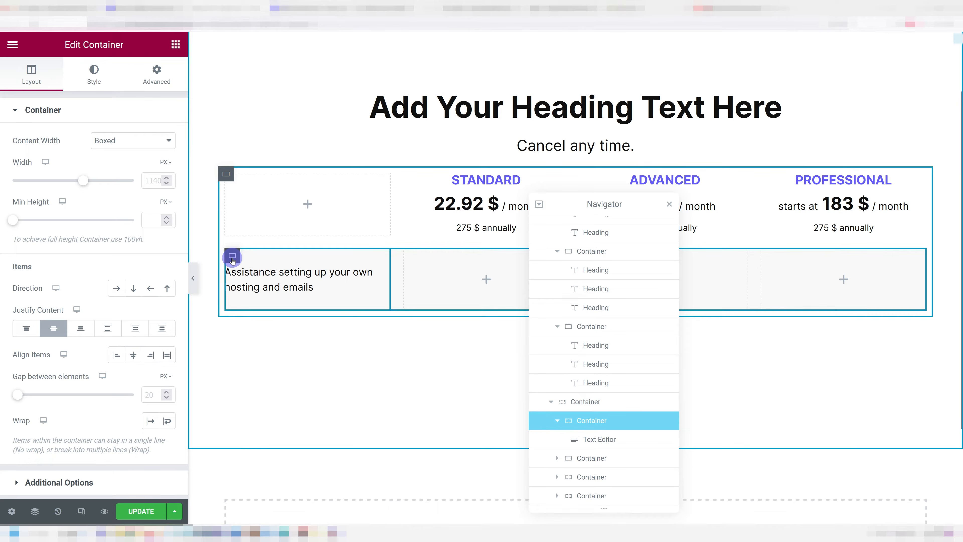
{"action": "left_click", "coordinate": [157, 75]}
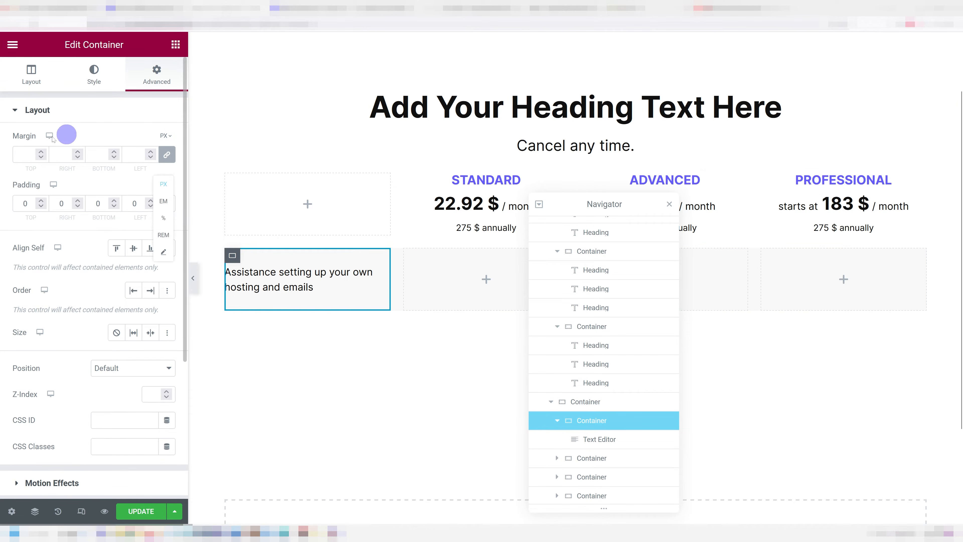
{"action": "left_click", "coordinate": [161, 184]}
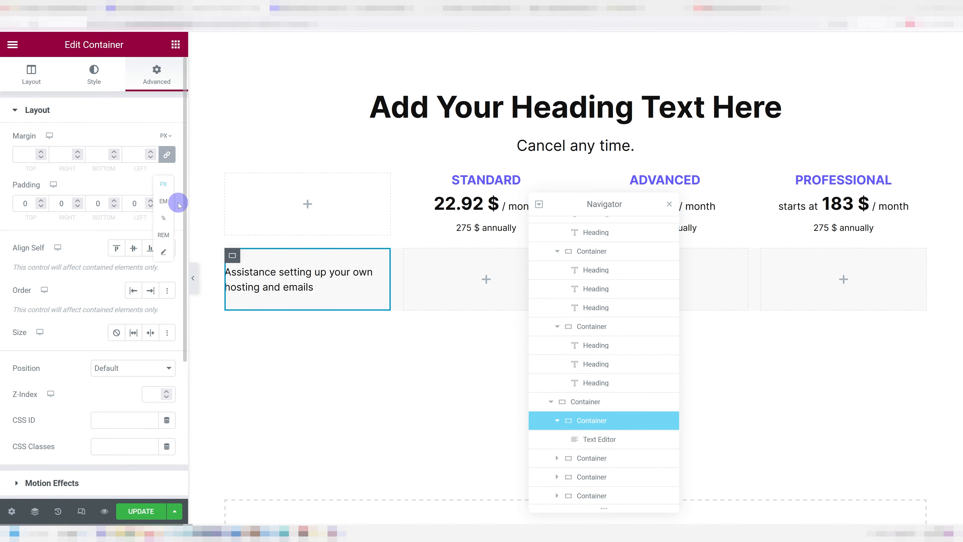
{"action": "left_click", "coordinate": [166, 213]}
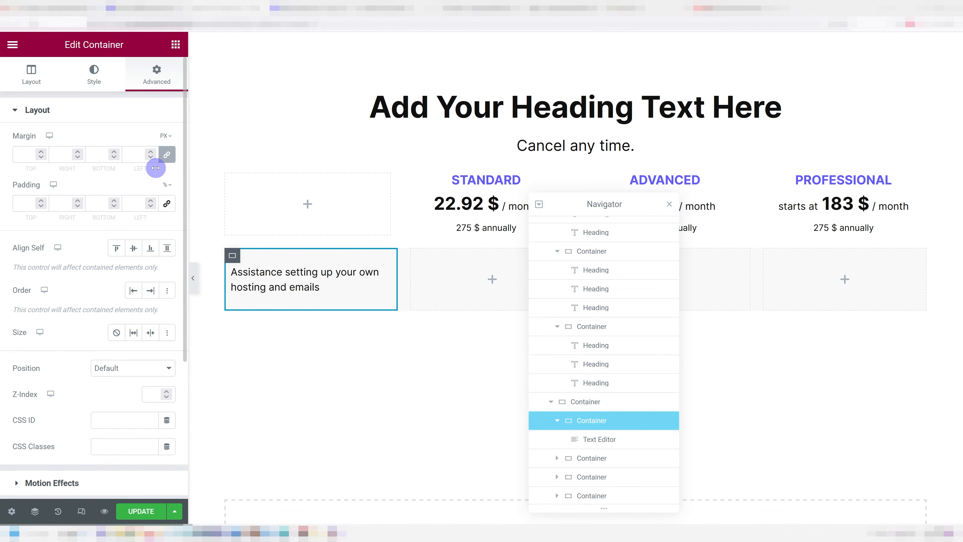
{"action": "left_click", "coordinate": [137, 203]}
{"action": "type", "text": "2"}
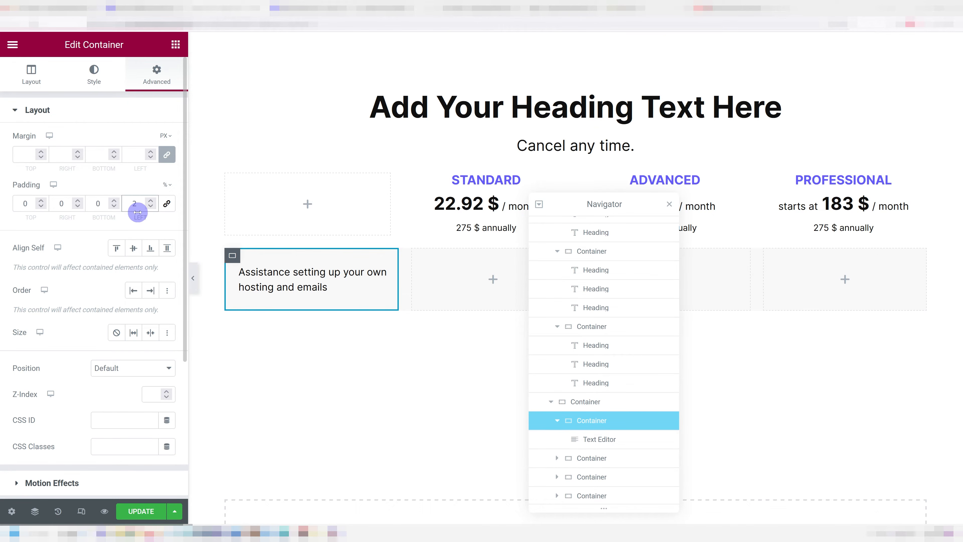
{"action": "left_click", "coordinate": [54, 186]}
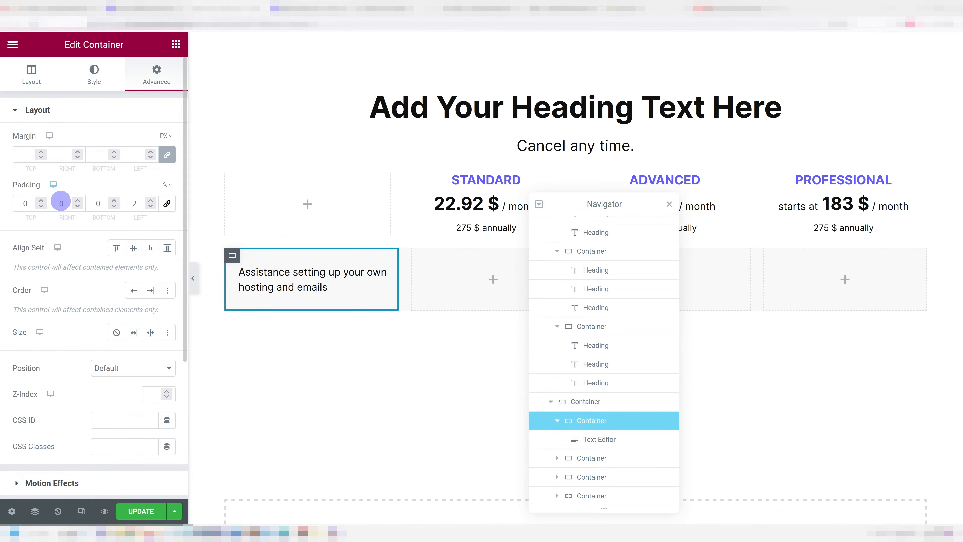
{"action": "type", "text": "1.5"}
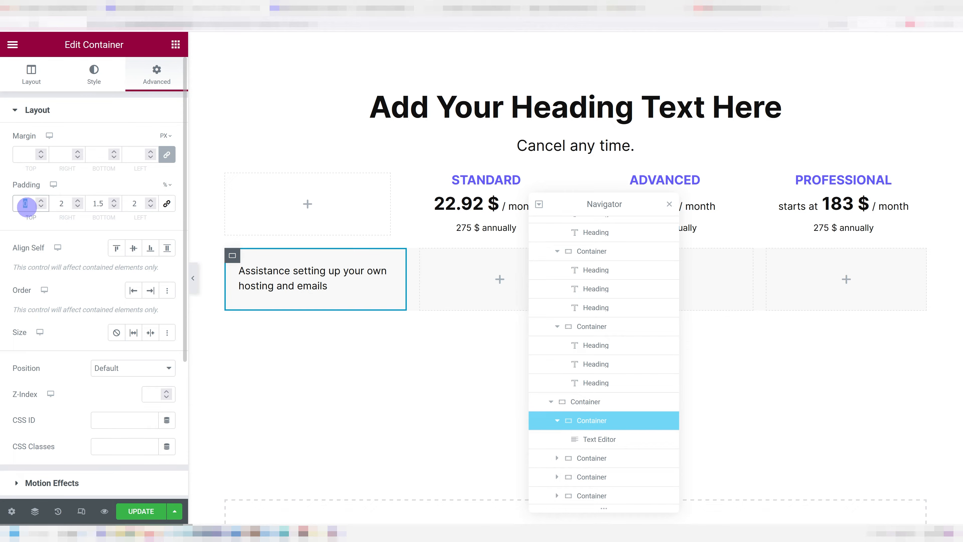
{"action": "type", "text": "1.5"}
{"action": "left_click_drag", "start_coordinate": [637, 205], "coordinate": [750, 178]}
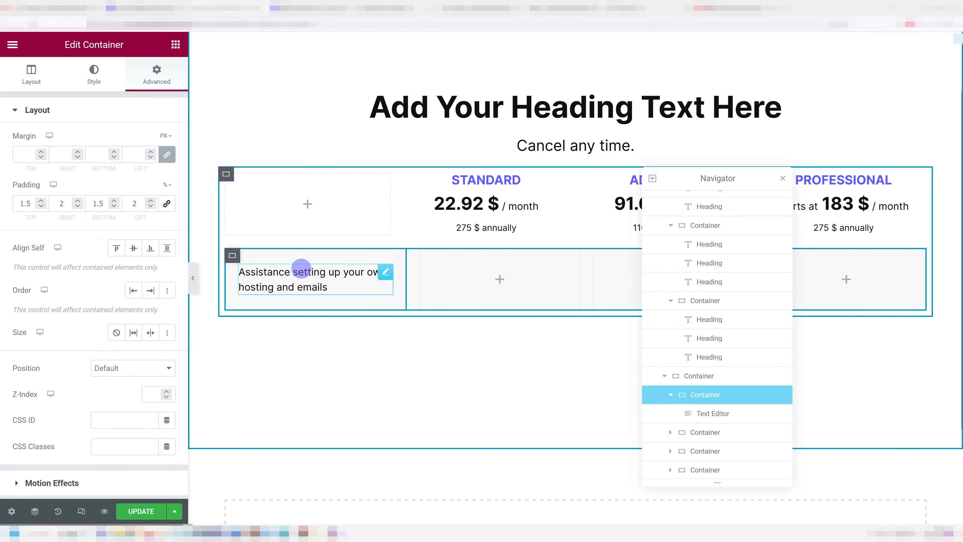
{"action": "left_click_drag", "start_coordinate": [742, 181], "coordinate": [769, 178]}
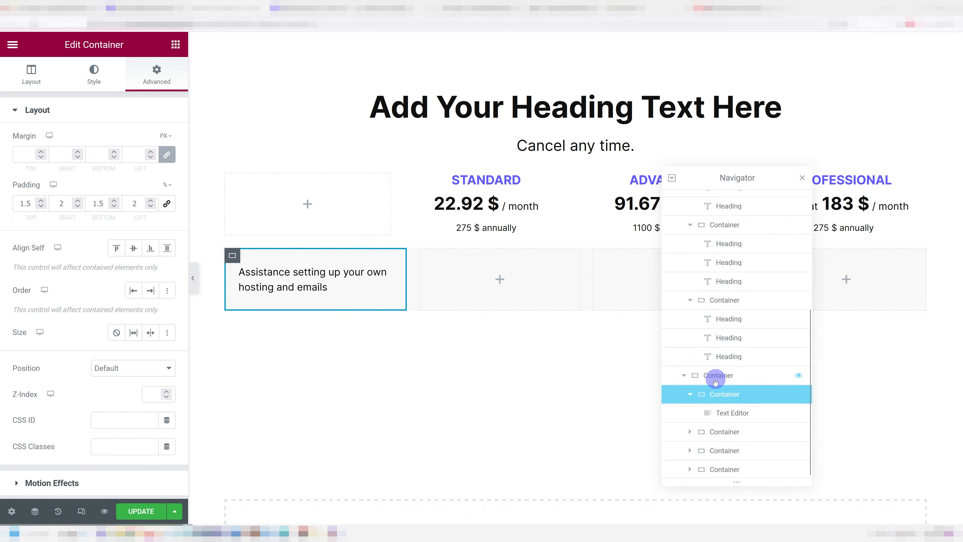
Round the second row container's corners with a border radius of 20 px on all corners.
{"action": "left_click_drag", "start_coordinate": [703, 177], "coordinate": [463, 116]}
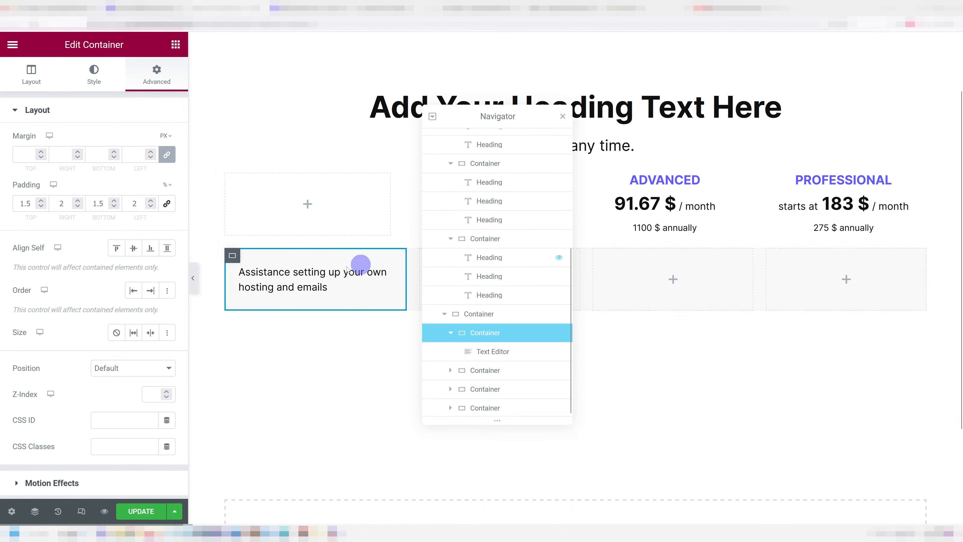
{"action": "left_click", "coordinate": [490, 314]}
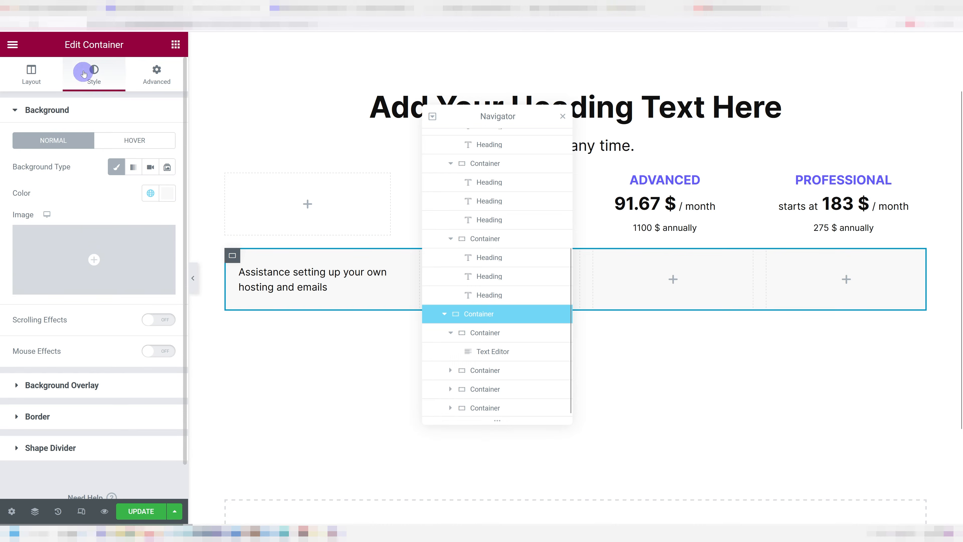
{"action": "left_click", "coordinate": [50, 379]}
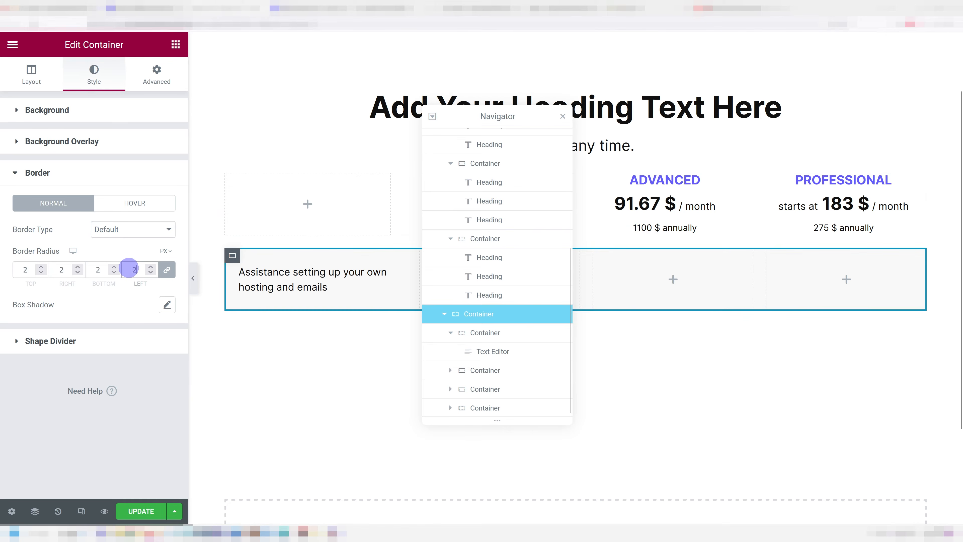
{"action": "left_click", "coordinate": [128, 267]}
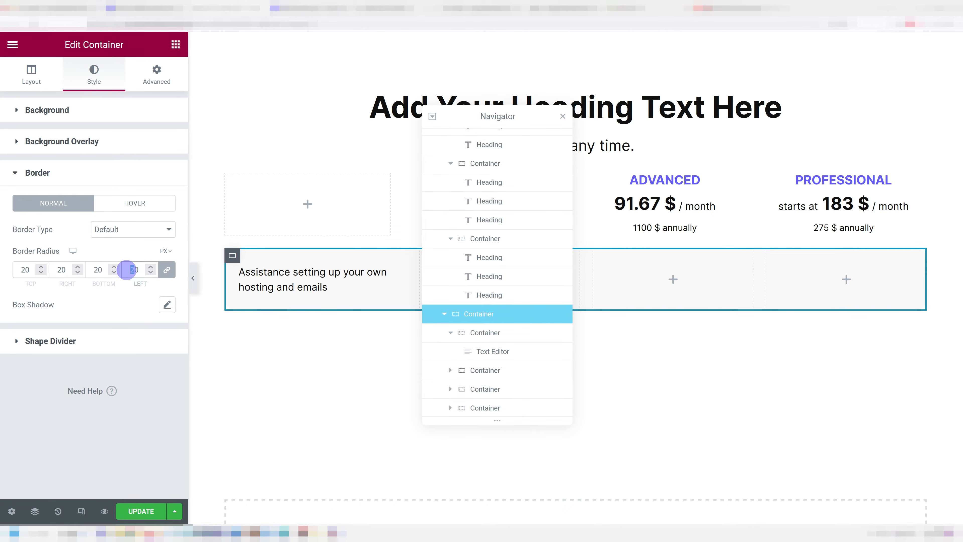
{"action": "left_click_drag", "start_coordinate": [510, 118], "coordinate": [664, 141]}
{"action": "left_click", "coordinate": [477, 101]}
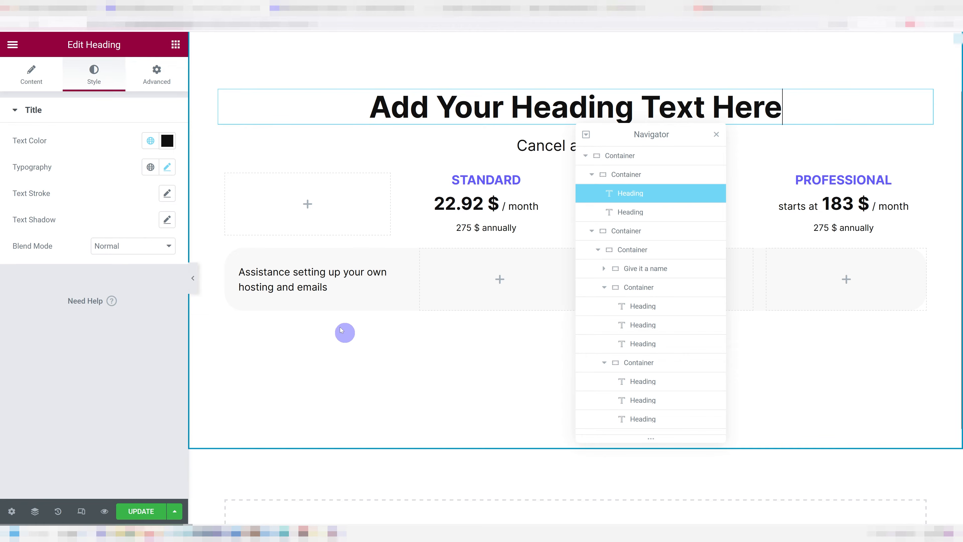
Add an Icon widget to the second row's column under STANDARD and center that column's content vertically.
{"action": "left_click_drag", "start_coordinate": [645, 139], "coordinate": [731, 162]}
{"action": "left_click", "coordinate": [503, 280]}
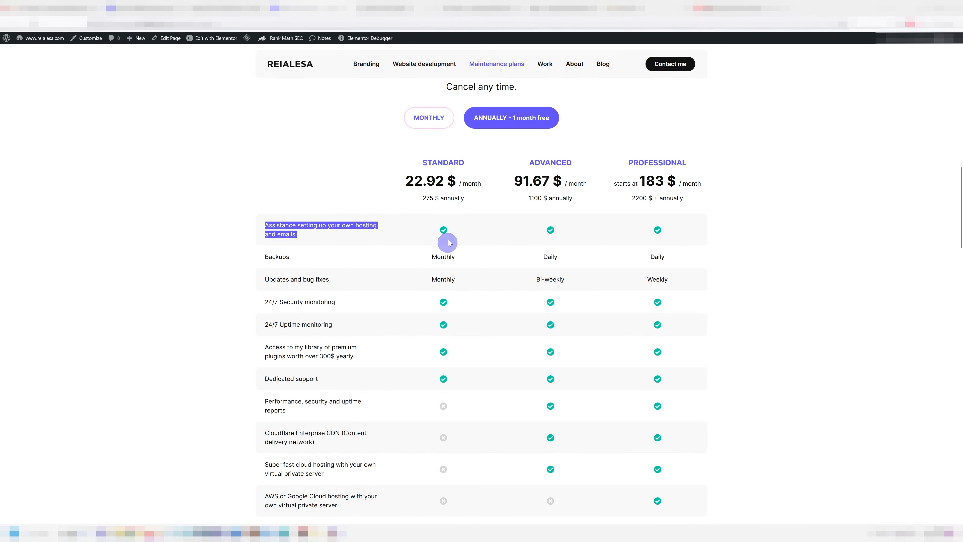
{"action": "left_click", "coordinate": [441, 233]}
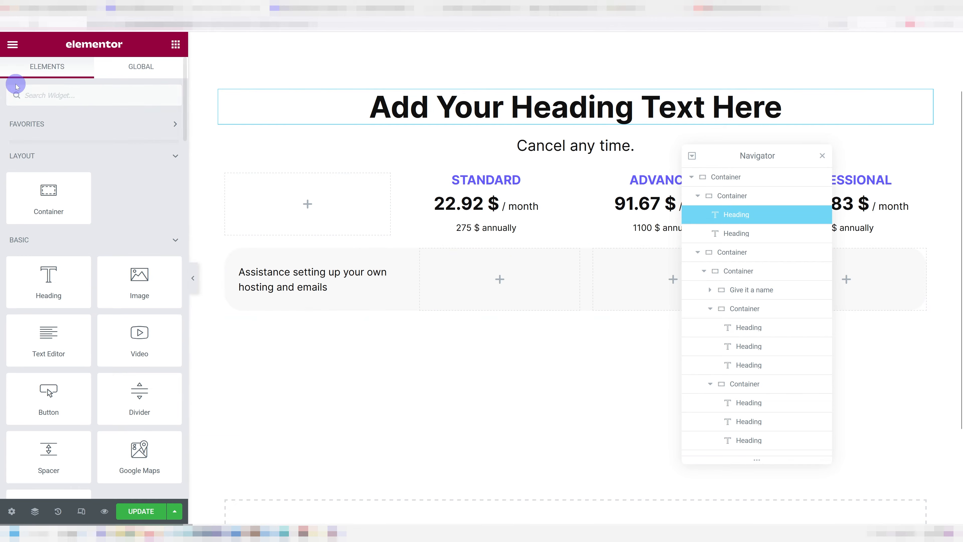
{"action": "left_click", "coordinate": [49, 97]}
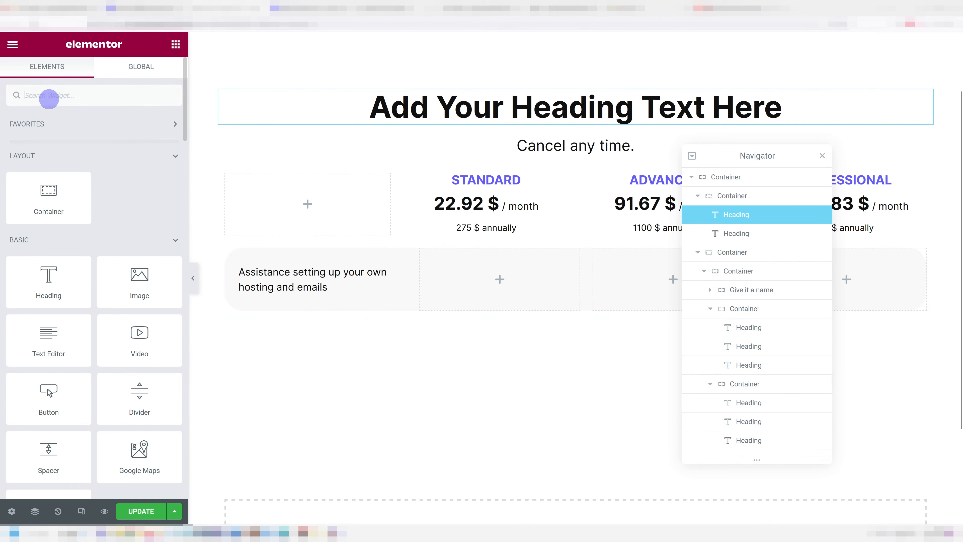
{"action": "type", "text": "ic"}
{"action": "left_click_drag", "start_coordinate": [48, 141], "coordinate": [456, 290]}
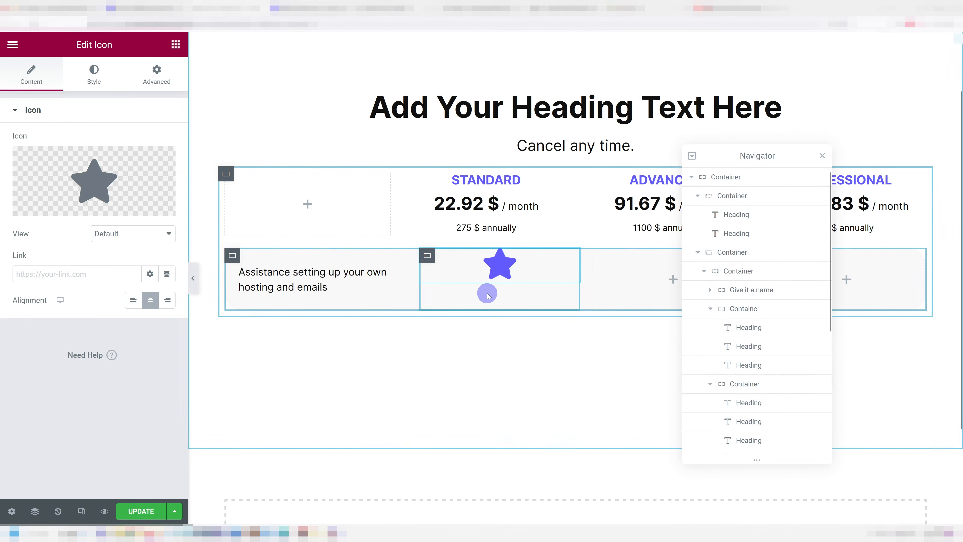
{"action": "left_click", "coordinate": [427, 256]}
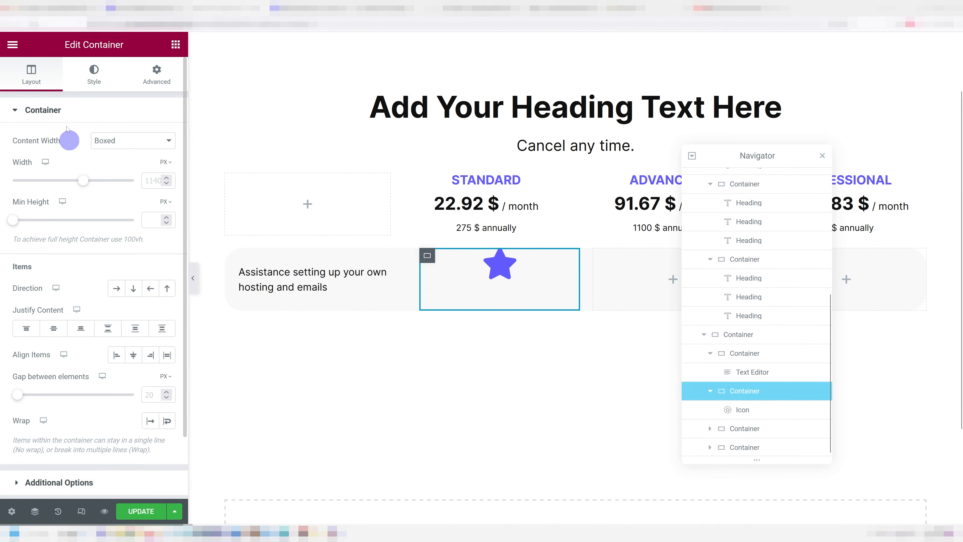
{"action": "left_click", "coordinate": [53, 329]}
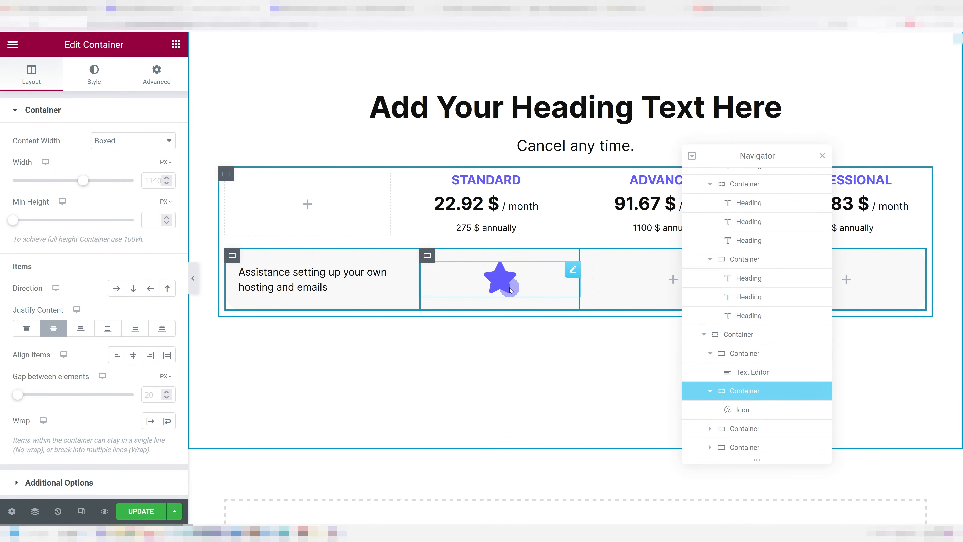
Replace the star icon in the STANDARD column with the solid check circle from the icon library.
{"action": "left_click", "coordinate": [510, 290]}
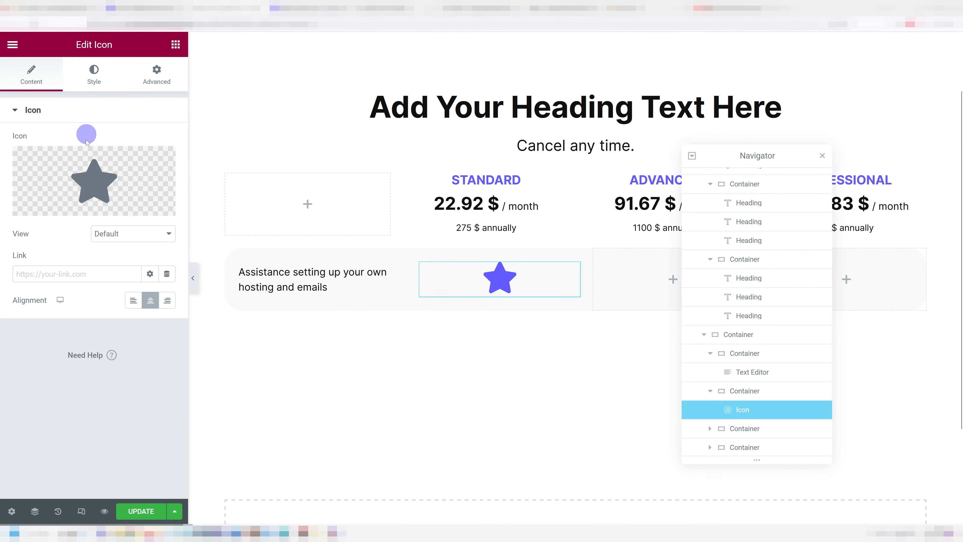
{"action": "left_click", "coordinate": [89, 163]}
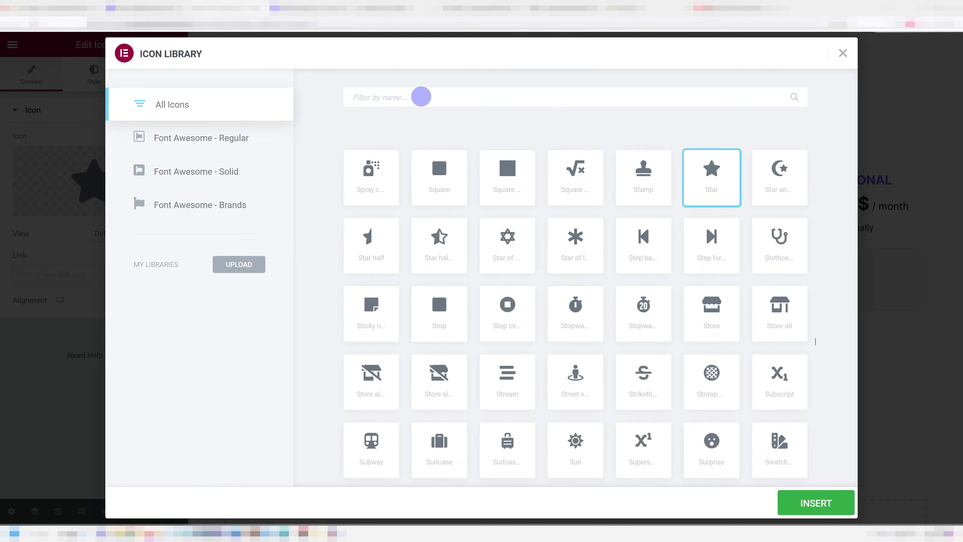
{"action": "left_click", "coordinate": [421, 97]}
{"action": "type", "text": "cj"}
{"action": "key", "text": "BackSpace"}
{"action": "type", "text": "hec"}
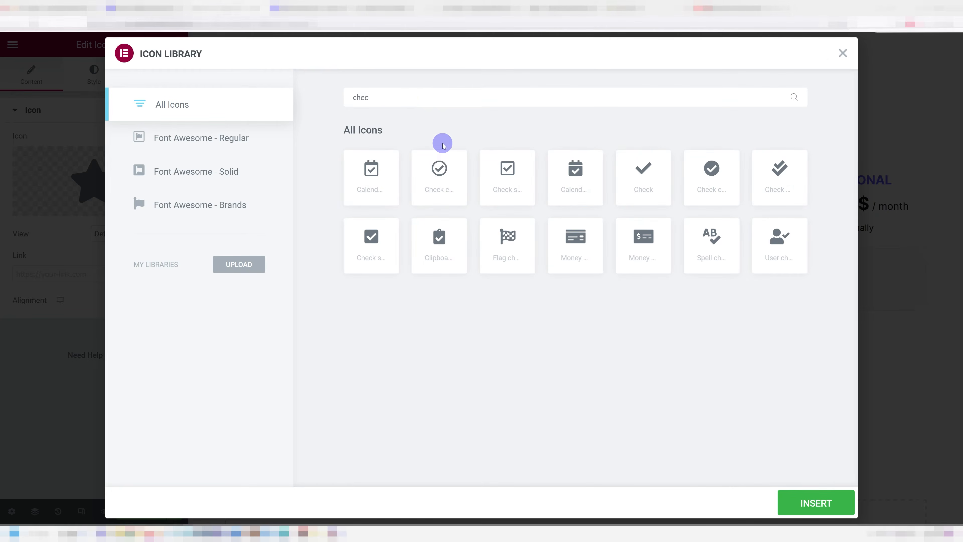
{"action": "left_click", "coordinate": [686, 179]}
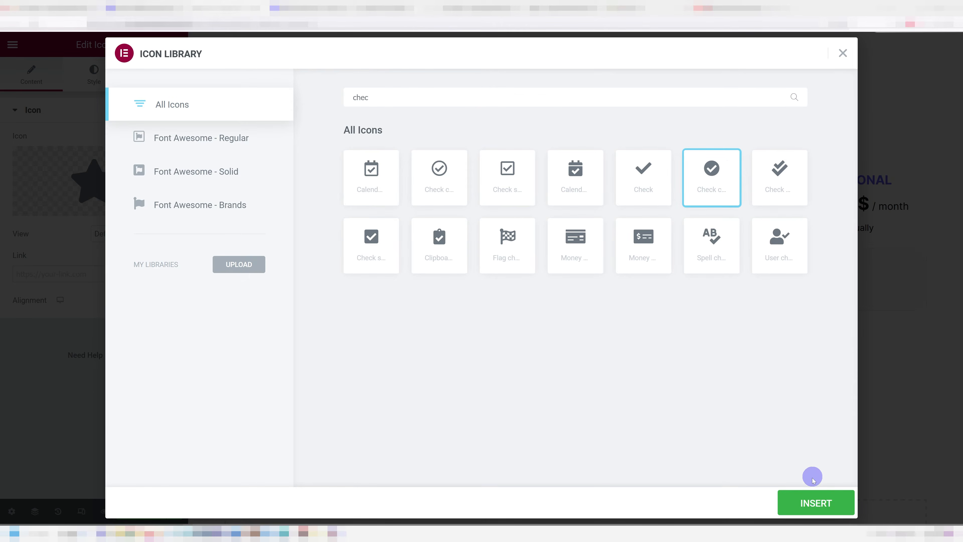
{"action": "left_click", "coordinate": [813, 501]}
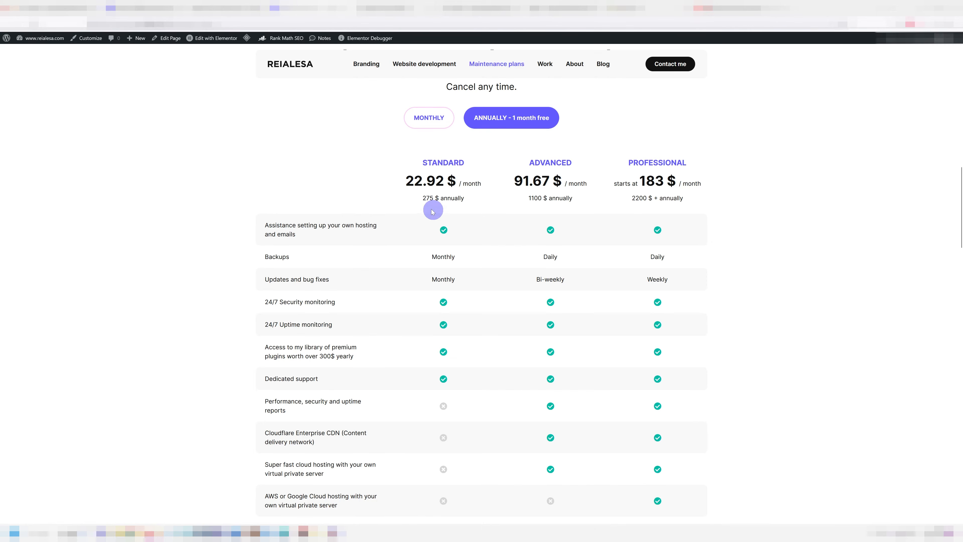
Switch to the live maintenance plans page and sample the green of the STANDARD check icon with the browser inspector's eyedropper.
{"action": "right_click", "coordinate": [392, 234]}
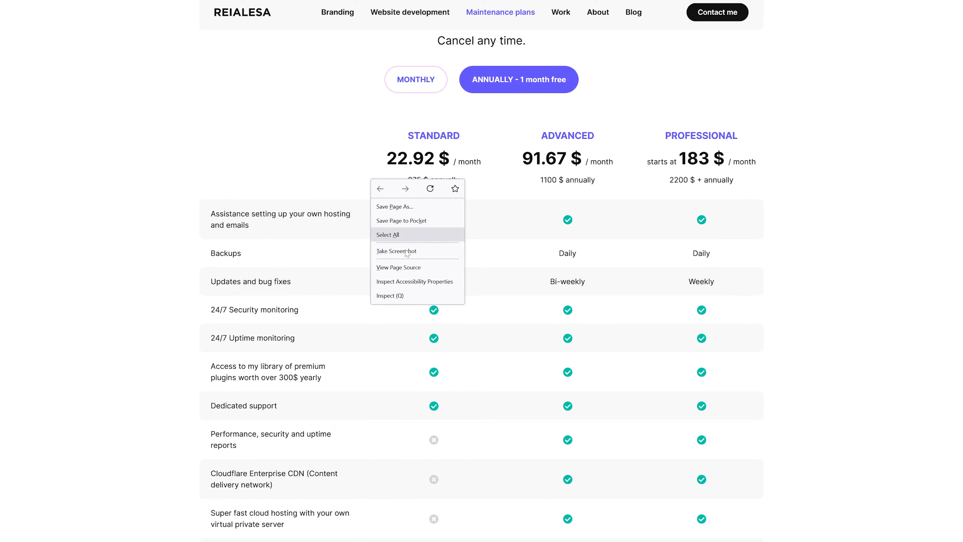
{"action": "left_click", "coordinate": [320, 276]}
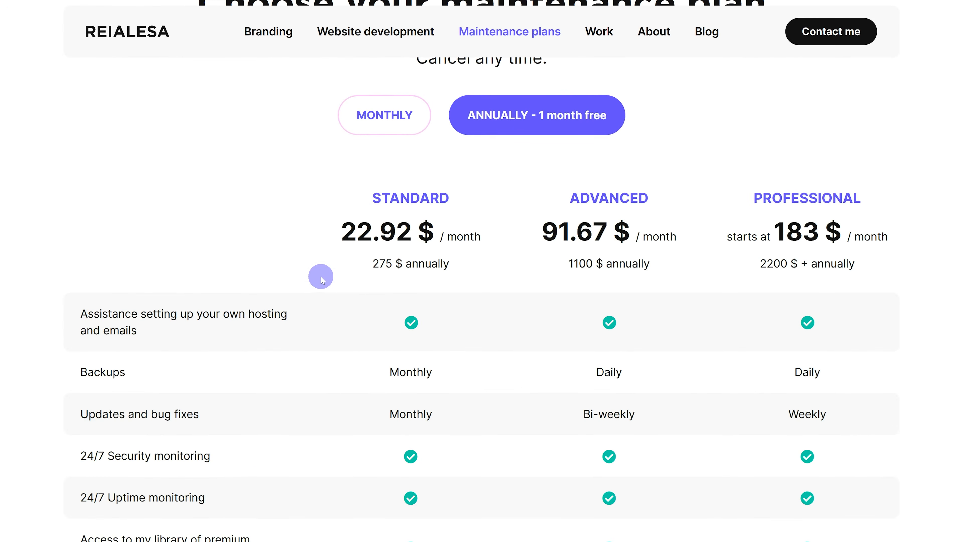
{"action": "right_click", "coordinate": [321, 278]}
{"action": "left_click", "coordinate": [334, 396]}
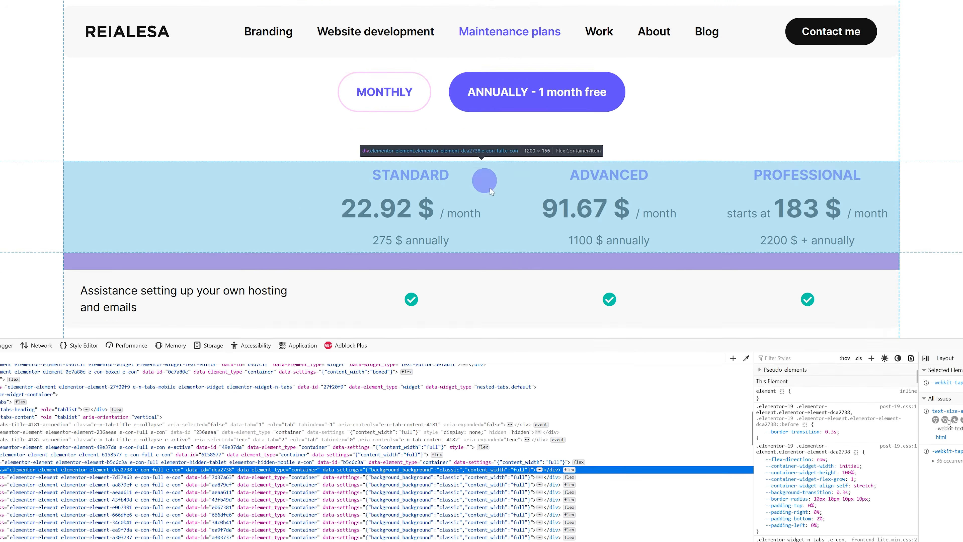
{"action": "scroll", "coordinate": [490, 191], "scroll_direction": "down", "scroll_amount": 2}
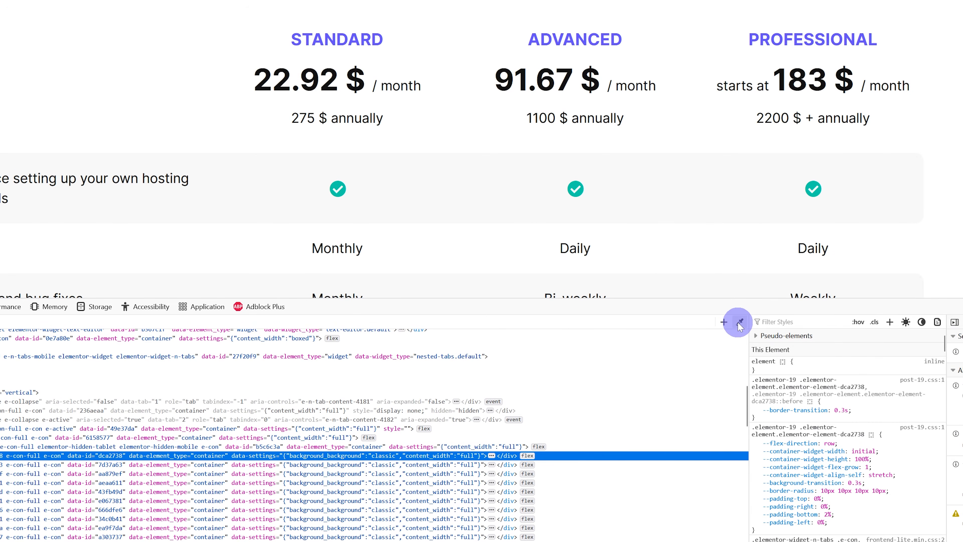
{"action": "left_click", "coordinate": [740, 322]}
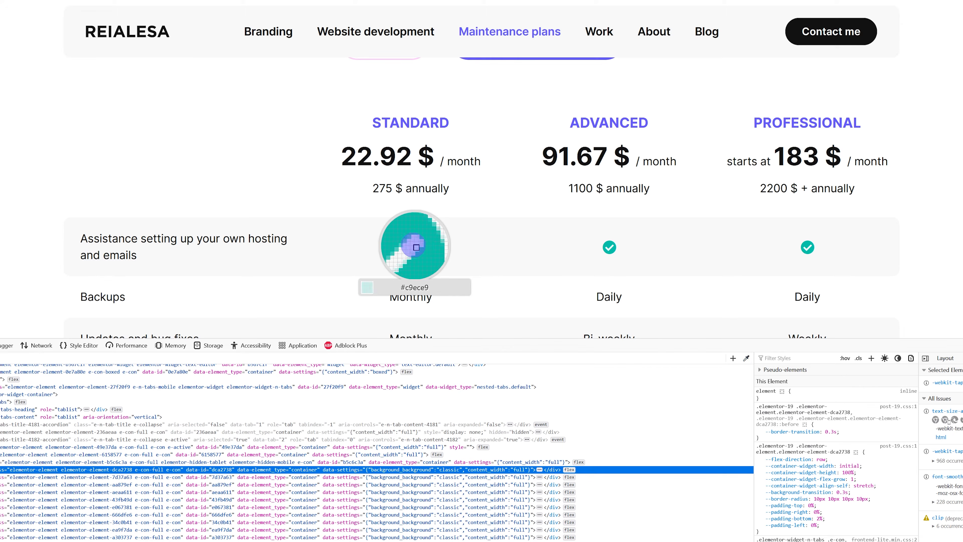
{"action": "left_click", "coordinate": [411, 245]}
{"action": "left_click", "coordinate": [747, 358]}
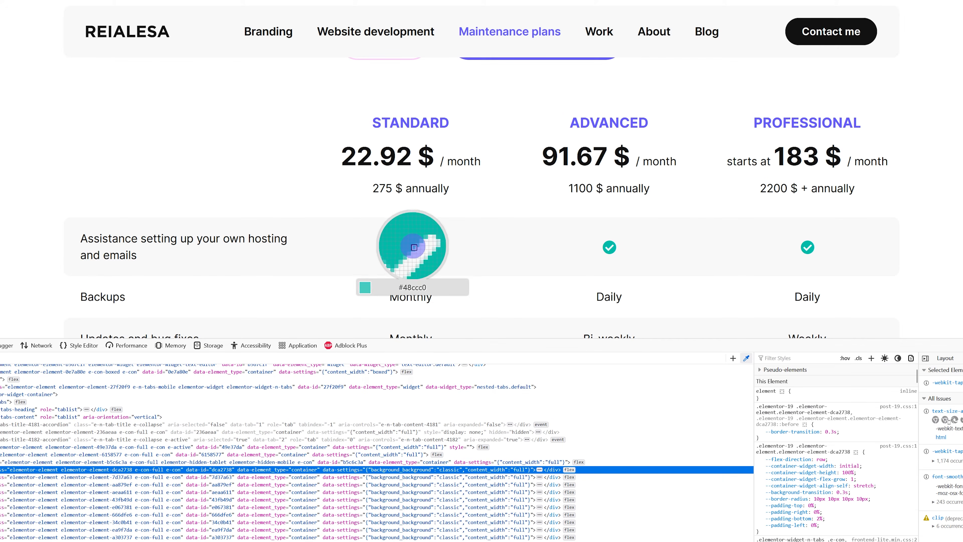
{"action": "left_click", "coordinate": [411, 243]}
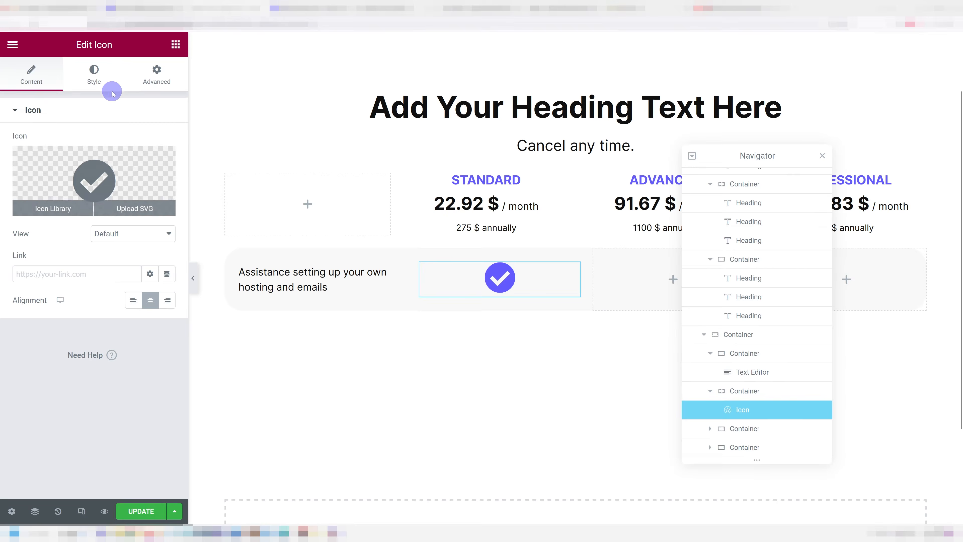
Back in the Elementor editor, set the check icon's primary color to #00bbaa.
{"action": "key", "text": "ctrl+minus"}
{"action": "key", "text": "ctrl+minus"}
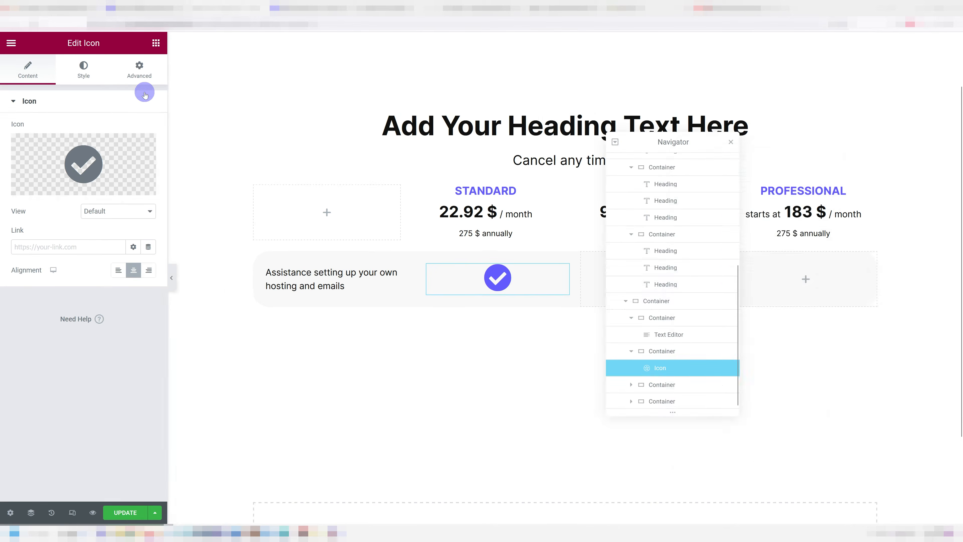
{"action": "left_click", "coordinate": [93, 72]}
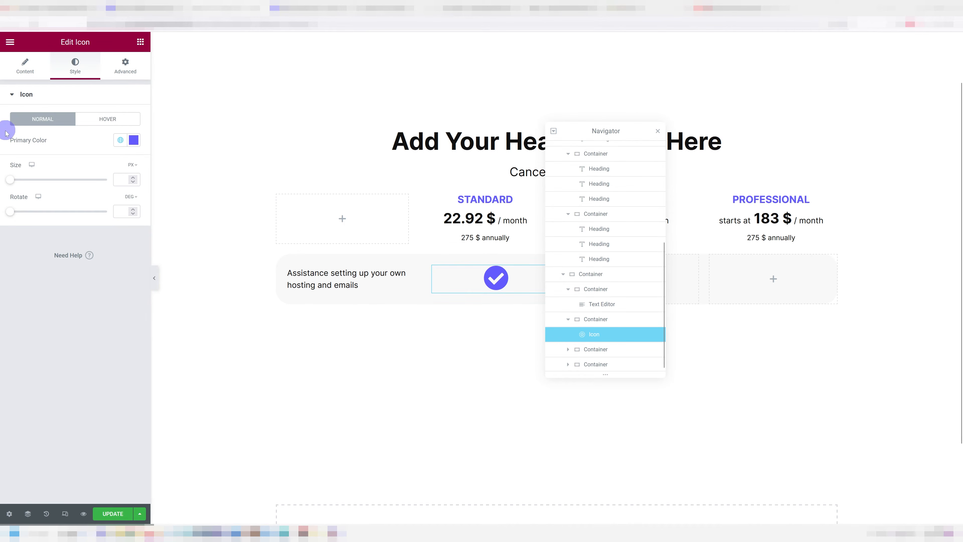
{"action": "left_click", "coordinate": [133, 140]}
{"action": "type", "text": "#00bbaa"}
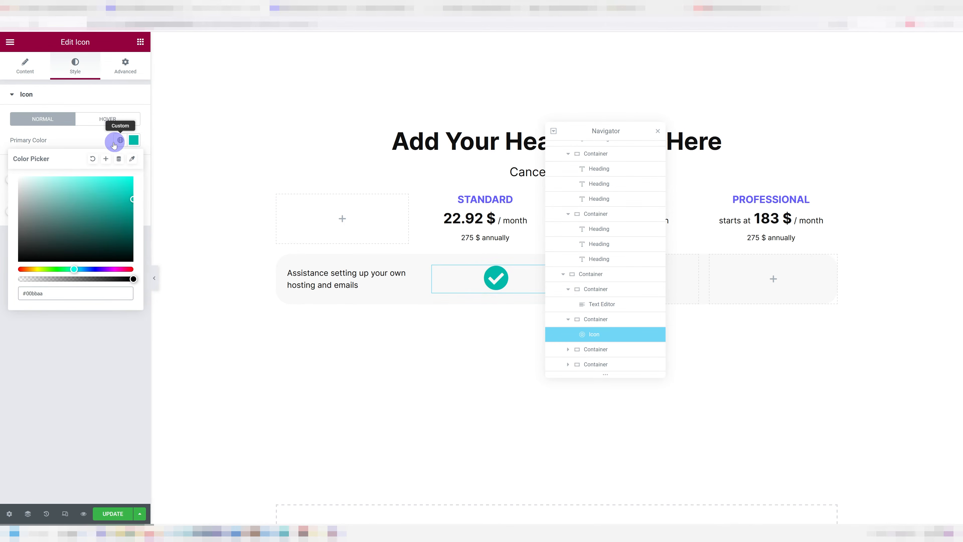
{"action": "left_click", "coordinate": [93, 141]}
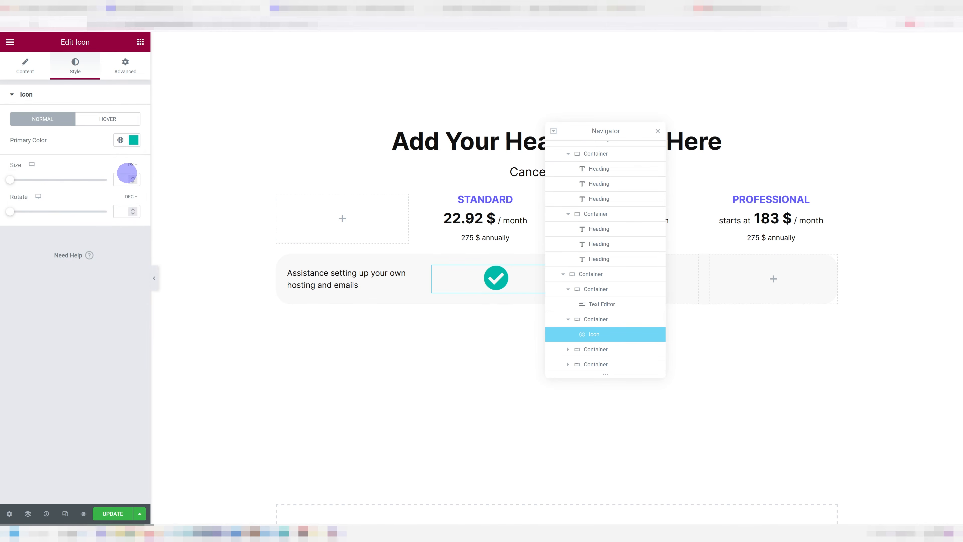
Set the check icon's size to 25 px.
{"action": "type", "text": "20"}
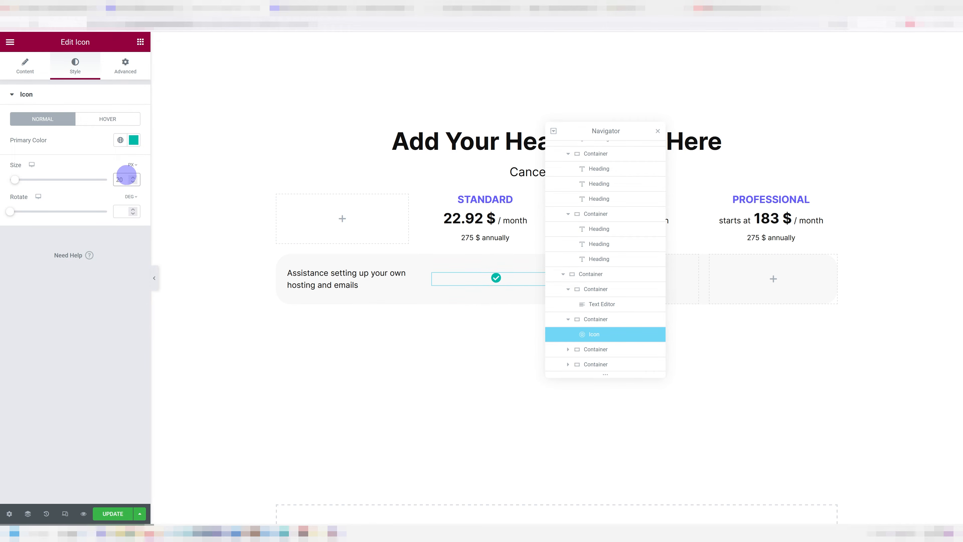
{"action": "left_click_drag", "start_coordinate": [116, 178], "coordinate": [121, 179]}
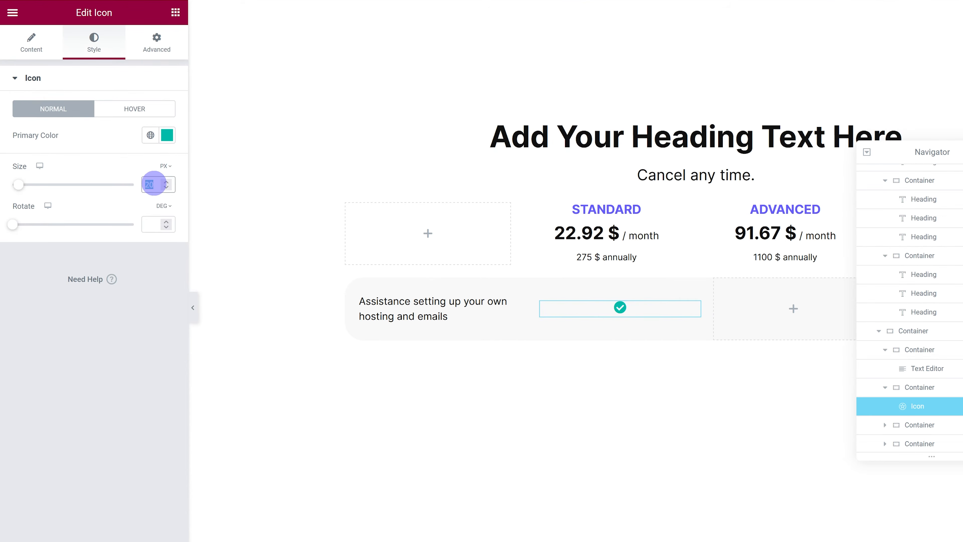
{"action": "type", "text": "25"}
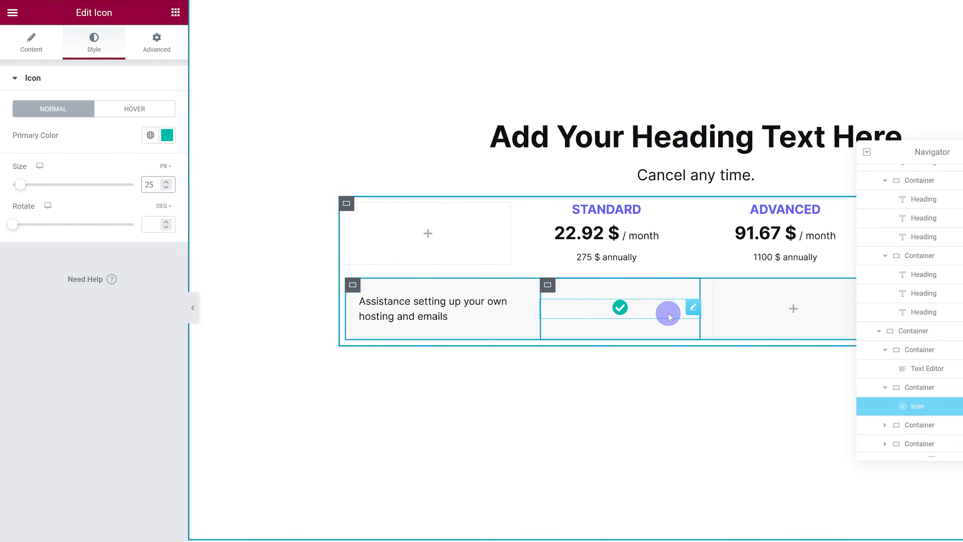
Measure the space above and below the check icon in its column, and give the icon 4 px of top padding only.
{"action": "left_click", "coordinate": [138, 34]}
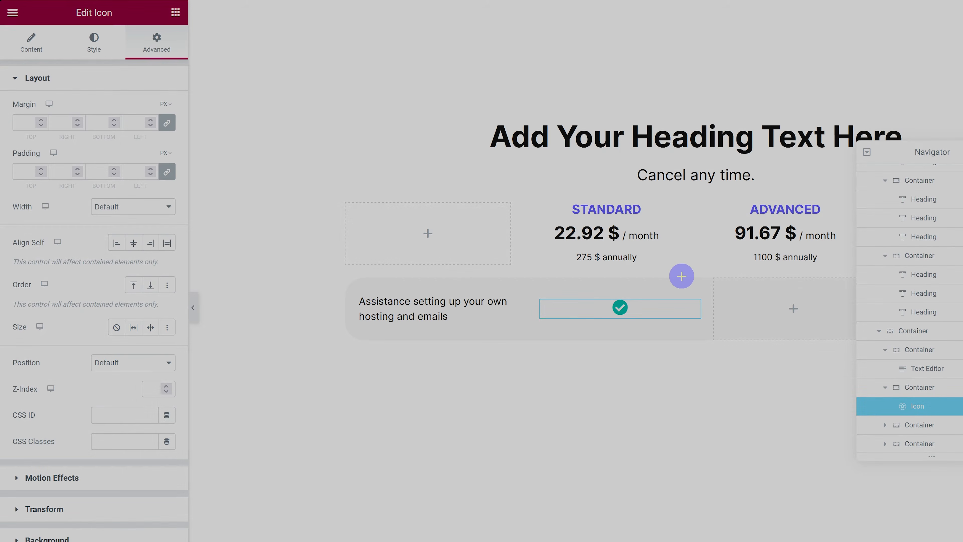
{"action": "left_click_drag", "start_coordinate": [689, 277], "coordinate": [520, 300]}
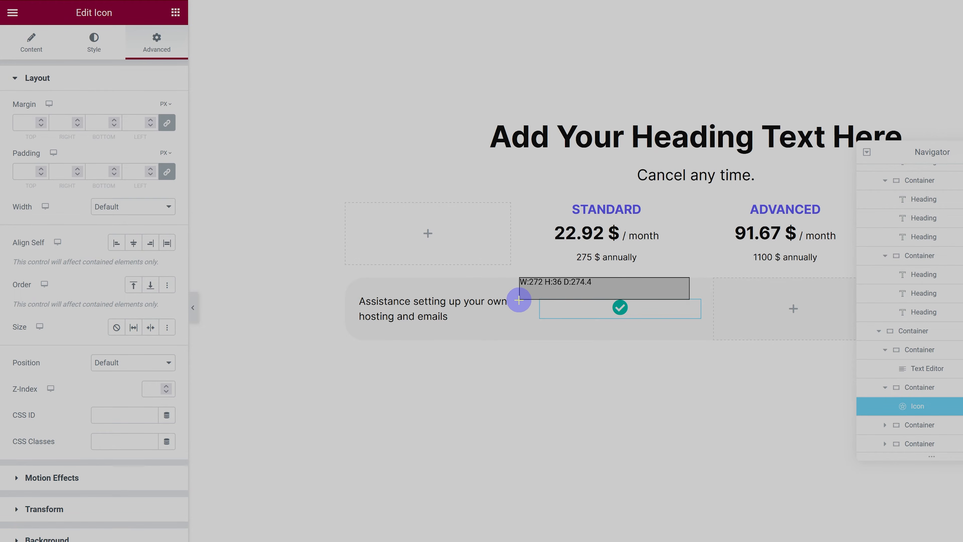
{"action": "left_click_drag", "start_coordinate": [703, 340], "coordinate": [555, 307]}
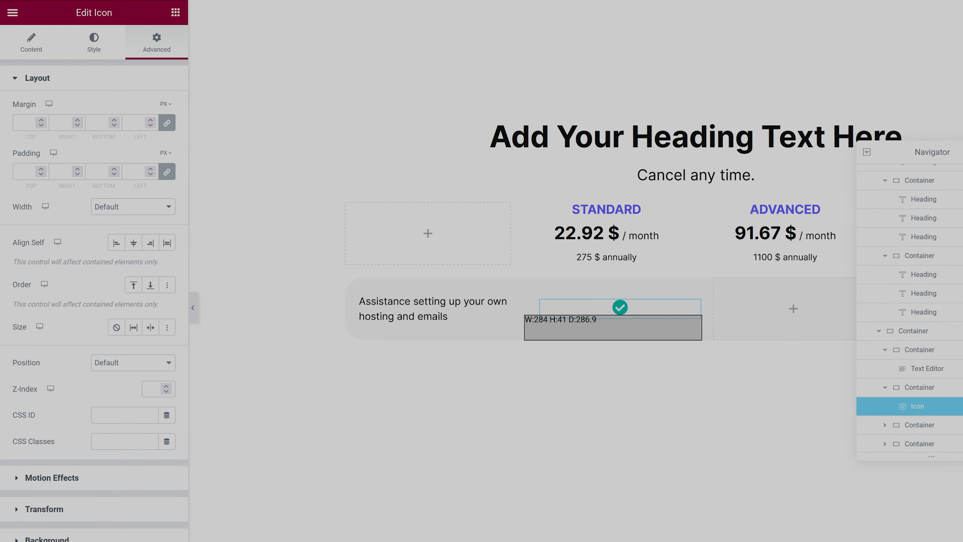
{"action": "key", "text": "Escape"}
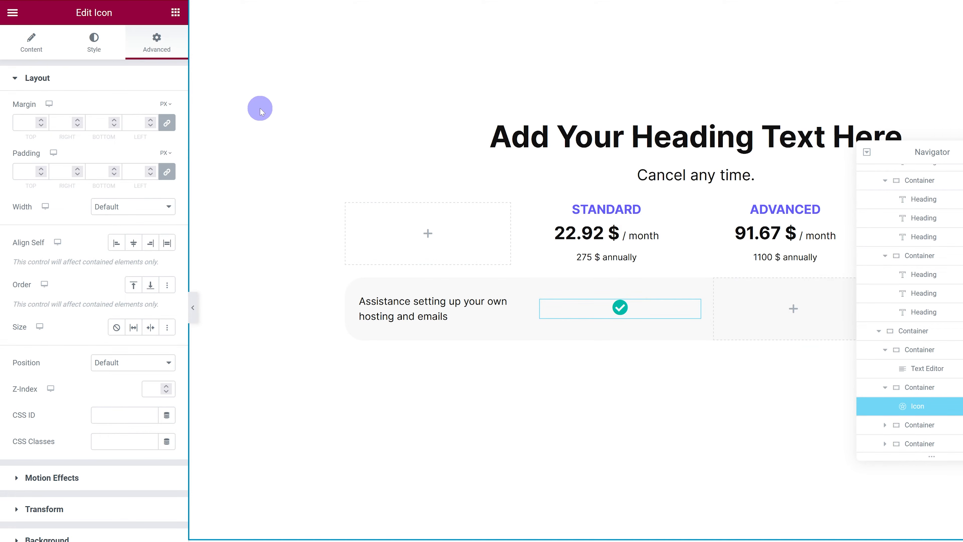
{"action": "left_click", "coordinate": [167, 171]}
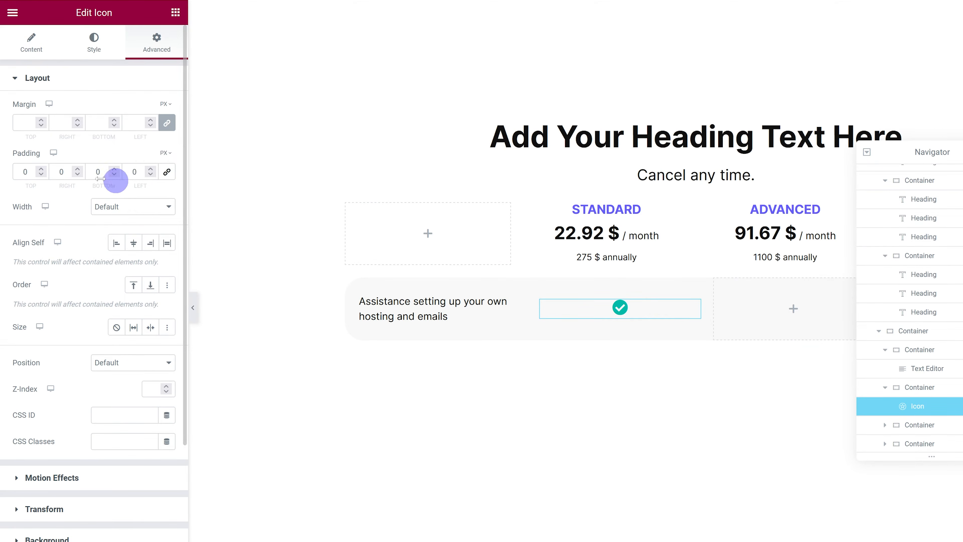
{"action": "type", "text": "5"}
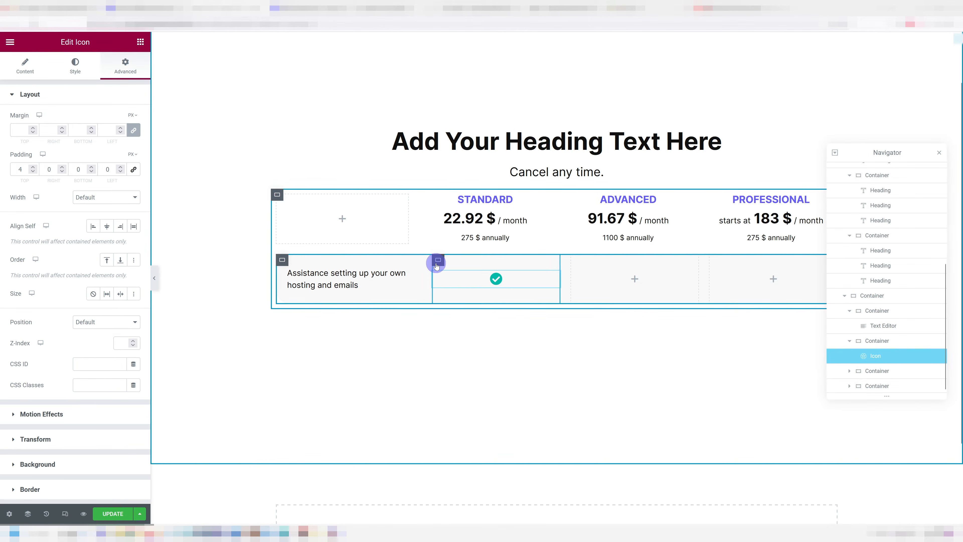
Duplicate the check icon column twice and delete the two empty columns remaining in the feature row.
{"action": "right_click", "coordinate": [438, 264]}
{"action": "left_click", "coordinate": [456, 286]}
{"action": "right_click", "coordinate": [584, 263]}
{"action": "left_click", "coordinate": [594, 285]}
{"action": "right_click", "coordinate": [668, 269]}
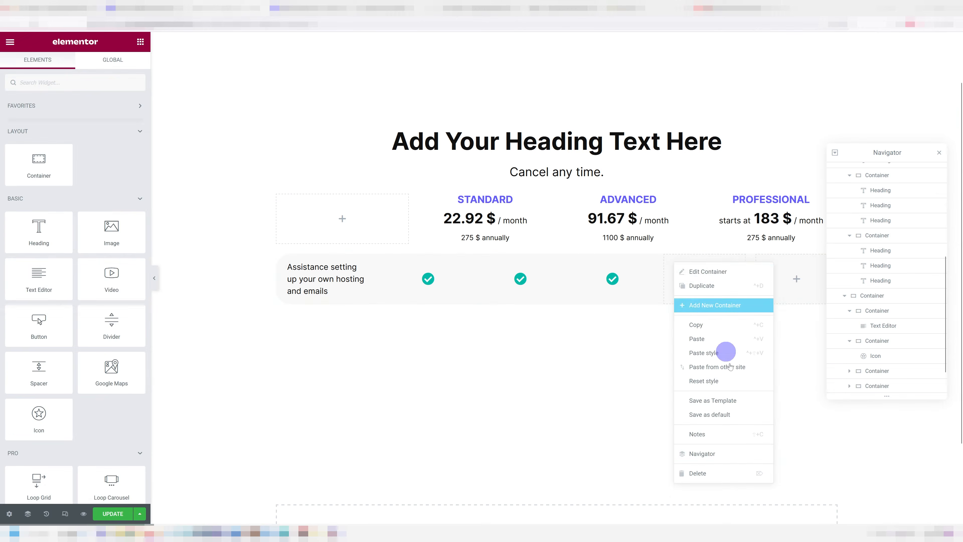
{"action": "left_click", "coordinate": [715, 475]}
{"action": "right_click", "coordinate": [745, 262]}
{"action": "left_click", "coordinate": [786, 463]}
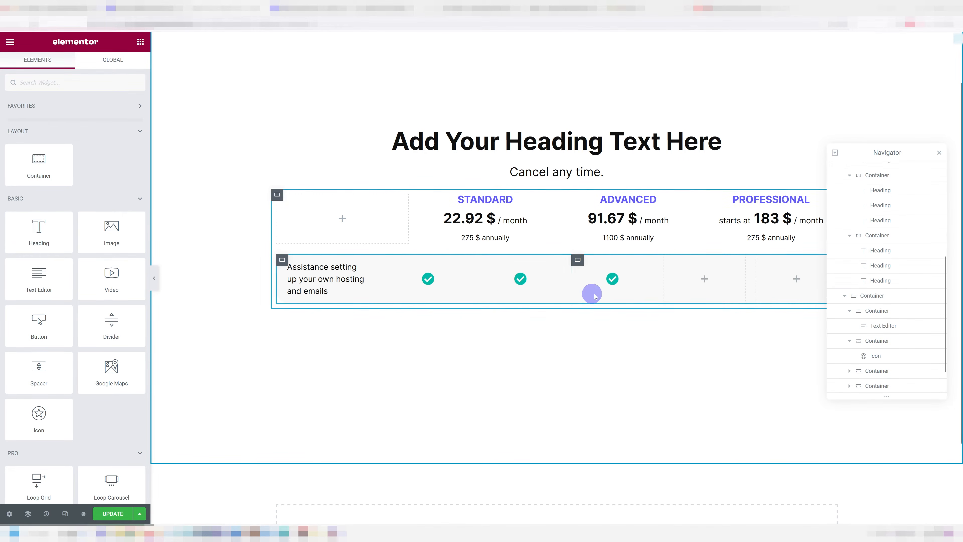
Undo the column duplication and deletions in the feature row, and redo them all.
{"action": "key", "text": "ctrl+z"}
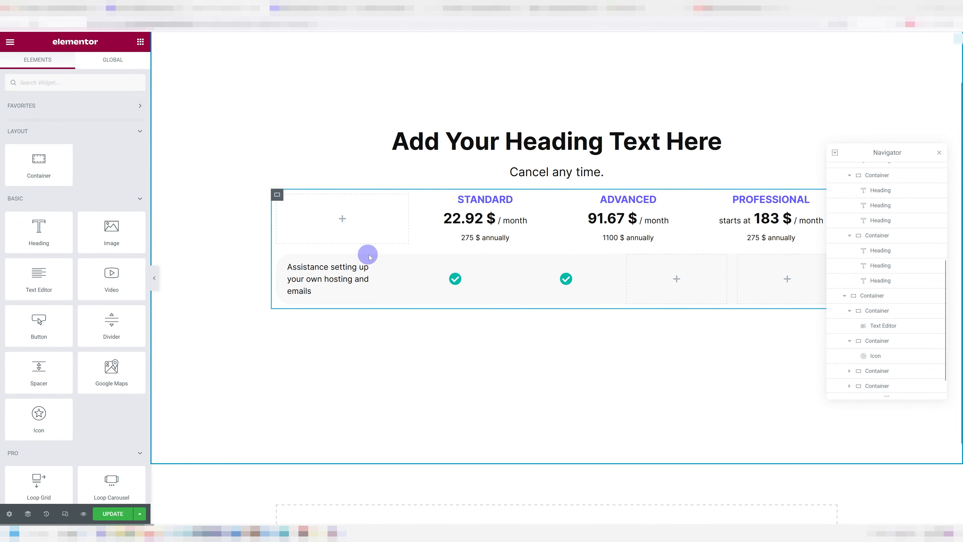
{"action": "key", "text": "ctrl+shift+z"}
{"action": "key", "text": "ctrl+shift+z"}
{"action": "key", "text": "ctrl+shift+z"}
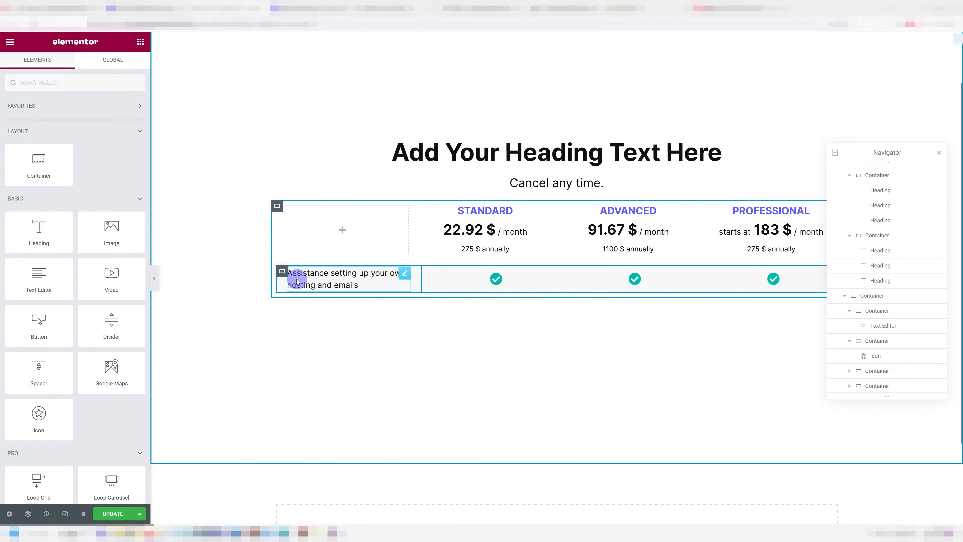
Increase the feature text column's top and bottom padding, trying 3.5 percent for both and a larger value for the bottom.
{"action": "left_click", "coordinate": [287, 277]}
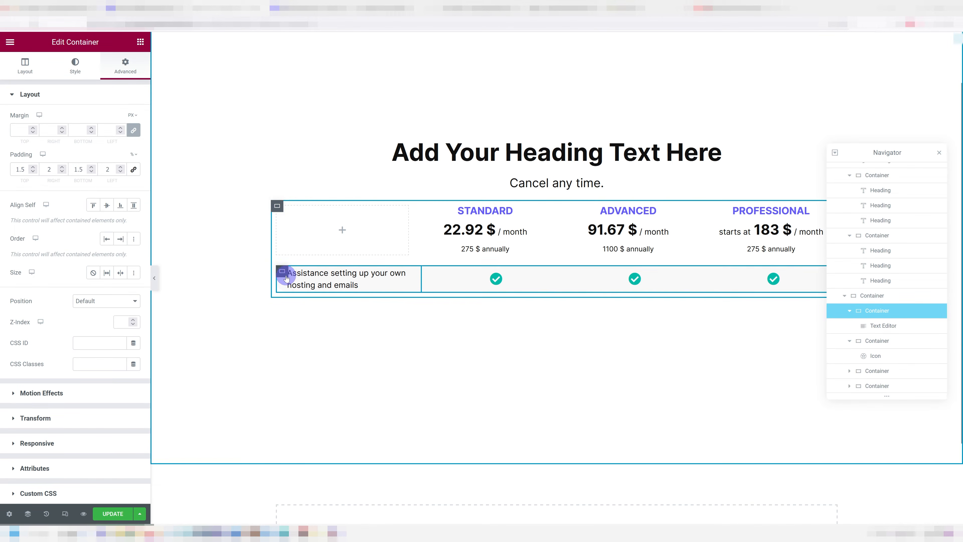
{"action": "type", "text": "2"}
{"action": "left_click_drag", "start_coordinate": [78, 169], "coordinate": [68, 170]}
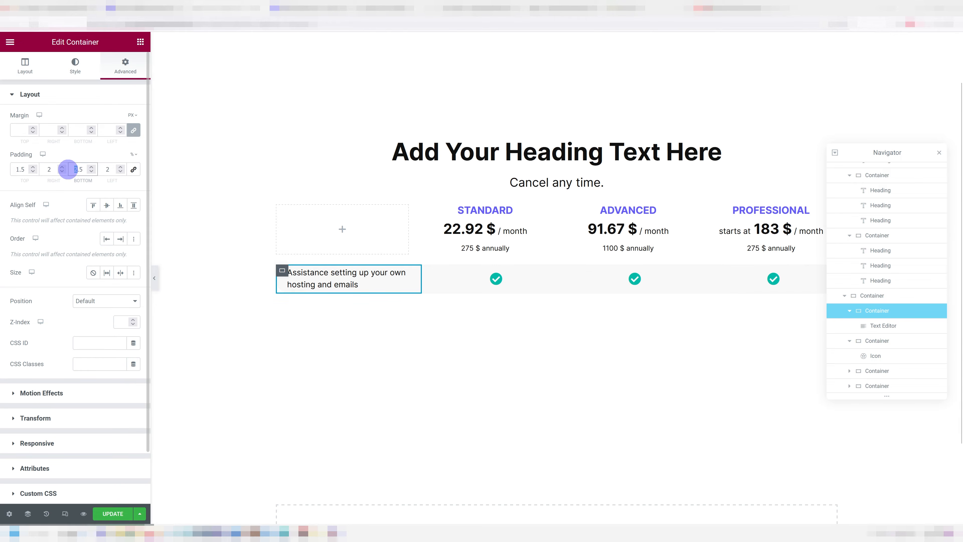
{"action": "type", "text": "3"}
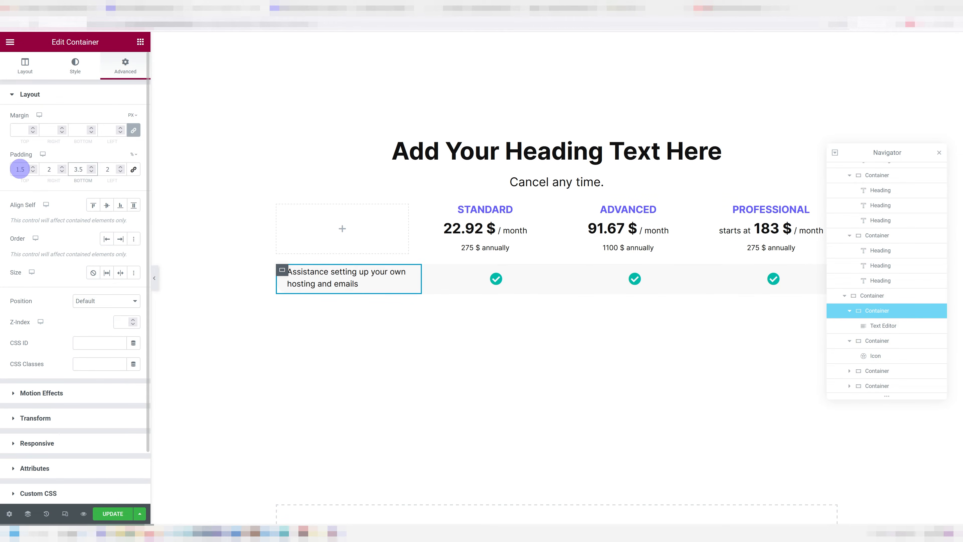
{"action": "type", "text": "3"}
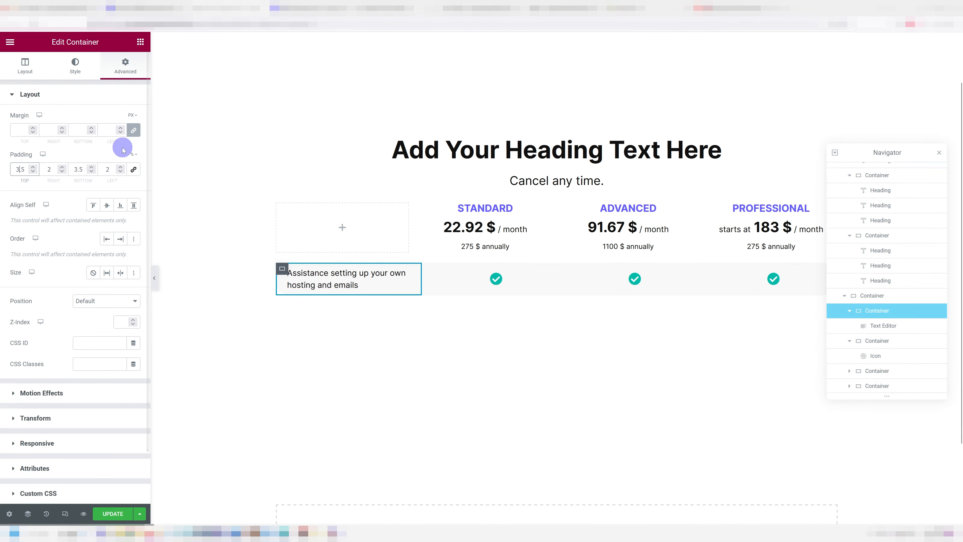
{"action": "double_click", "coordinate": [79, 169]}
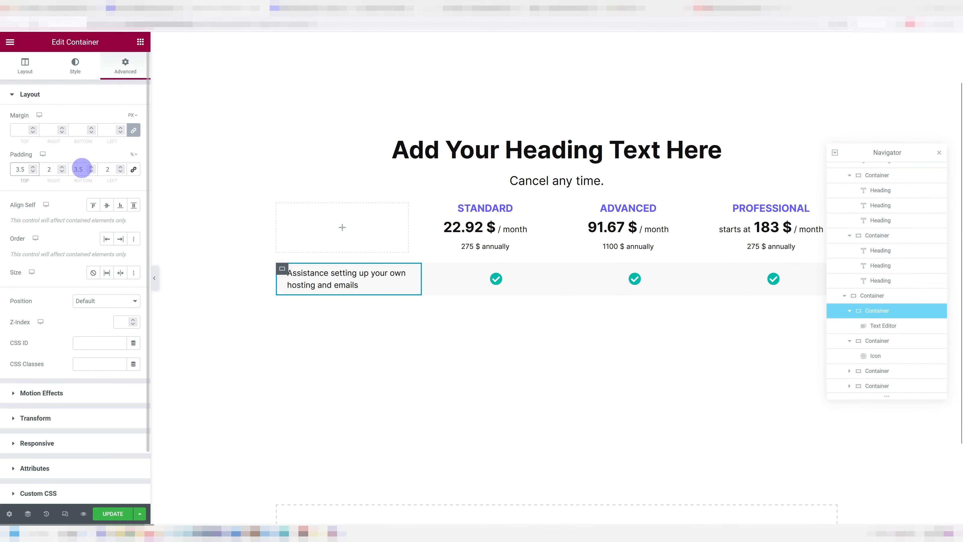
{"action": "type", "text": "77"}
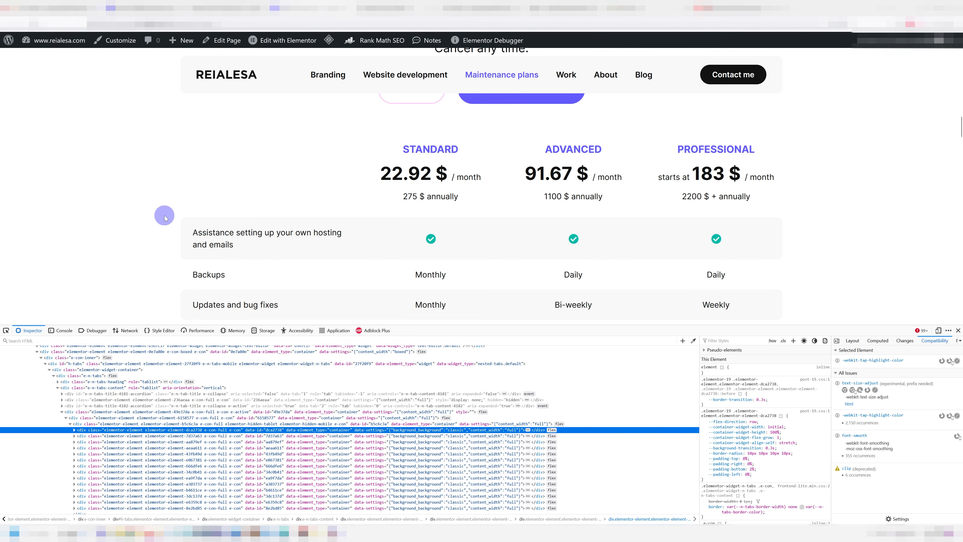
Compare the feature row with the live page, and set the feature text column to full content width at 40 percent.
{"action": "left_click_drag", "start_coordinate": [161, 215], "coordinate": [188, 240]}
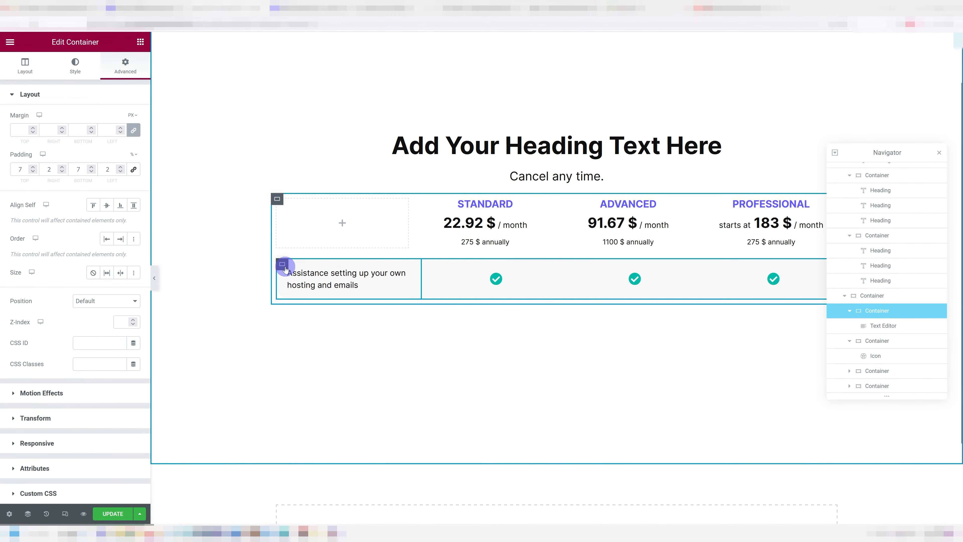
{"action": "left_click", "coordinate": [27, 65]}
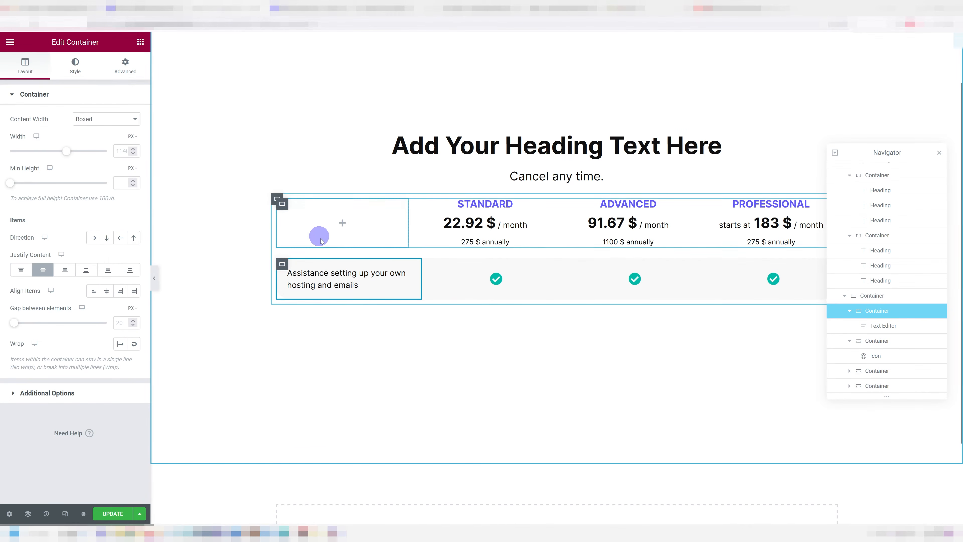
{"action": "left_click", "coordinate": [304, 9]}
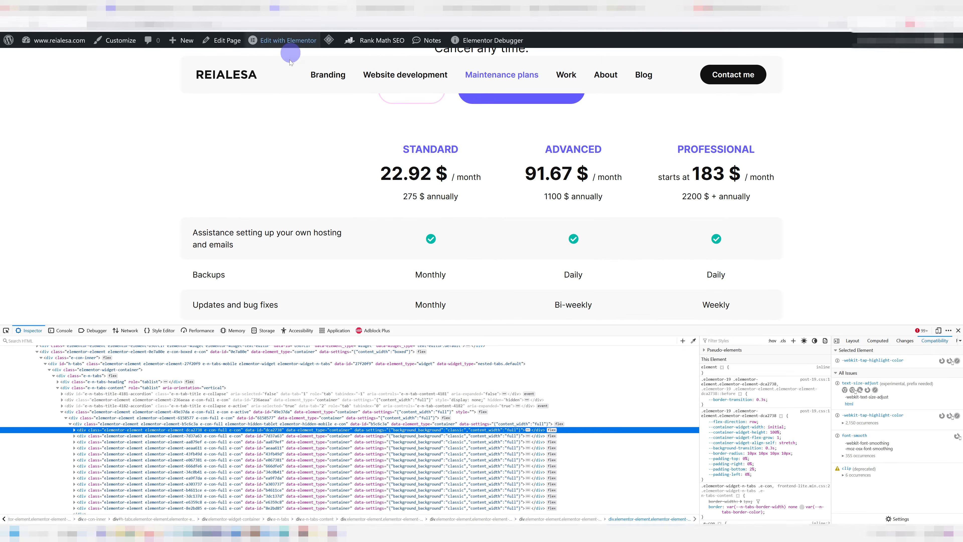
{"action": "left_click", "coordinate": [228, 8]}
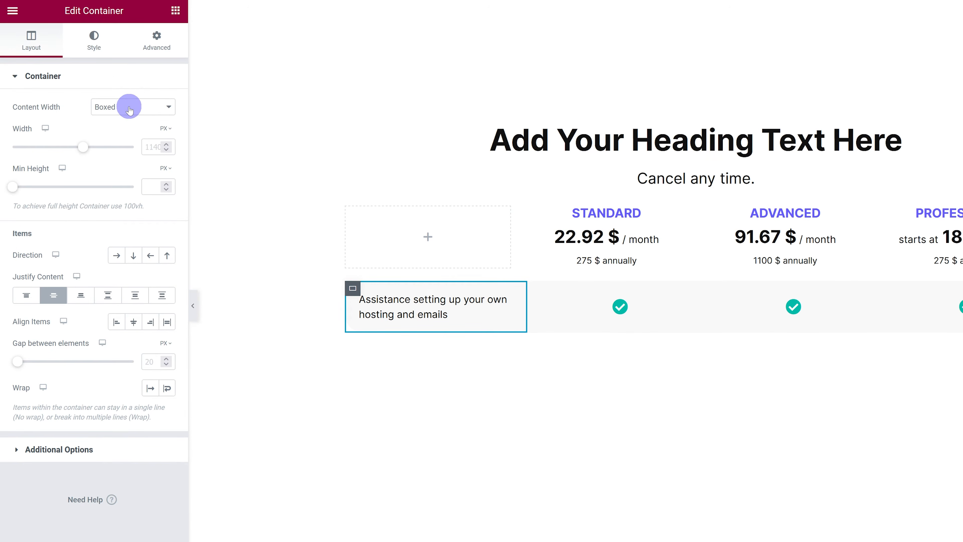
{"action": "left_click", "coordinate": [129, 109]}
{"action": "left_click", "coordinate": [118, 135]}
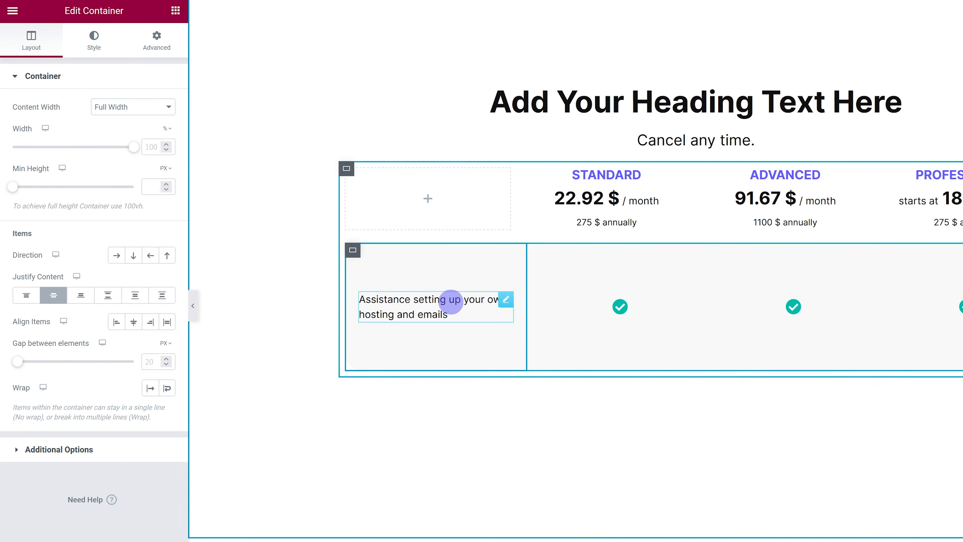
{"action": "left_click", "coordinate": [451, 302]}
{"action": "left_click", "coordinate": [352, 250]}
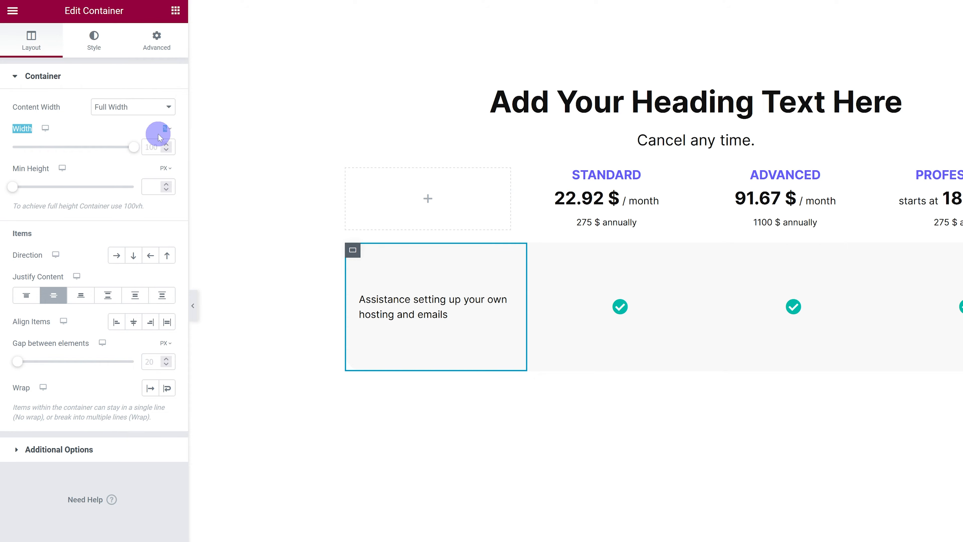
{"action": "type", "text": "40"}
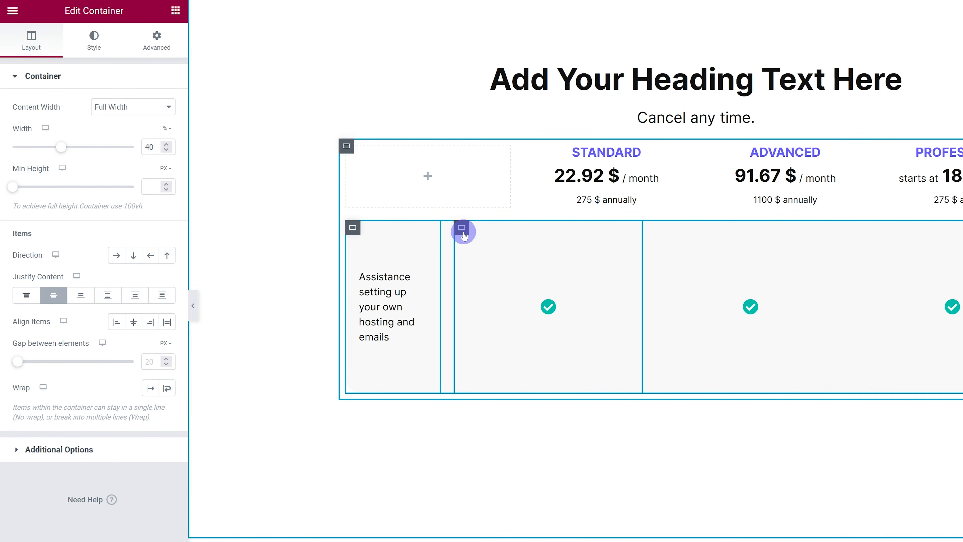
Set the first check icon column in the feature row to full content width at 20 percent.
{"action": "left_click", "coordinate": [463, 230]}
{"action": "left_click", "coordinate": [133, 107]}
{"action": "left_click", "coordinate": [124, 135]}
{"action": "left_click", "coordinate": [150, 147]}
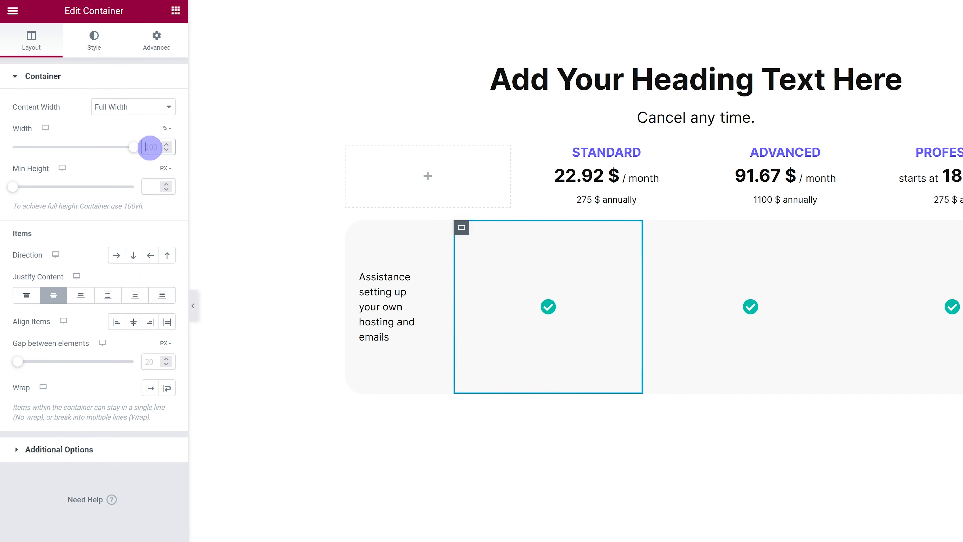
{"action": "key", "text": "ctrl+i"}
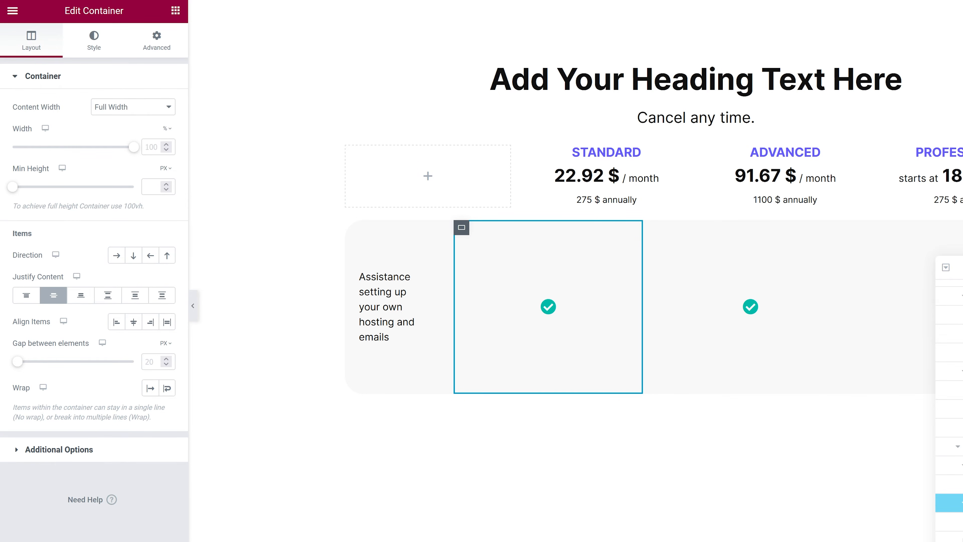
{"action": "type", "text": "20"}
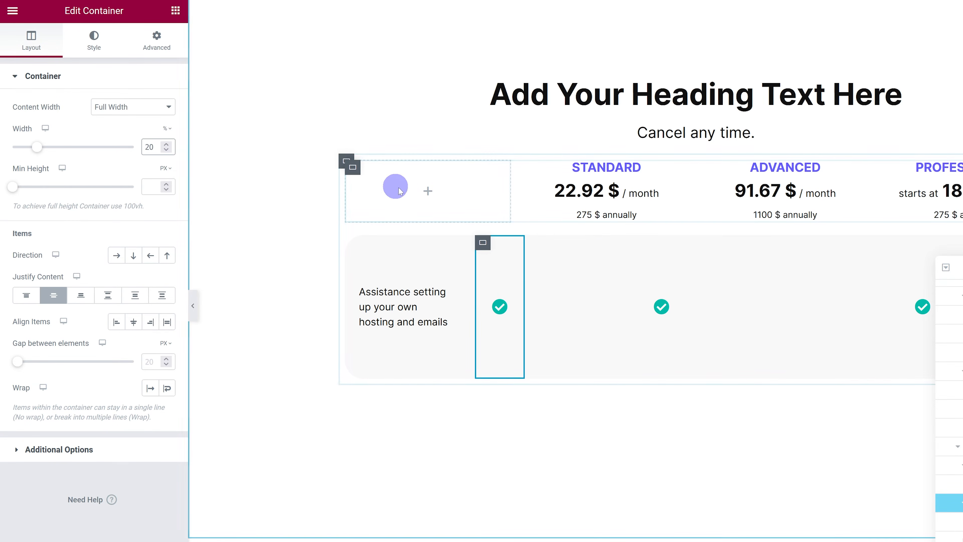
Set the second and third check icon columns to full content width at 20 percent each.
{"action": "left_click", "coordinate": [545, 243]}
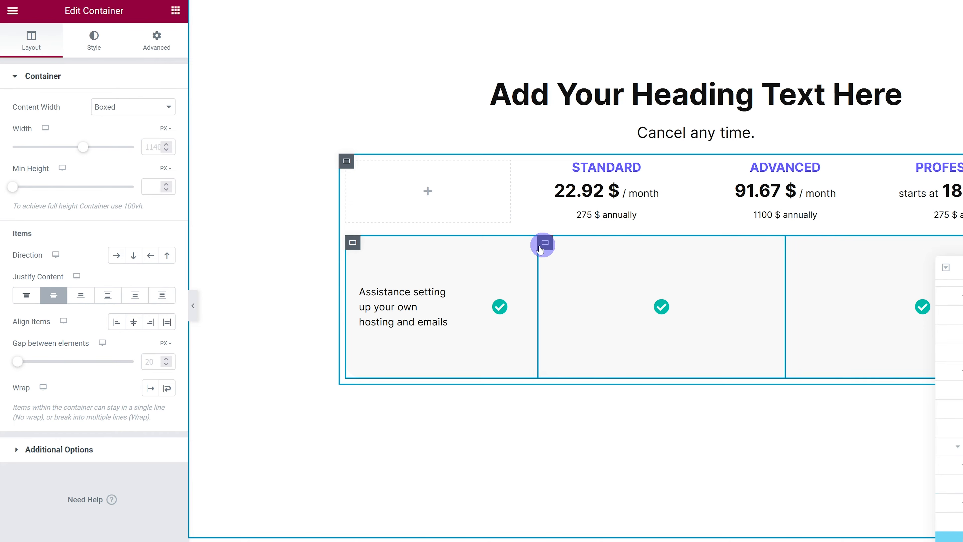
{"action": "left_click", "coordinate": [132, 107]}
{"action": "left_click", "coordinate": [111, 139]}
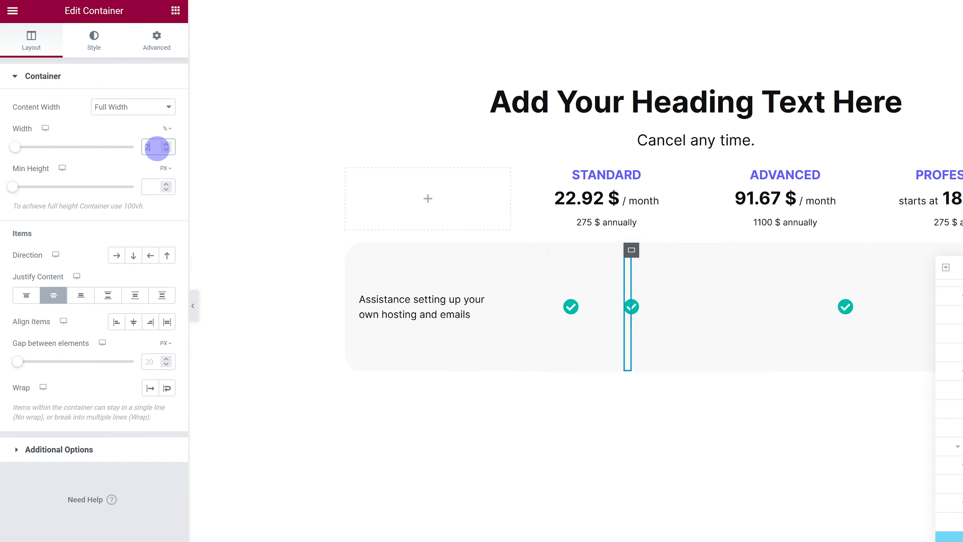
{"action": "left_click", "coordinate": [693, 250]}
{"action": "left_click", "coordinate": [118, 107]}
{"action": "left_click", "coordinate": [125, 136]}
{"action": "left_click", "coordinate": [152, 147]}
{"action": "type", "text": "2"}
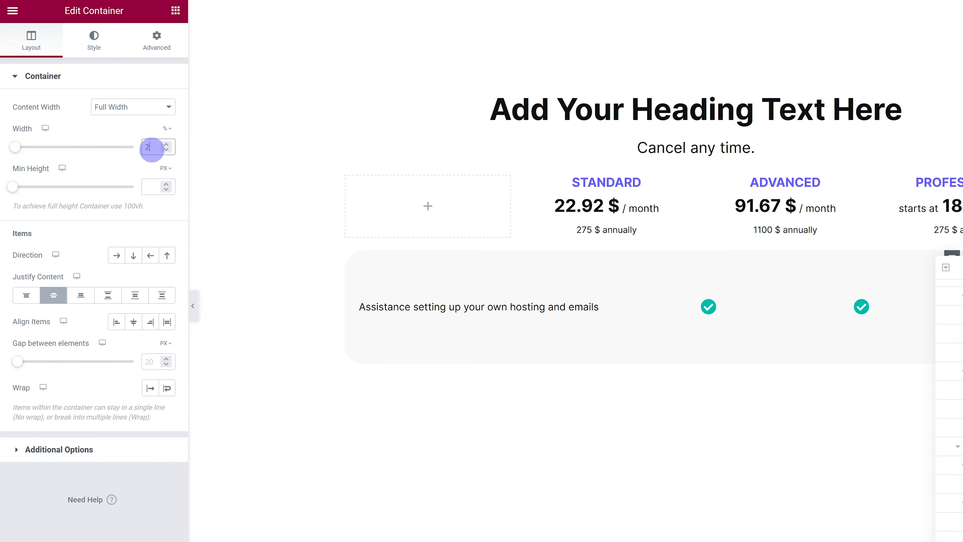
{"action": "type", "text": "0"}
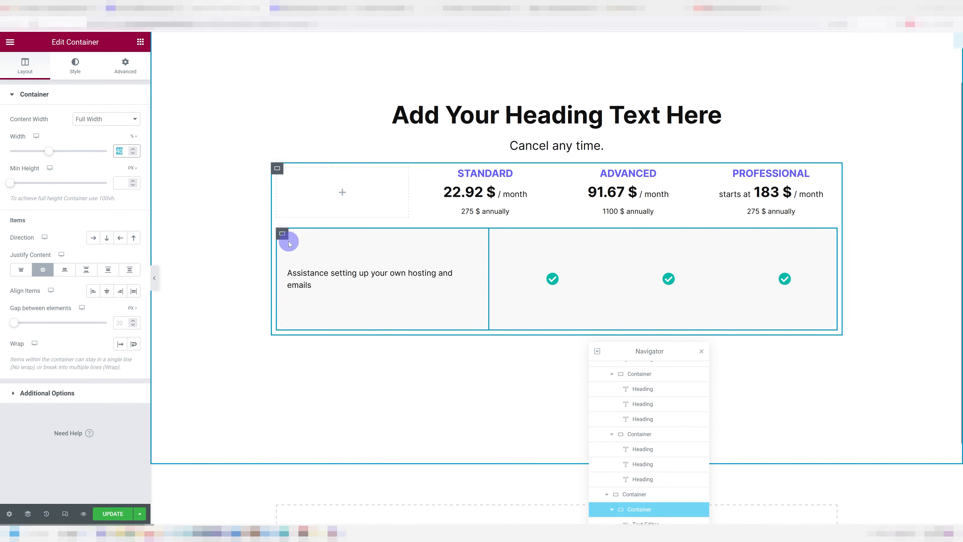
Set the feature text column's top and bottom padding to 2 percent each.
{"action": "left_click", "coordinate": [284, 236]}
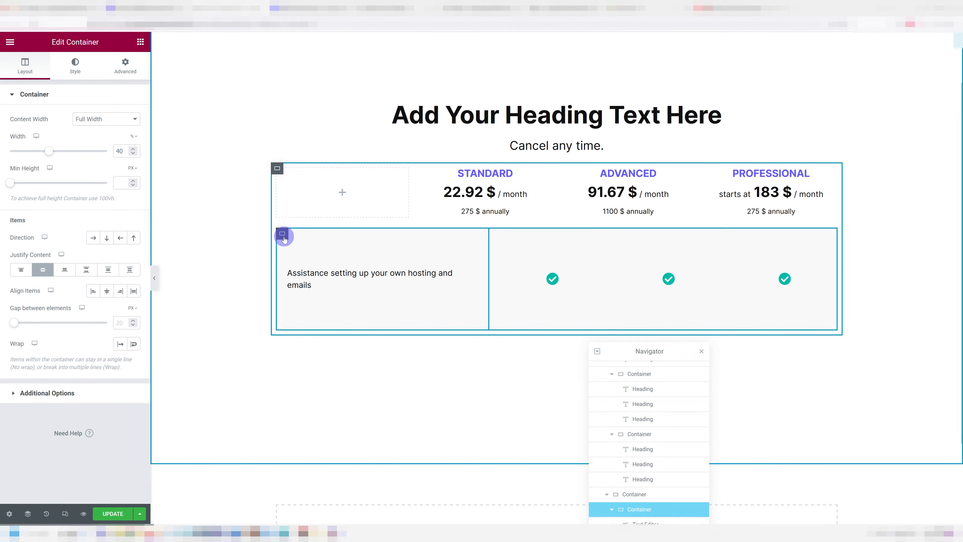
{"action": "left_click", "coordinate": [125, 65]}
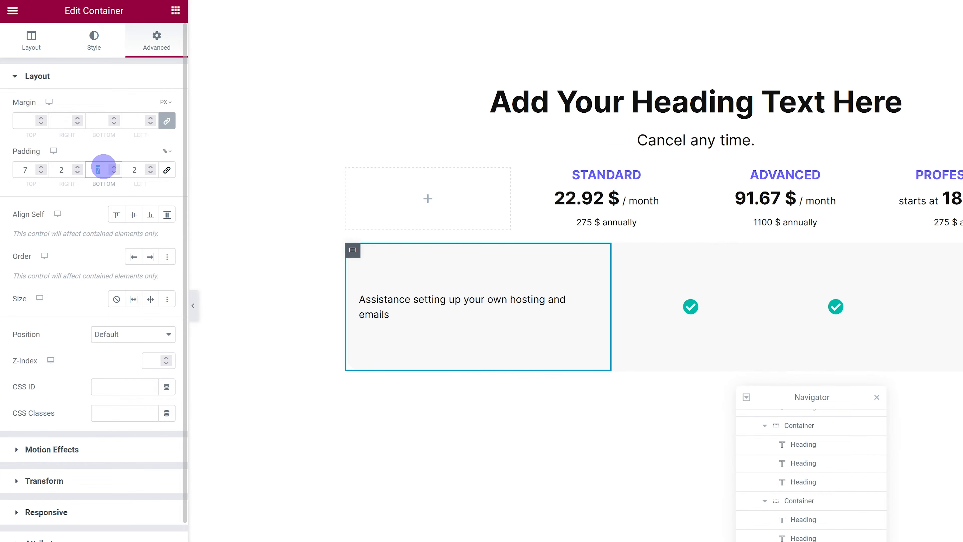
{"action": "type", "text": "22"}
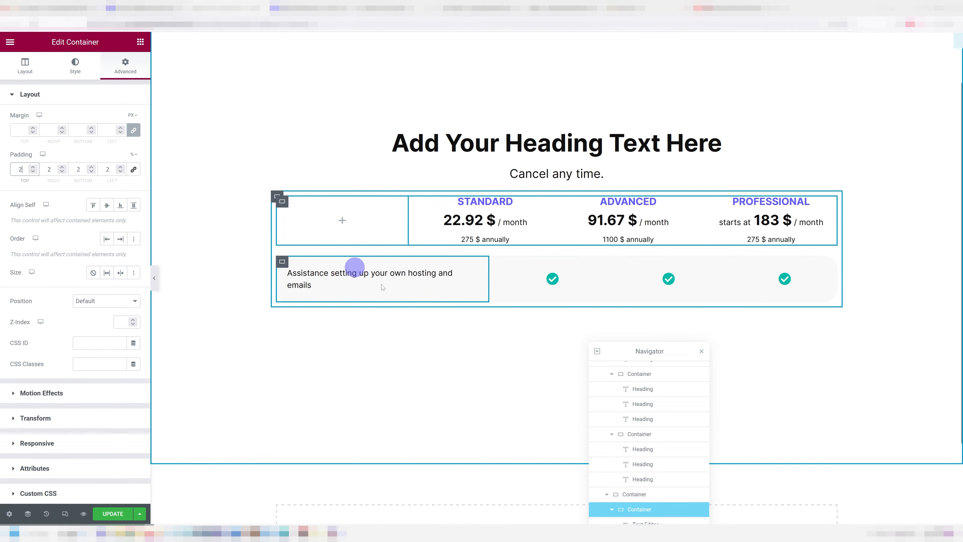
Set the empty first column of the pricing header row to full content width at 40 percent.
{"action": "left_click", "coordinate": [282, 201]}
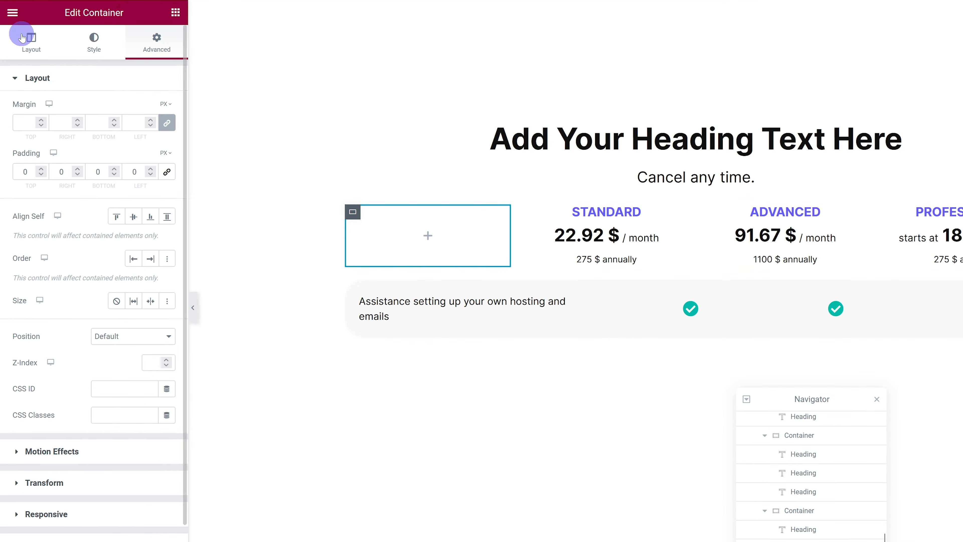
{"action": "left_click", "coordinate": [22, 37]}
{"action": "left_click", "coordinate": [131, 108]}
{"action": "left_click", "coordinate": [116, 140]}
{"action": "left_click", "coordinate": [152, 149]}
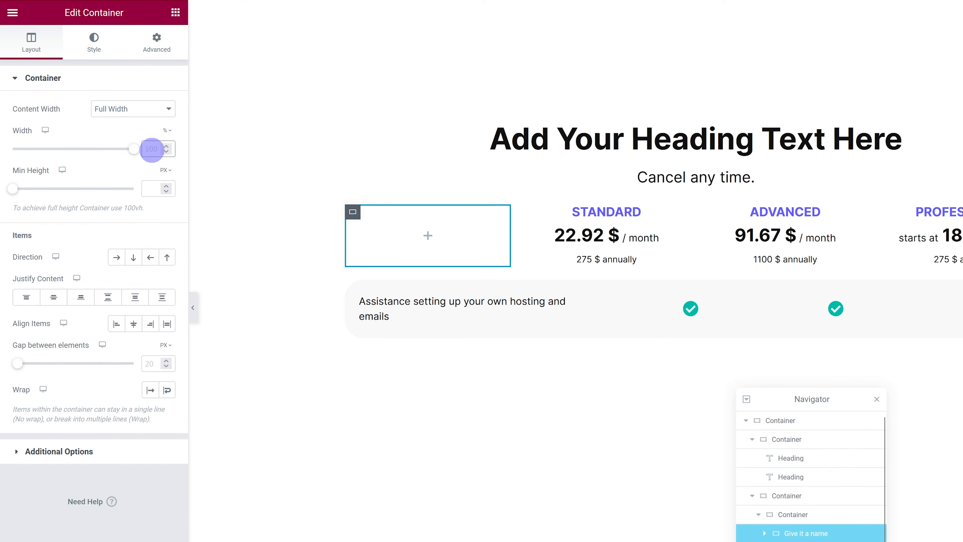
{"action": "type", "text": "40"}
Set the STANDARD price column to full content width at 20 percent.
{"action": "left_click", "coordinate": [444, 212]}
{"action": "left_click", "coordinate": [31, 41]}
{"action": "left_click", "coordinate": [132, 109]}
{"action": "left_click", "coordinate": [116, 139]}
{"action": "left_click", "coordinate": [151, 148]}
{"action": "type", "text": "30"}
Set the ADVANCED price column to full content width at 20 percent.
{"action": "left_click", "coordinate": [555, 200]}
{"action": "left_click", "coordinate": [133, 108]}
{"action": "left_click", "coordinate": [115, 140]}
{"action": "left_click", "coordinate": [152, 148]}
{"action": "type", "text": "20"}
Set the PROFESSIONAL price column to full content width at 20 percent.
{"action": "left_click", "coordinate": [701, 201]}
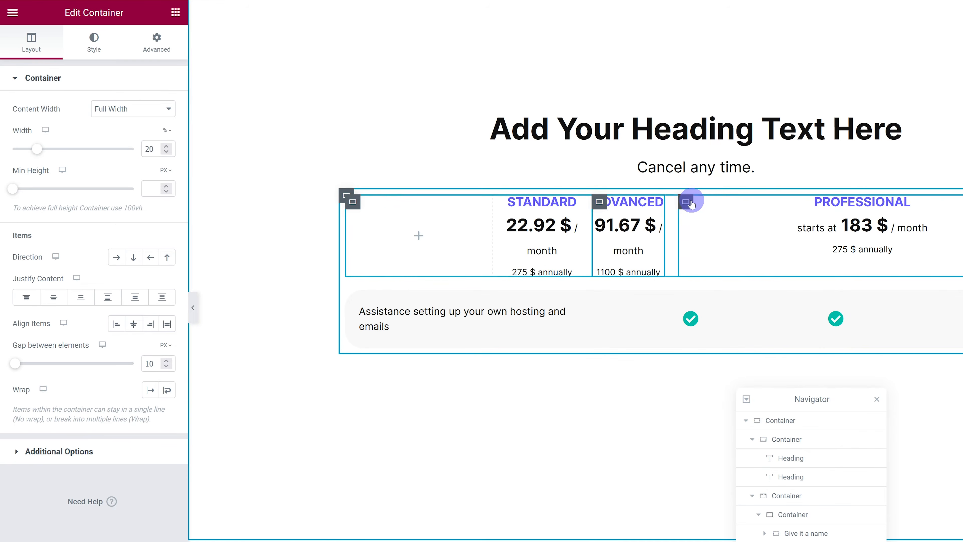
{"action": "left_click", "coordinate": [31, 41]}
{"action": "left_click", "coordinate": [131, 108]}
{"action": "left_click", "coordinate": [126, 140]}
{"action": "left_click", "coordinate": [151, 149]}
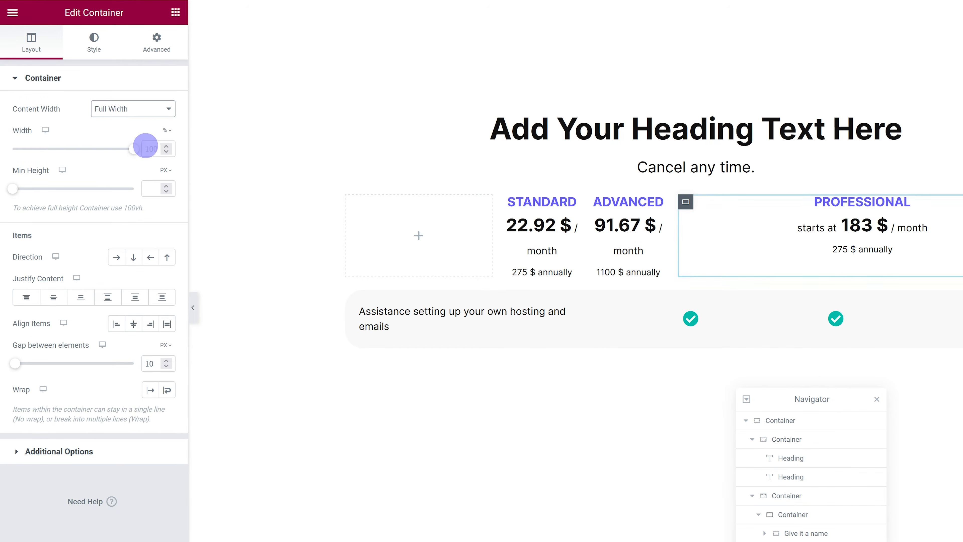
{"action": "type", "text": "20"}
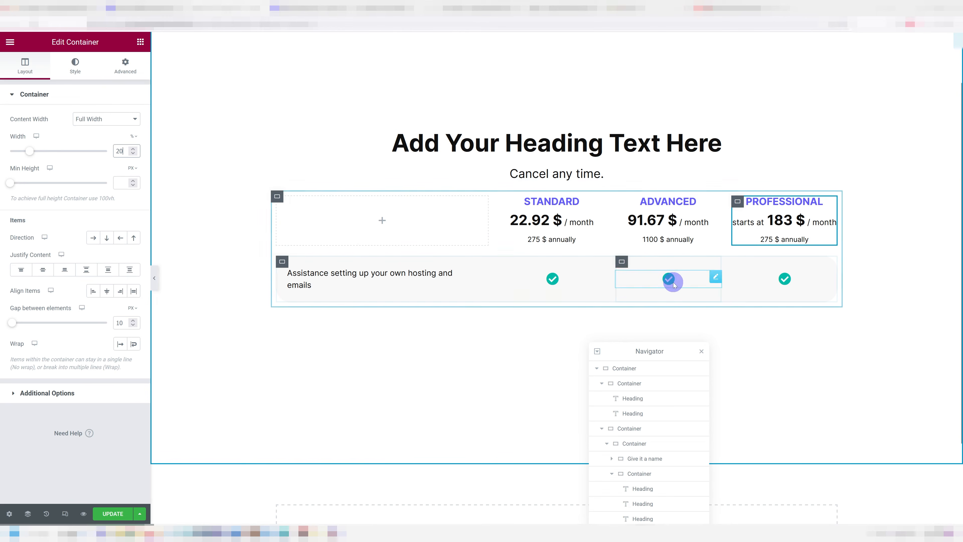
Collapse the feature row container in the Navigator and duplicate the whole row.
{"action": "scroll", "coordinate": [578, 331], "scroll_direction": "down", "scroll_amount": 1}
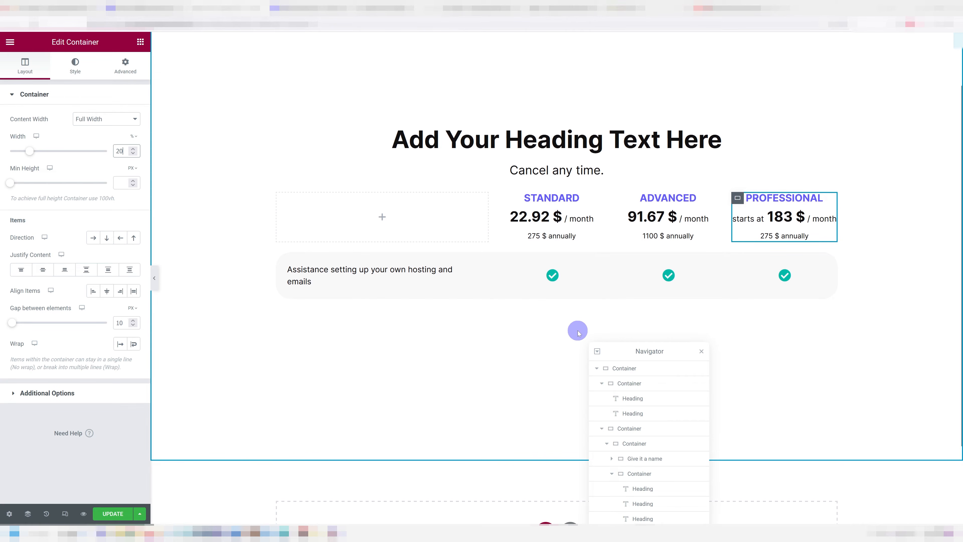
{"action": "scroll", "coordinate": [578, 333], "scroll_direction": "down", "scroll_amount": 1}
{"action": "left_click", "coordinate": [287, 210]}
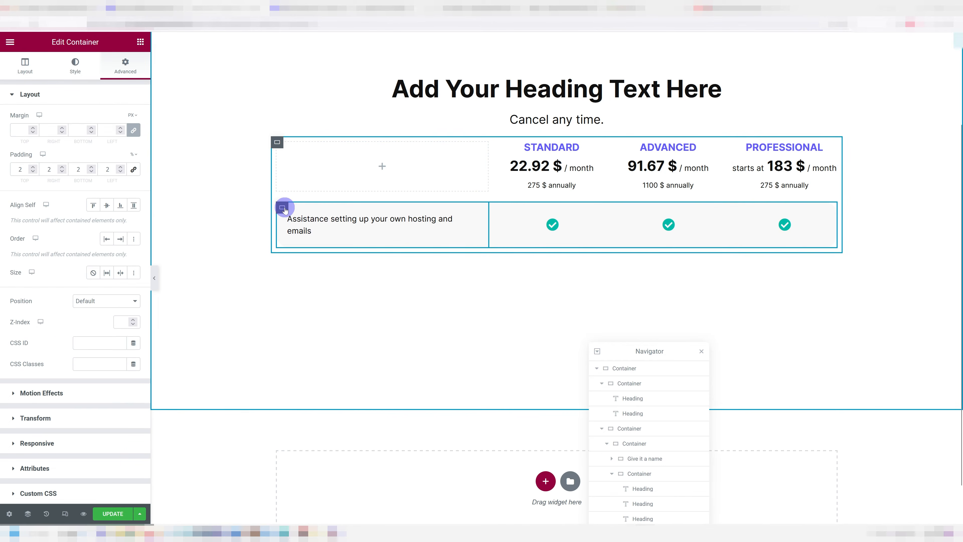
{"action": "left_click_drag", "start_coordinate": [660, 351], "coordinate": [710, 235]}
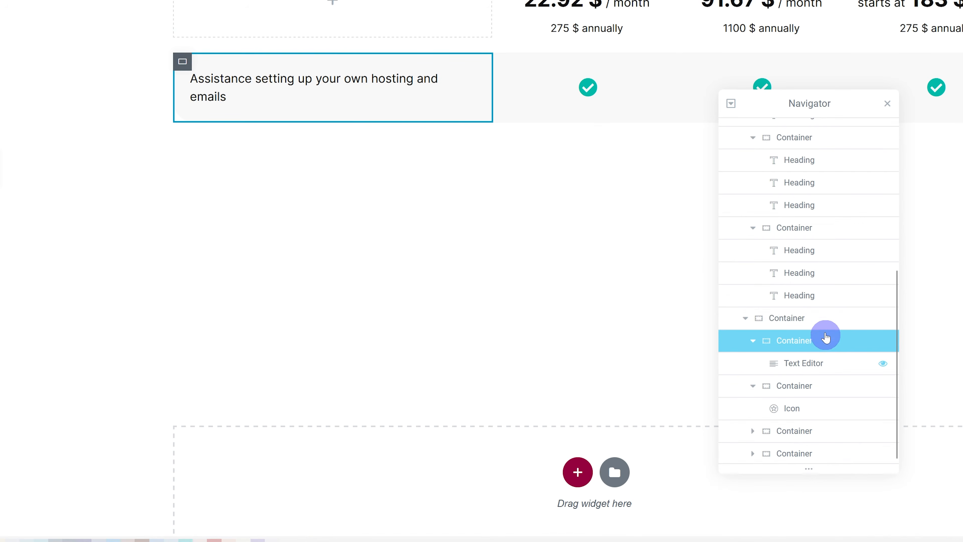
{"action": "left_click", "coordinate": [802, 325]}
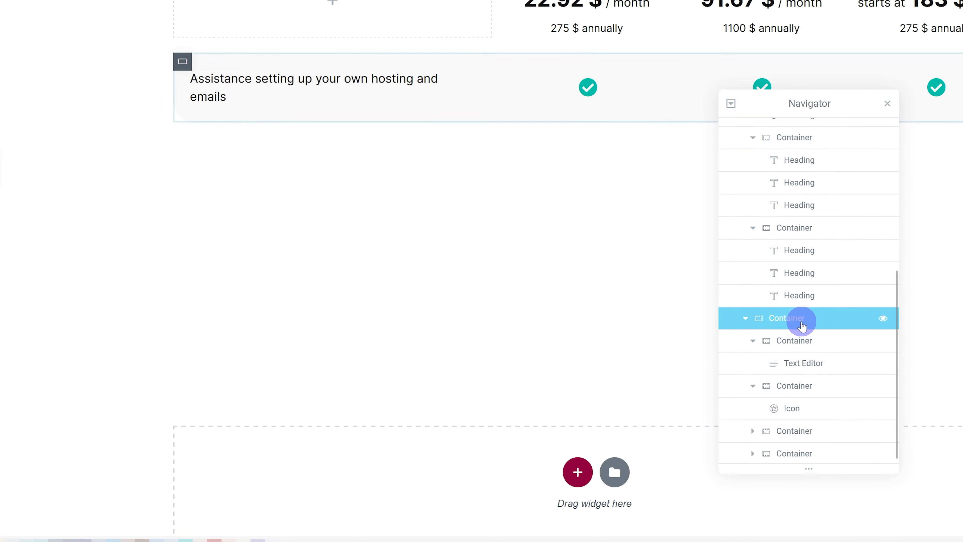
{"action": "right_click", "coordinate": [802, 326]}
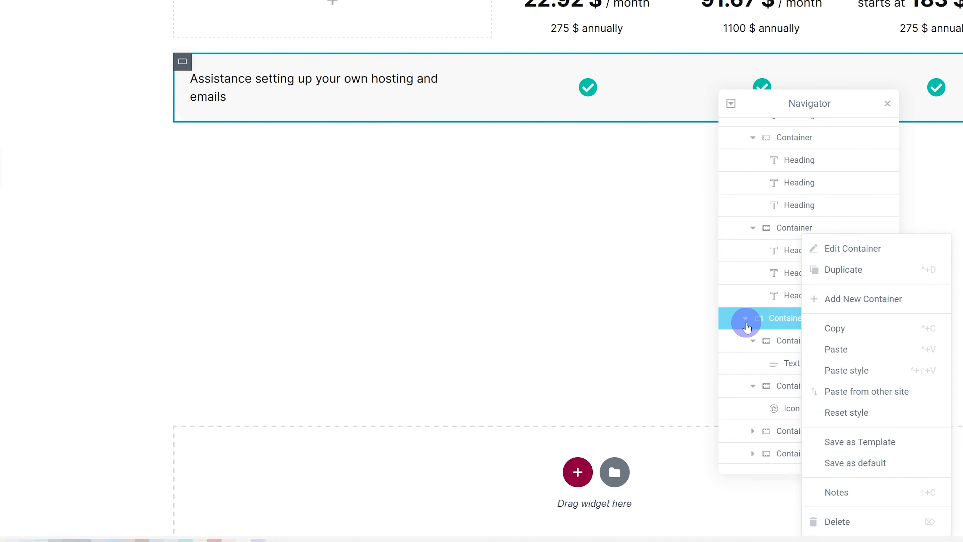
{"action": "left_click", "coordinate": [745, 319]}
{"action": "right_click", "coordinate": [796, 452]}
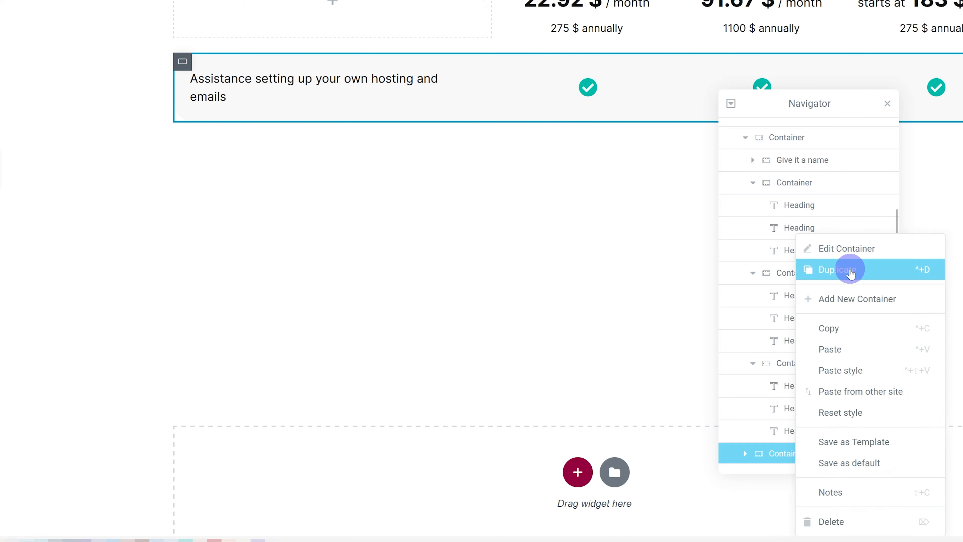
{"action": "left_click", "coordinate": [849, 268]}
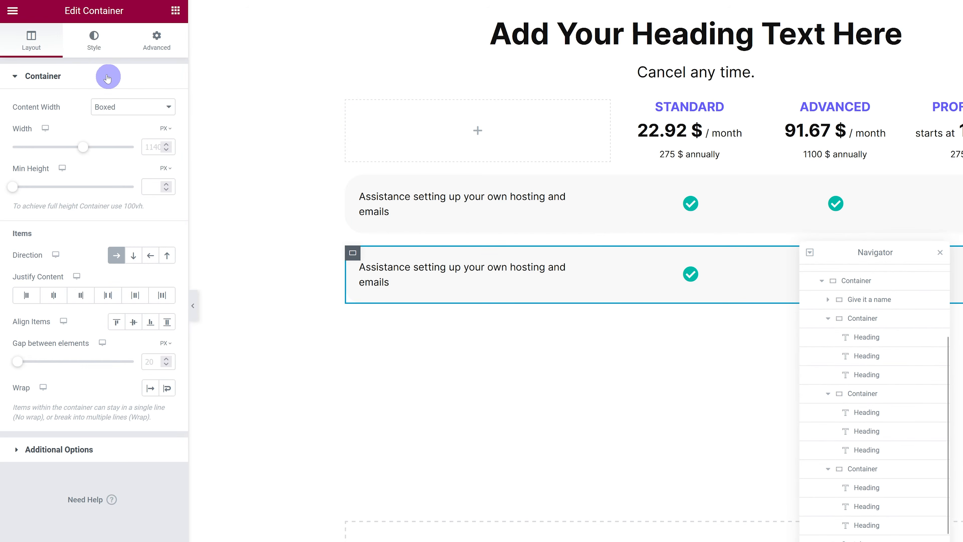
Clear the background colour of the duplicated feature row.
{"action": "left_click", "coordinate": [88, 39]}
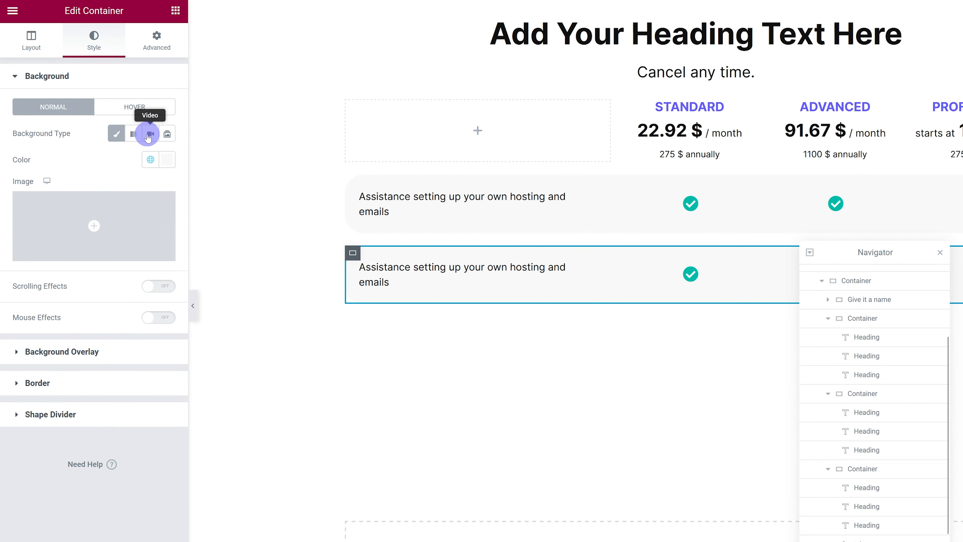
{"action": "left_click", "coordinate": [173, 163]}
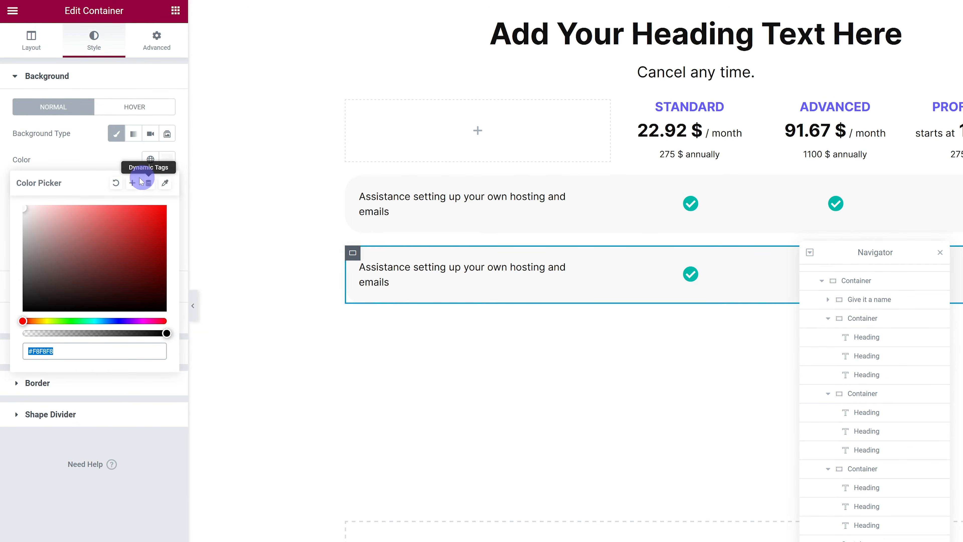
Replace the feature text in the duplicated row with "Backups".
{"action": "left_click", "coordinate": [420, 270]}
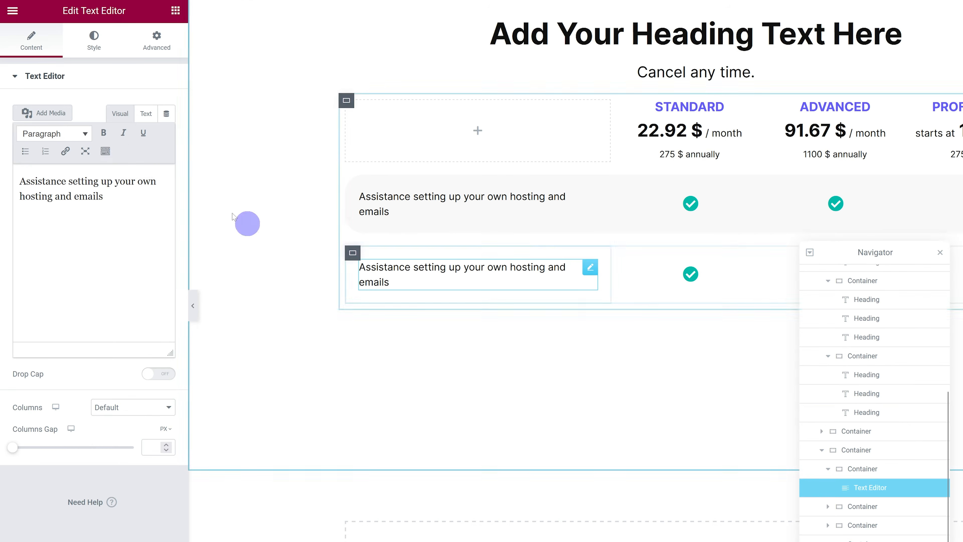
{"action": "left_click", "coordinate": [144, 113]}
{"action": "left_click", "coordinate": [131, 193]}
{"action": "key", "text": "ctrl+a"}
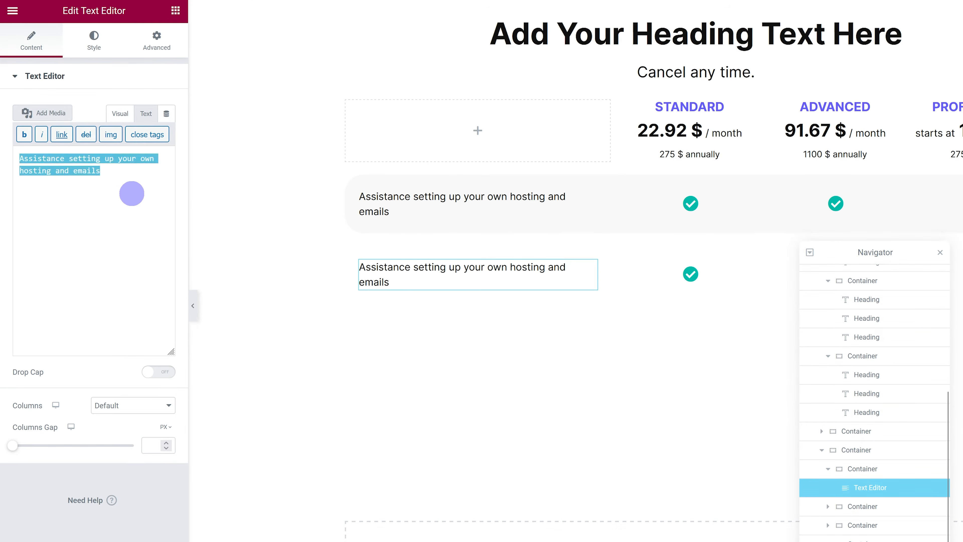
{"action": "type", "text": "Backups"}
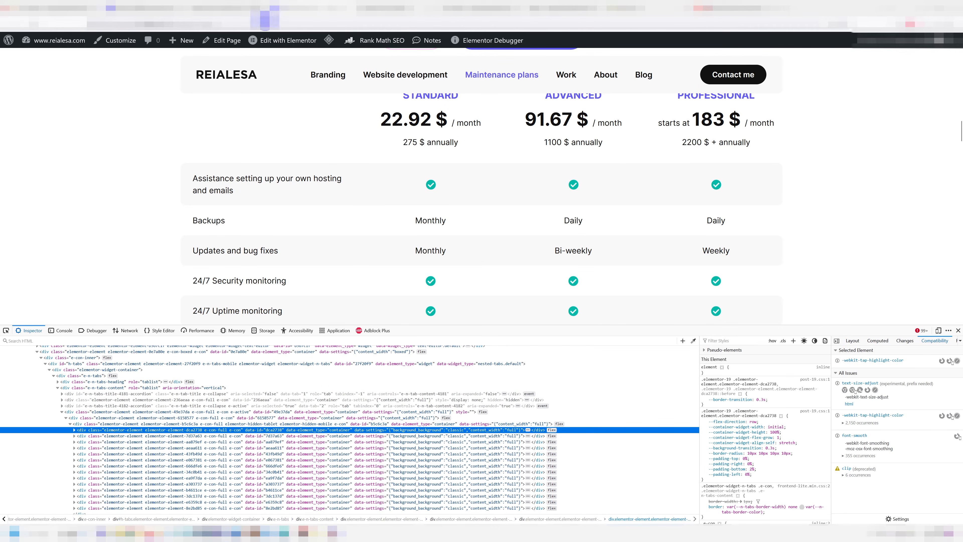
Replace the STANDARD column's check icon in the Backups row with the Times circle icon from the Icon Library.
{"action": "left_click", "coordinate": [552, 201]}
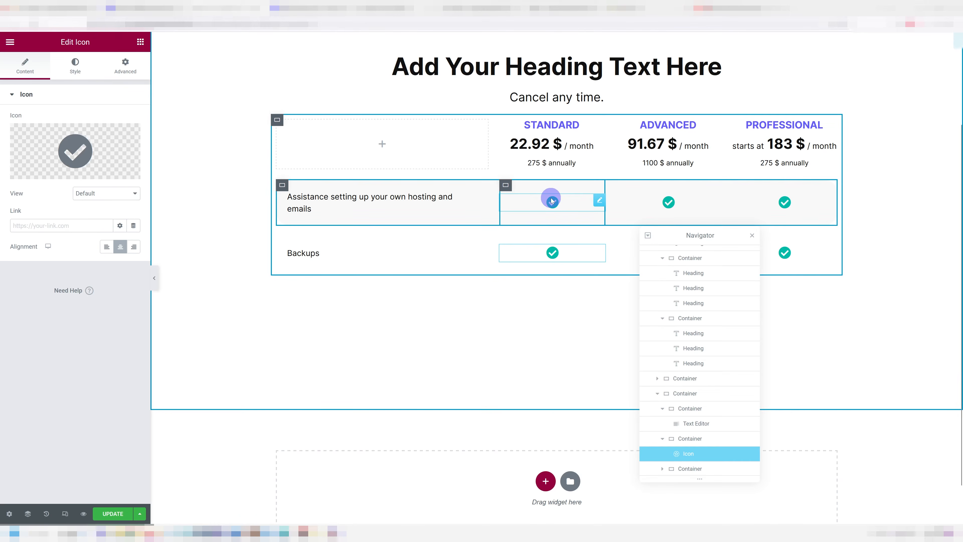
{"action": "left_click_drag", "start_coordinate": [680, 242], "coordinate": [885, 241]}
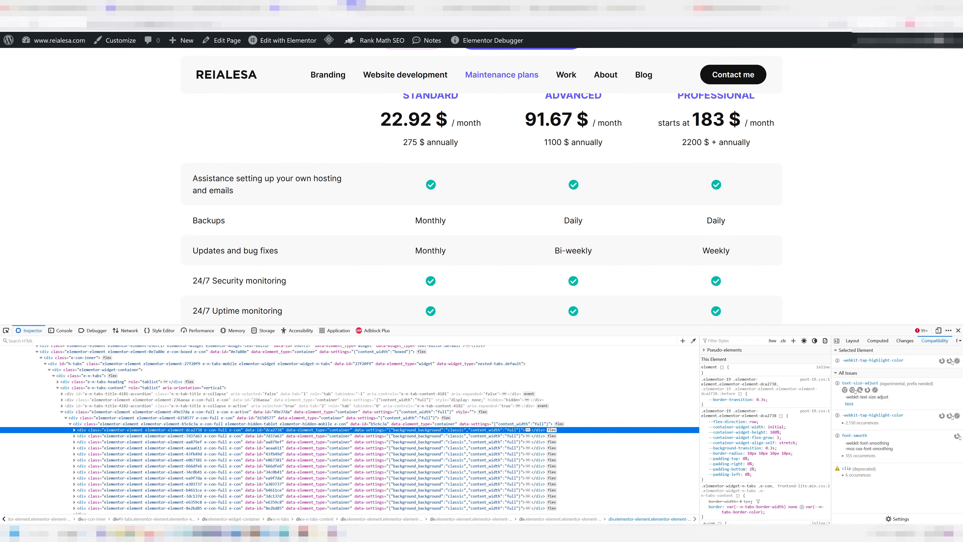
{"action": "scroll", "coordinate": [490, 199], "scroll_direction": "down", "scroll_amount": 10}
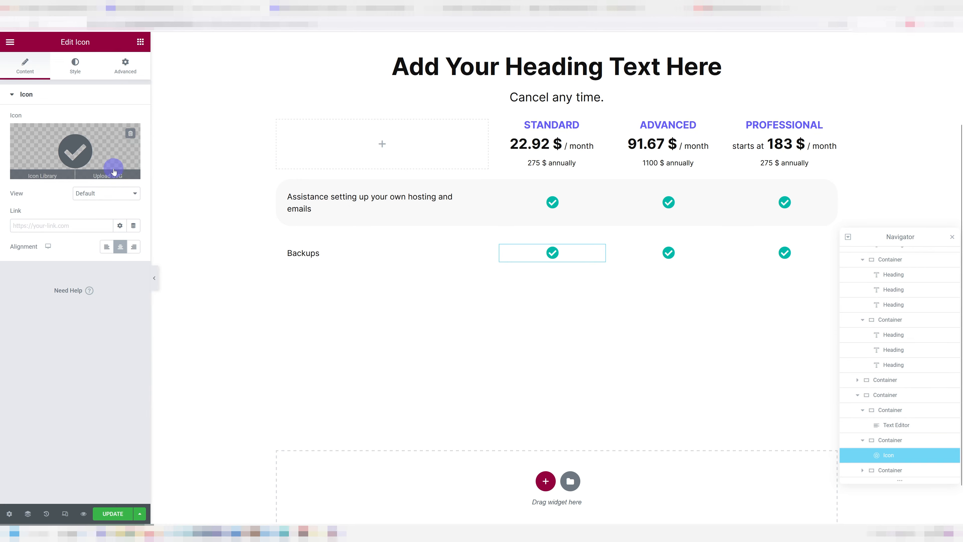
{"action": "left_click", "coordinate": [100, 150]}
{"action": "left_click", "coordinate": [108, 165]}
{"action": "left_click", "coordinate": [80, 152]}
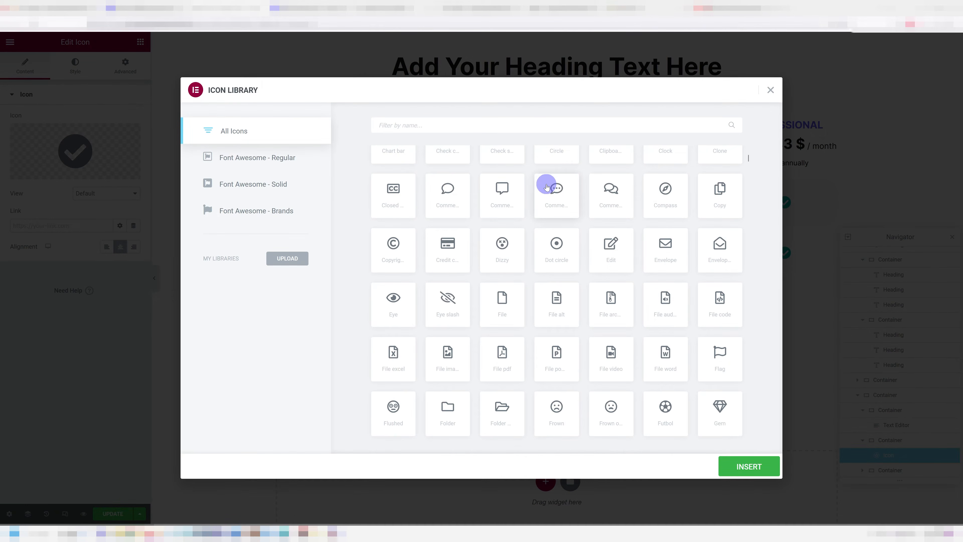
{"action": "type", "text": "cle"}
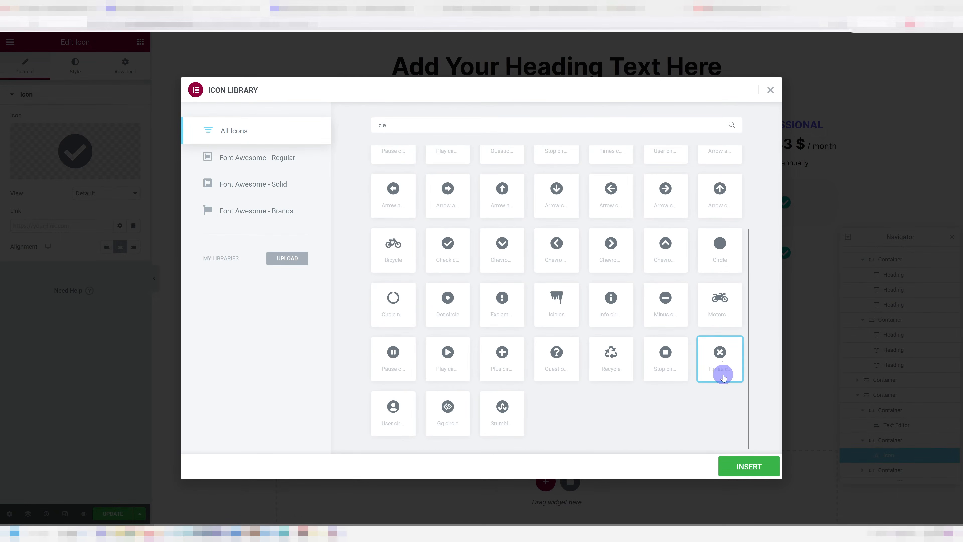
{"action": "left_click", "coordinate": [766, 468]}
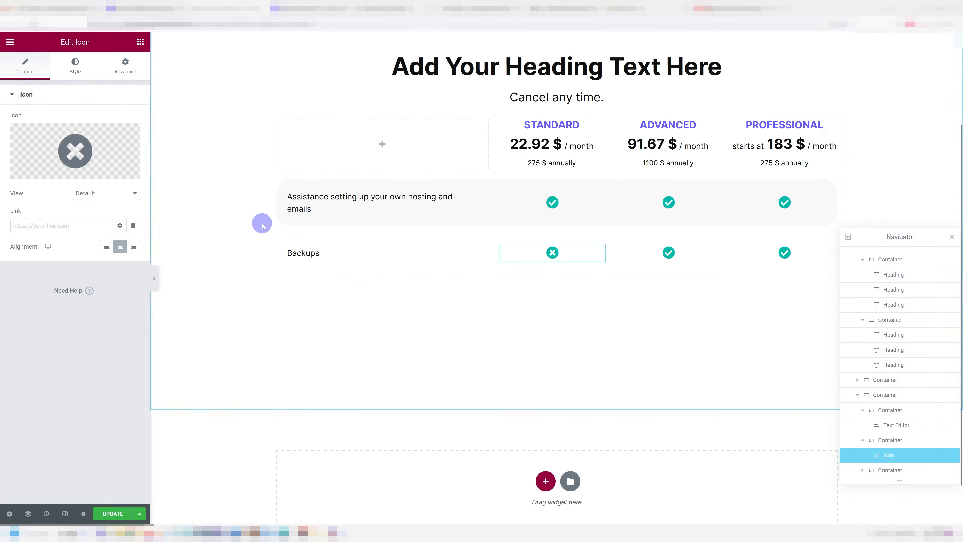
Set the primary colour of the Backups row's cross icon to the grey #838383.
{"action": "left_click", "coordinate": [74, 68]}
{"action": "left_click", "coordinate": [120, 140]}
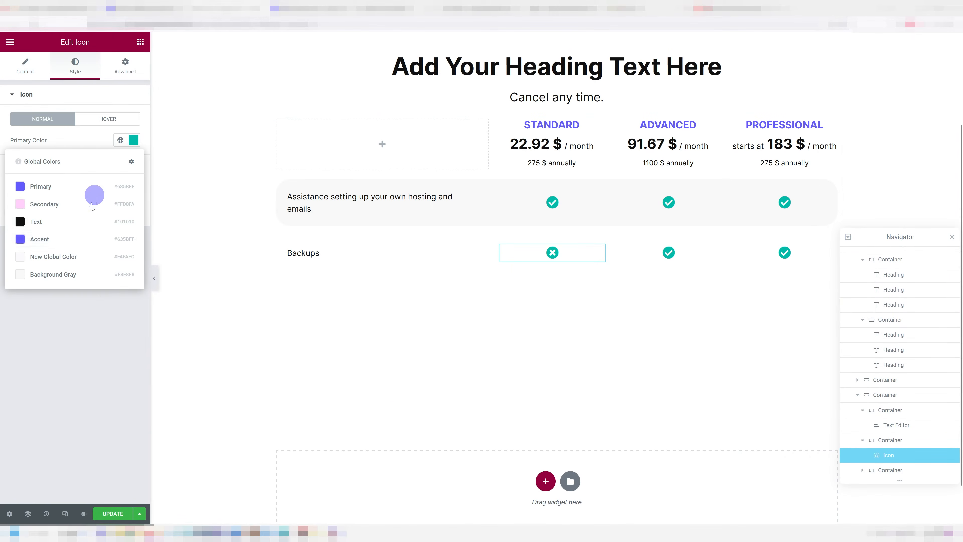
{"action": "left_click", "coordinate": [61, 271]}
{"action": "left_click", "coordinate": [134, 140]}
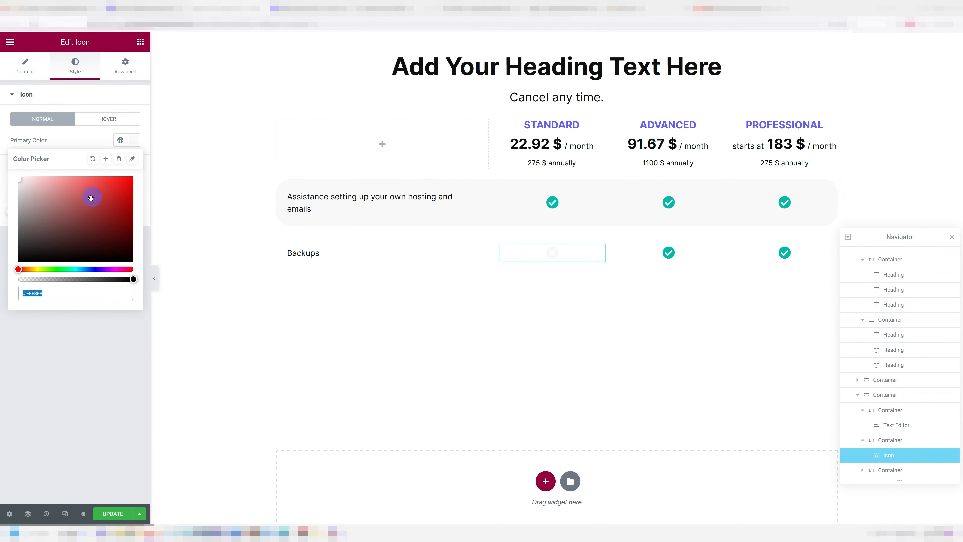
{"action": "left_click_drag", "start_coordinate": [4, 220], "coordinate": [5, 208]}
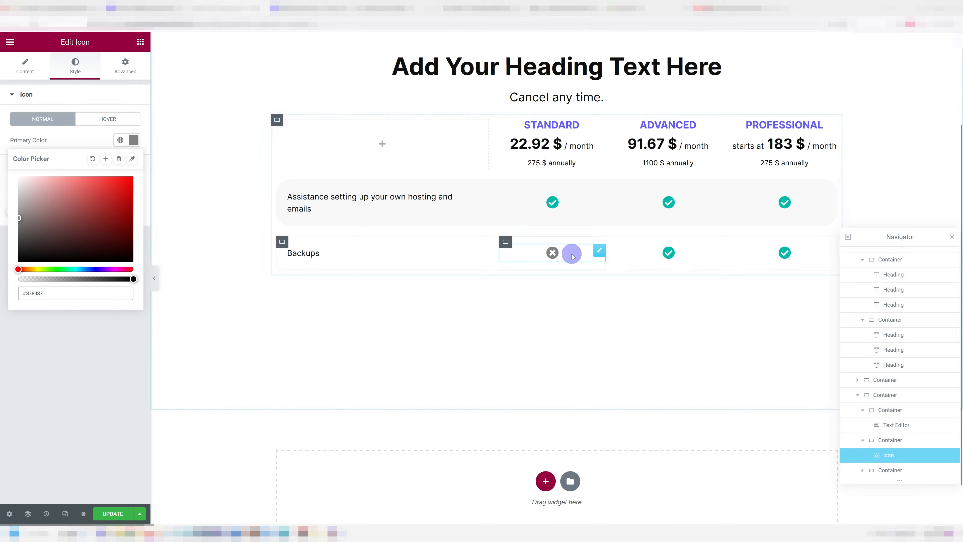
Select the whole Backups row container and duplicate it.
{"action": "left_click", "coordinate": [282, 243]}
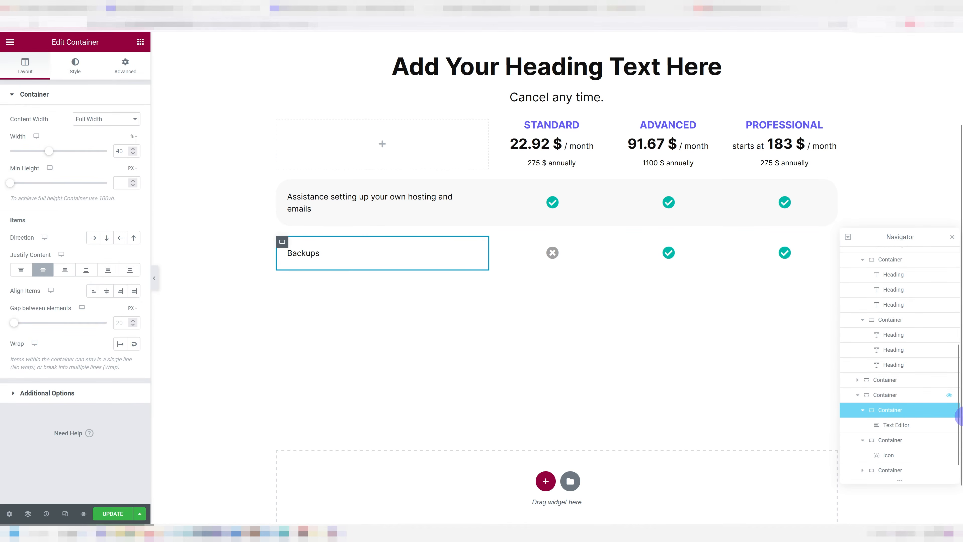
{"action": "left_click", "coordinate": [895, 398]}
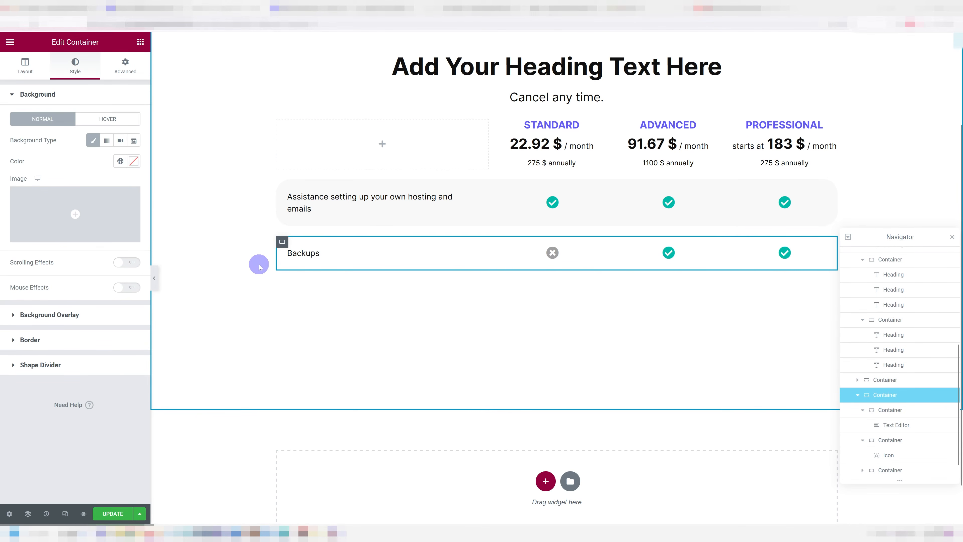
{"action": "right_click", "coordinate": [891, 395]}
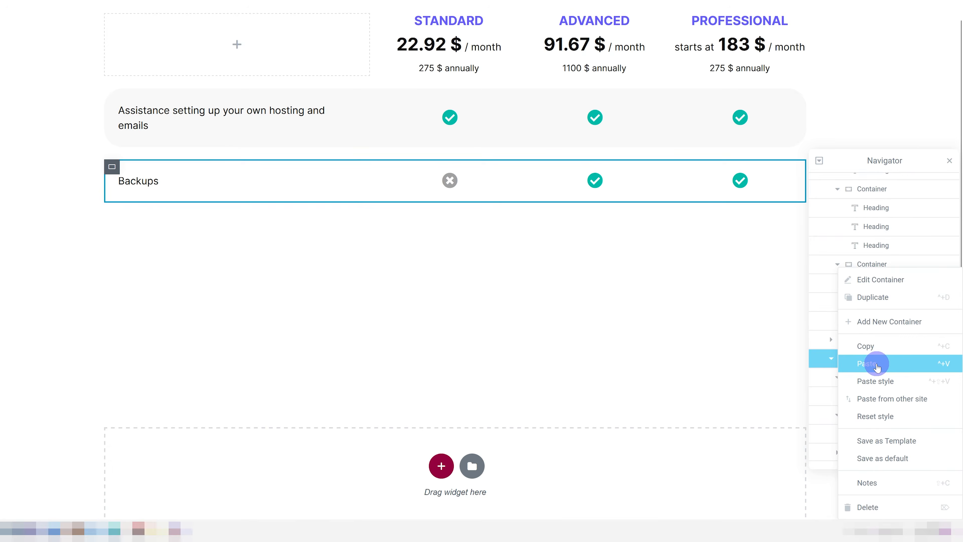
{"action": "left_click", "coordinate": [886, 298]}
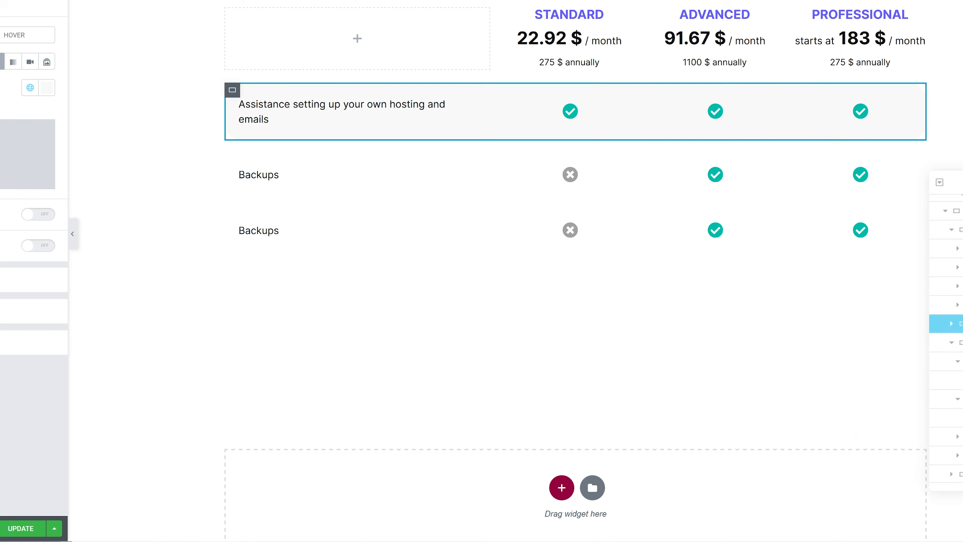
Copy the hosting assistance row and paste its style onto the duplicated last Backups row.
{"action": "left_click_drag", "start_coordinate": [955, 181], "coordinate": [738, 145]}
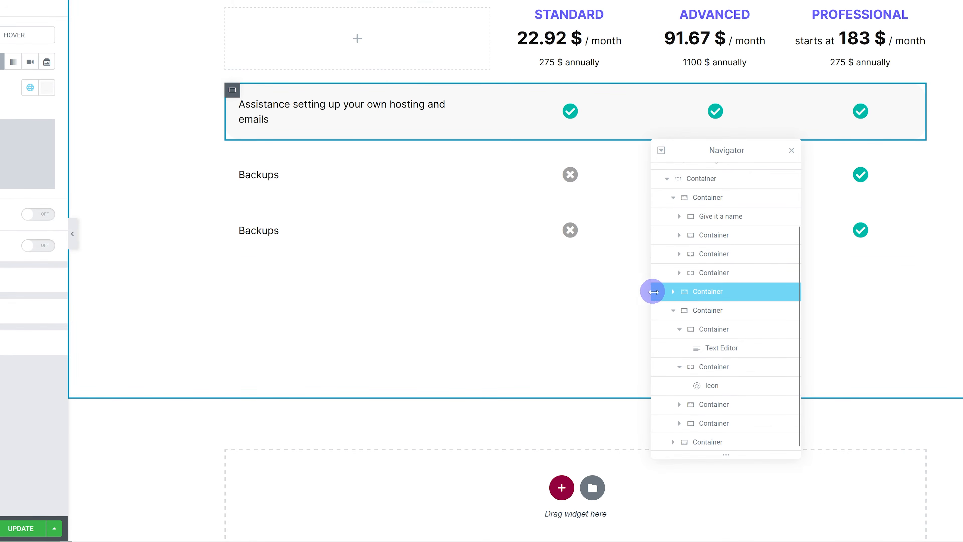
{"action": "right_click", "coordinate": [713, 291]}
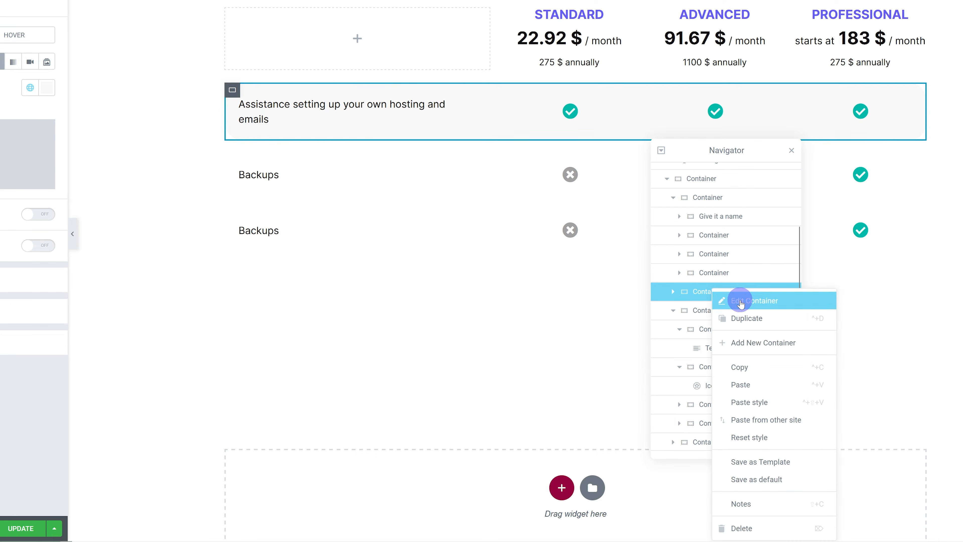
{"action": "left_click", "coordinate": [750, 368]}
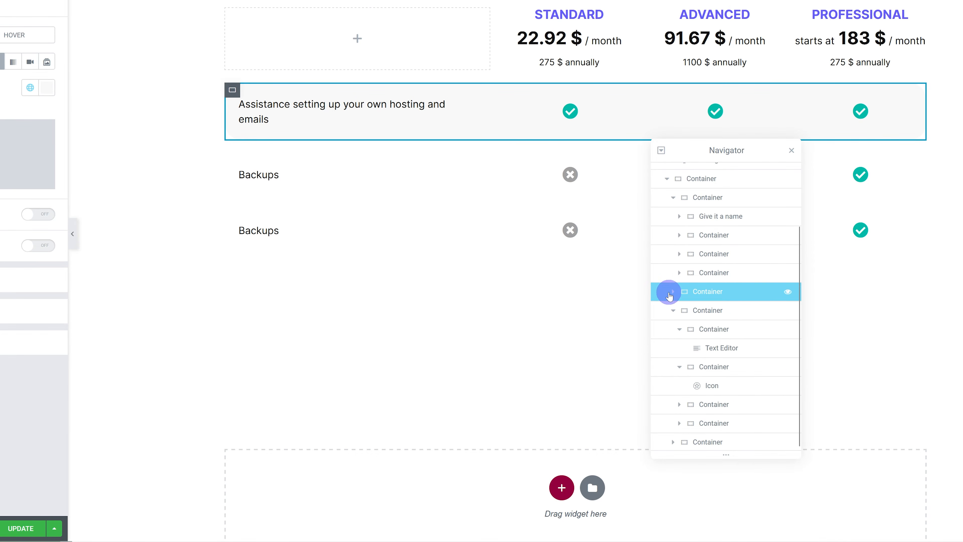
{"action": "scroll", "coordinate": [676, 311], "scroll_direction": "up", "scroll_amount": 2}
{"action": "left_click", "coordinate": [726, 398]}
{"action": "right_click", "coordinate": [726, 399]}
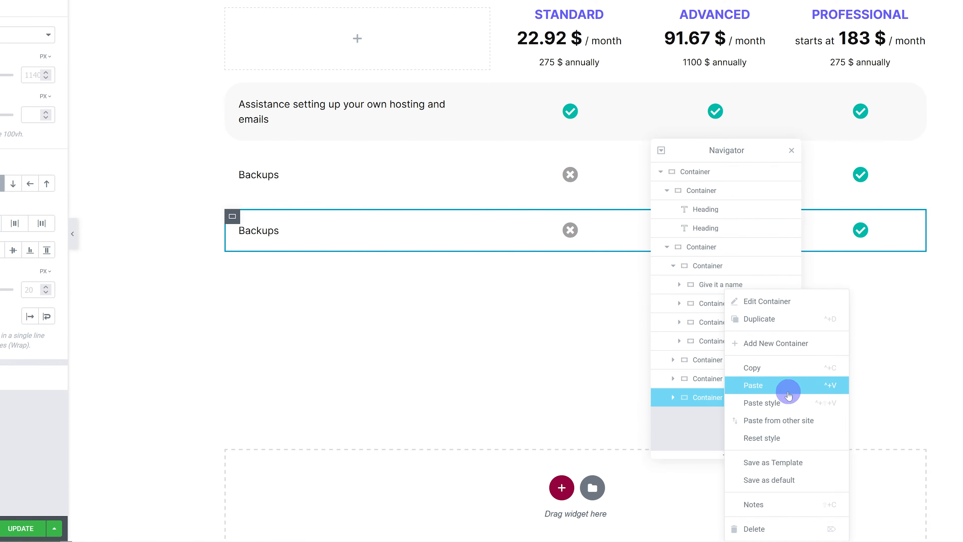
{"action": "right_click", "coordinate": [699, 397]}
{"action": "left_click", "coordinate": [762, 408]}
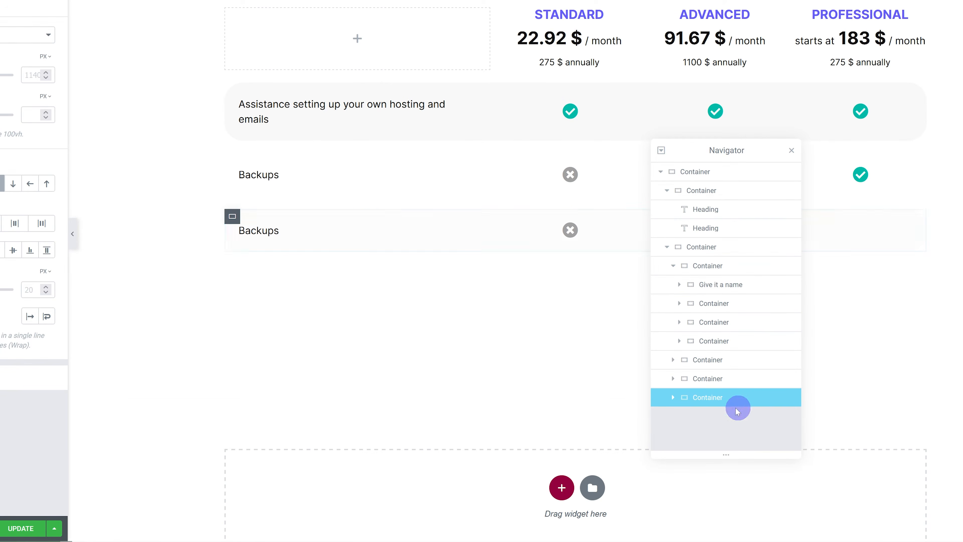
Set the gap between elements of the pricing table's parent container to 0 px.
{"action": "left_click_drag", "start_coordinate": [737, 159], "coordinate": [827, 128]}
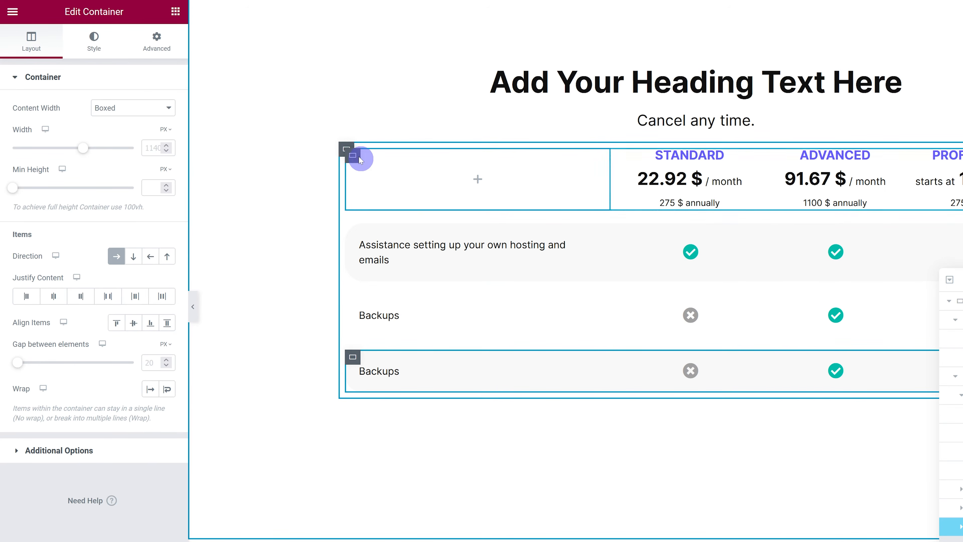
{"action": "left_click", "coordinate": [346, 150]}
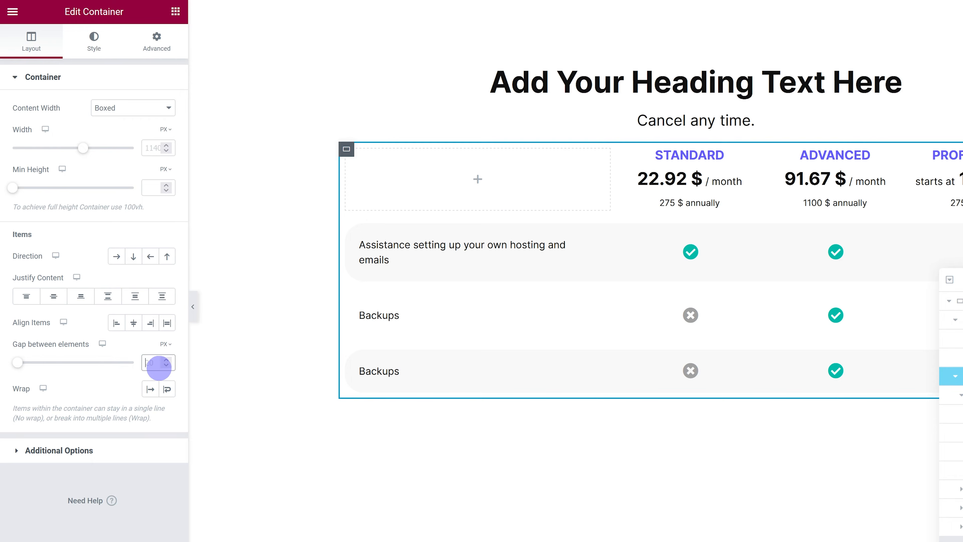
{"action": "type", "text": "0"}
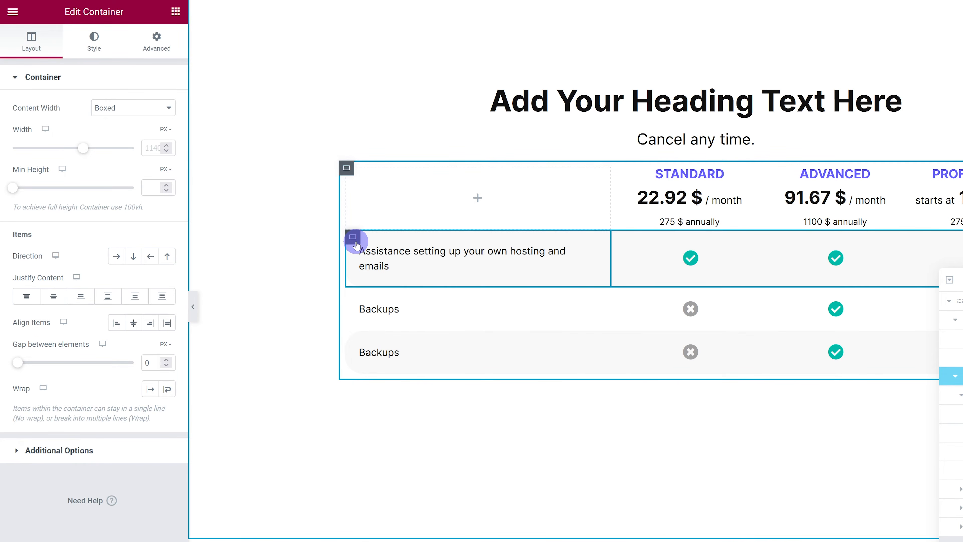
Unlink the margins of the hosting assistance row and set its top margin to 2 percent.
{"action": "left_click", "coordinate": [352, 238]}
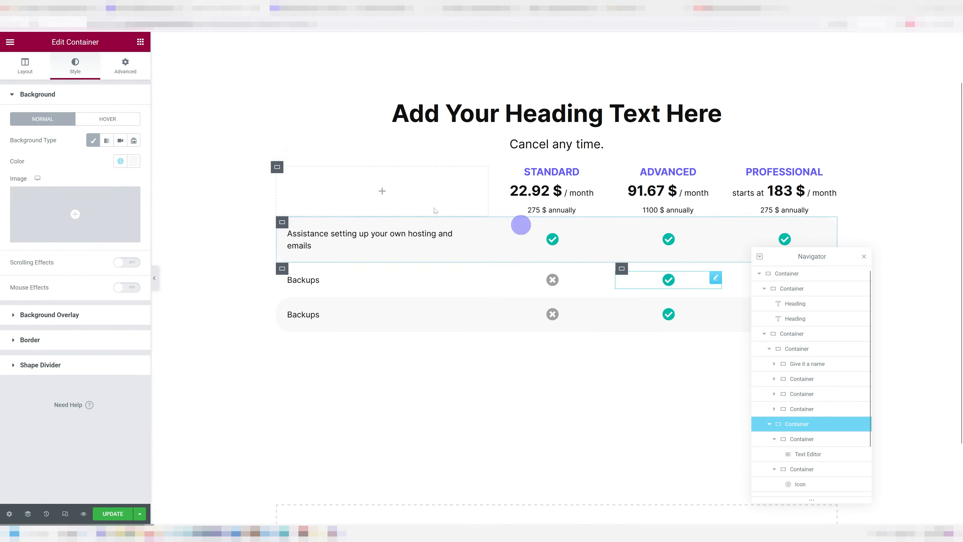
{"action": "left_click_drag", "start_coordinate": [811, 256], "coordinate": [793, 264]}
{"action": "left_click", "coordinate": [127, 70]}
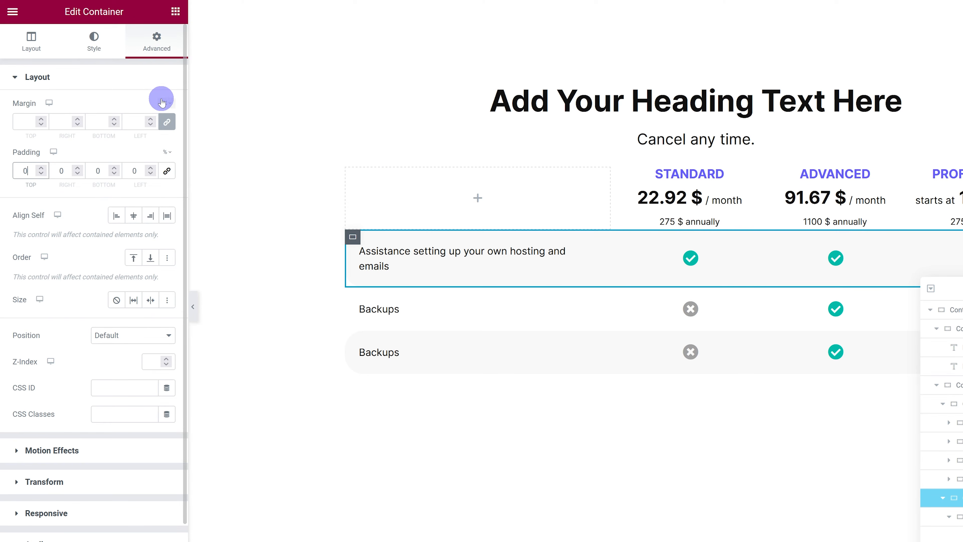
{"action": "left_click", "coordinate": [166, 122]}
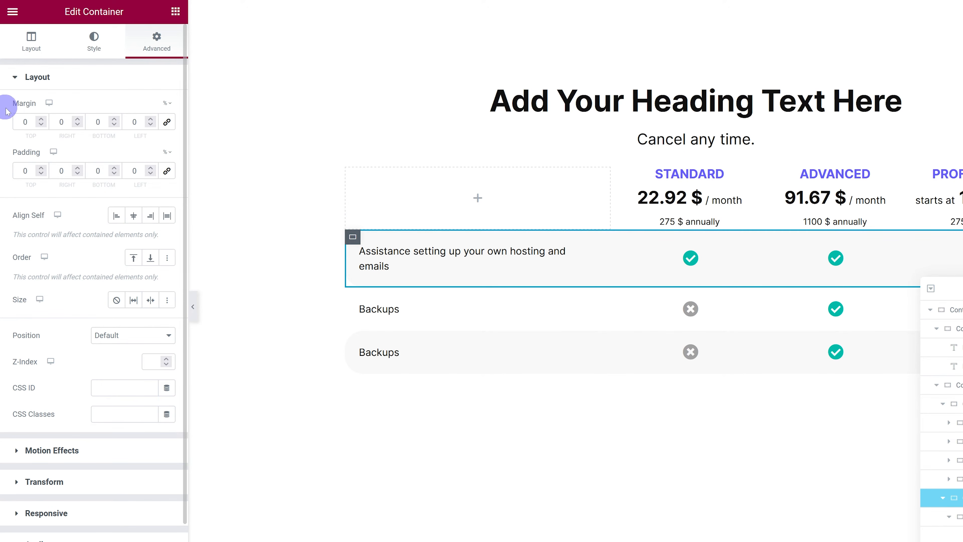
{"action": "type", "text": "5"}
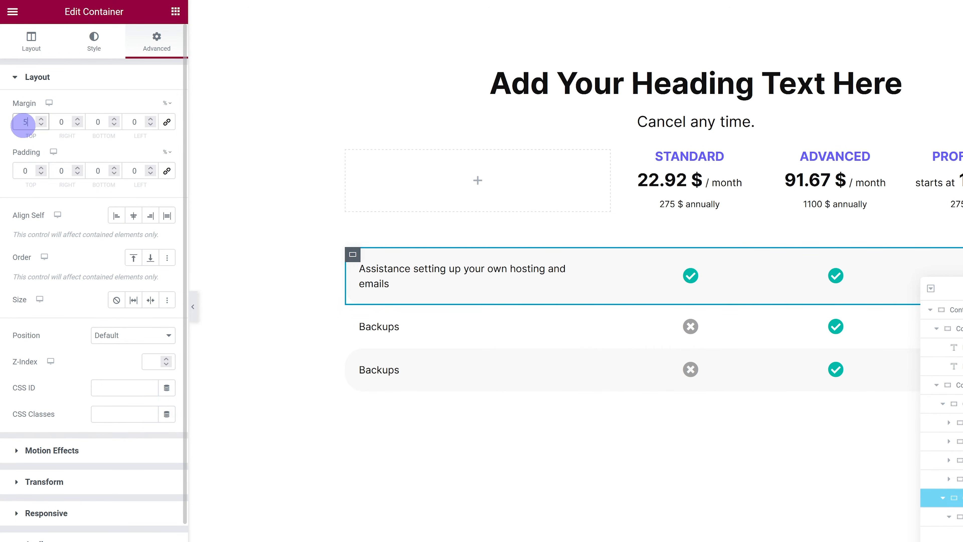
{"action": "type", "text": "2"}
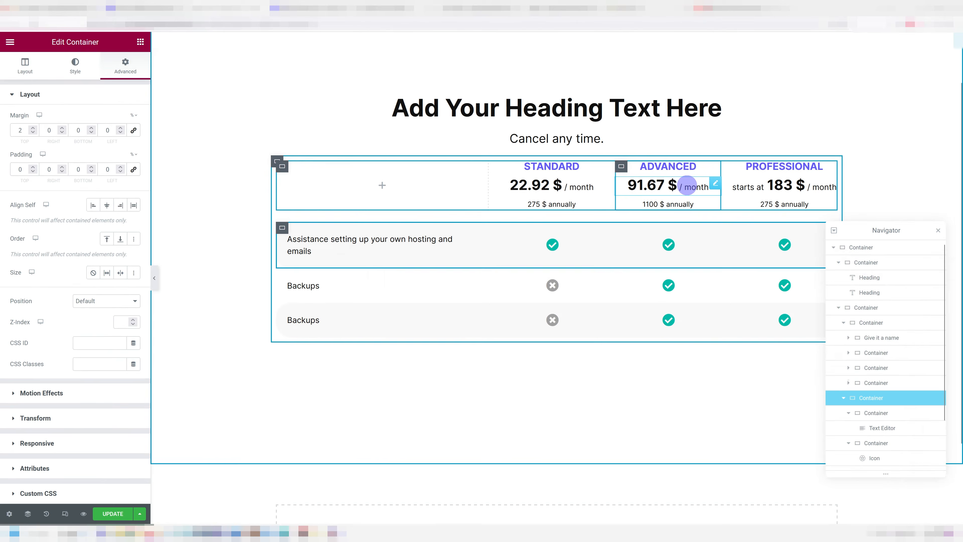
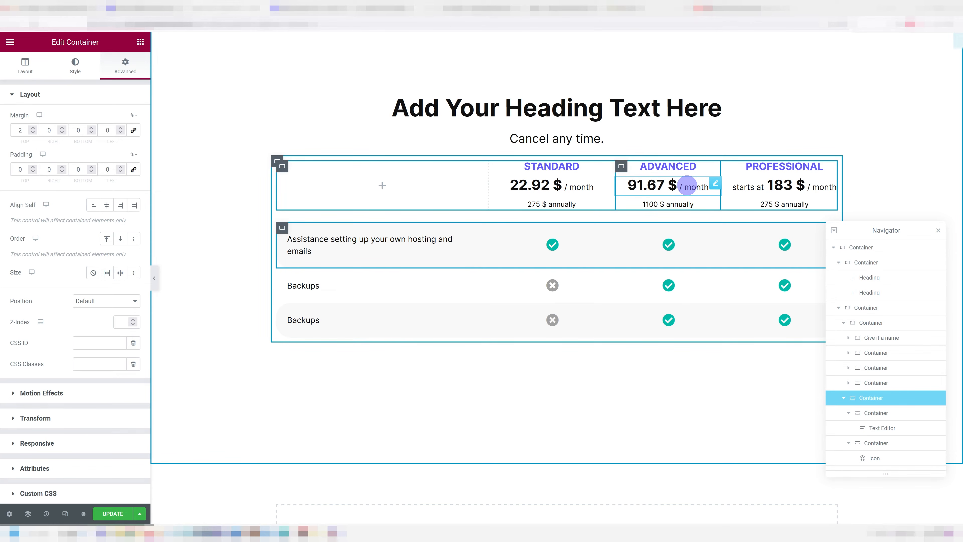
Duplicate the white Backups row and move the copy below the grey Backups row.
{"action": "left_click", "coordinate": [834, 448]}
{"action": "right_click", "coordinate": [842, 448]}
{"action": "left_click", "coordinate": [899, 366]}
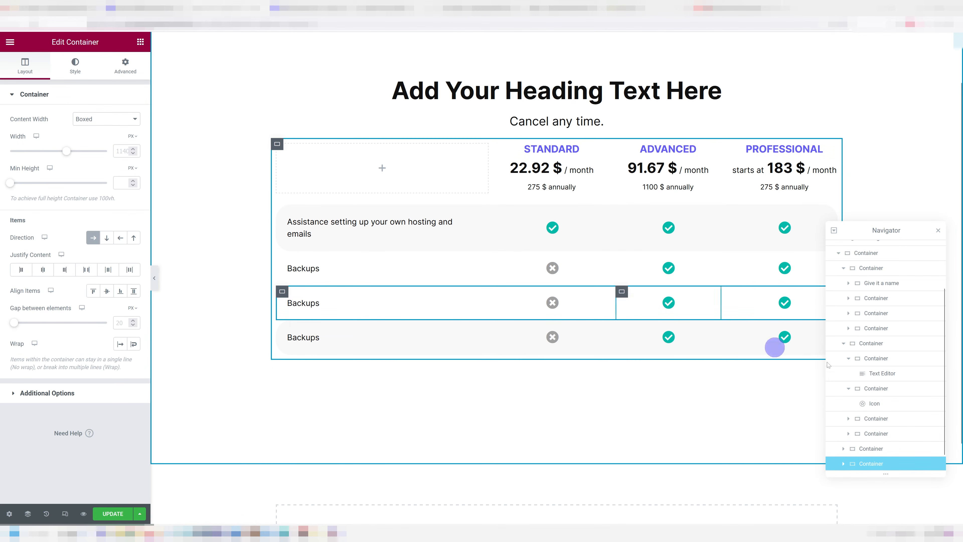
{"action": "scroll", "coordinate": [870, 441], "scroll_direction": "down", "scroll_amount": 1}
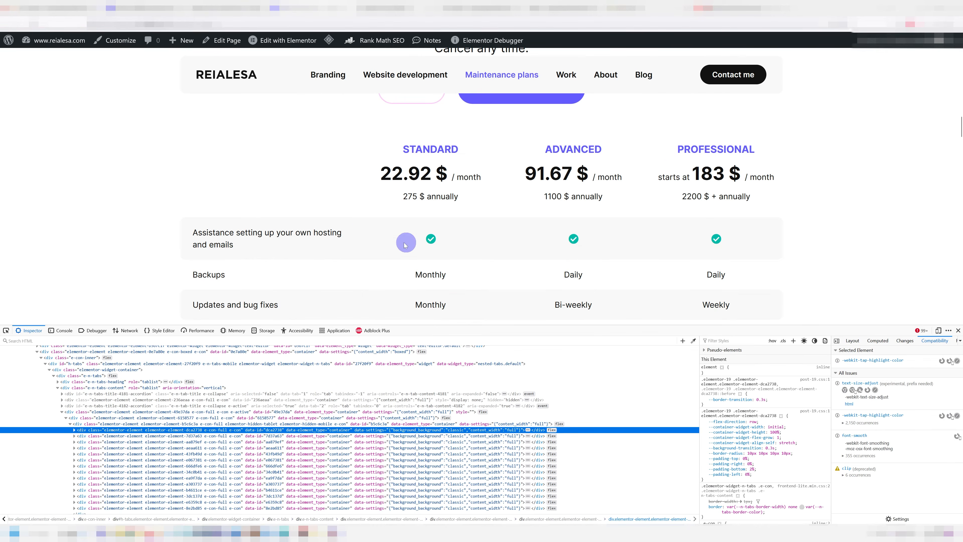
{"action": "scroll", "coordinate": [379, 197], "scroll_direction": "down", "scroll_amount": 3}
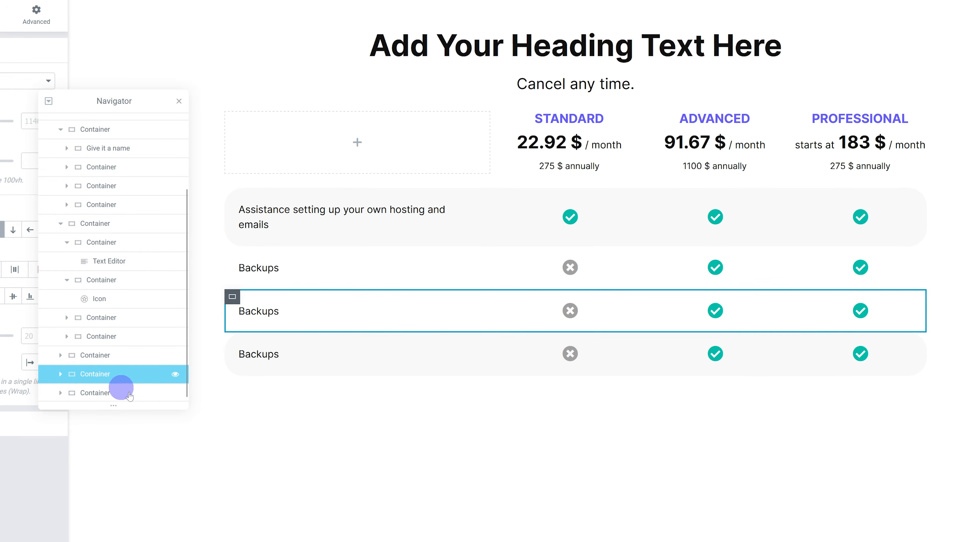
{"action": "left_click_drag", "start_coordinate": [98, 375], "coordinate": [98, 394]}
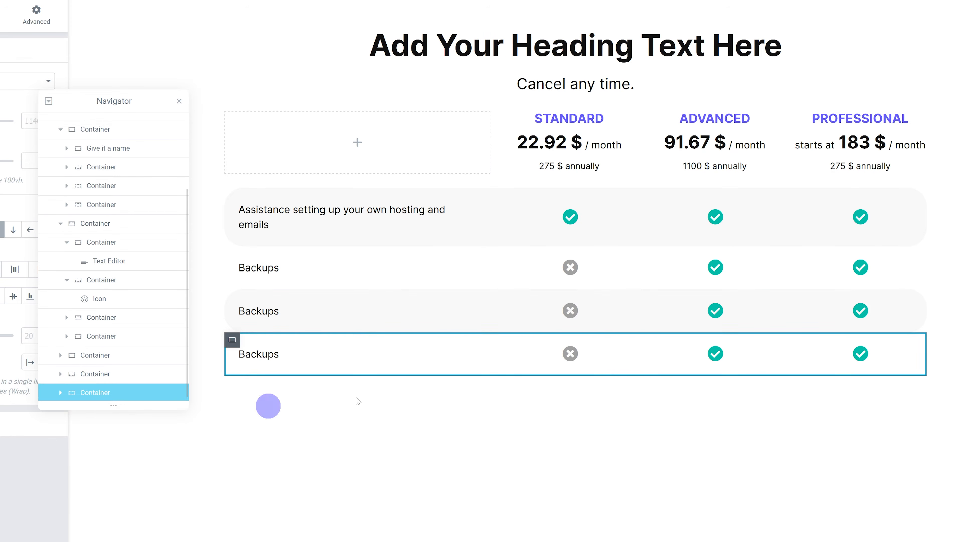
Duplicate the grey and white Backups rows once more, reordering the copies so the row backgrounds alternate down to a white last row.
{"action": "right_click", "coordinate": [98, 373]}
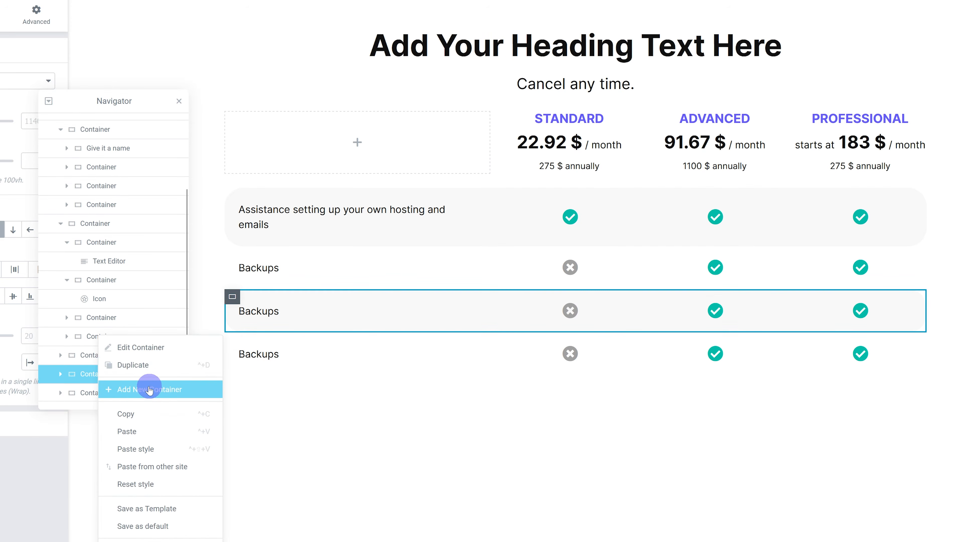
{"action": "left_click", "coordinate": [141, 364]}
{"action": "left_click_drag", "start_coordinate": [108, 372], "coordinate": [100, 391]}
{"action": "right_click", "coordinate": [112, 367]}
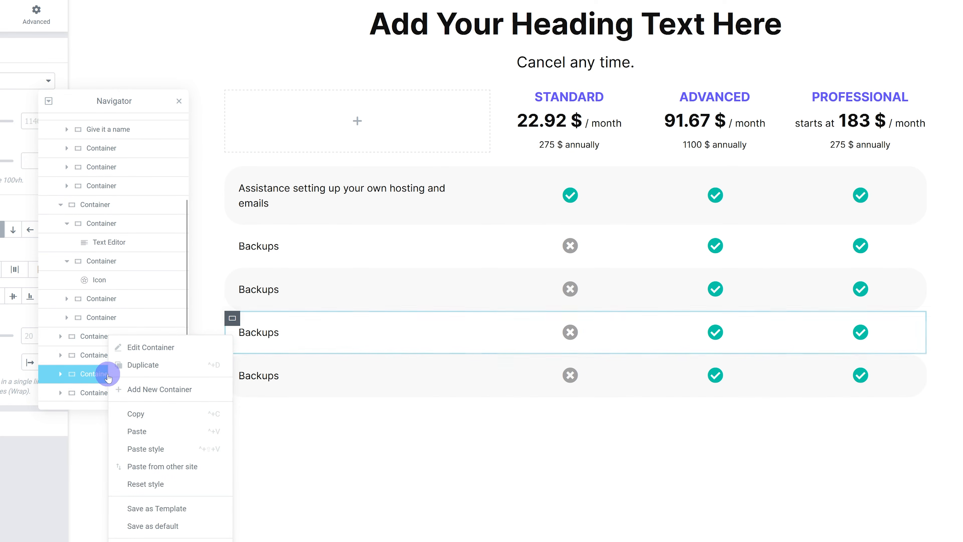
{"action": "left_click", "coordinate": [122, 365]}
{"action": "left_click_drag", "start_coordinate": [109, 383], "coordinate": [104, 392]}
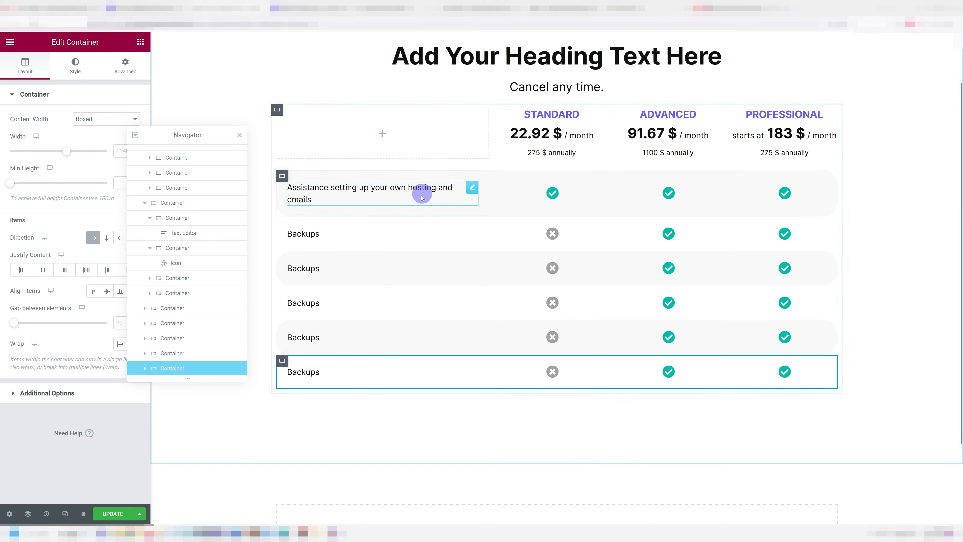
Dock the floating Navigator beside the canvas and check the grey Backups row's containers.
{"action": "left_click", "coordinate": [558, 193]}
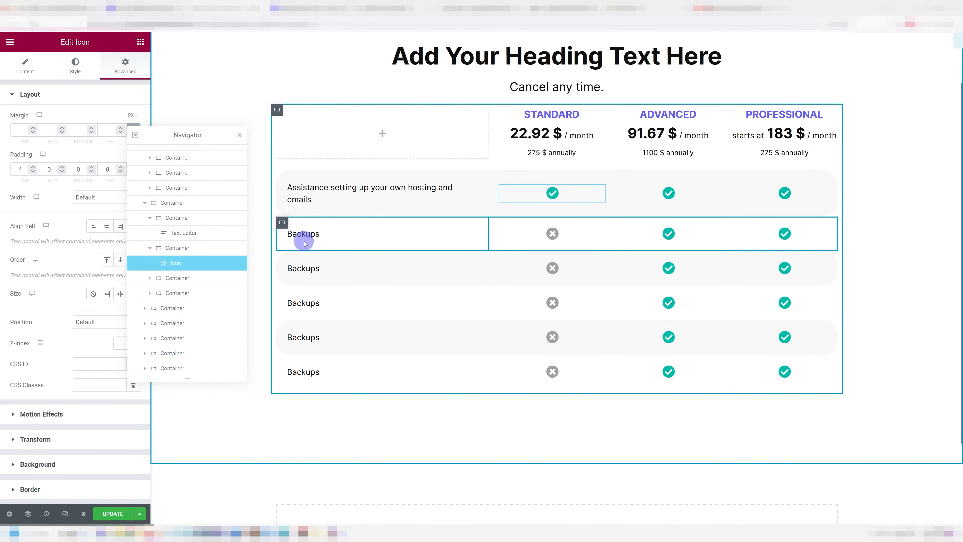
{"action": "left_click", "coordinate": [281, 259]}
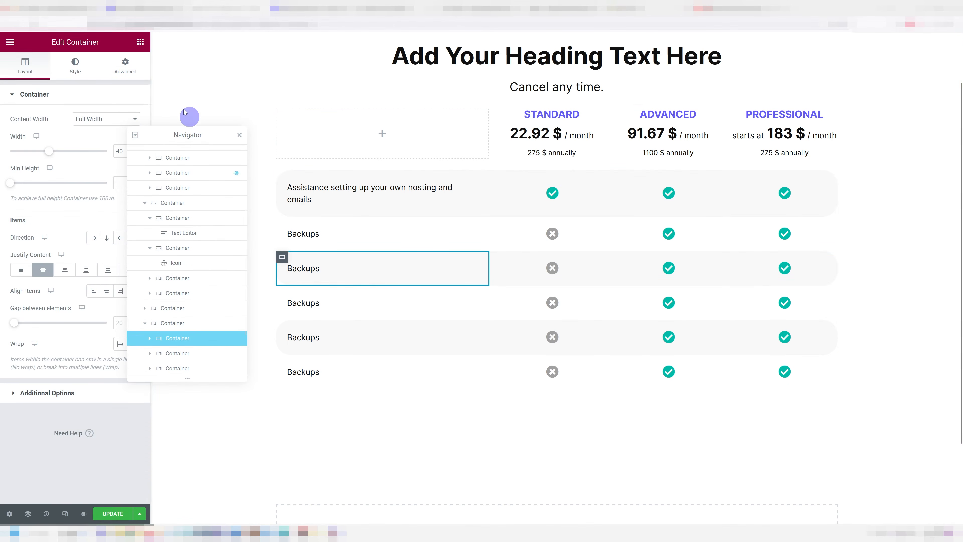
{"action": "left_click_drag", "start_coordinate": [186, 135], "coordinate": [922, 152]}
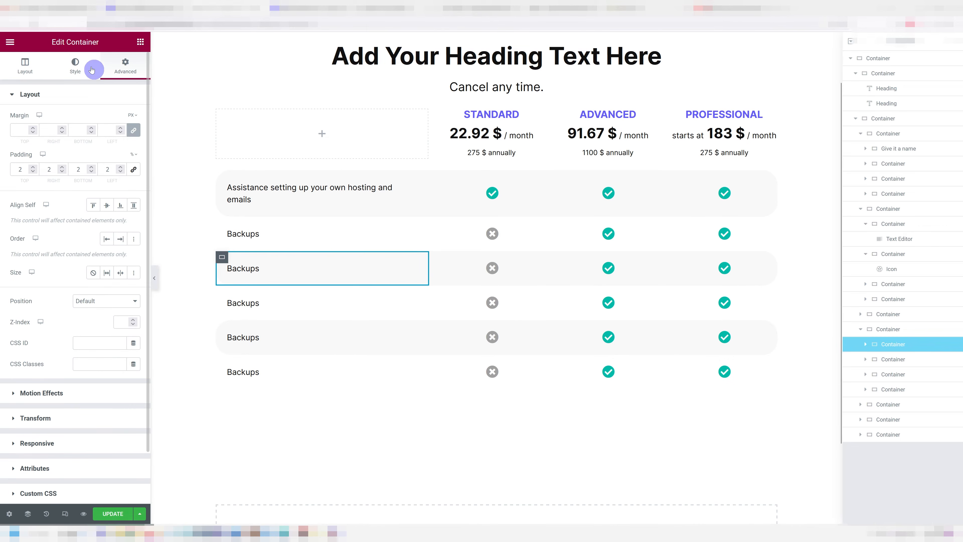
{"action": "left_click", "coordinate": [76, 66]}
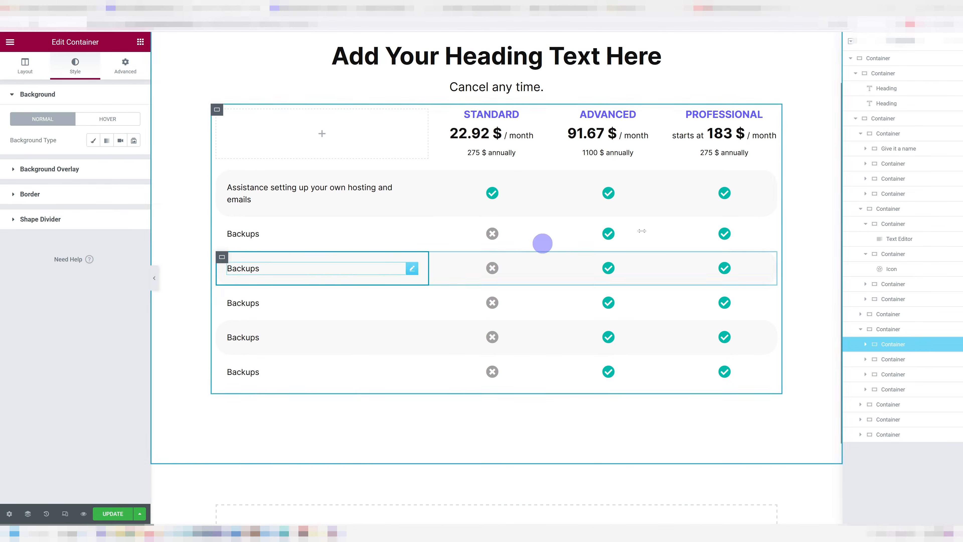
{"action": "left_click", "coordinate": [514, 234]}
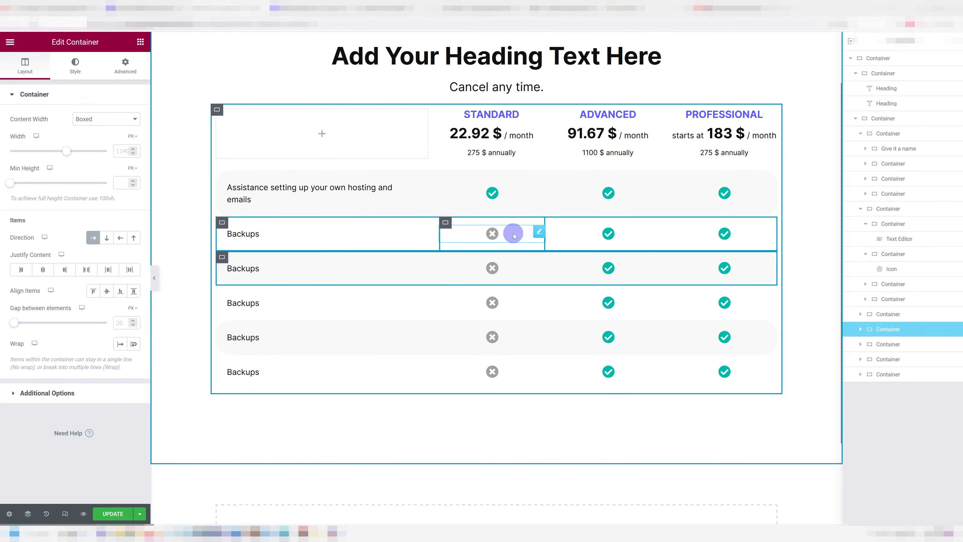
Examine the spacing above the feature table on the published maintenance plans page for comparison.
{"action": "scroll", "coordinate": [513, 233], "scroll_direction": "up", "scroll_amount": 2}
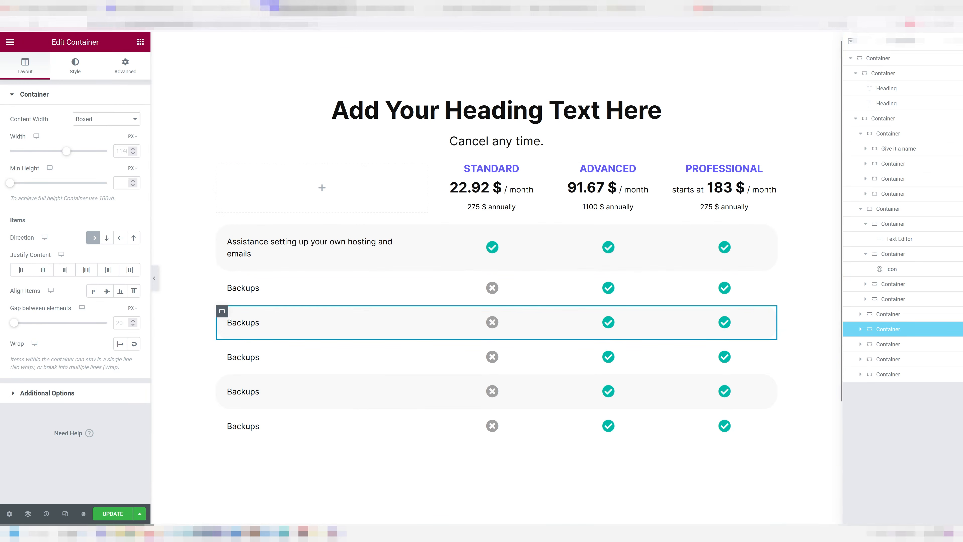
{"action": "left_click", "coordinate": [303, 4]}
{"action": "scroll", "coordinate": [445, 181], "scroll_direction": "up", "scroll_amount": 6}
{"action": "scroll", "coordinate": [438, 188], "scroll_direction": "down", "scroll_amount": 3}
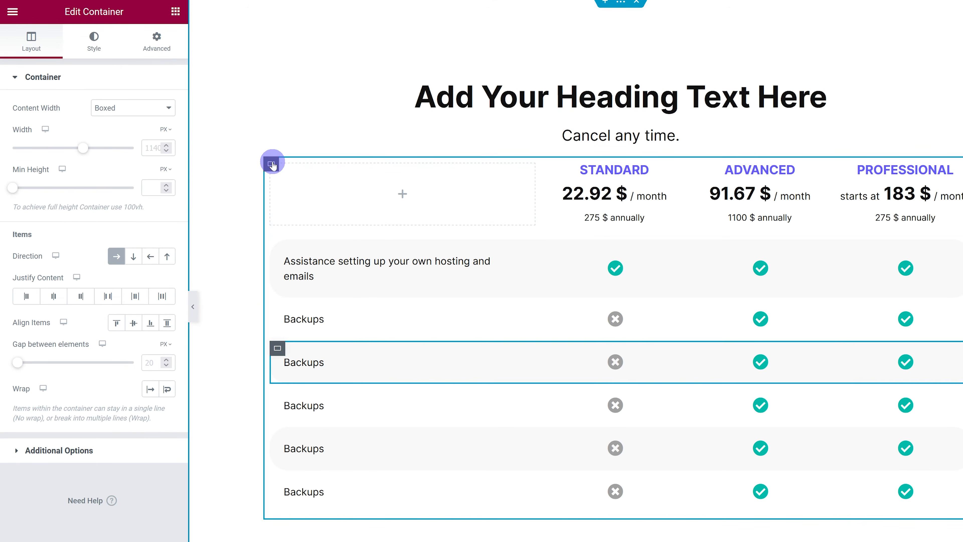
Switch the pricing table parent container's padding to percent, with 3 percent at the top and 0 on the other sides.
{"action": "left_click", "coordinate": [272, 164]}
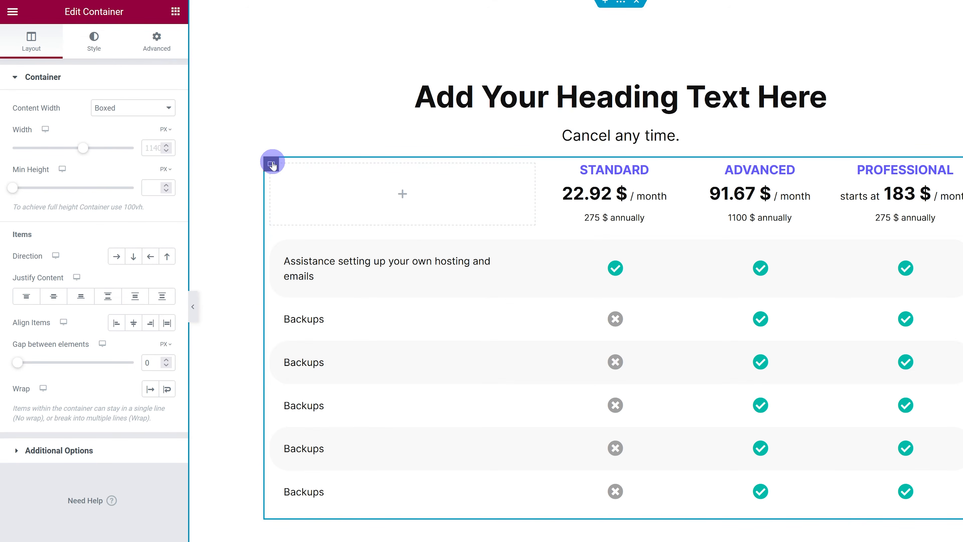
{"action": "left_click", "coordinate": [166, 39]}
{"action": "left_click", "coordinate": [170, 171]}
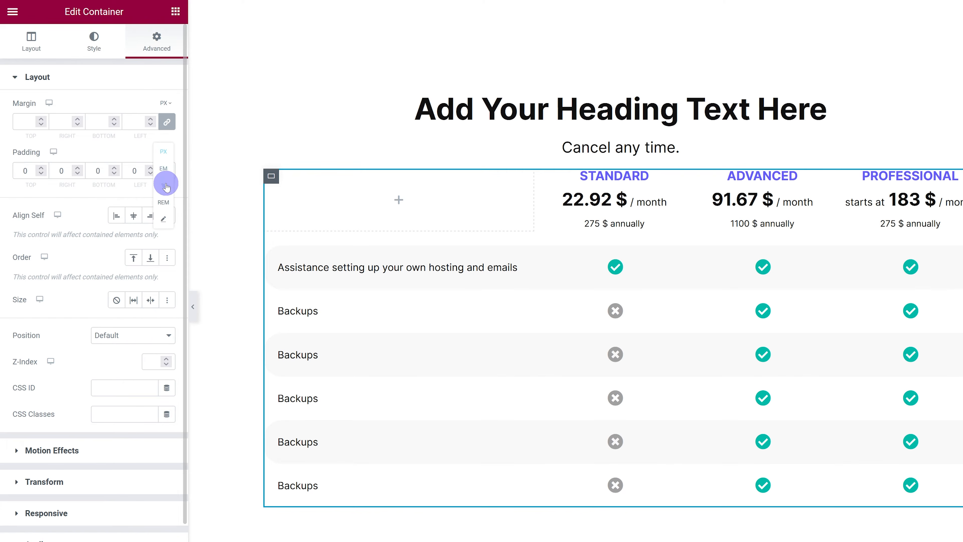
{"action": "left_click", "coordinate": [165, 185]}
{"action": "left_click", "coordinate": [21, 168]}
{"action": "type", "text": "2"}
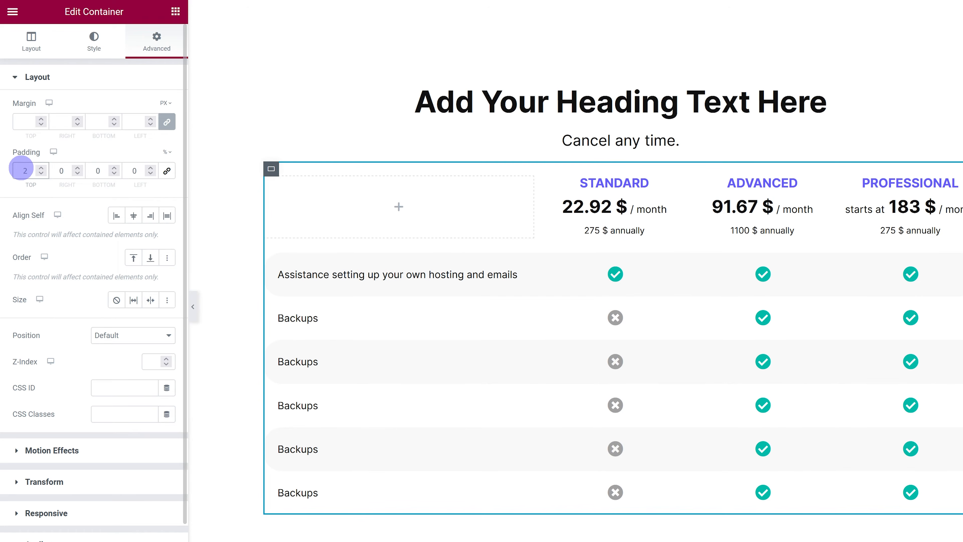
{"action": "type", "text": "3"}
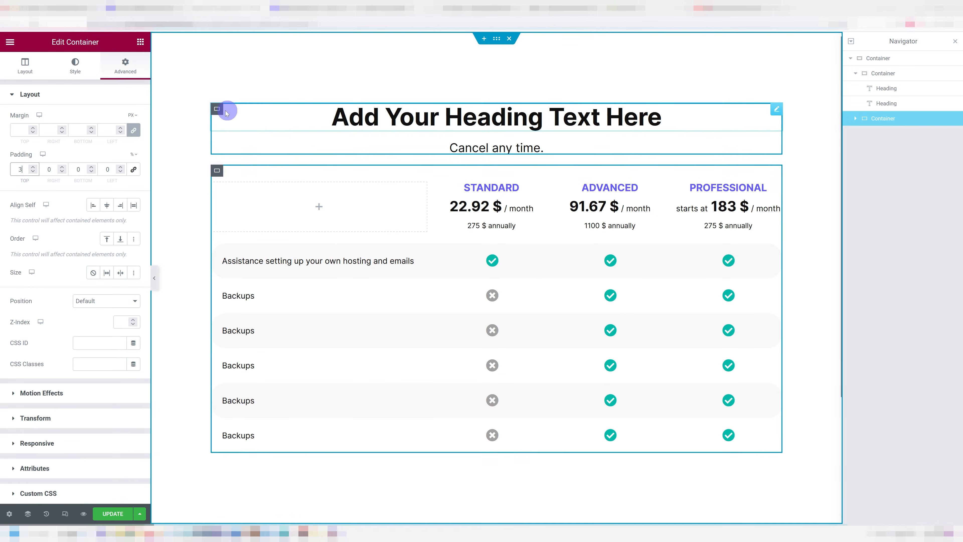
Duplicate the heading container and move the copy below the pricing table container.
{"action": "left_click", "coordinate": [218, 111]}
{"action": "right_click", "coordinate": [219, 112]}
{"action": "left_click", "coordinate": [242, 135]}
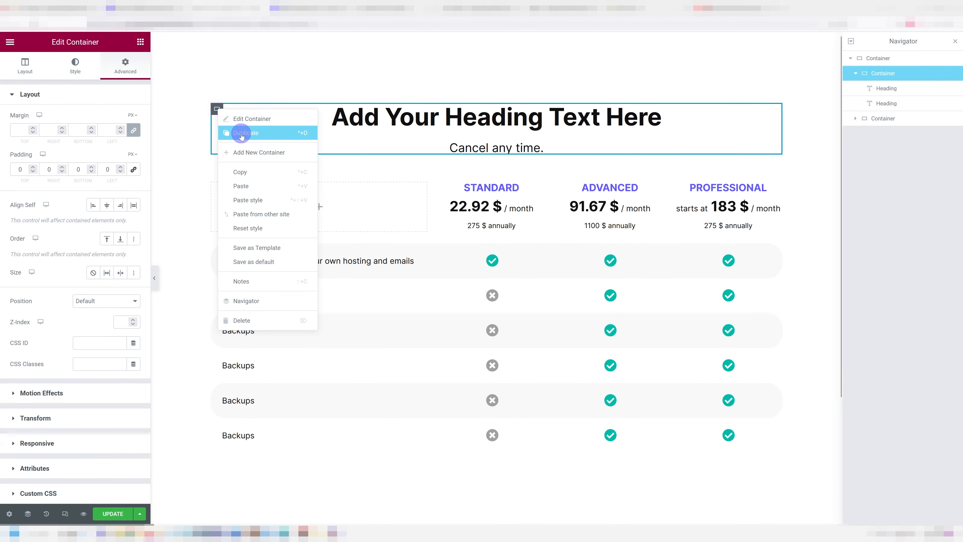
{"action": "left_click_drag", "start_coordinate": [892, 124], "coordinate": [886, 141]}
Delete the large "Add Your Heading Text Here" heading from the copied container below the table.
{"action": "scroll", "coordinate": [422, 429], "scroll_direction": "down", "scroll_amount": 2}
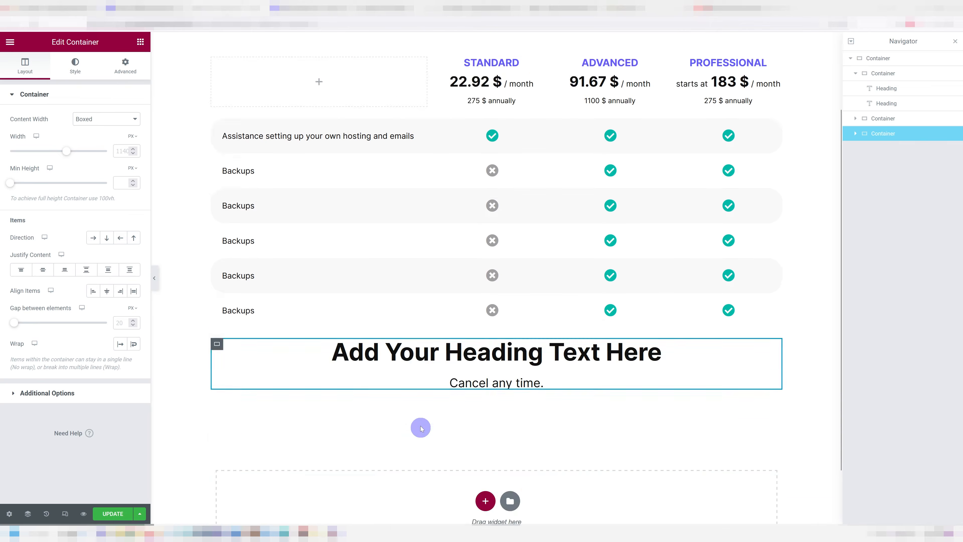
{"action": "scroll", "coordinate": [421, 428], "scroll_direction": "down", "scroll_amount": 2}
{"action": "right_click", "coordinate": [489, 288]}
{"action": "left_click", "coordinate": [516, 474]}
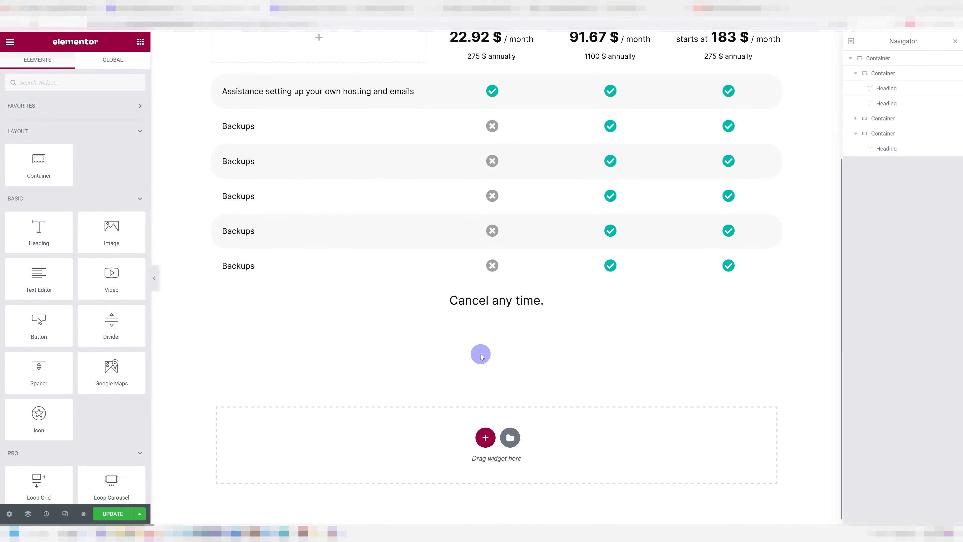
Change the copied "Cancel any time." heading below the table to "🐣 Let's get started." and align it left.
{"action": "left_click", "coordinate": [480, 301]}
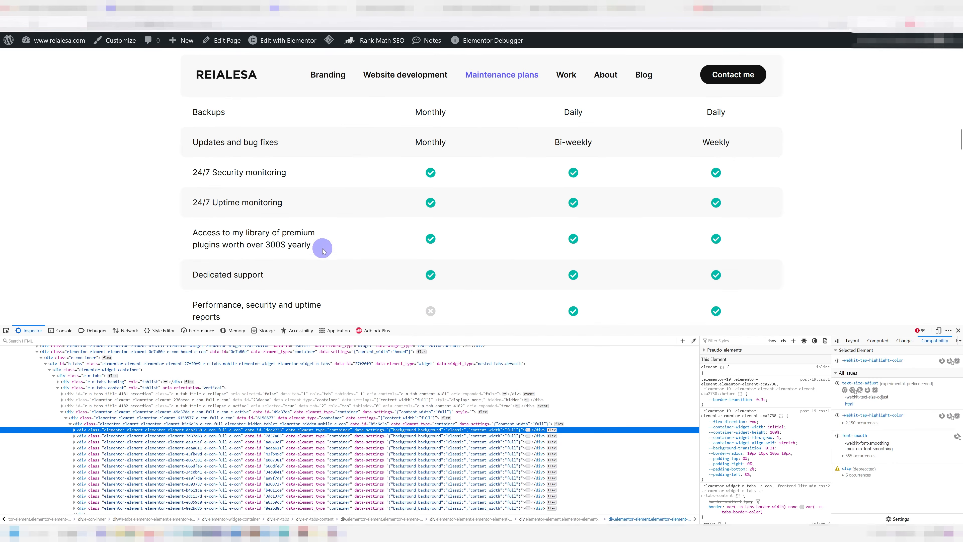
{"action": "scroll", "coordinate": [323, 250], "scroll_direction": "down", "scroll_amount": 5}
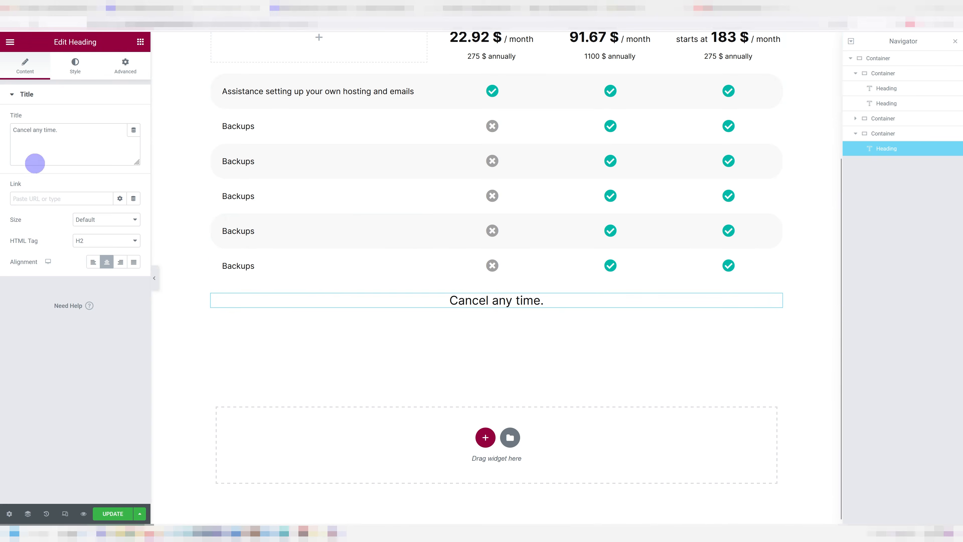
{"action": "left_click", "coordinate": [73, 149]}
{"action": "key", "text": "ctrl+a"}
{"action": "type", "text": "🐣 Let's get started."}
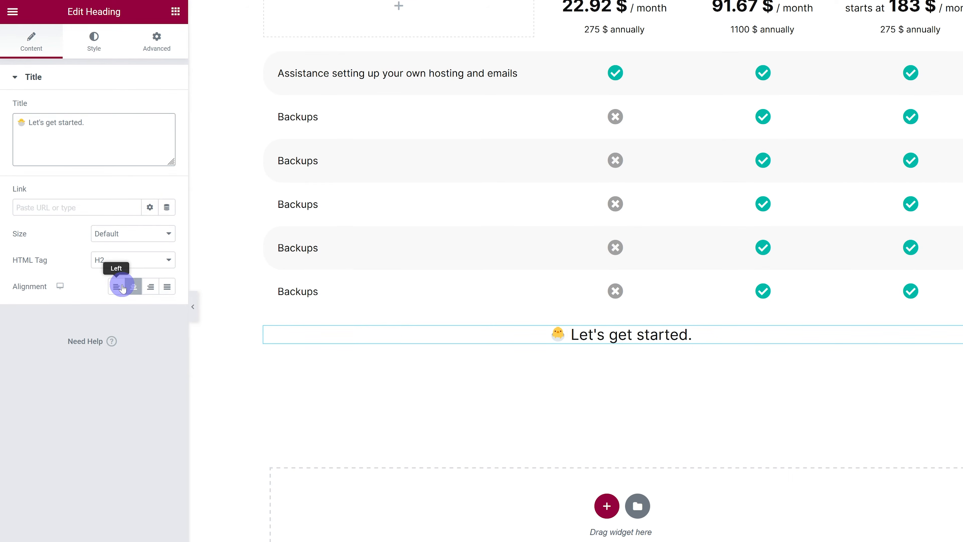
{"action": "left_click", "coordinate": [122, 287]}
Add a Button widget below the "Let's get started." heading and arrange their container's items in a row with space between.
{"action": "left_click", "coordinate": [175, 11]}
{"action": "type", "text": "but"}
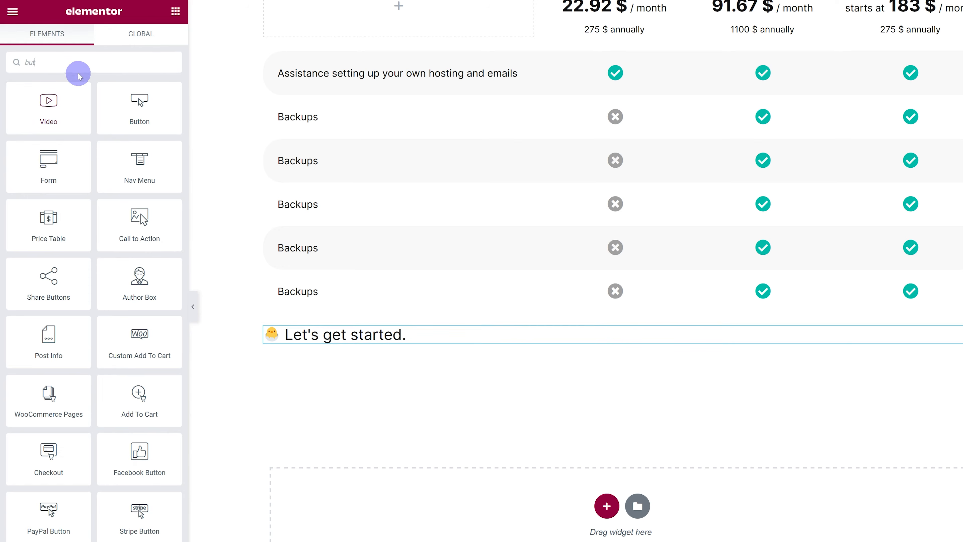
{"action": "type", "text": "ton"}
{"action": "left_click_drag", "start_coordinate": [53, 99], "coordinate": [514, 355]}
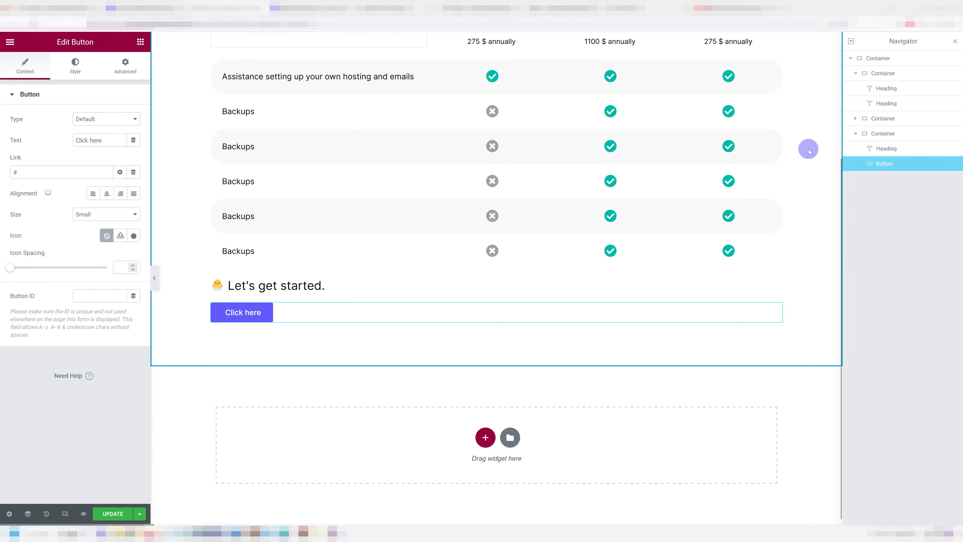
{"action": "left_click", "coordinate": [873, 134]}
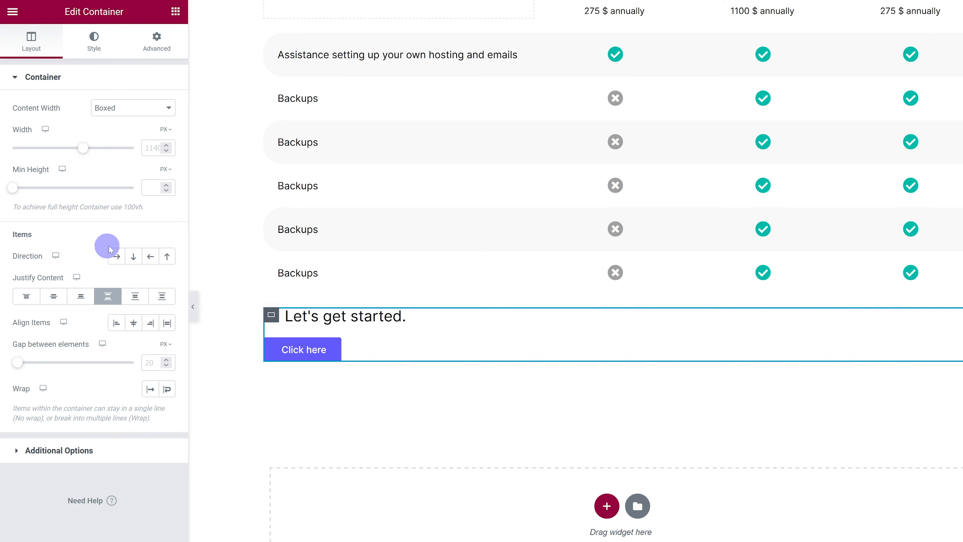
{"action": "left_click", "coordinate": [118, 254]}
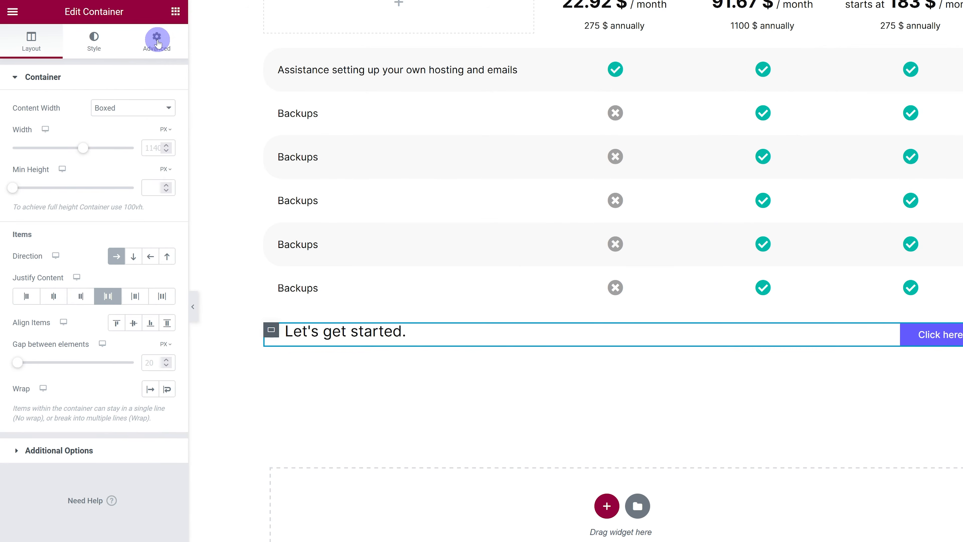
Set the "Let's get started." container's padding to 3 percent on all four sides.
{"action": "left_click", "coordinate": [157, 44]}
{"action": "left_click", "coordinate": [164, 185]}
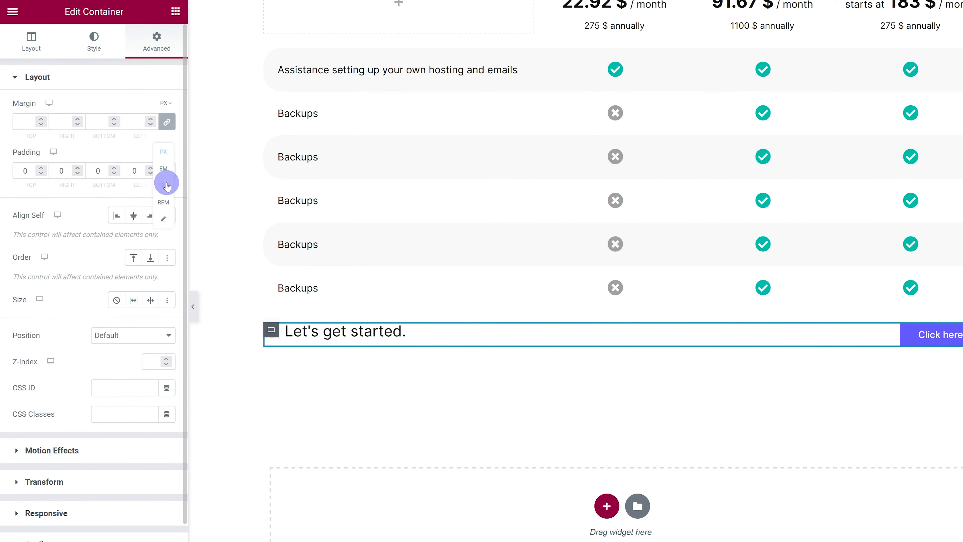
{"action": "type", "text": "3"}
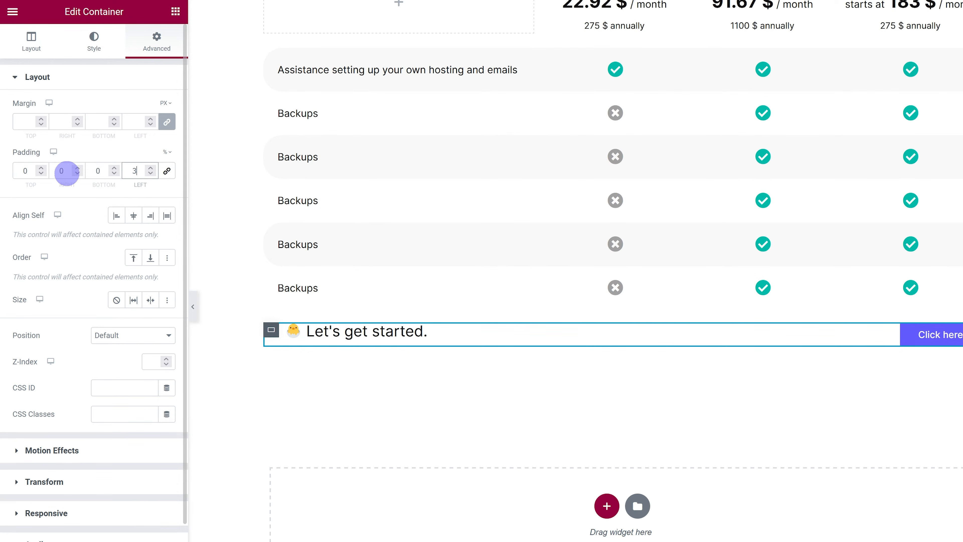
{"action": "double_click", "coordinate": [25, 171]}
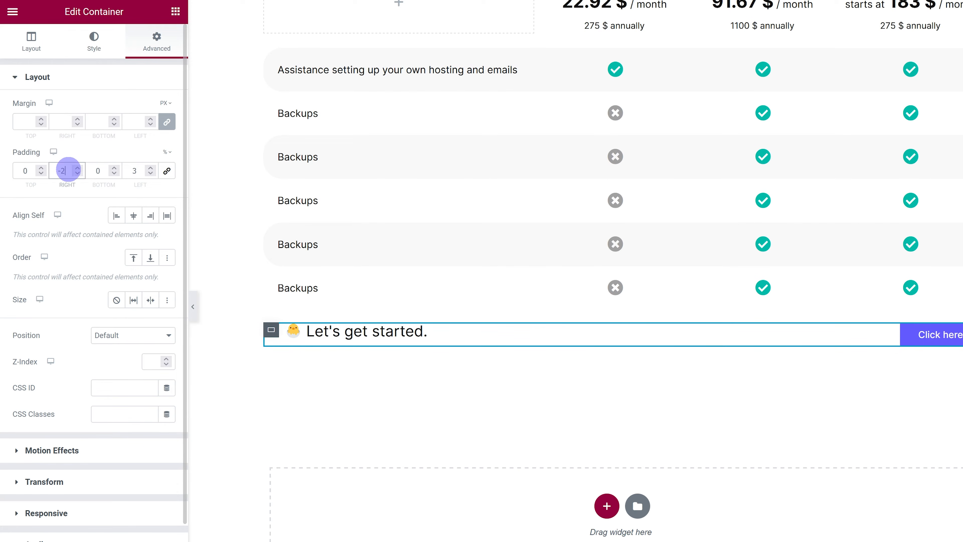
{"action": "type", "text": "3"}
{"action": "double_click", "coordinate": [94, 171]}
{"action": "type", "text": "5"}
{"action": "double_click", "coordinate": [24, 168]}
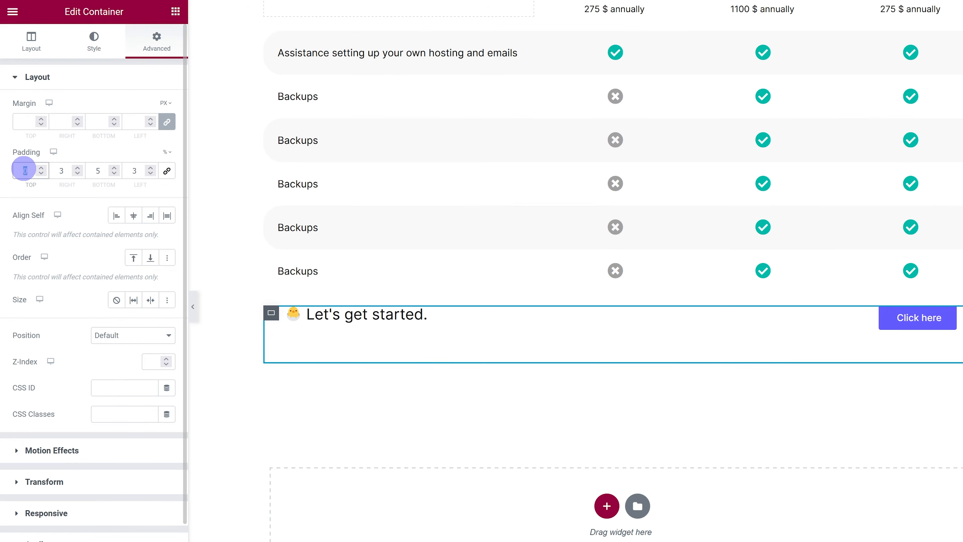
{"action": "type", "text": "5"}
{"action": "double_click", "coordinate": [94, 170]}
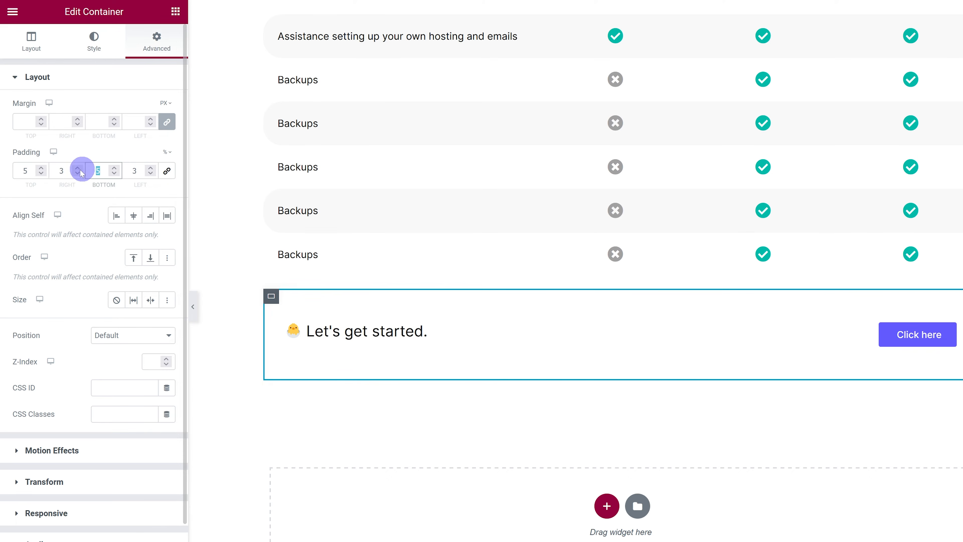
{"action": "type", "text": "3"}
{"action": "double_click", "coordinate": [25, 171]}
{"action": "type", "text": "3"}
Give the "Let's get started." container a classic background in the global purple colour.
{"action": "left_click", "coordinate": [96, 50]}
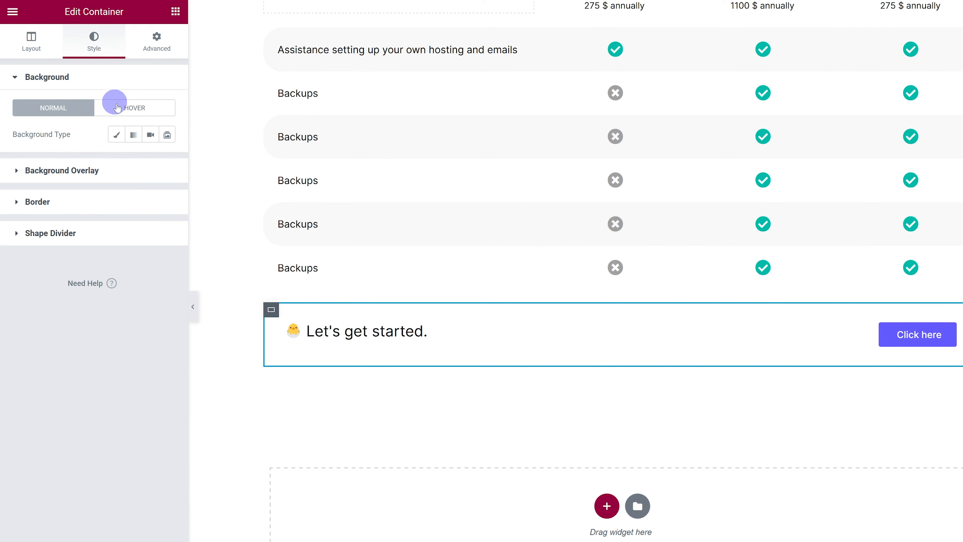
{"action": "left_click", "coordinate": [116, 135]}
{"action": "left_click", "coordinate": [151, 161]}
{"action": "left_click", "coordinate": [78, 227]}
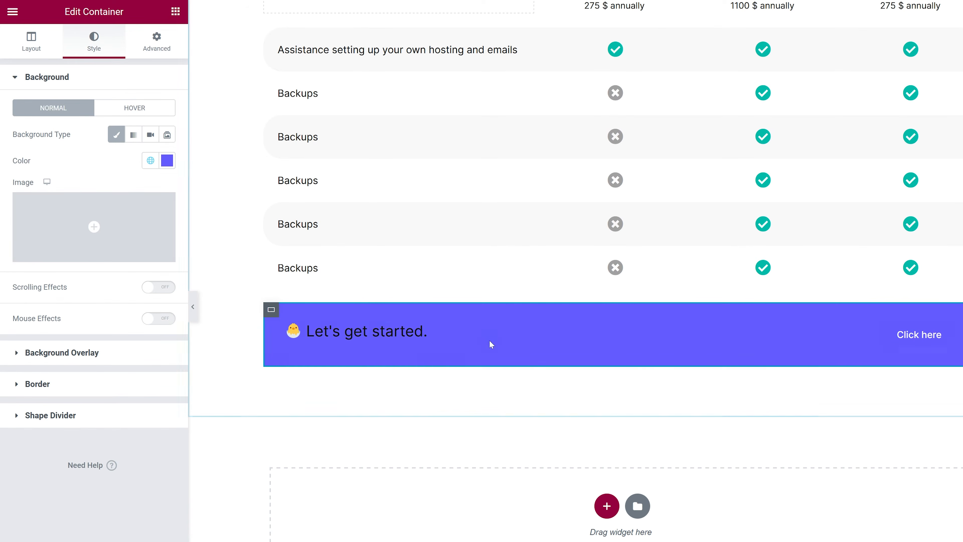
Set the text colour of the "Let's get started." heading to white.
{"action": "left_click", "coordinate": [346, 330]}
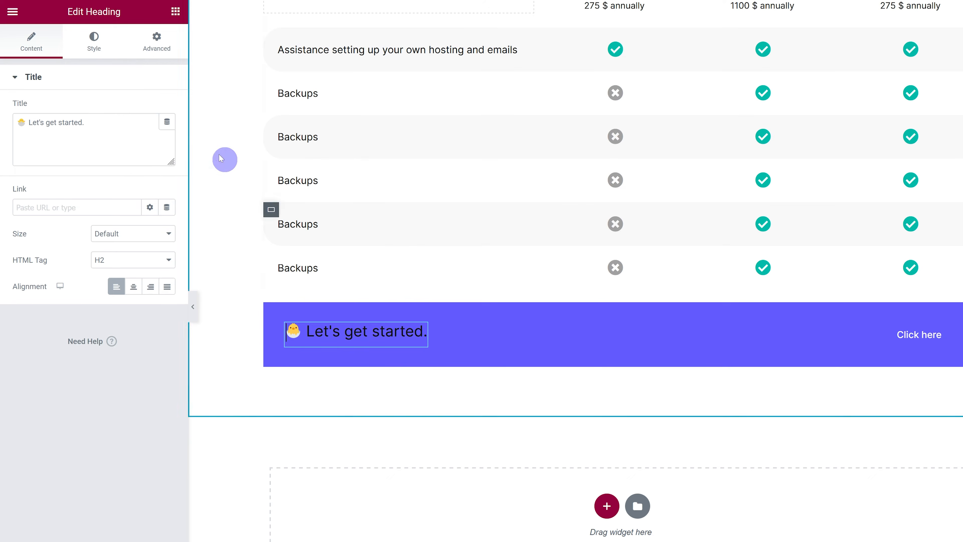
{"action": "left_click", "coordinate": [94, 41]}
{"action": "left_click", "coordinate": [165, 109]}
{"action": "left_click_drag", "start_coordinate": [116, 190], "coordinate": [13, 120]}
{"action": "left_click", "coordinate": [78, 118]}
Set the font weight of the "Let's get started." heading to Bold.
{"action": "left_click", "coordinate": [167, 135]}
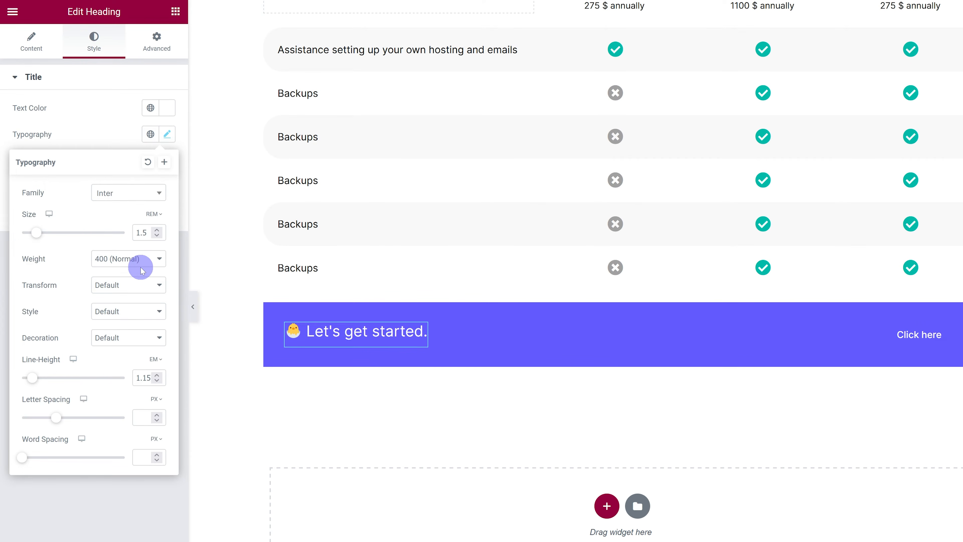
{"action": "left_click", "coordinate": [129, 262]}
{"action": "left_click", "coordinate": [131, 431]}
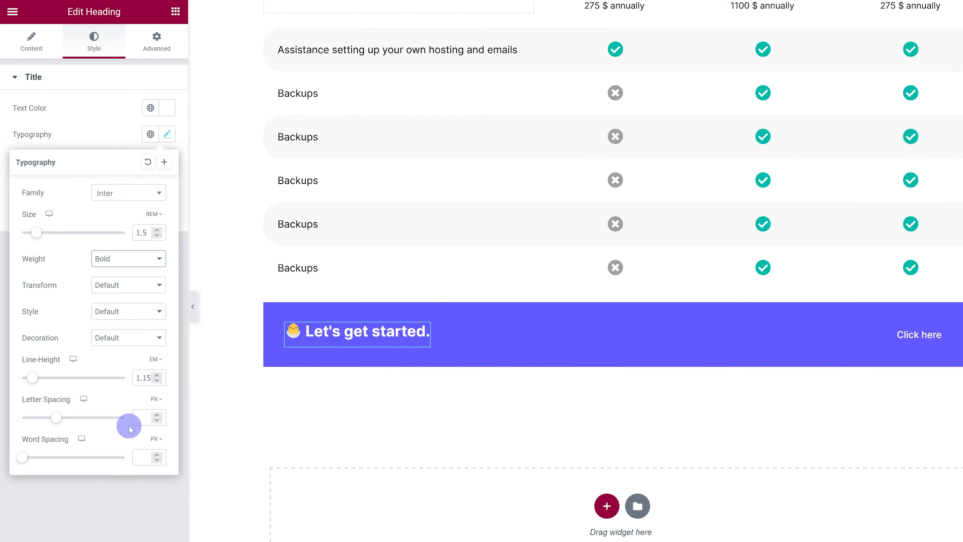
{"action": "left_click", "coordinate": [435, 299]}
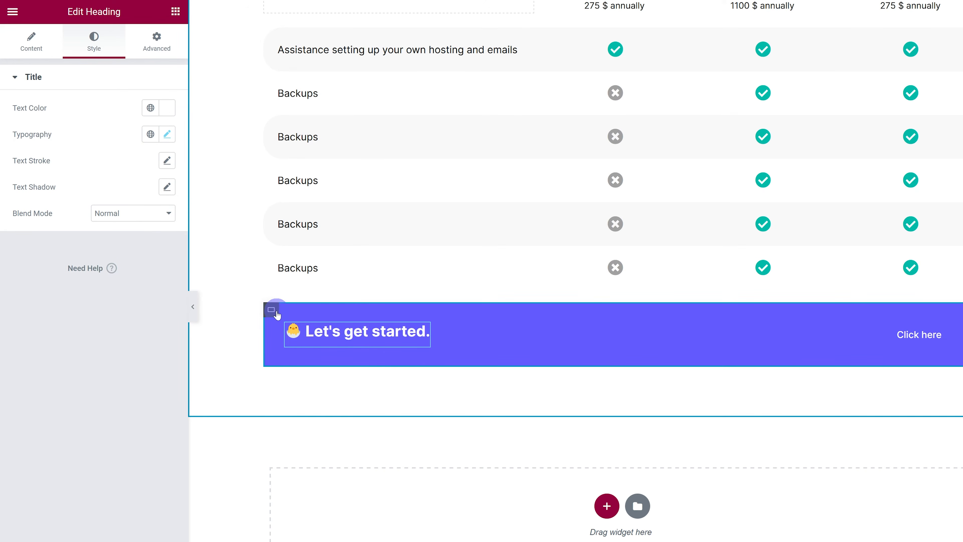
Try Space Around as the purple container's content justification and return it to Space Between.
{"action": "left_click", "coordinate": [274, 310]}
{"action": "left_click", "coordinate": [31, 41]}
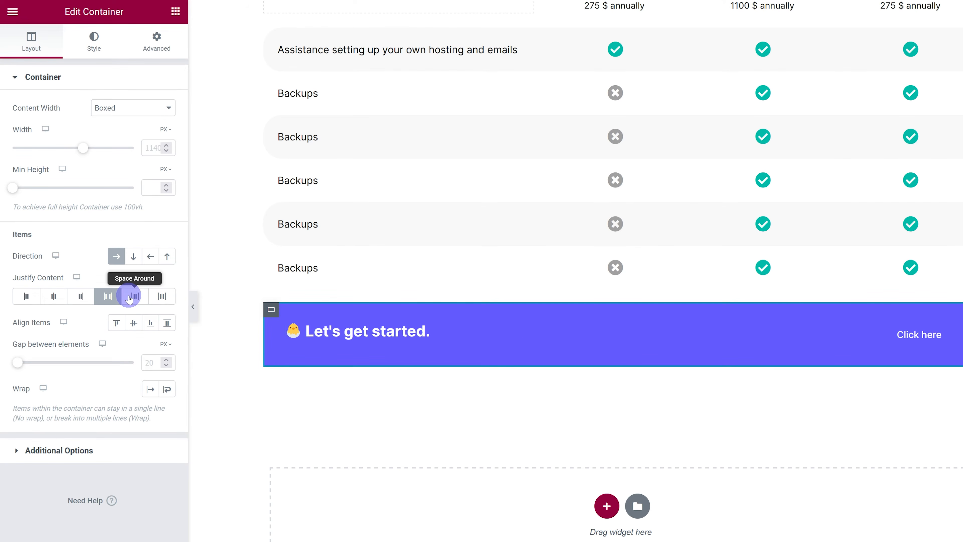
{"action": "left_click", "coordinate": [131, 296]}
{"action": "left_click", "coordinate": [110, 296]}
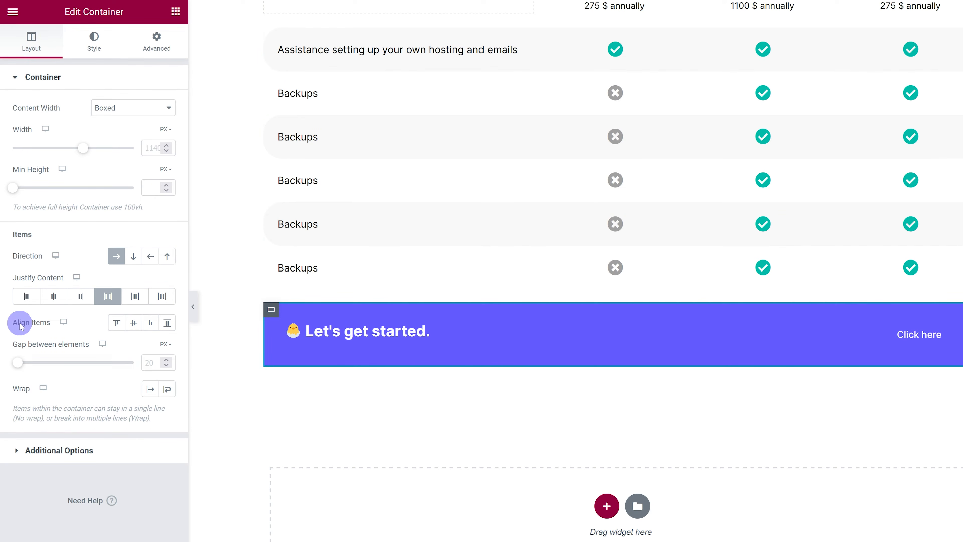
Align the items of the "Let's get started." banner container to the center and set its border radius to 30 px.
{"action": "left_click", "coordinate": [134, 323]}
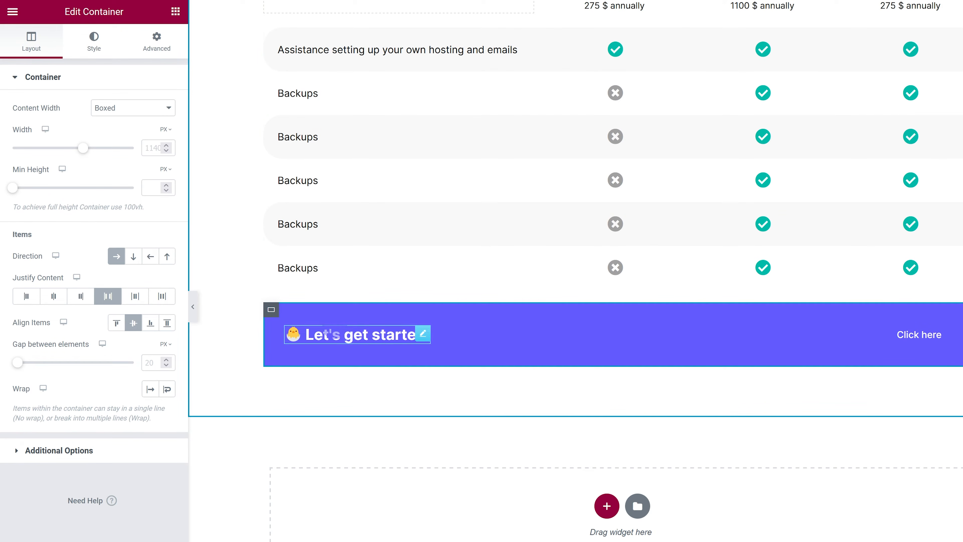
{"action": "left_click", "coordinate": [93, 53]}
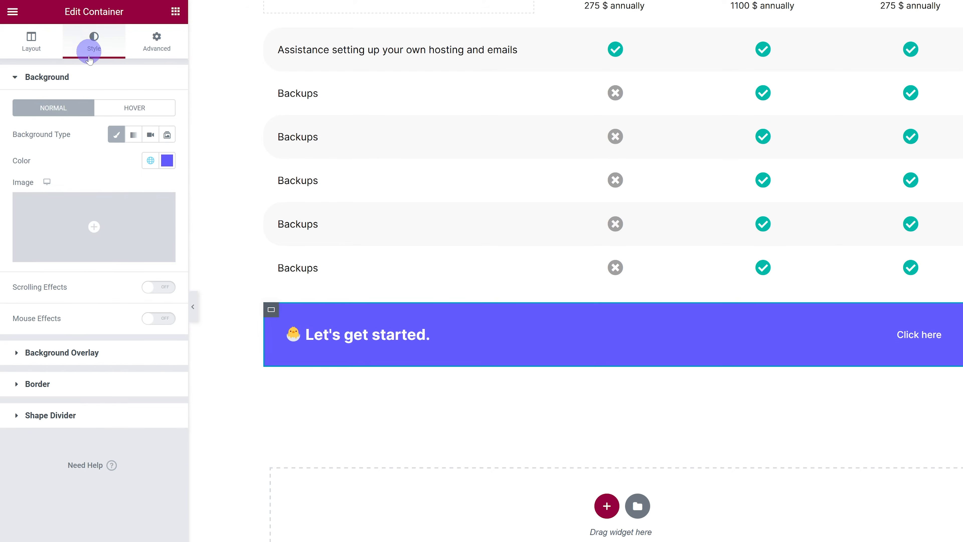
{"action": "left_click", "coordinate": [86, 377]}
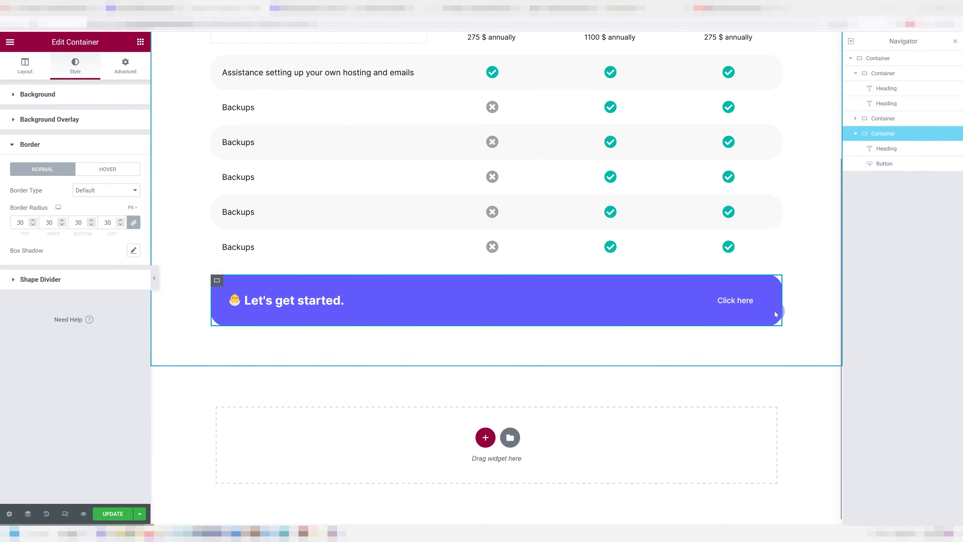
Set the text color of the banner's "Click here" button to the global violet.
{"action": "left_click", "coordinate": [937, 334]}
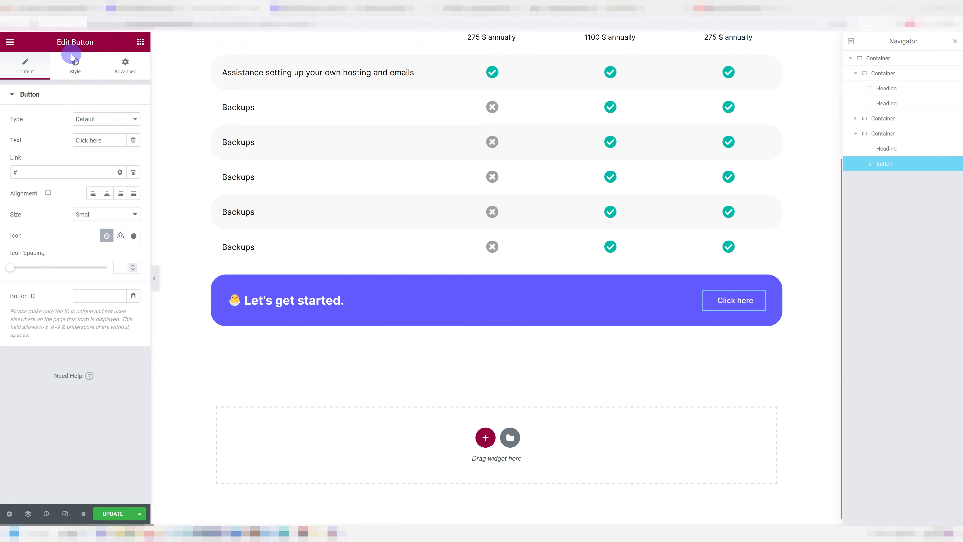
{"action": "left_click", "coordinate": [71, 66]}
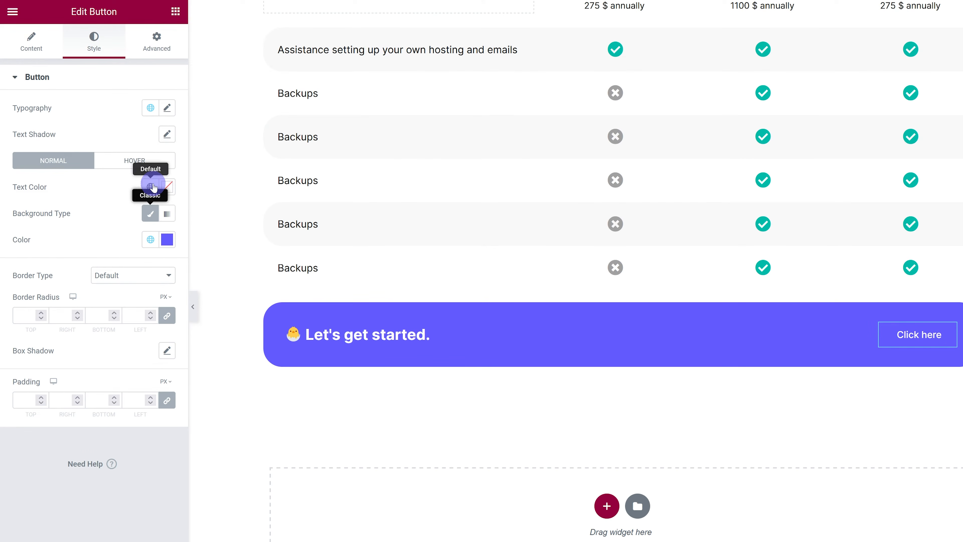
{"action": "left_click", "coordinate": [151, 186]}
{"action": "left_click", "coordinate": [72, 241]}
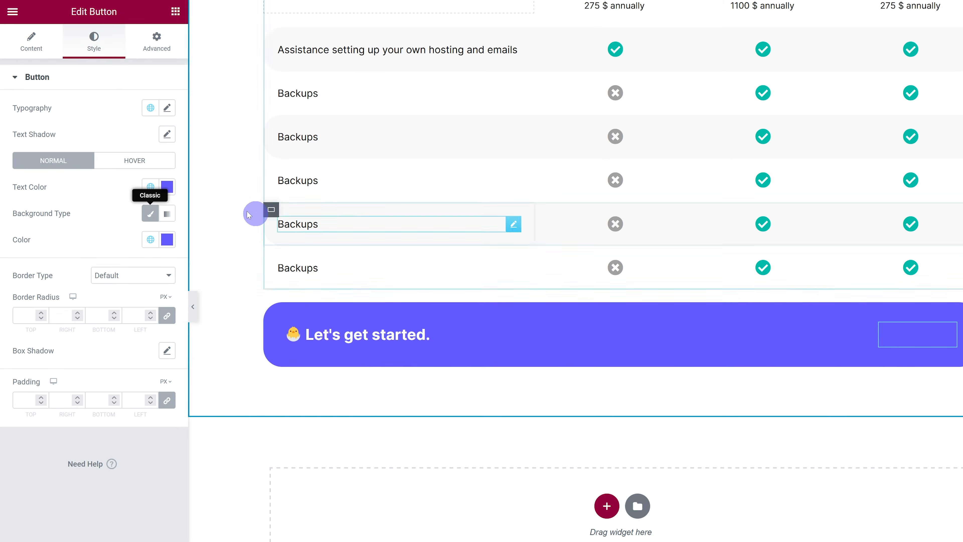
Give the "Click here" button a white background and a border radius of 100 px.
{"action": "left_click", "coordinate": [150, 239]}
{"action": "left_click", "coordinate": [167, 239]}
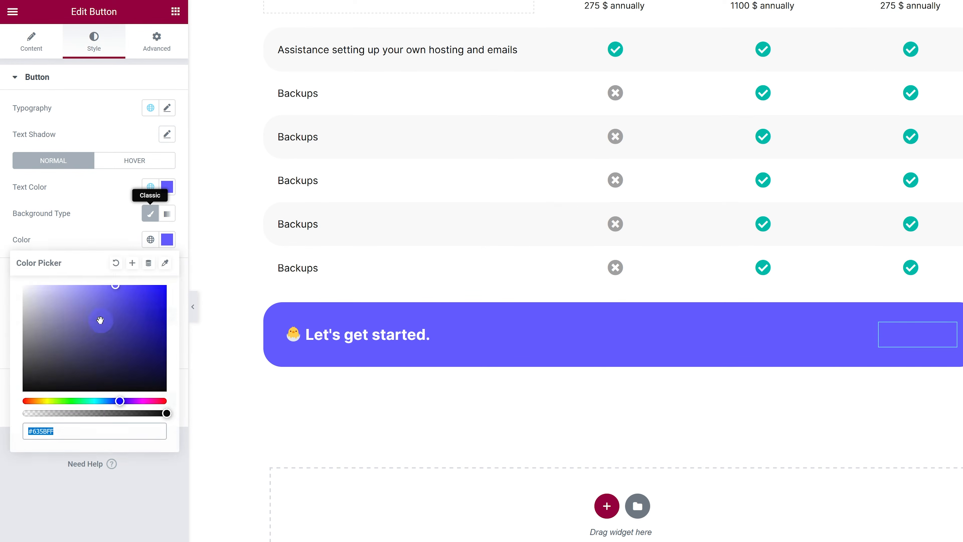
{"action": "left_click_drag", "start_coordinate": [100, 320], "coordinate": [1, 237]}
{"action": "left_click", "coordinate": [102, 231]}
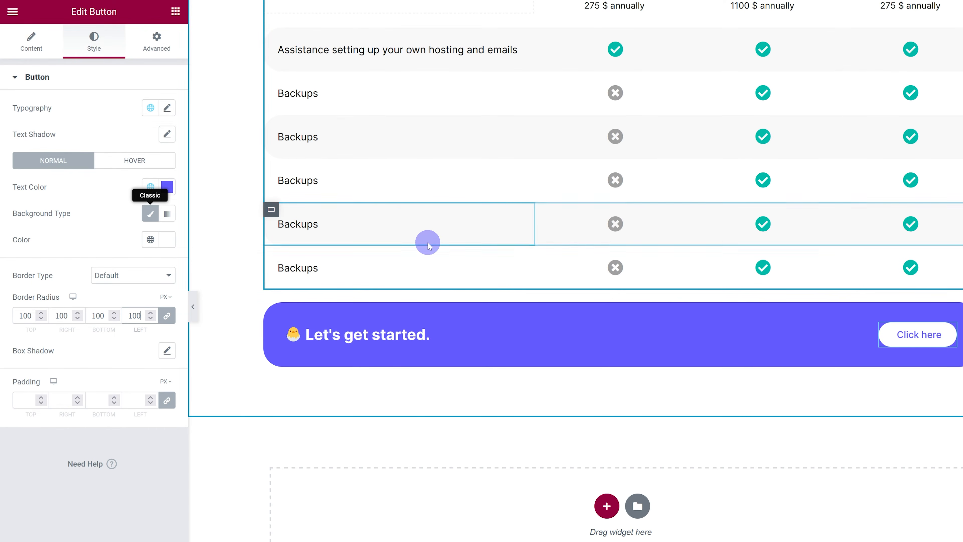
Set the "Click here" button's hover background color to the global light pink.
{"action": "left_click", "coordinate": [134, 160]}
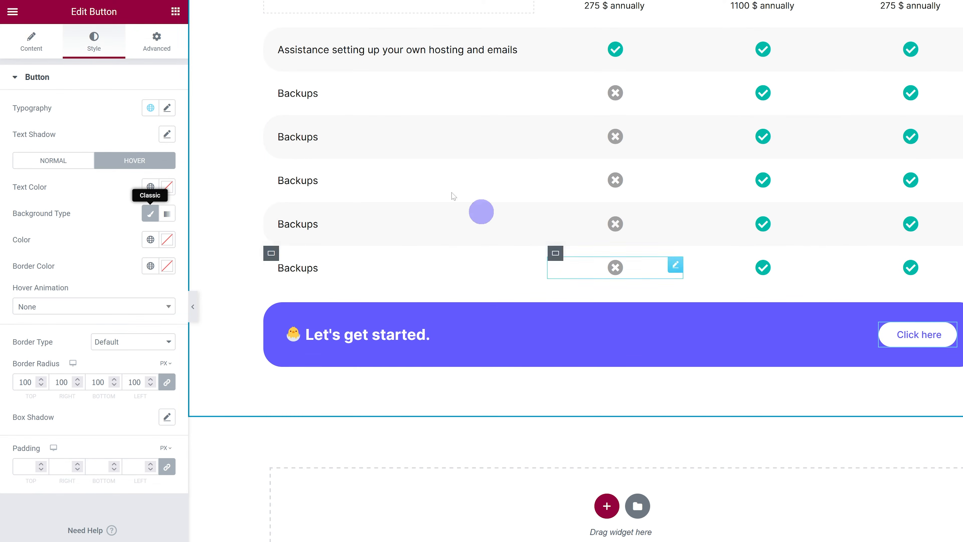
{"action": "left_click", "coordinate": [151, 239]}
{"action": "left_click", "coordinate": [92, 322]}
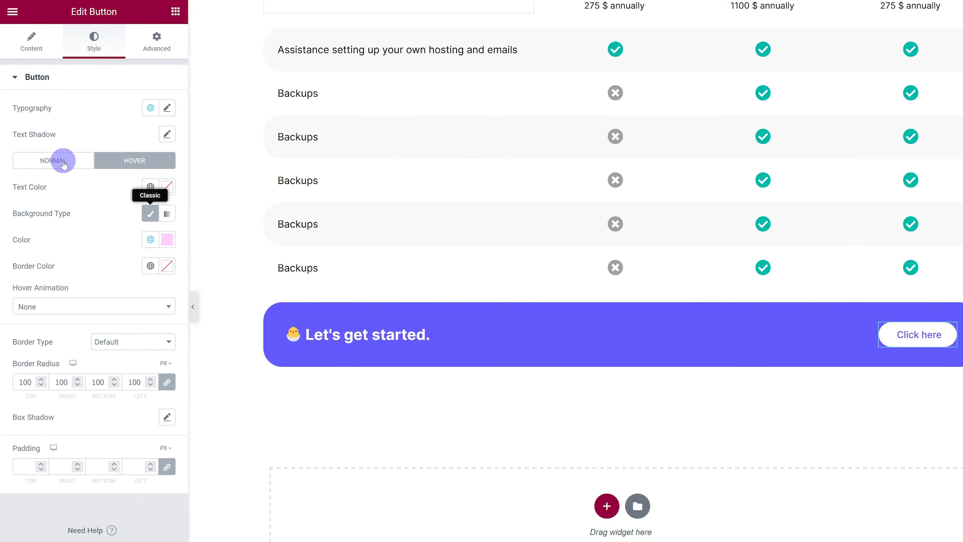
Set the font weight of the "Click here" button's text to Bold in its normal state.
{"action": "left_click", "coordinate": [63, 160]}
{"action": "left_click", "coordinate": [167, 108]}
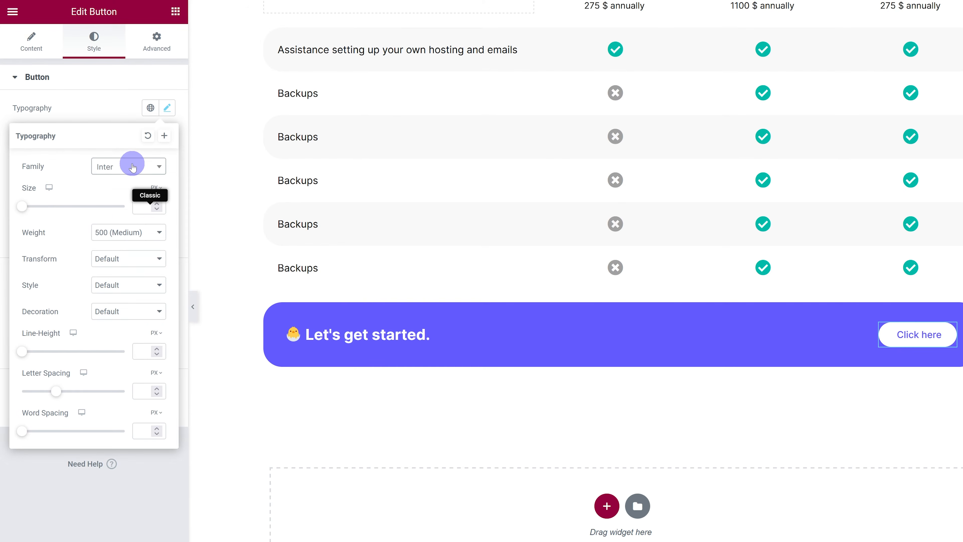
{"action": "left_click", "coordinate": [122, 232]}
{"action": "left_click", "coordinate": [101, 404]}
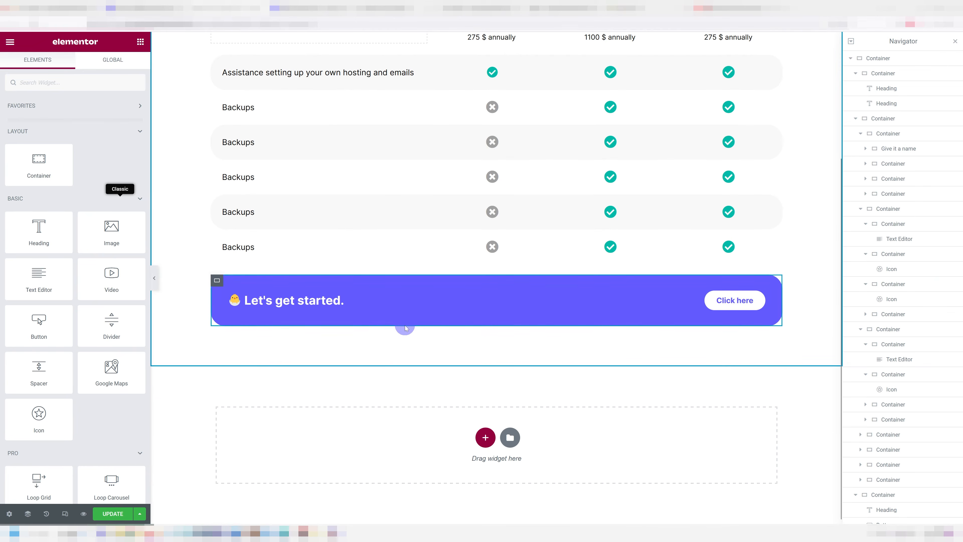
Copy the note "Prices shown do not include applicable taxes such as VAT." from the live Maintenance plans page.
{"action": "scroll", "coordinate": [405, 328], "scroll_direction": "up", "scroll_amount": 4}
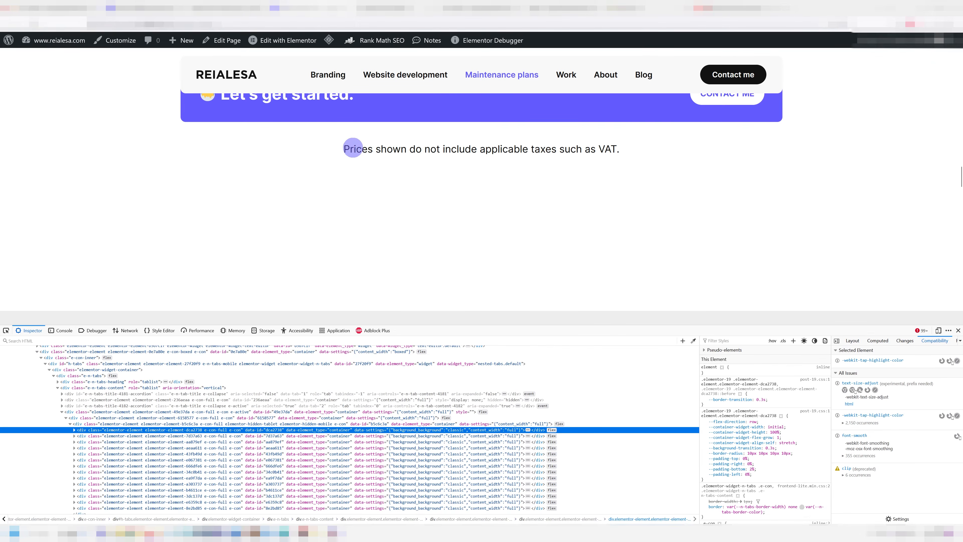
{"action": "left_click_drag", "start_coordinate": [343, 149], "coordinate": [638, 163]}
{"action": "key", "text": "ctrl+c"}
{"action": "left_click", "coordinate": [638, 163]}
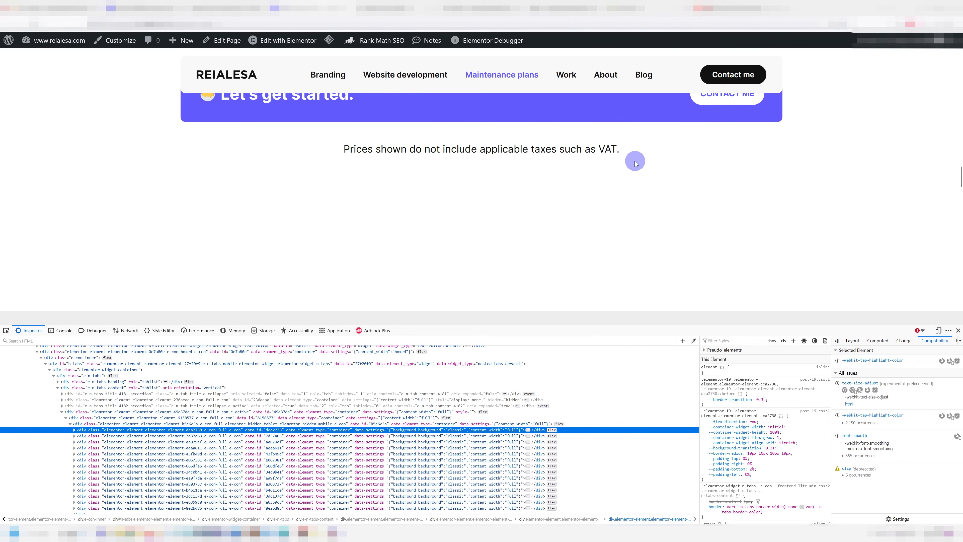
{"action": "left_click", "coordinate": [8, 51]}
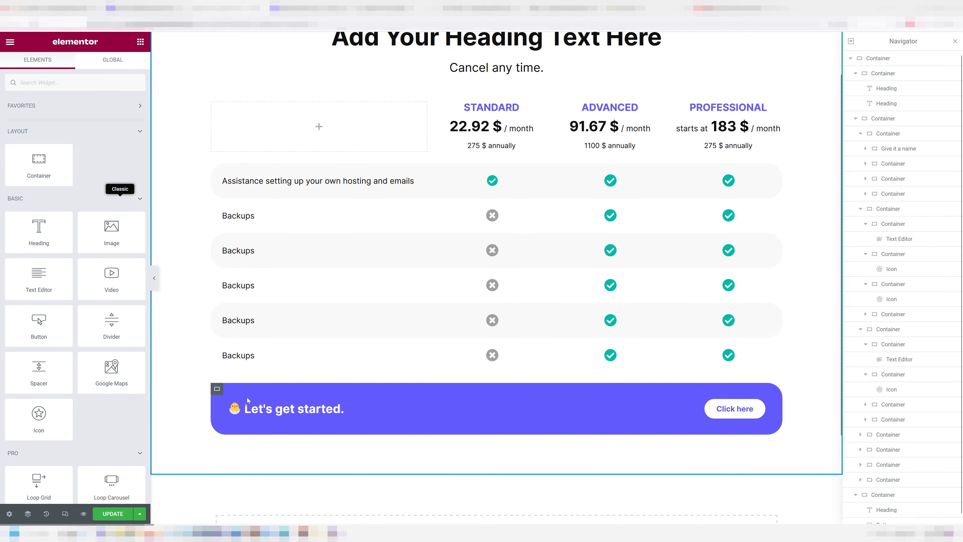
Duplicate the "Let's get started." banner container below the original.
{"action": "right_click", "coordinate": [216, 389]}
{"action": "left_click", "coordinate": [250, 334]}
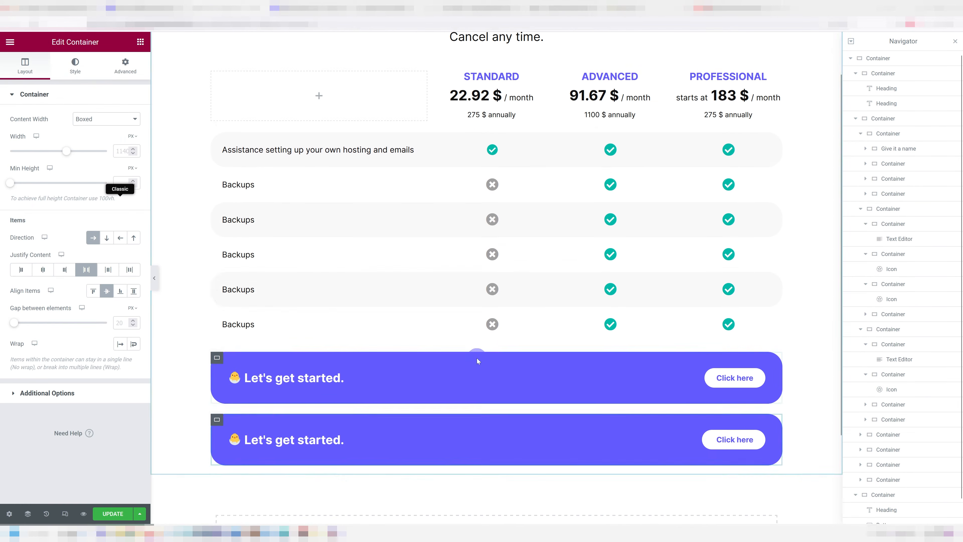
{"action": "scroll", "coordinate": [474, 357], "scroll_direction": "down", "scroll_amount": 3}
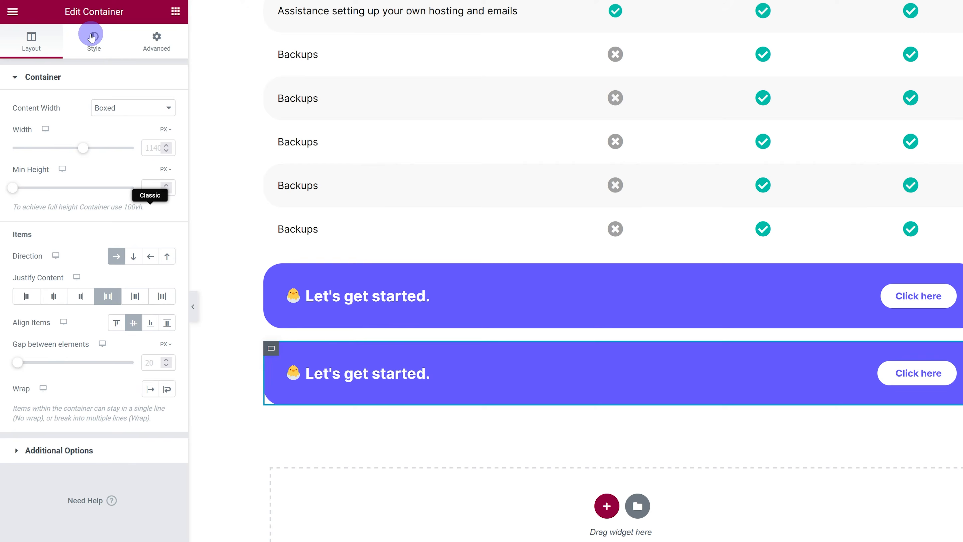
Clear the duplicated banner's background color and set its border radius to 0.
{"action": "left_click", "coordinate": [92, 37]}
{"action": "left_click", "coordinate": [165, 160]}
{"action": "left_click", "coordinate": [116, 183]}
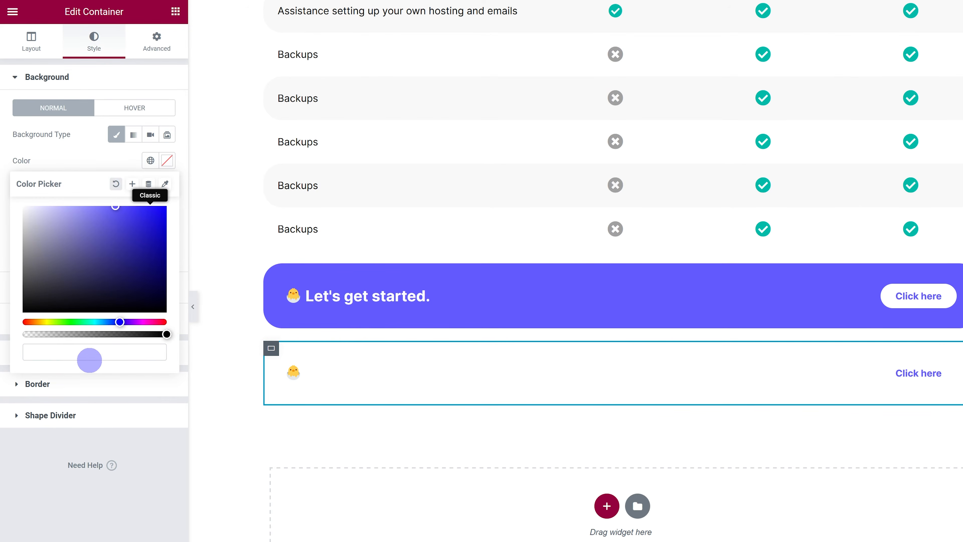
{"action": "left_click", "coordinate": [88, 384]}
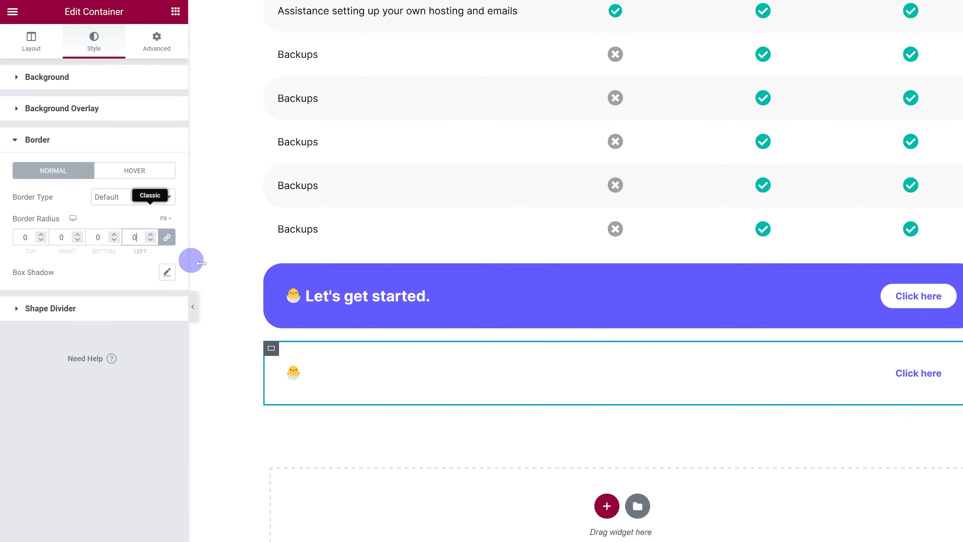
Delete the "Click here" button from the duplicated container.
{"action": "right_click", "coordinate": [319, 365]}
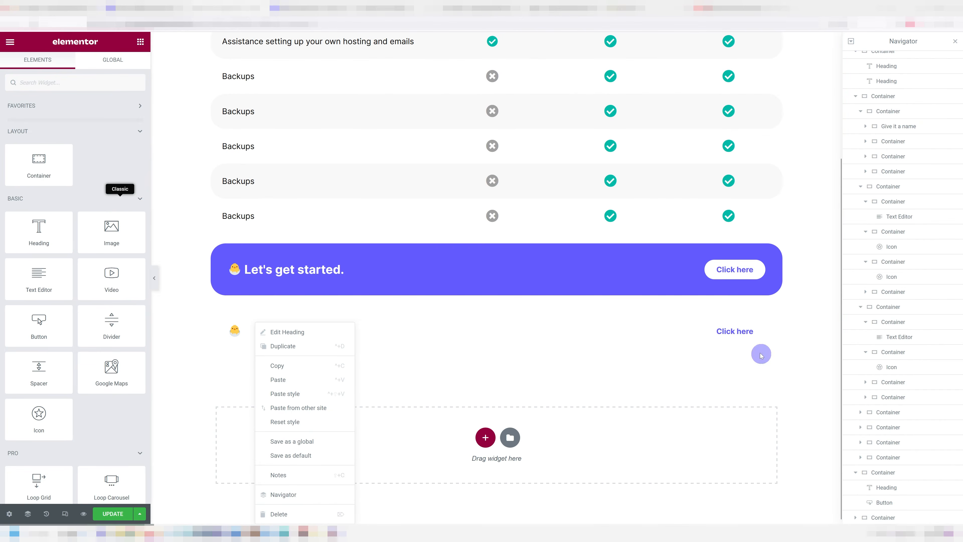
{"action": "right_click", "coordinate": [750, 327]}
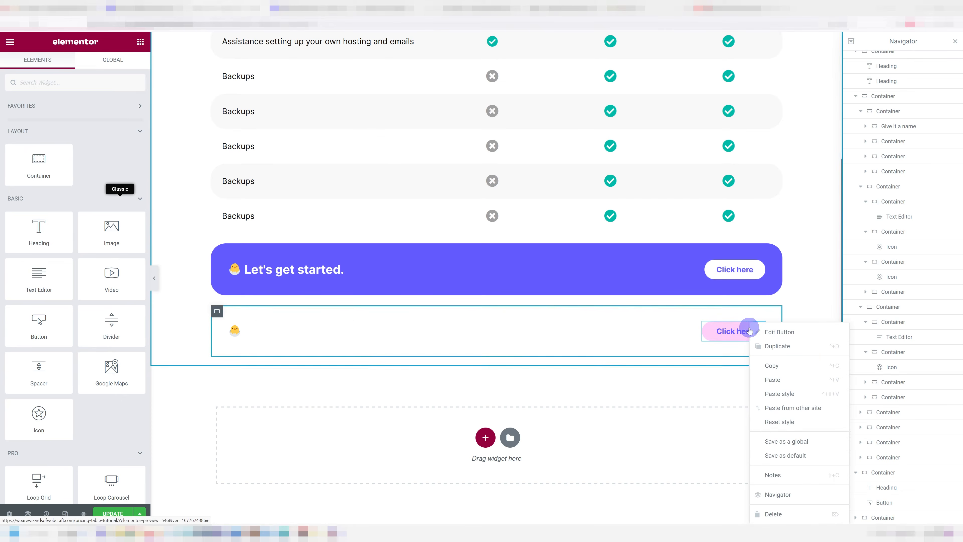
{"action": "left_click", "coordinate": [766, 512]}
Replace the duplicated heading's text with "Prices shown do not include applicable taxes such as VAT." copied from the live Maintenance plans page.
{"action": "left_click", "coordinate": [241, 330]}
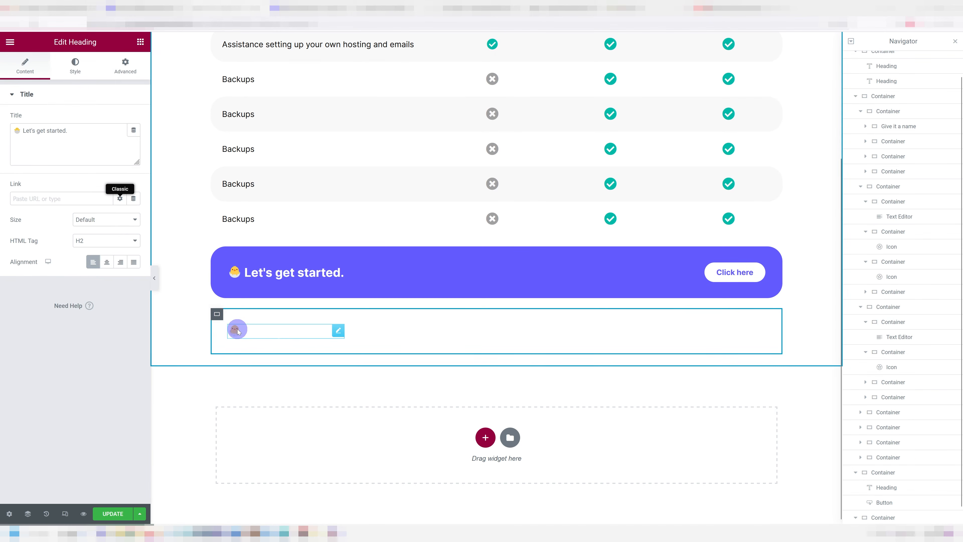
{"action": "left_click", "coordinate": [101, 144]}
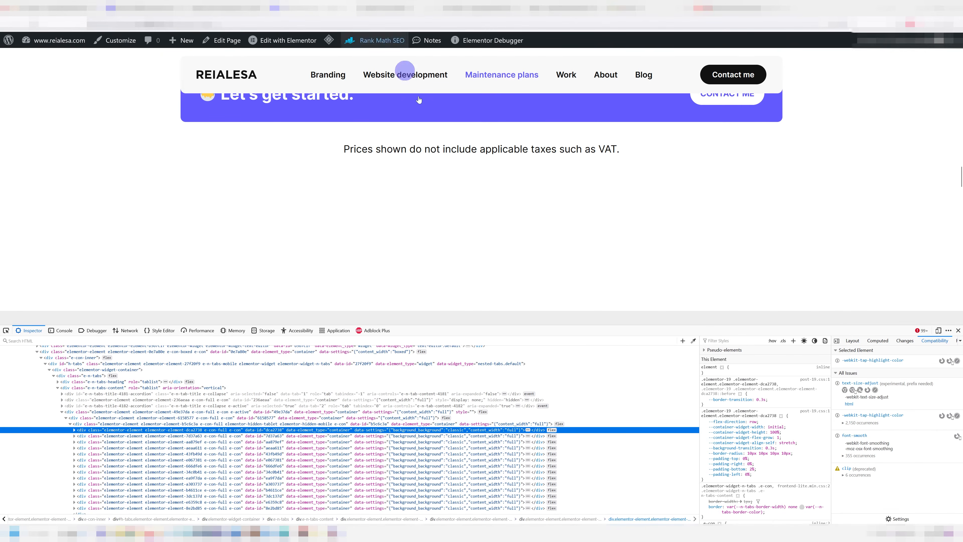
{"action": "triple_click", "coordinate": [440, 149]}
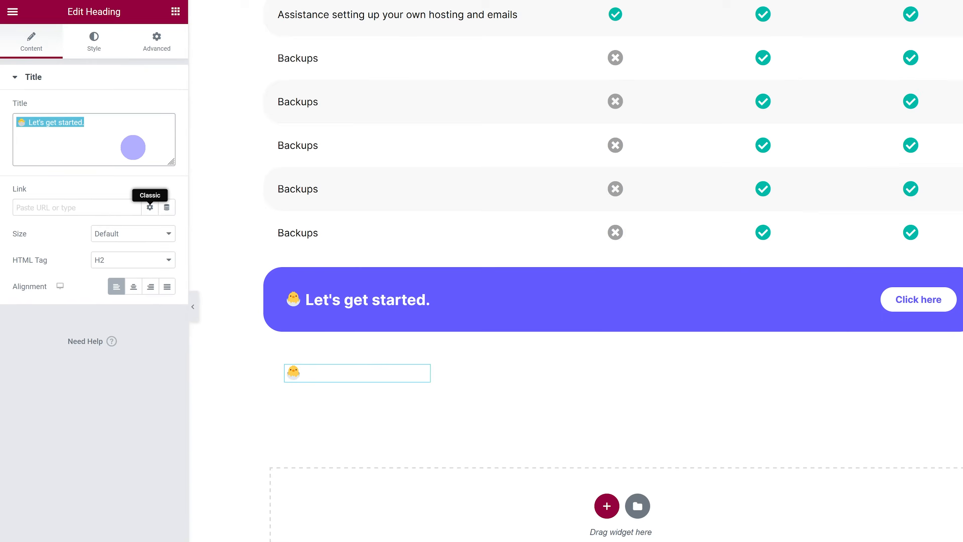
{"action": "key", "text": "ctrl+v"}
Set the tax note's text color to the global black and its font weight to 400 (Normal).
{"action": "left_click", "coordinate": [112, 52]}
{"action": "left_click", "coordinate": [151, 108]}
{"action": "left_click", "coordinate": [70, 209]}
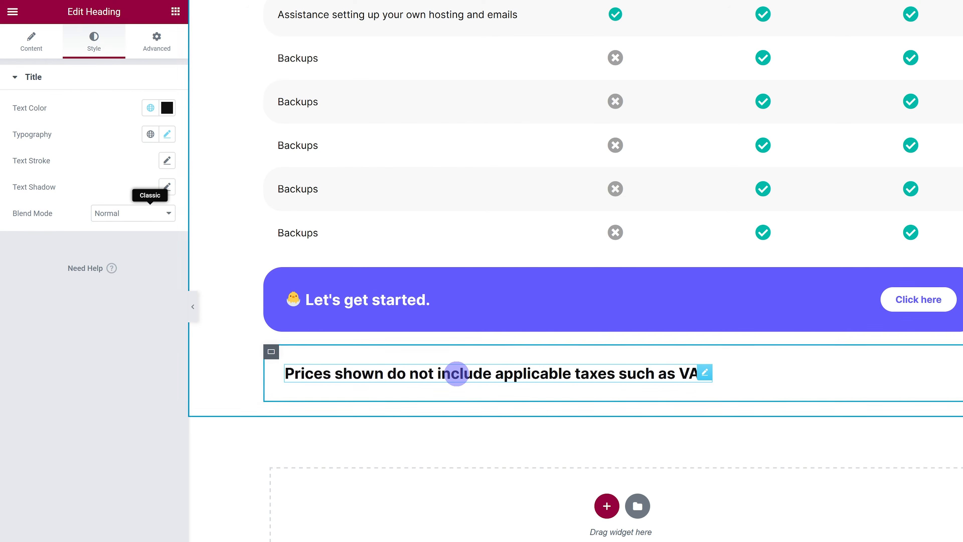
{"action": "left_click", "coordinate": [174, 141]}
{"action": "left_click", "coordinate": [119, 259]}
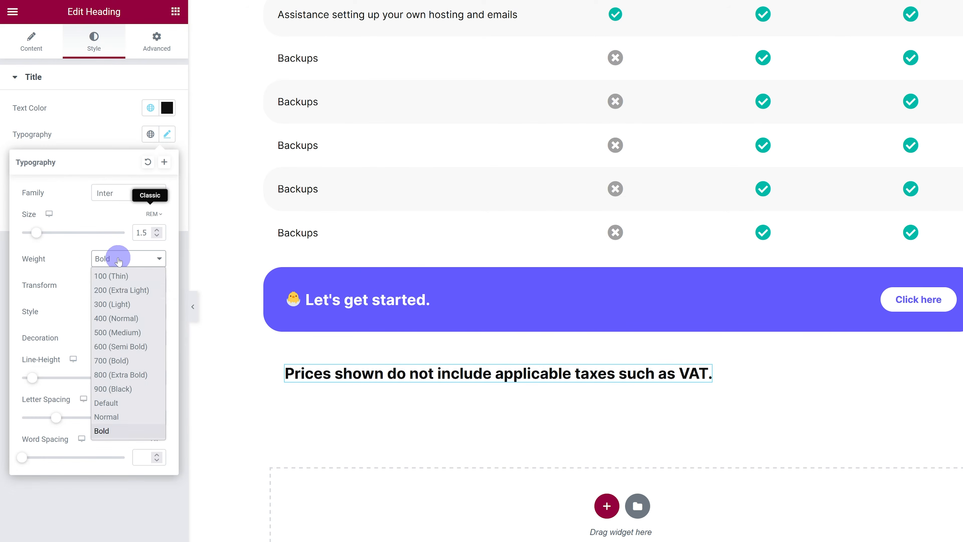
{"action": "left_click", "coordinate": [116, 319]}
Center the tax note horizontally by setting its container's content justification to center.
{"action": "left_click", "coordinate": [367, 415]}
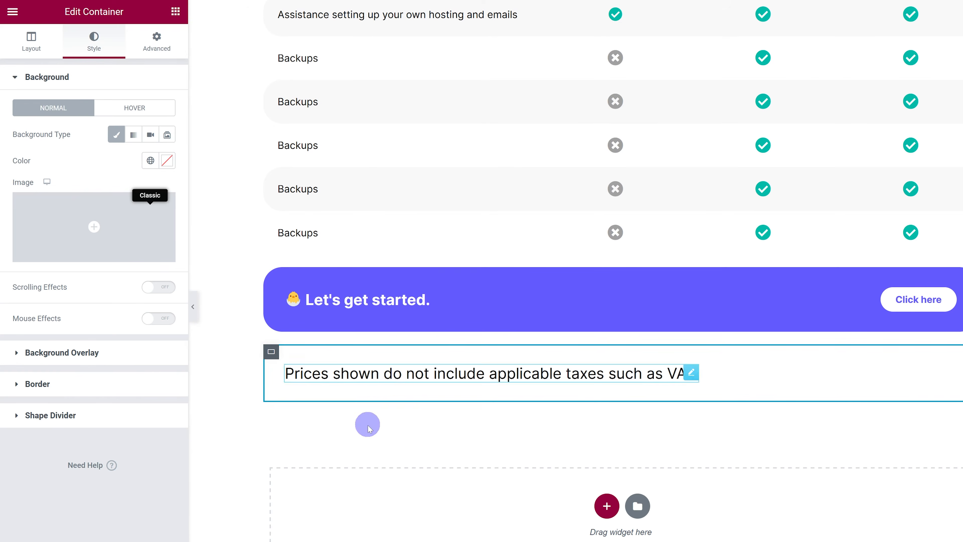
{"action": "left_click", "coordinate": [56, 52]}
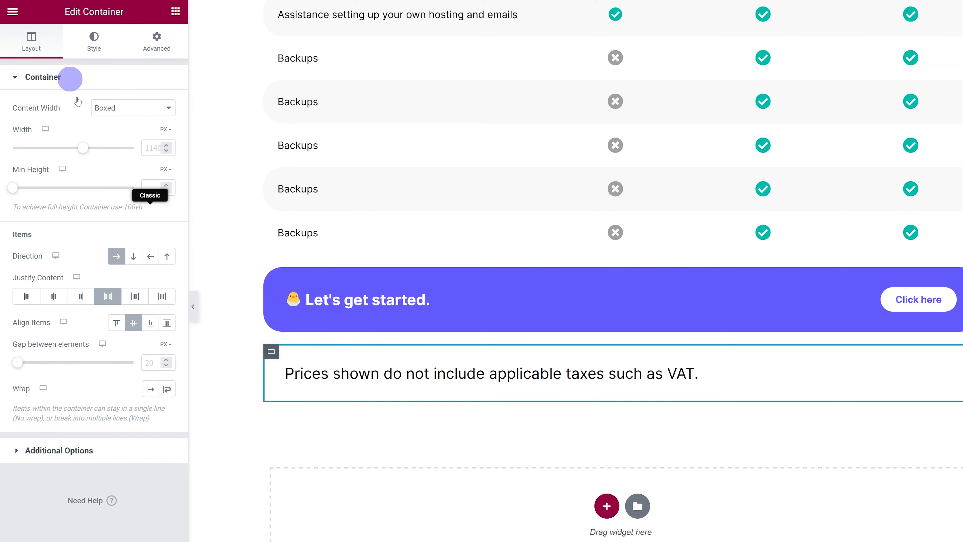
{"action": "left_click", "coordinate": [54, 298]}
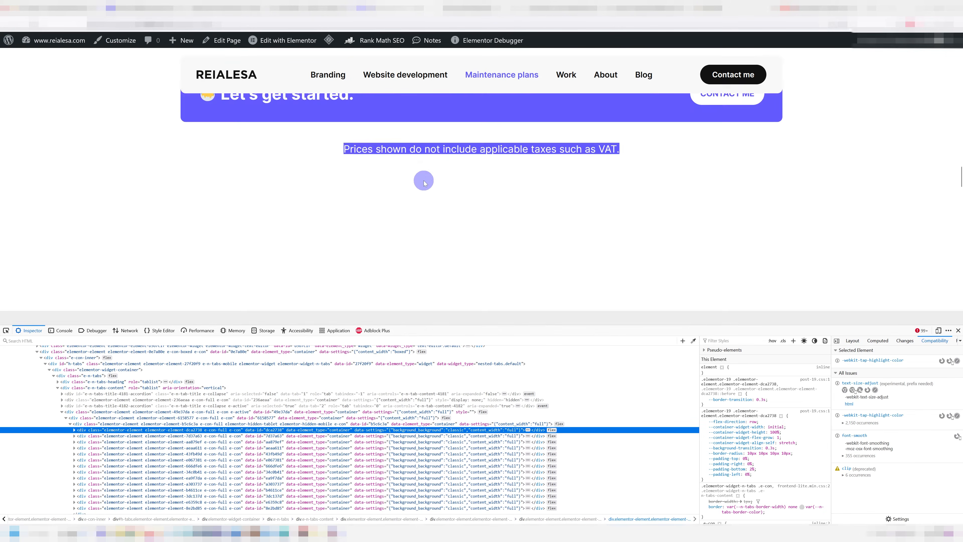
Examine the layout of the full pricing table section on the live Maintenance plans page.
{"action": "scroll", "coordinate": [424, 183], "scroll_direction": "up", "scroll_amount": 5}
{"action": "key", "text": "ctrl+minus"}
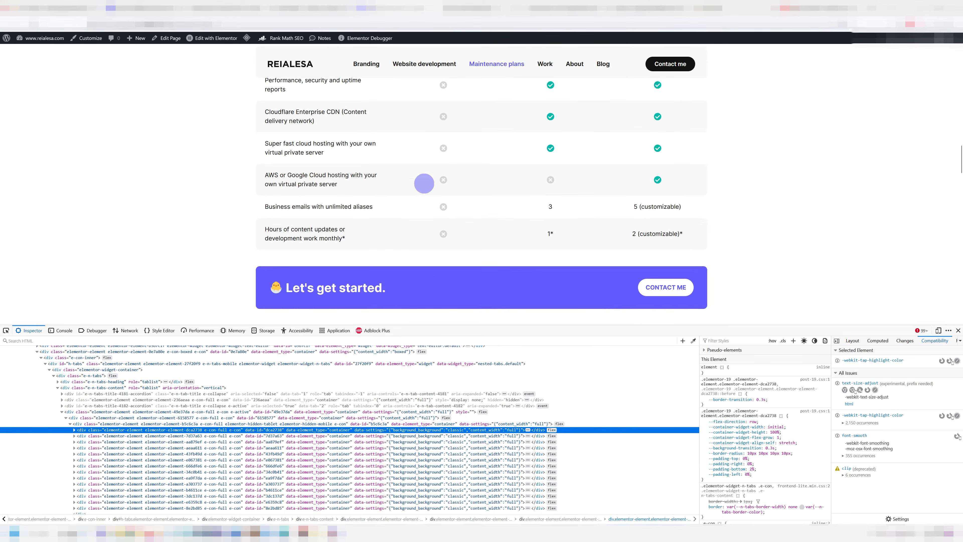
{"action": "scroll", "coordinate": [424, 183], "scroll_direction": "up", "scroll_amount": 3}
{"action": "key", "text": "F12"}
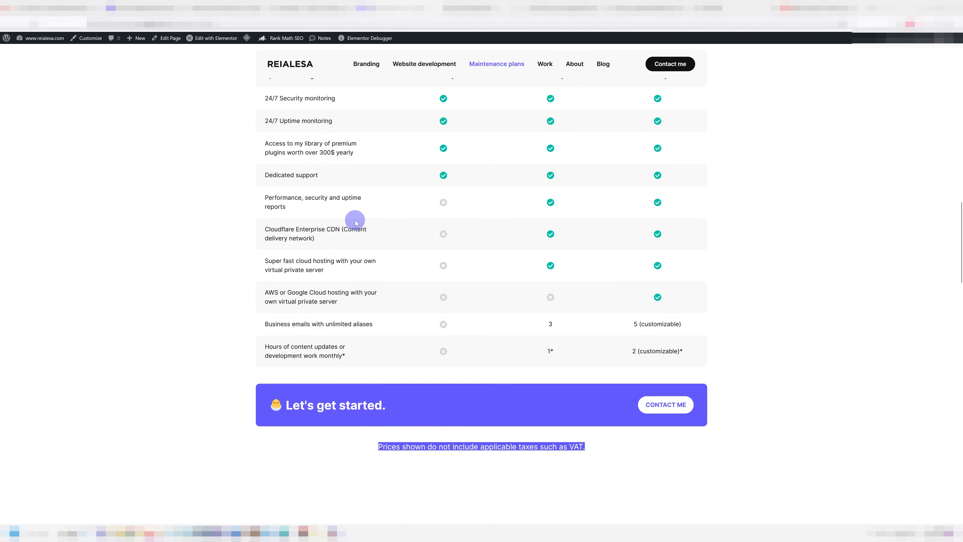
{"action": "scroll", "coordinate": [356, 222], "scroll_direction": "up", "scroll_amount": 5}
{"action": "left_click", "coordinate": [298, 8]}
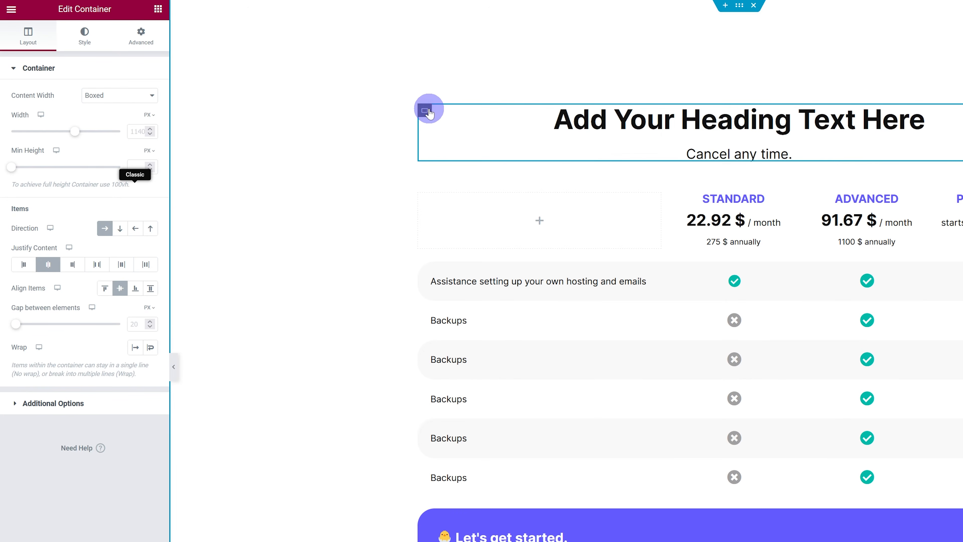
Duplicate the heading container above the pricing table and delete the large heading from the copy, keeping "Cancel any time.".
{"action": "right_click", "coordinate": [429, 112]}
{"action": "left_click", "coordinate": [425, 112]}
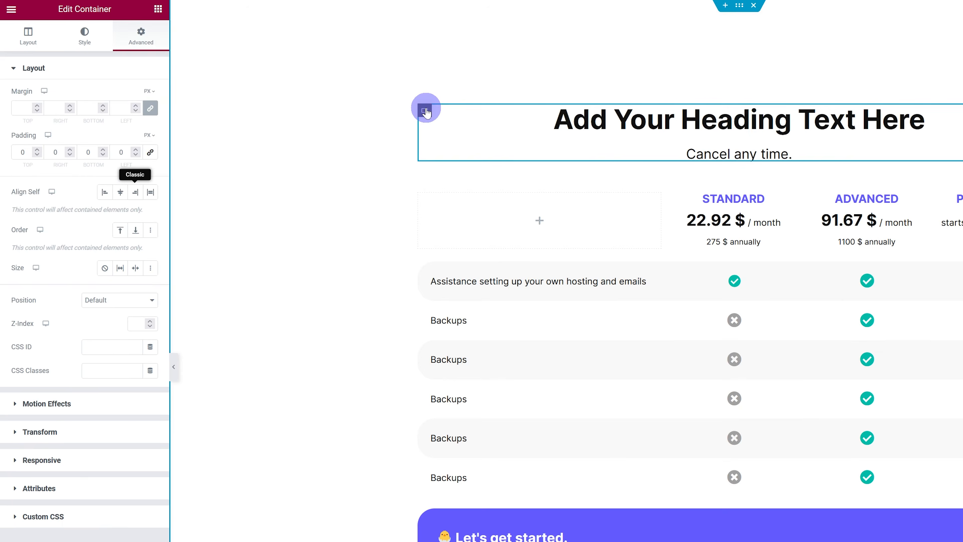
{"action": "right_click", "coordinate": [425, 112]}
{"action": "left_click", "coordinate": [445, 134]}
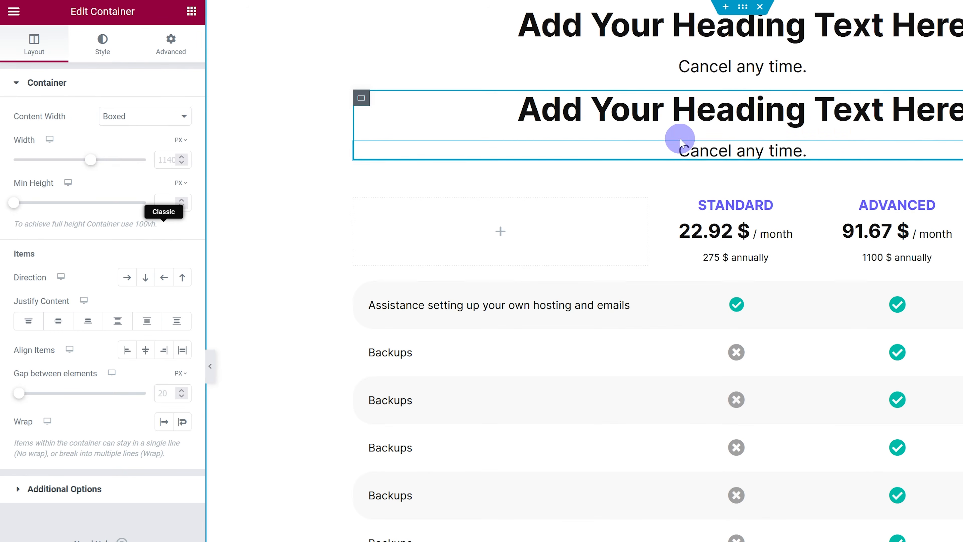
{"action": "right_click", "coordinate": [681, 125]}
{"action": "left_click", "coordinate": [736, 374]}
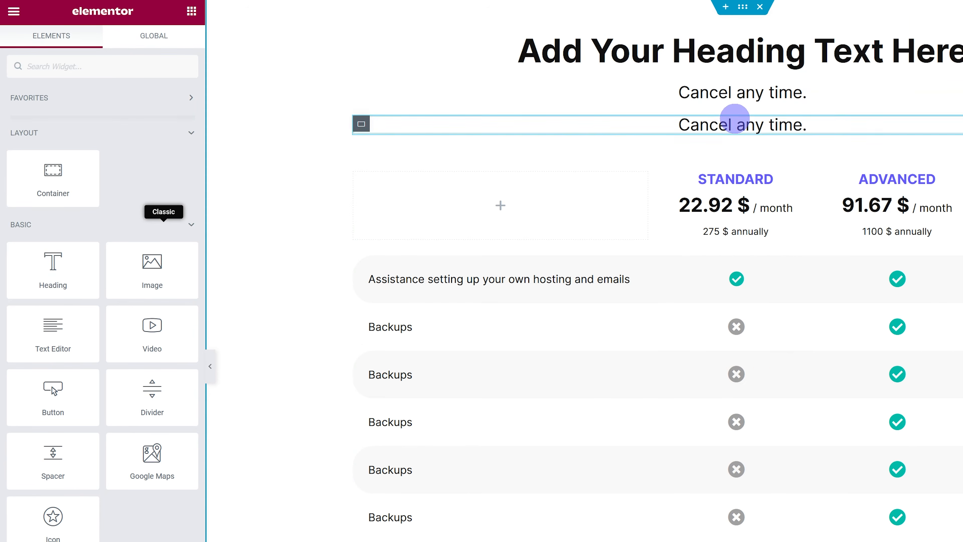
Delete the duplicated "Cancel any time." text and add a Tabs widget to the emptied container.
{"action": "right_click", "coordinate": [735, 118]}
{"action": "left_click", "coordinate": [798, 378]}
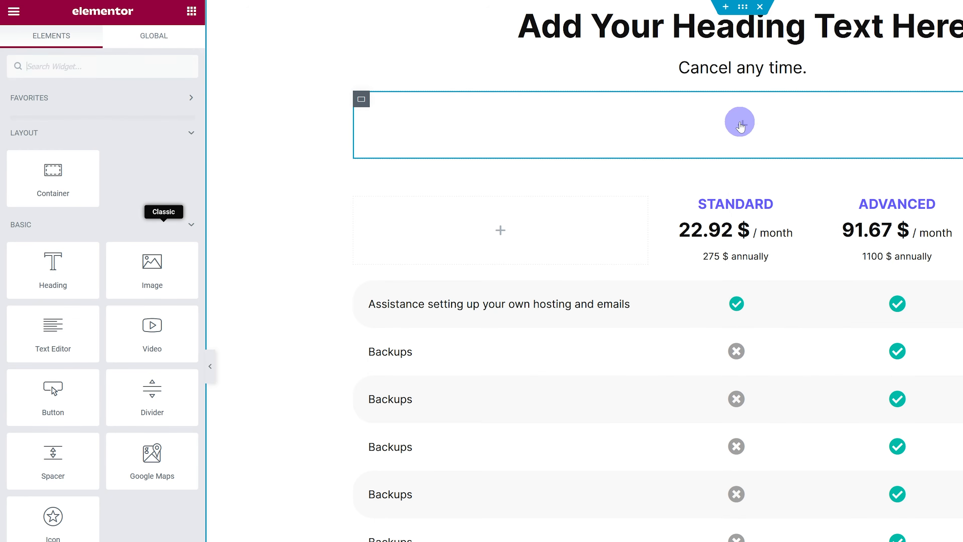
{"action": "left_click", "coordinate": [78, 68]}
{"action": "type", "text": "tz"}
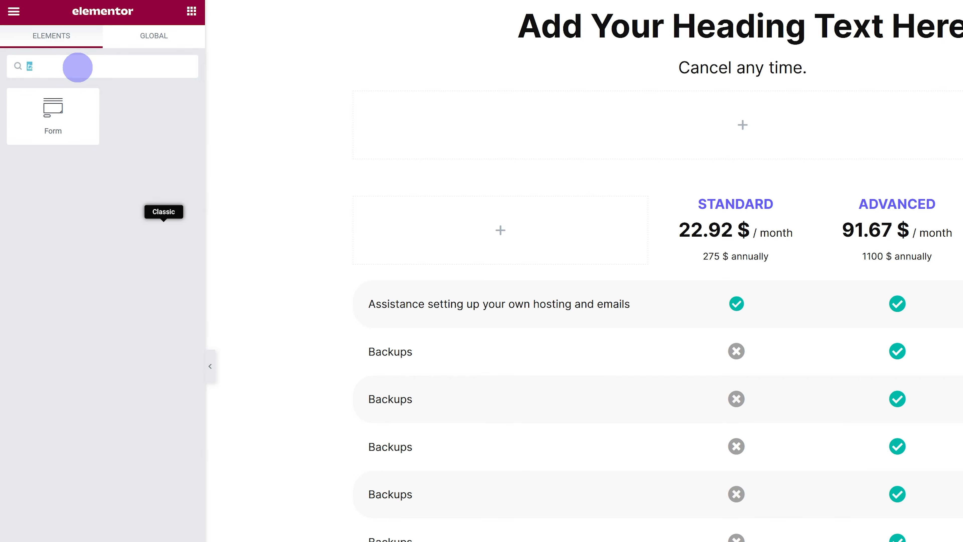
{"action": "type", "text": "tabs"}
{"action": "left_click", "coordinate": [50, 103]}
{"action": "left_click_drag", "start_coordinate": [45, 118], "coordinate": [890, 138]}
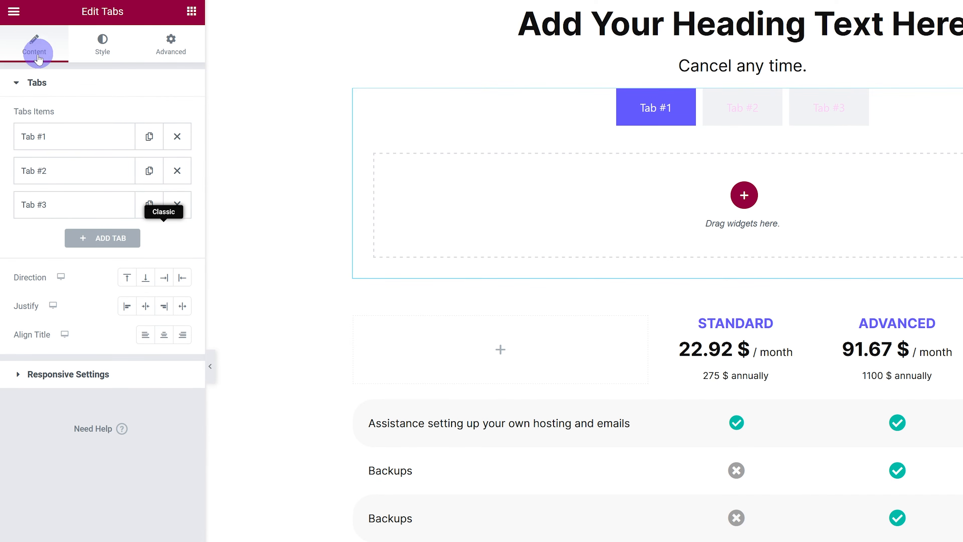
Remove the third tab and title the remaining two "MONTHLY" and "ANNUALLY - 1 month free".
{"action": "left_click", "coordinate": [177, 204]}
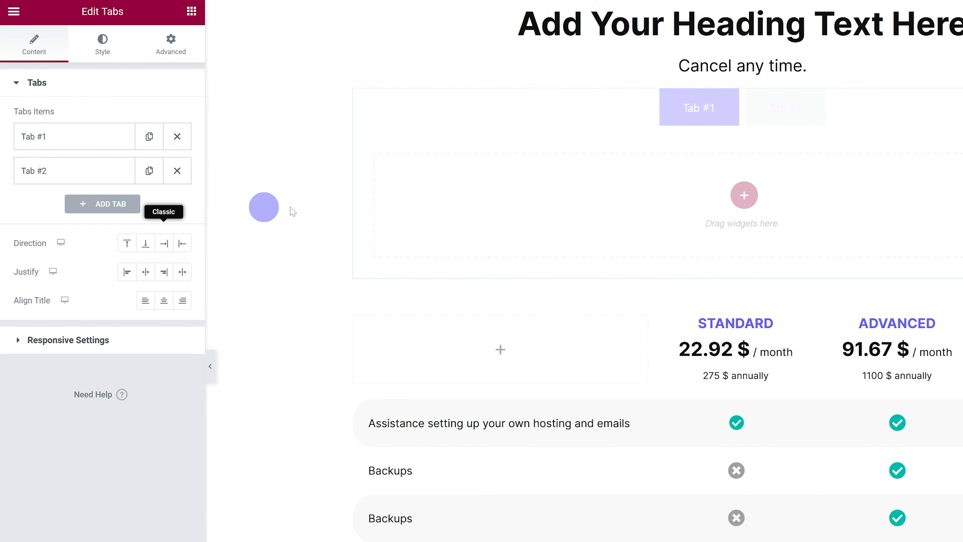
{"action": "left_click", "coordinate": [78, 135]}
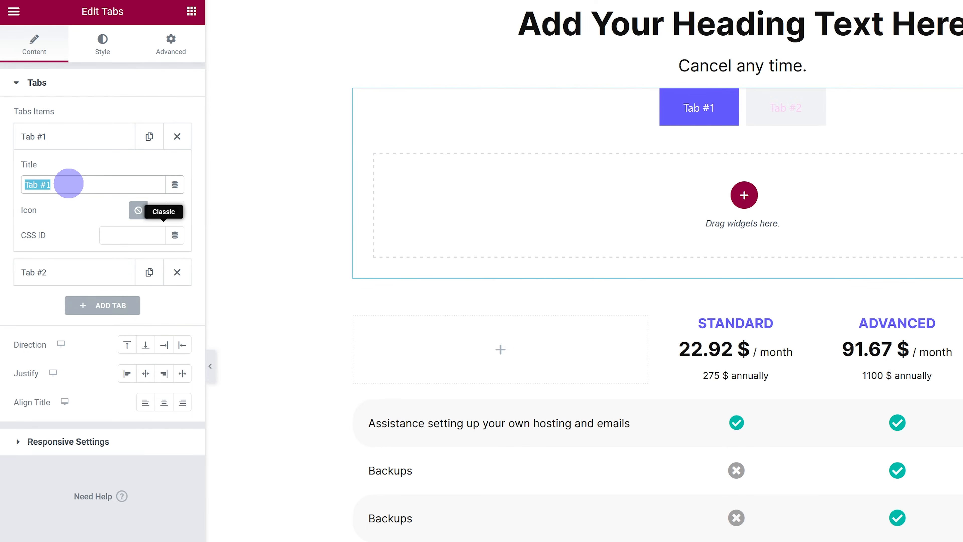
{"action": "type", "text": "MONTHLY"}
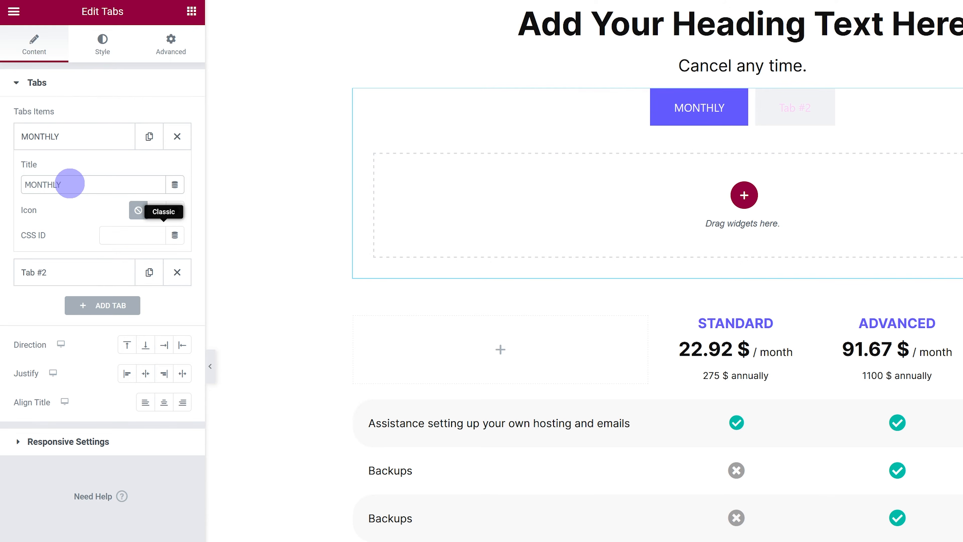
{"action": "left_click", "coordinate": [60, 272]}
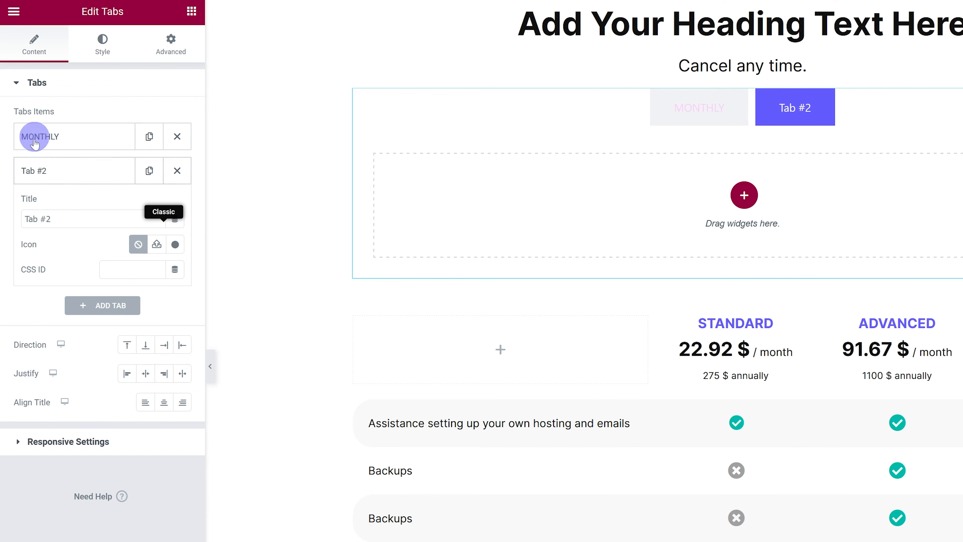
{"action": "type", "text": "ANNUALLY - 1 MONTH FREE"}
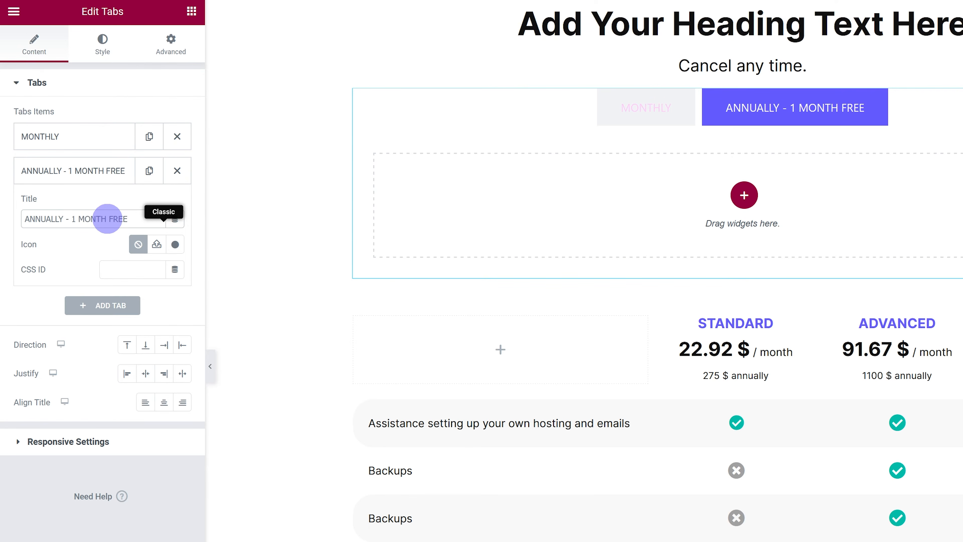
{"action": "left_click_drag", "start_coordinate": [133, 219], "coordinate": [86, 220]}
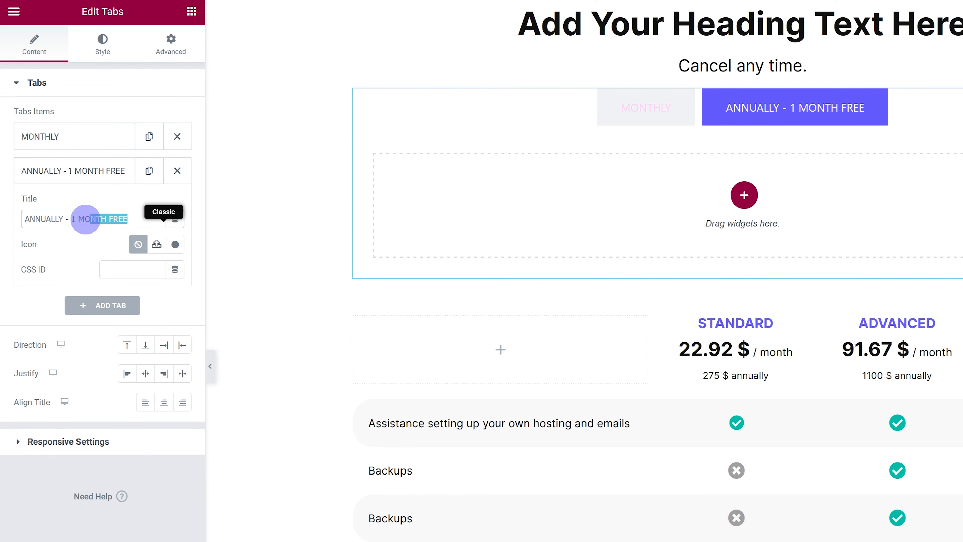
{"action": "type", "text": "month free"}
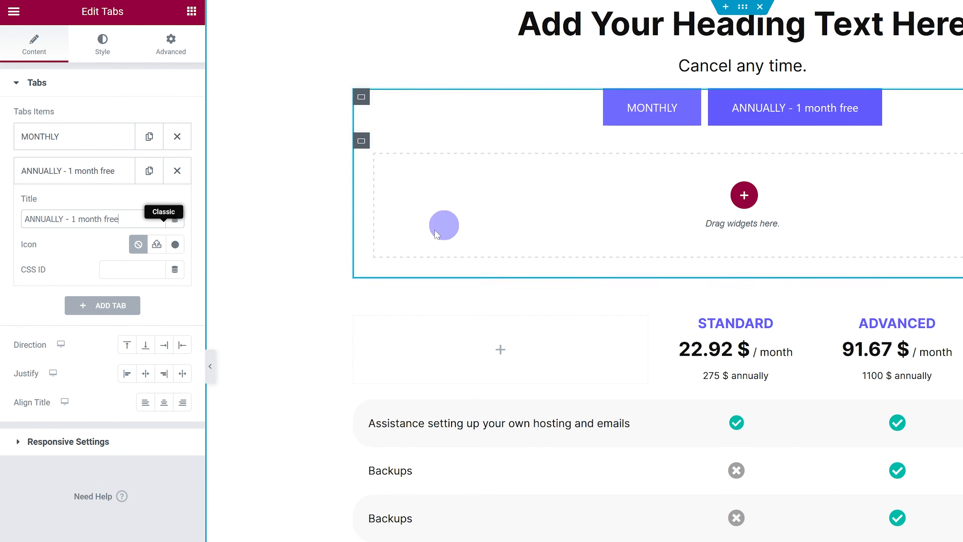
Place the tabs above their content, justify them to the center and center-align their titles.
{"action": "left_click", "coordinate": [146, 343]}
{"action": "left_click", "coordinate": [128, 356]}
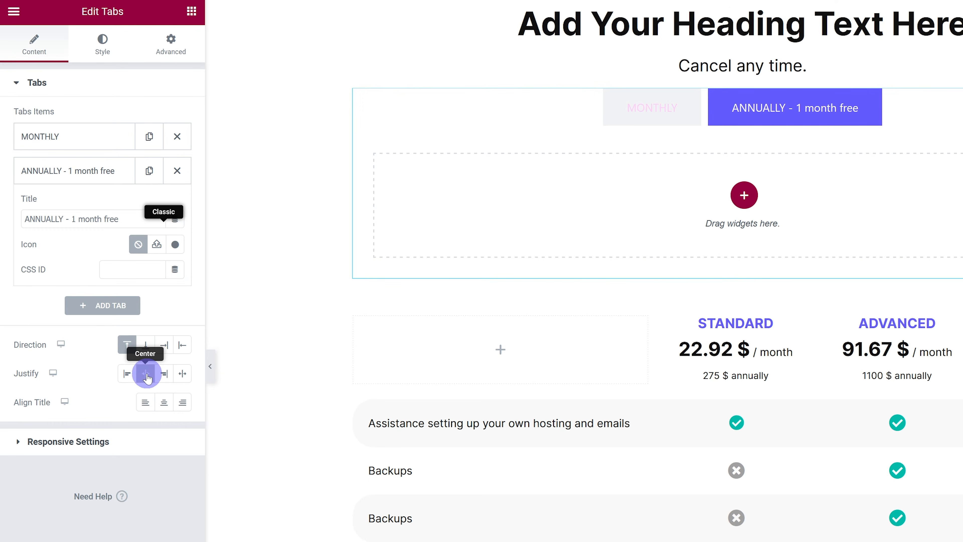
{"action": "left_click", "coordinate": [165, 374]}
{"action": "left_click", "coordinate": [151, 373]}
{"action": "left_click", "coordinate": [160, 402]}
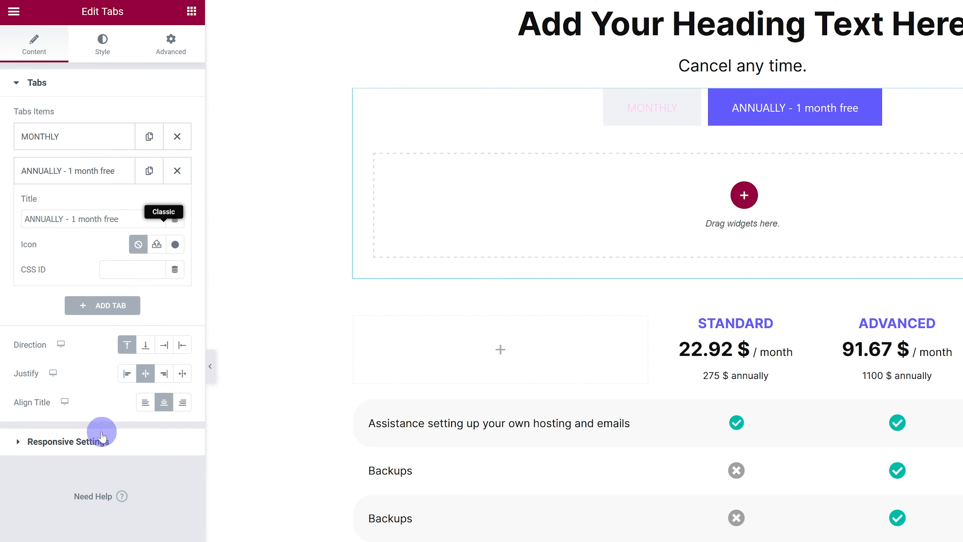
Check the breakpoint options at which the tabs switch to an accordion layout.
{"action": "left_click", "coordinate": [64, 442]}
{"action": "left_click", "coordinate": [145, 161]}
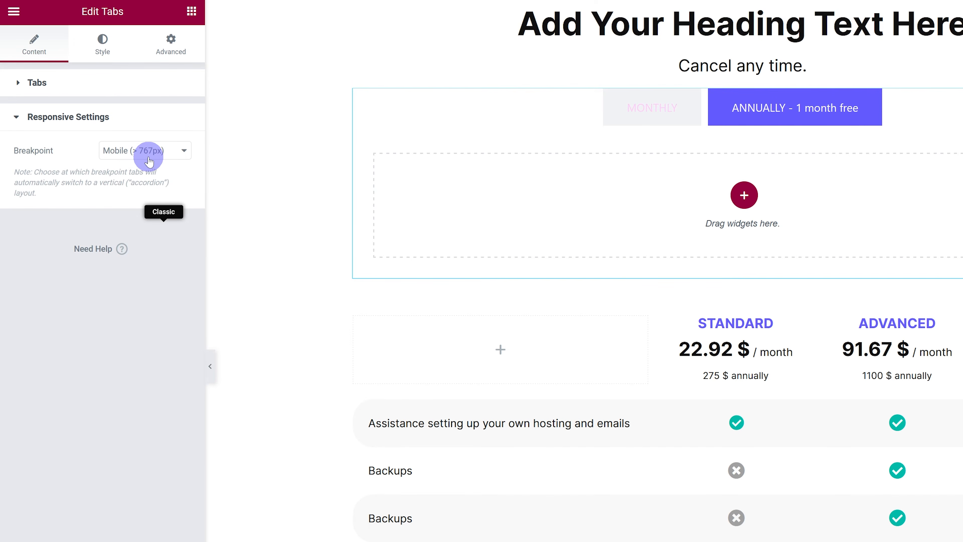
{"action": "left_click", "coordinate": [152, 161]}
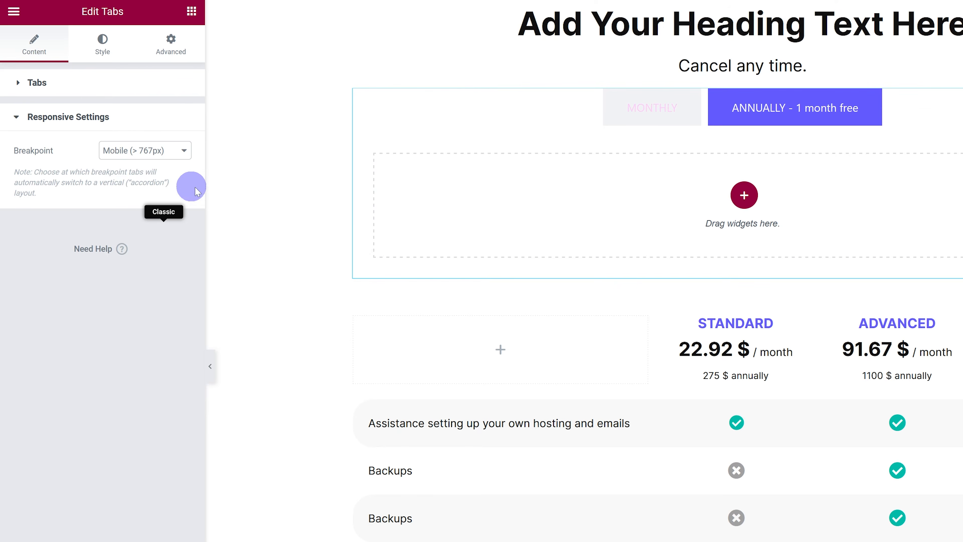
{"action": "left_click", "coordinate": [151, 152]}
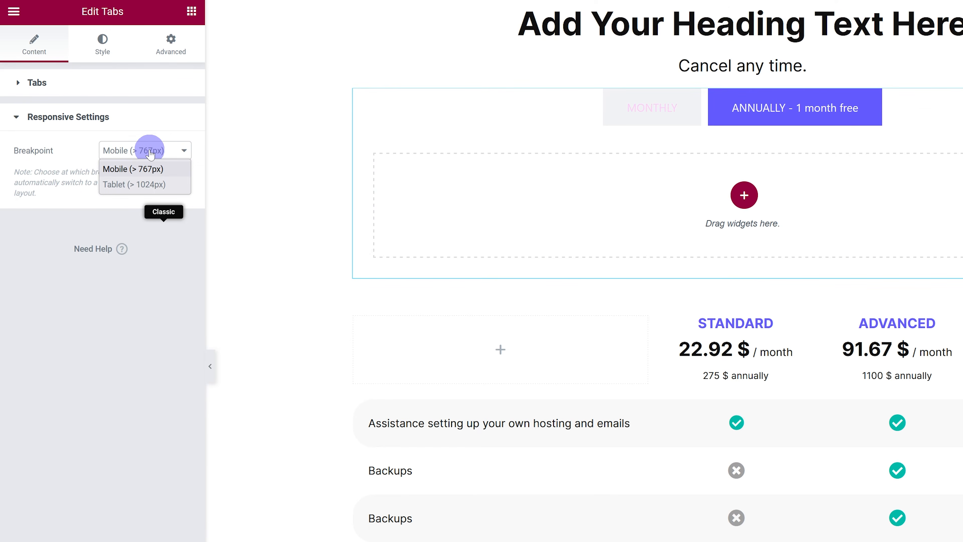
{"action": "left_click", "coordinate": [112, 82]}
{"action": "left_click", "coordinate": [108, 94]}
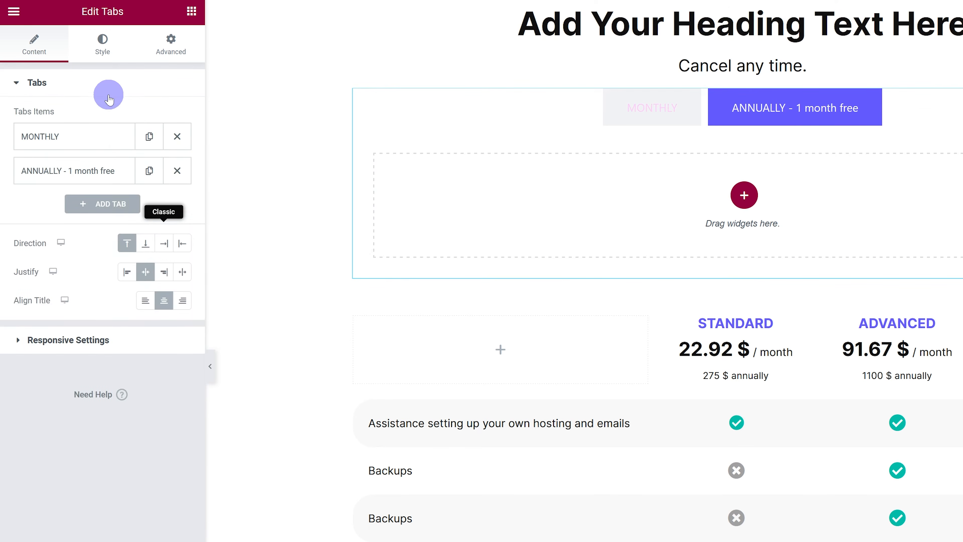
Set both the gap between tabs and the distance from content to 25.
{"action": "left_click", "coordinate": [106, 50]}
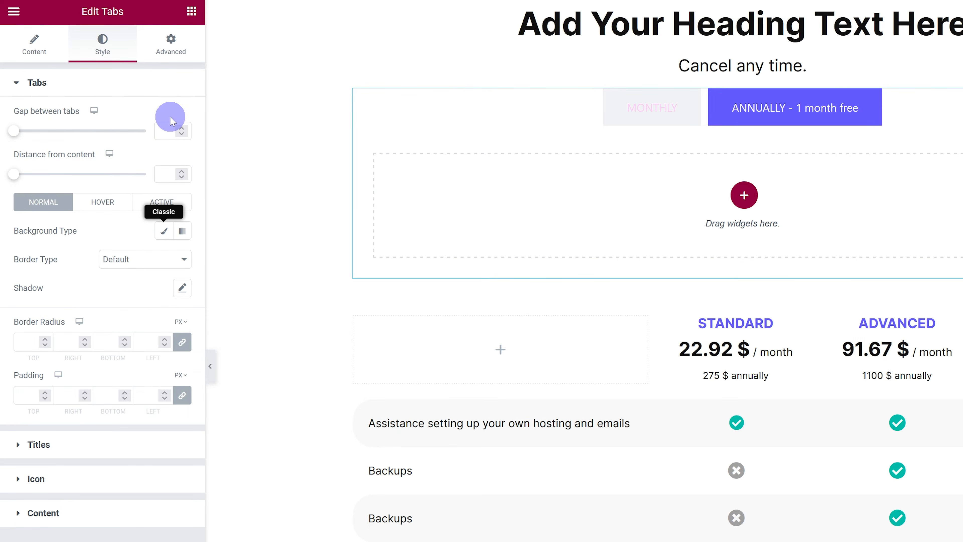
{"action": "type", "text": "0"}
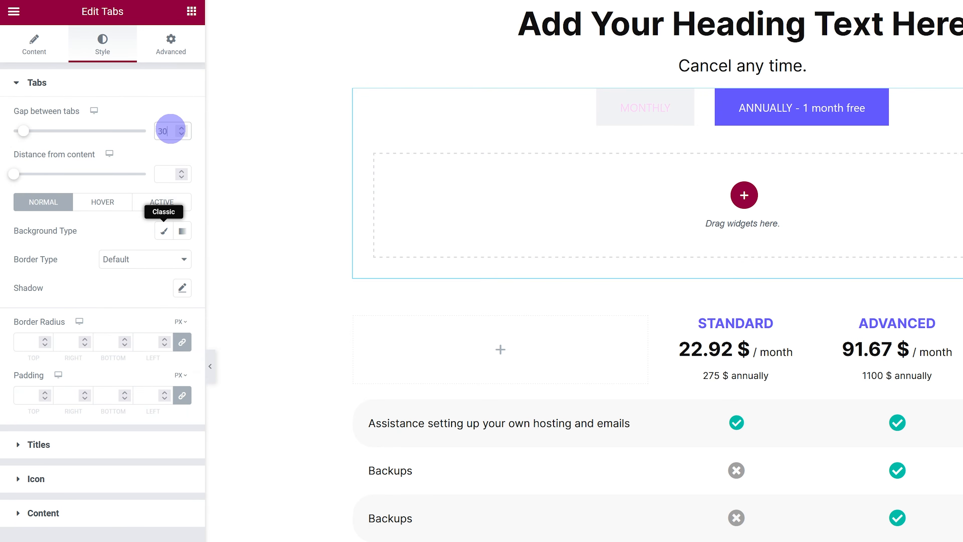
{"action": "type", "text": "25"}
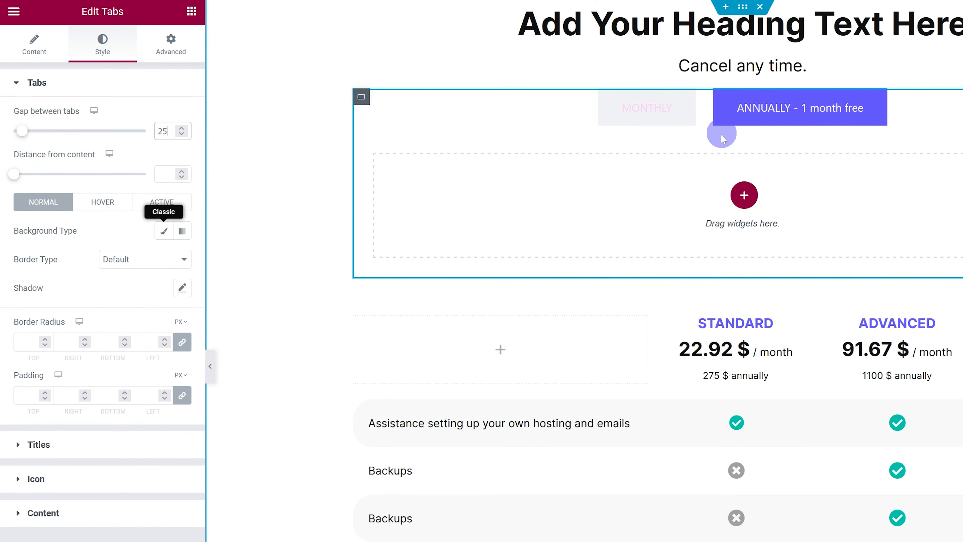
{"action": "left_click", "coordinate": [157, 173]}
{"action": "type", "text": "25"}
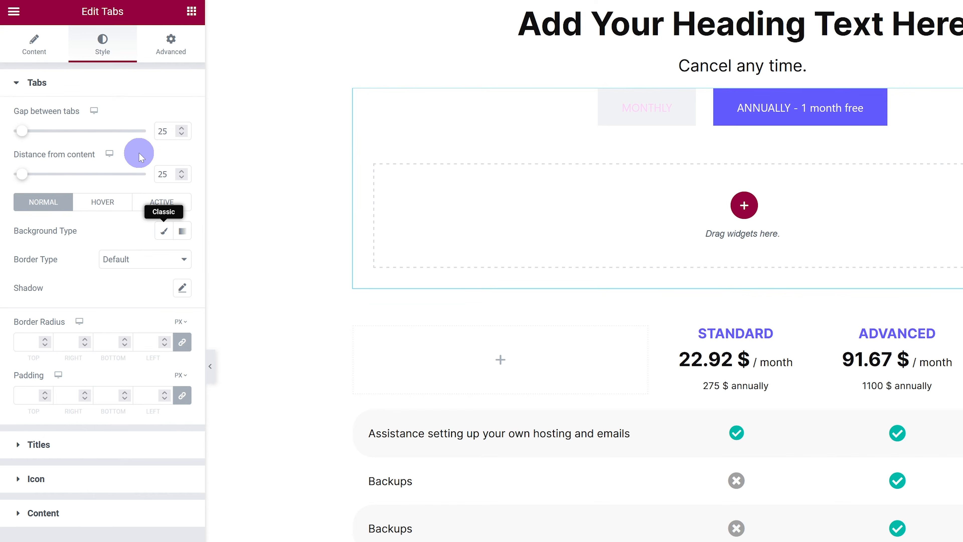
Give the tabs a white classic background in their normal state and preview it on both tabs.
{"action": "left_click", "coordinate": [162, 233]}
{"action": "left_click", "coordinate": [163, 259]}
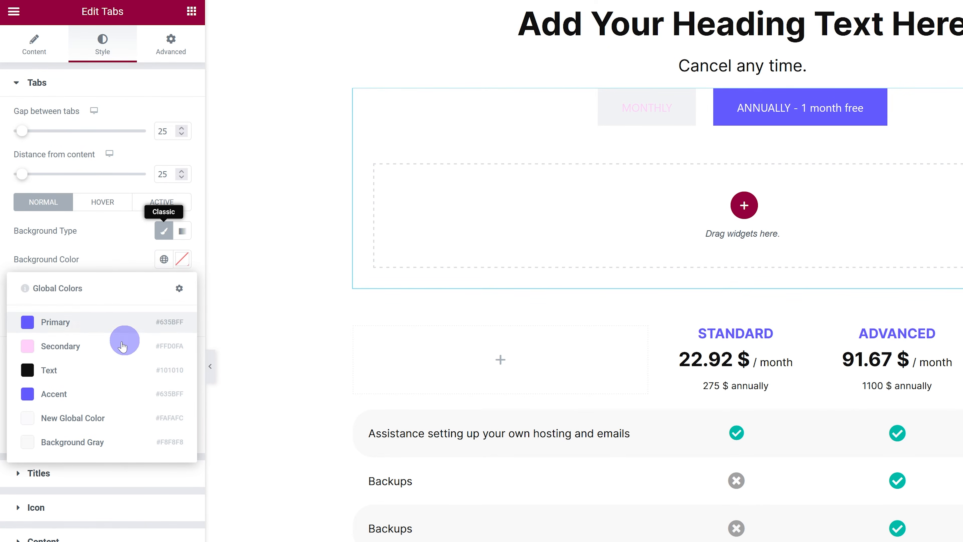
{"action": "left_click", "coordinate": [182, 259]}
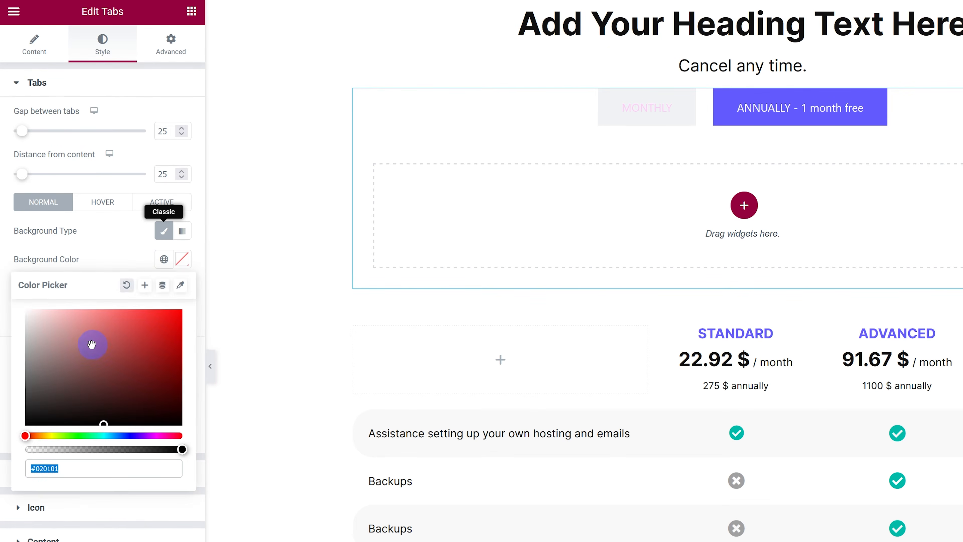
{"action": "left_click", "coordinate": [99, 262]}
{"action": "left_click", "coordinate": [660, 121]}
{"action": "left_click", "coordinate": [743, 116]}
{"action": "left_click", "coordinate": [634, 128]}
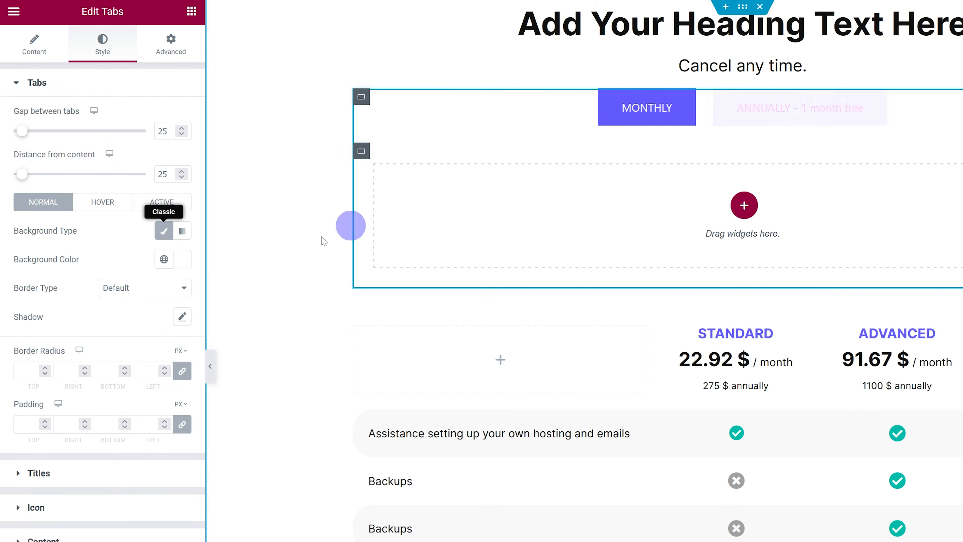
Add a solid border of width 2 in the global Secondary color to the tabs' normal state.
{"action": "left_click", "coordinate": [114, 287]}
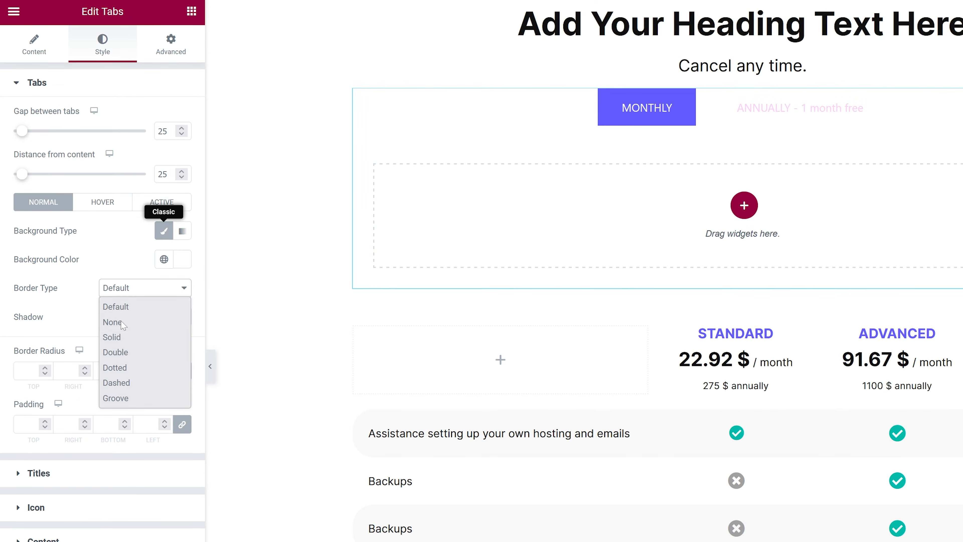
{"action": "left_click", "coordinate": [134, 339]}
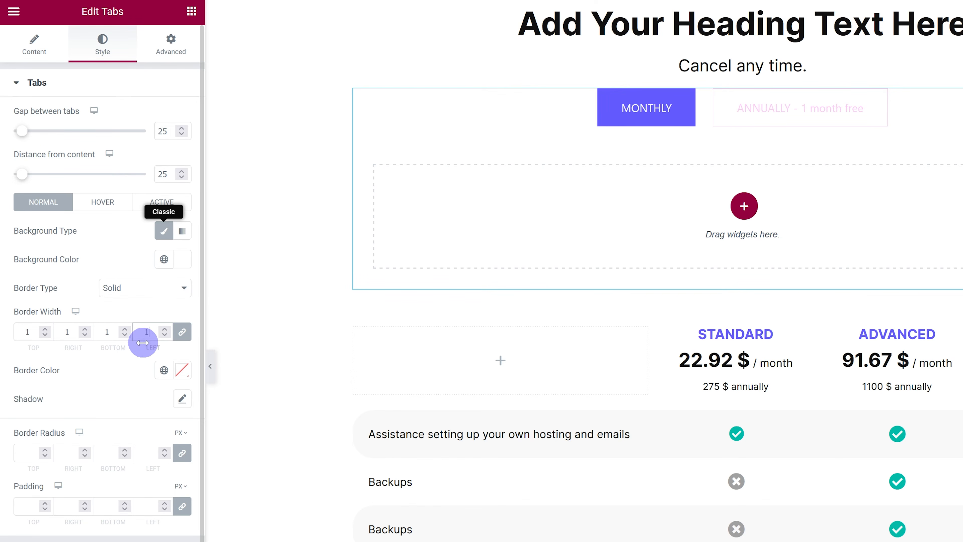
{"action": "left_click", "coordinate": [163, 370]}
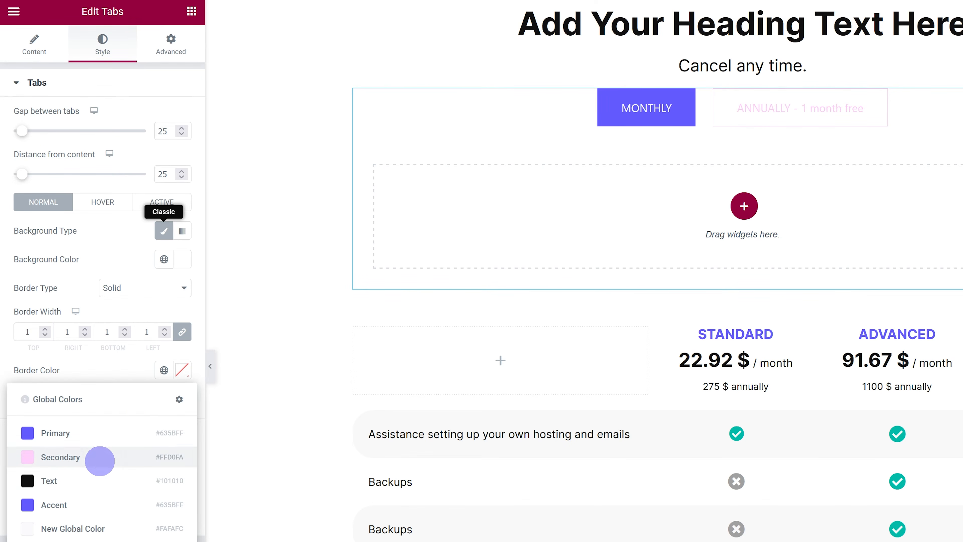
{"action": "left_click", "coordinate": [99, 458]}
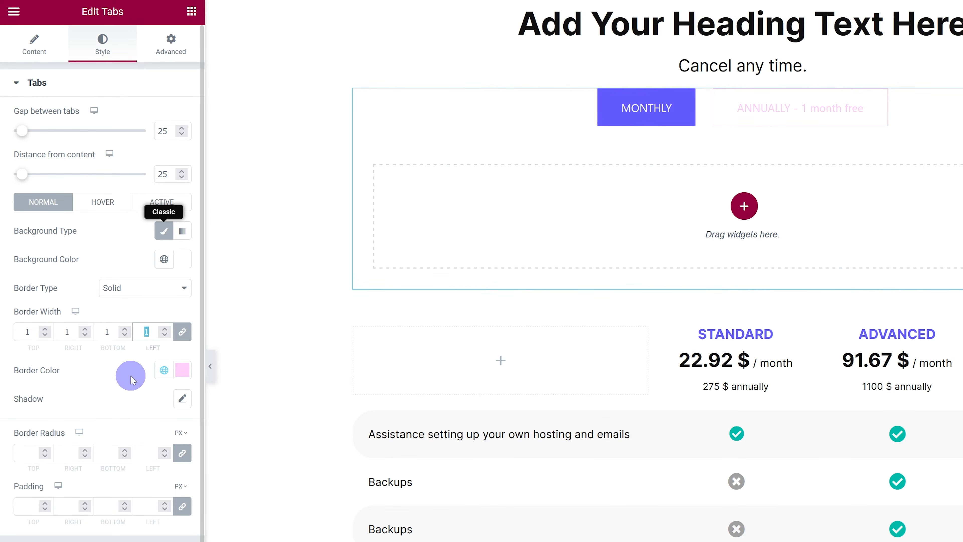
{"action": "type", "text": "2"}
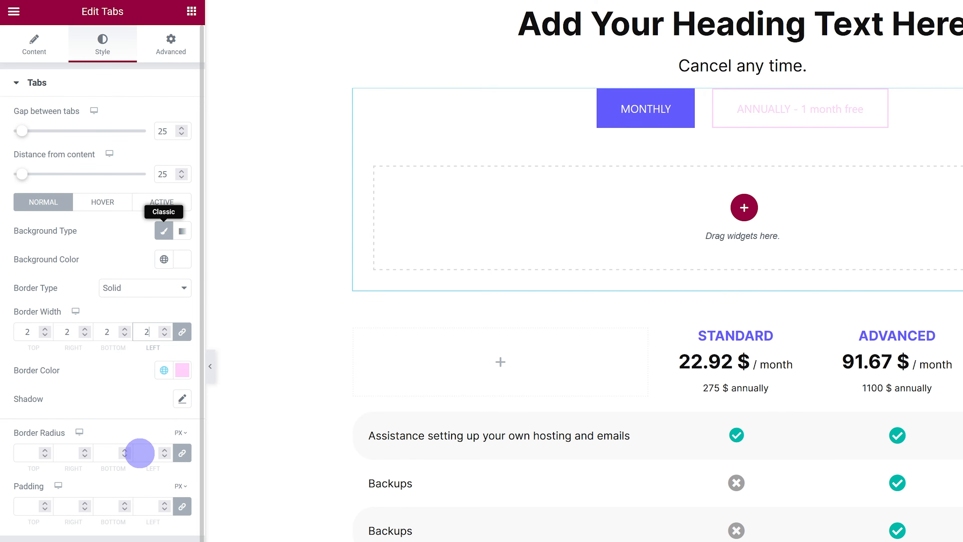
Round the tabs' corners into pill shapes and switch between both tabs to compare their active and normal looks.
{"action": "left_click", "coordinate": [774, 120]}
{"action": "left_click", "coordinate": [685, 120]}
{"action": "left_click", "coordinate": [771, 112]}
{"action": "left_click", "coordinate": [667, 120]}
{"action": "left_click", "coordinate": [749, 115]}
{"action": "left_click", "coordinate": [665, 120]}
{"action": "left_click", "coordinate": [749, 113]}
{"action": "left_click", "coordinate": [677, 114]}
{"action": "scroll", "coordinate": [74, 468], "scroll_direction": "down", "scroll_amount": 1}
Set the tab titles' font weight to 700 (Bold) and their normal color to the global Primary.
{"action": "left_click", "coordinate": [41, 455]}
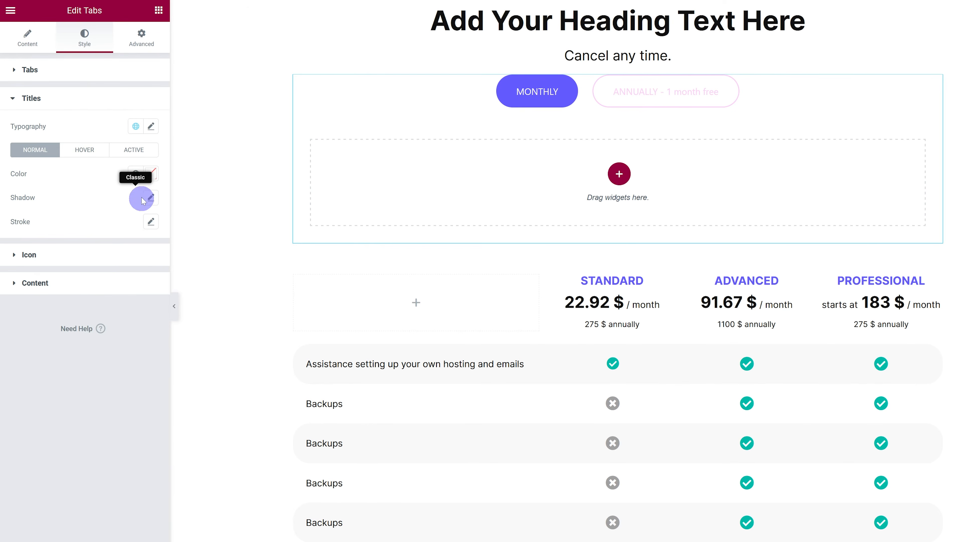
{"action": "left_click", "coordinate": [151, 126]}
{"action": "left_click", "coordinate": [111, 238]}
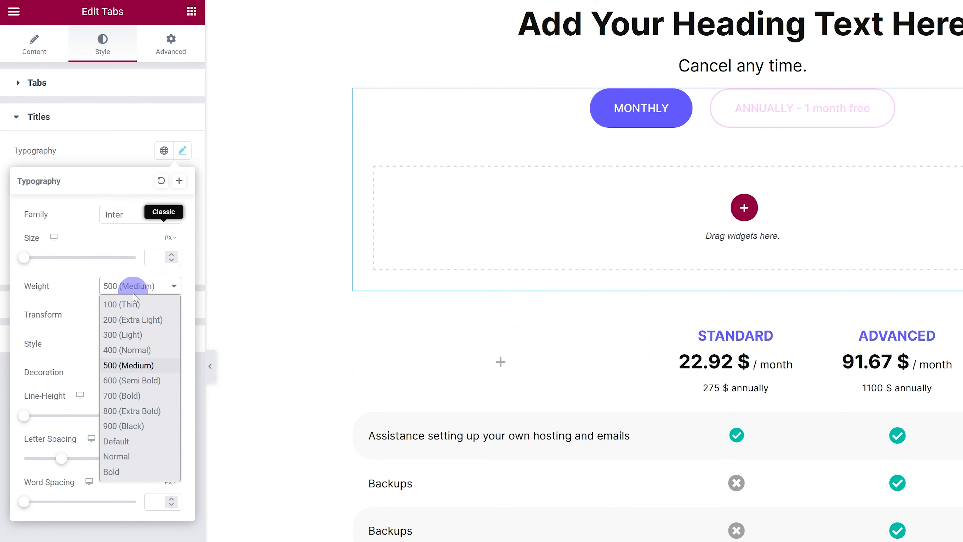
{"action": "left_click", "coordinate": [121, 395]}
{"action": "left_click", "coordinate": [163, 207]}
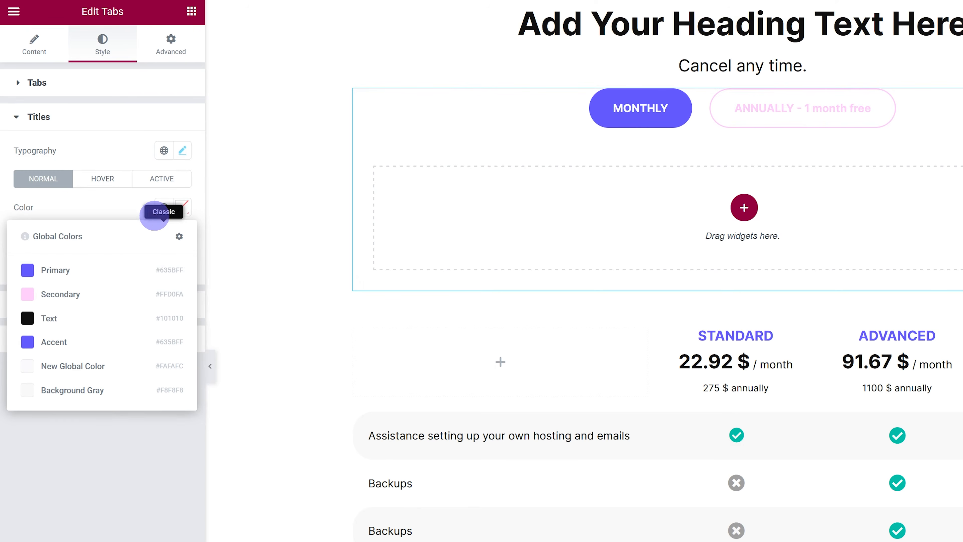
{"action": "left_click", "coordinate": [97, 269]}
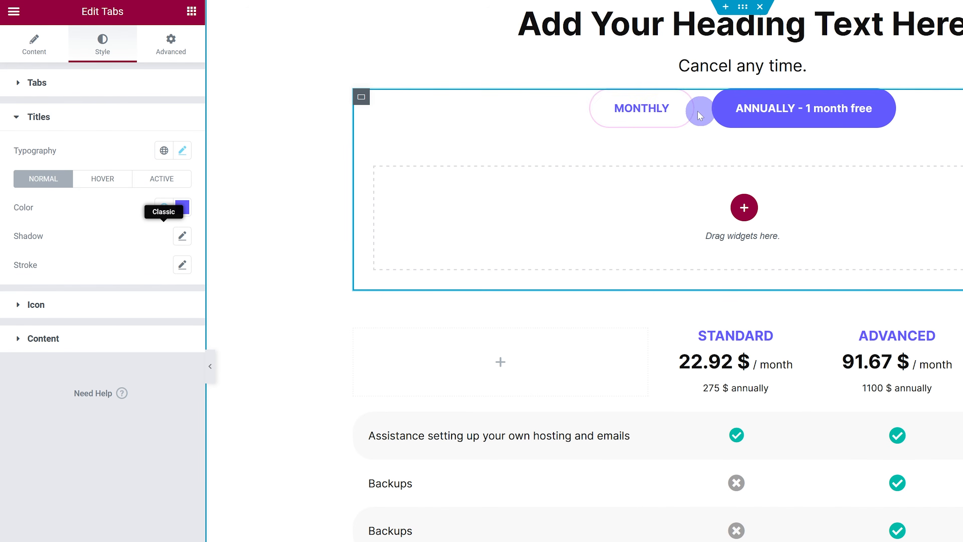
Review the titles' hover and active states and the icon style options, and return to the tab items list.
{"action": "left_click", "coordinate": [104, 184]}
{"action": "left_click", "coordinate": [157, 182]}
{"action": "left_click", "coordinate": [56, 181]}
{"action": "left_click", "coordinate": [59, 83]}
{"action": "left_click", "coordinate": [59, 82]}
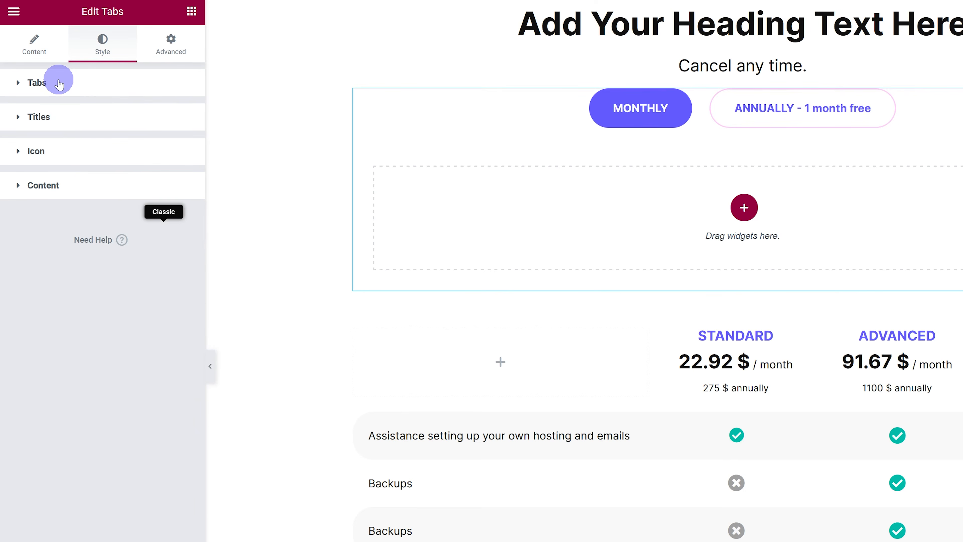
{"action": "left_click", "coordinate": [72, 153]}
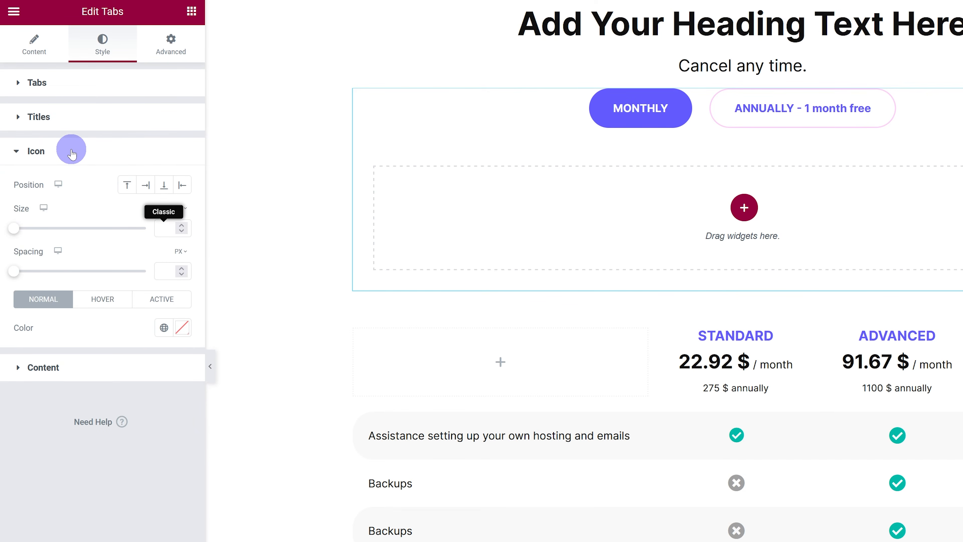
{"action": "left_click", "coordinate": [71, 154]}
{"action": "left_click", "coordinate": [46, 58]}
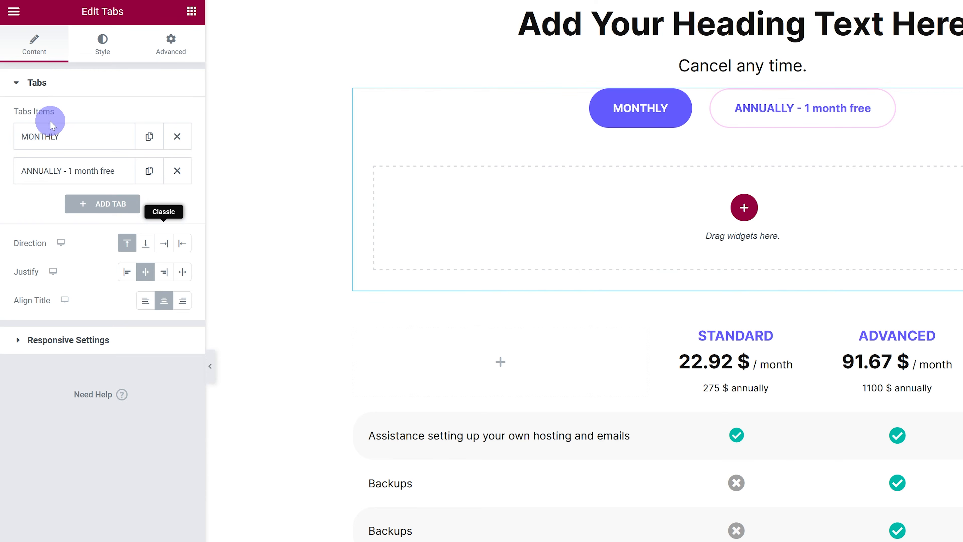
Inspect the icon option of the MONTHLY tab item and switch between both tabs to compare their looks.
{"action": "left_click", "coordinate": [50, 147]}
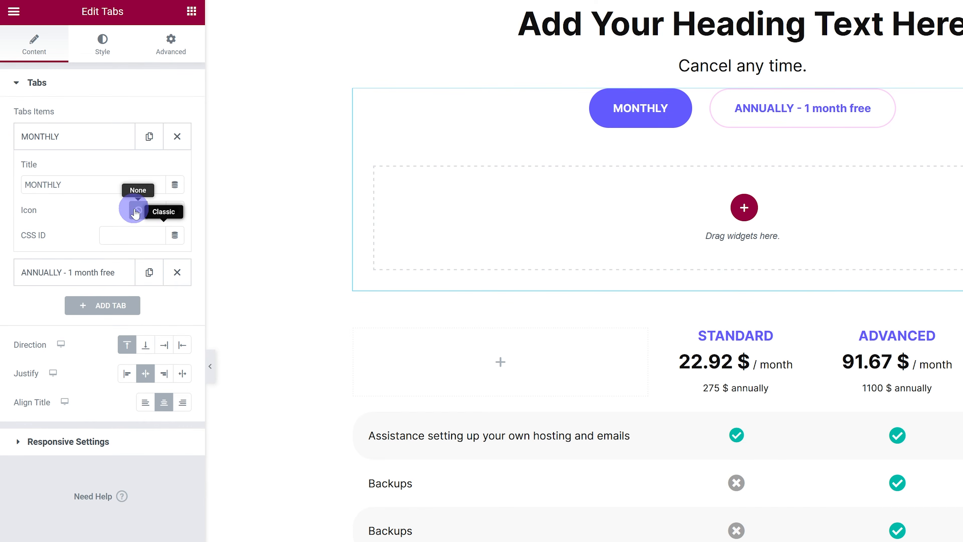
{"action": "left_click", "coordinate": [114, 51]}
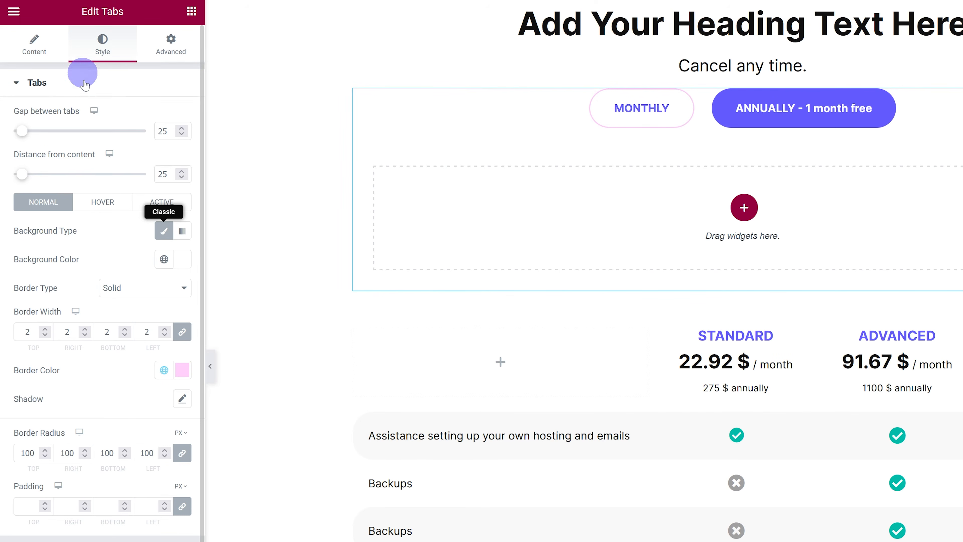
{"action": "left_click", "coordinate": [669, 108]}
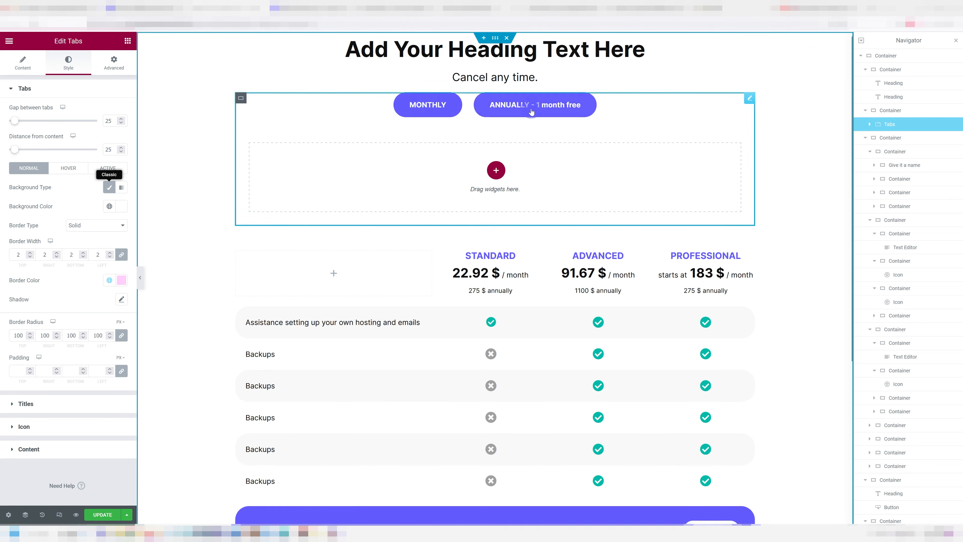
{"action": "left_click", "coordinate": [532, 111]}
Expand the Tabs element in the Navigator to reveal its two tab containers.
{"action": "left_click_drag", "start_coordinate": [906, 42], "coordinate": [828, 60]}
{"action": "left_click_drag", "start_coordinate": [758, 47], "coordinate": [773, 48]}
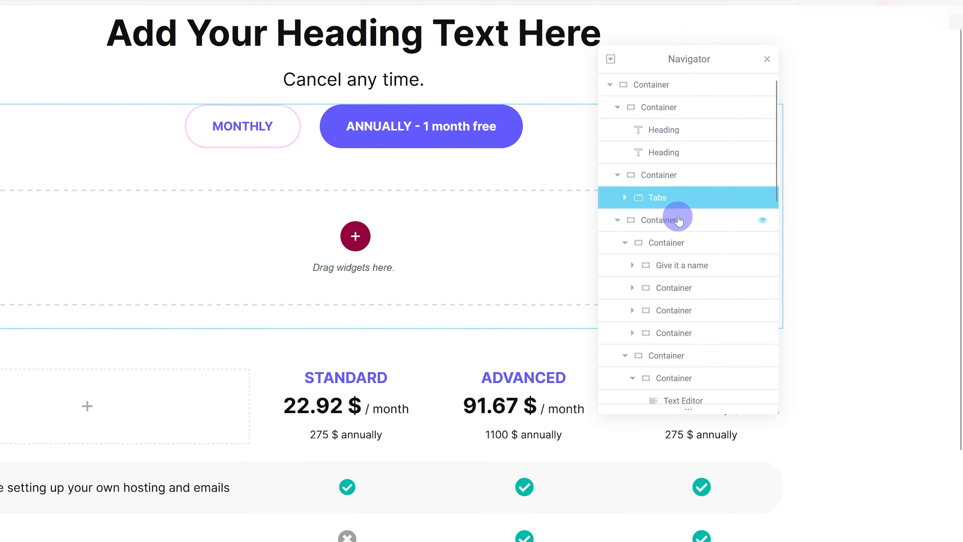
{"action": "left_click", "coordinate": [625, 197]}
{"action": "left_click_drag", "start_coordinate": [630, 215], "coordinate": [668, 249]}
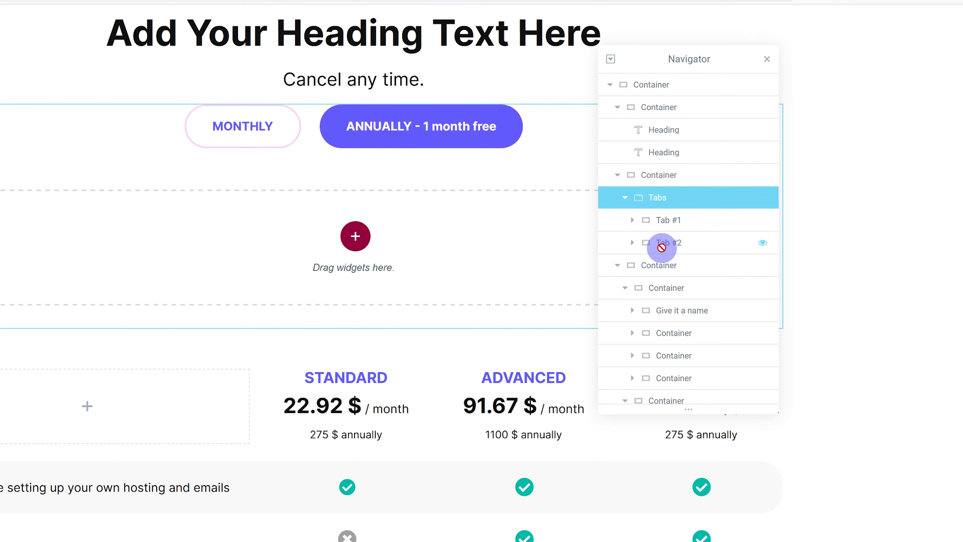
{"action": "left_click_drag", "start_coordinate": [660, 247], "coordinate": [477, 241]}
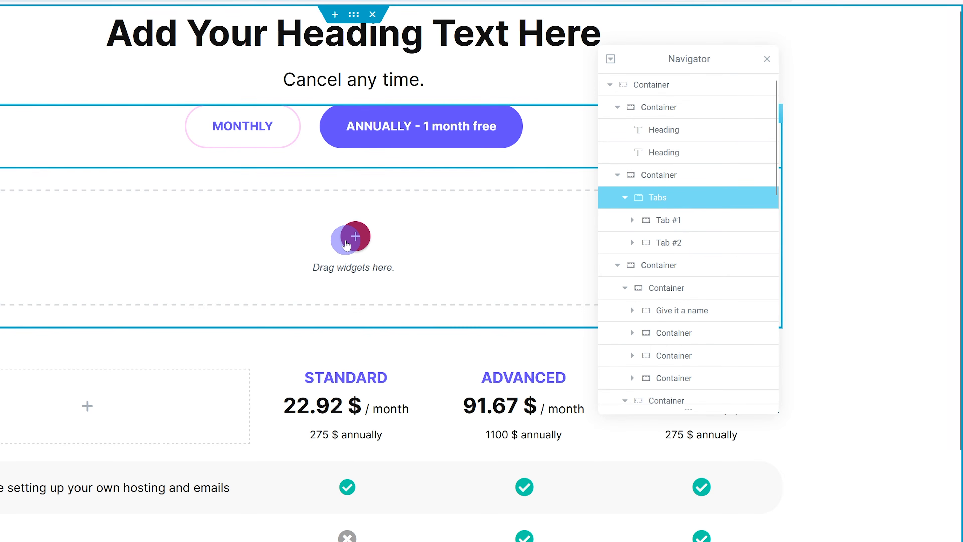
Move the whole pricing comparison table container into Tab #1 of the Tabs element.
{"action": "left_click", "coordinate": [354, 236]}
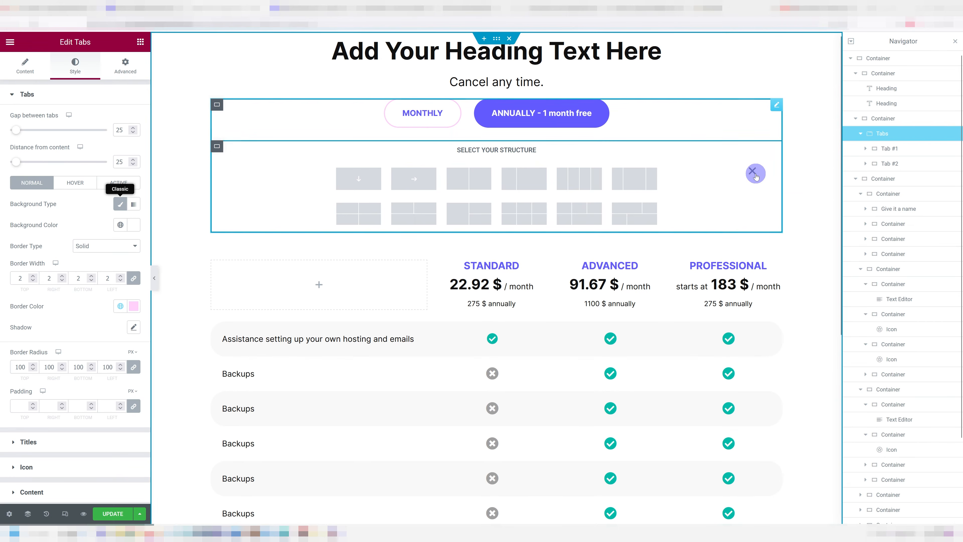
{"action": "left_click", "coordinate": [773, 150]}
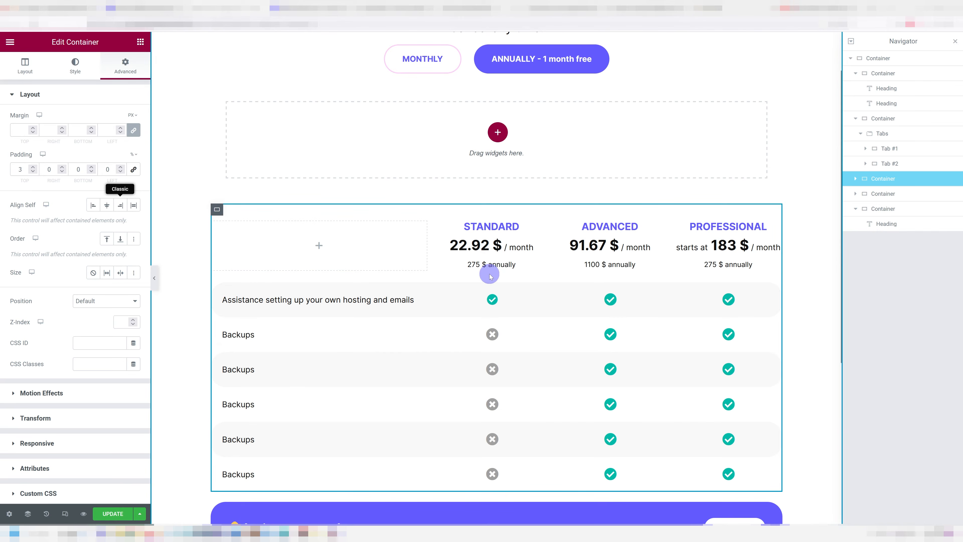
{"action": "scroll", "coordinate": [482, 277], "scroll_direction": "down", "scroll_amount": 3}
{"action": "scroll", "coordinate": [471, 282], "scroll_direction": "up", "scroll_amount": 4}
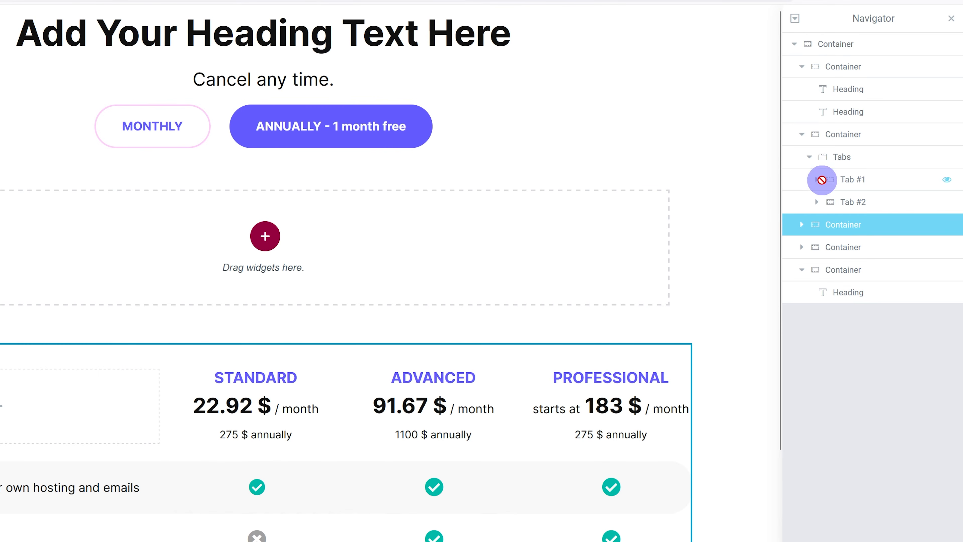
{"action": "left_click", "coordinate": [821, 180]}
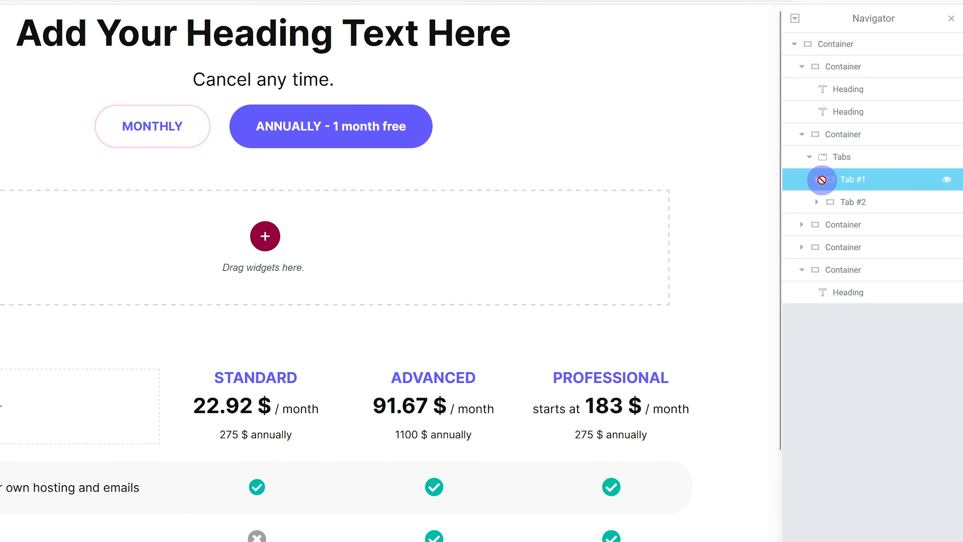
{"action": "left_click", "coordinate": [815, 180]}
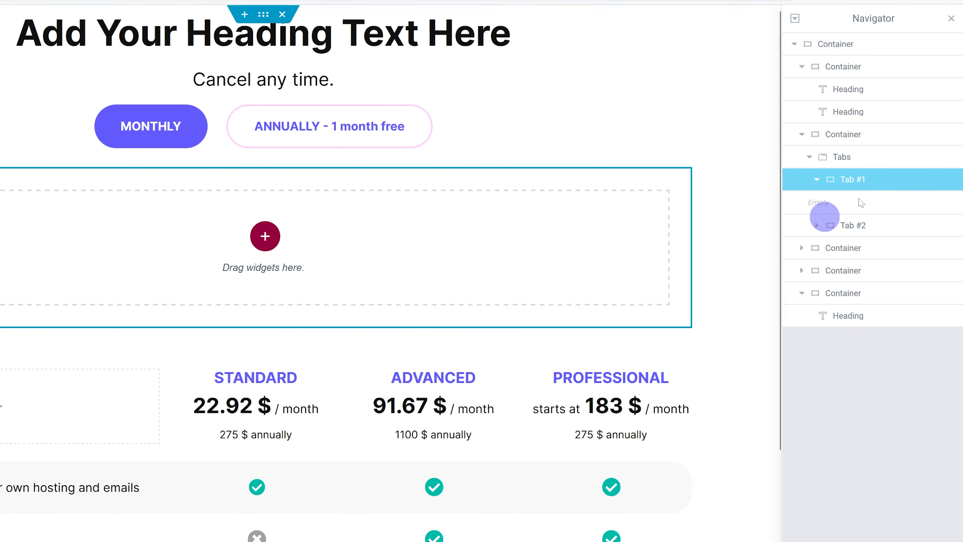
{"action": "left_click_drag", "start_coordinate": [834, 248], "coordinate": [850, 202]}
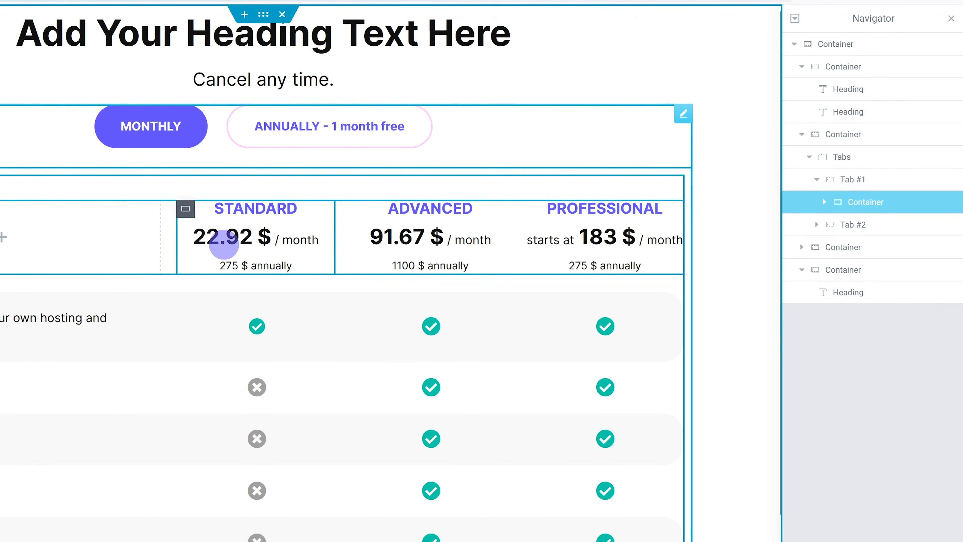
Switch back and forth between the Monthly and Annually tabs to check the content of each.
{"action": "left_click", "coordinate": [276, 139]}
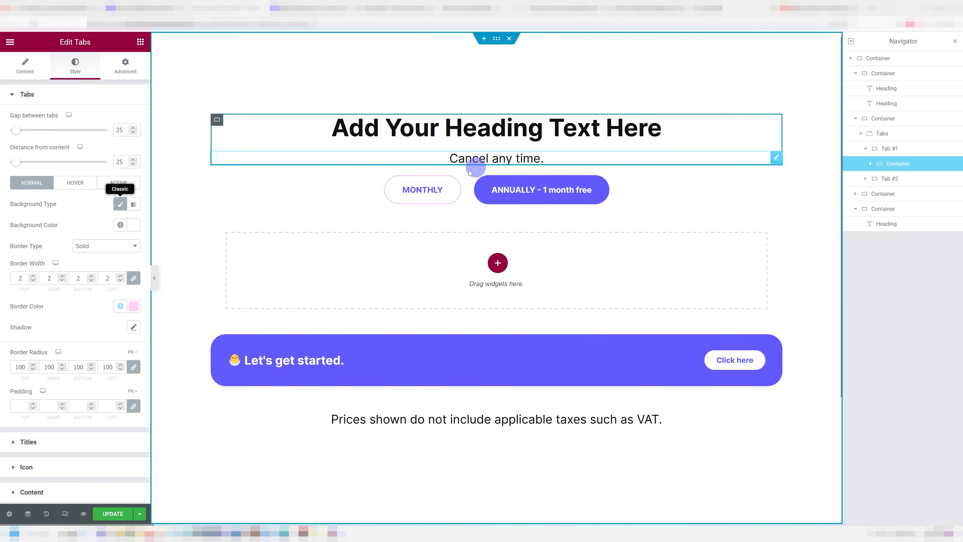
{"action": "left_click", "coordinate": [452, 184]}
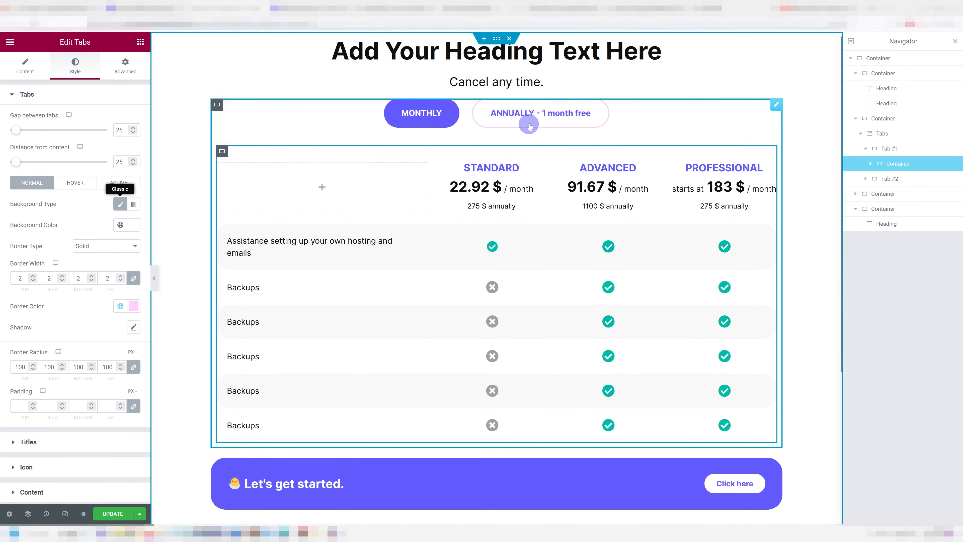
{"action": "left_click", "coordinate": [520, 119]}
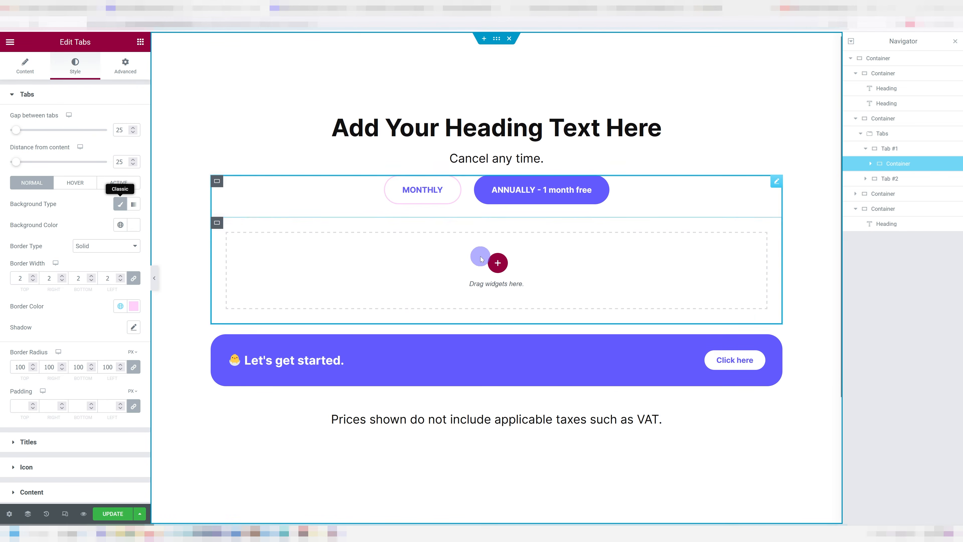
{"action": "left_click", "coordinate": [452, 199]}
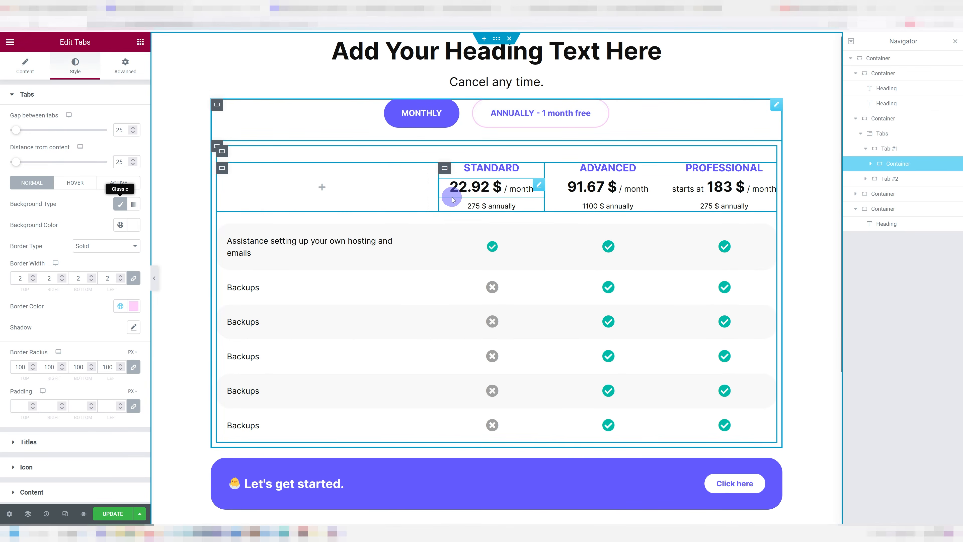
{"action": "left_click", "coordinate": [548, 128]}
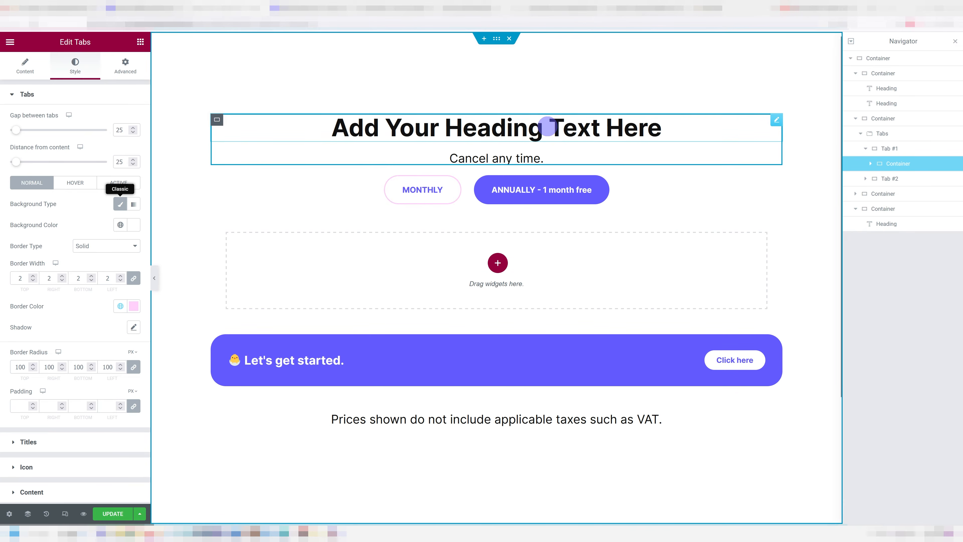
Duplicate the pricing table container in Tab #1 and move the copy into Tab #2.
{"action": "left_click", "coordinate": [874, 167]}
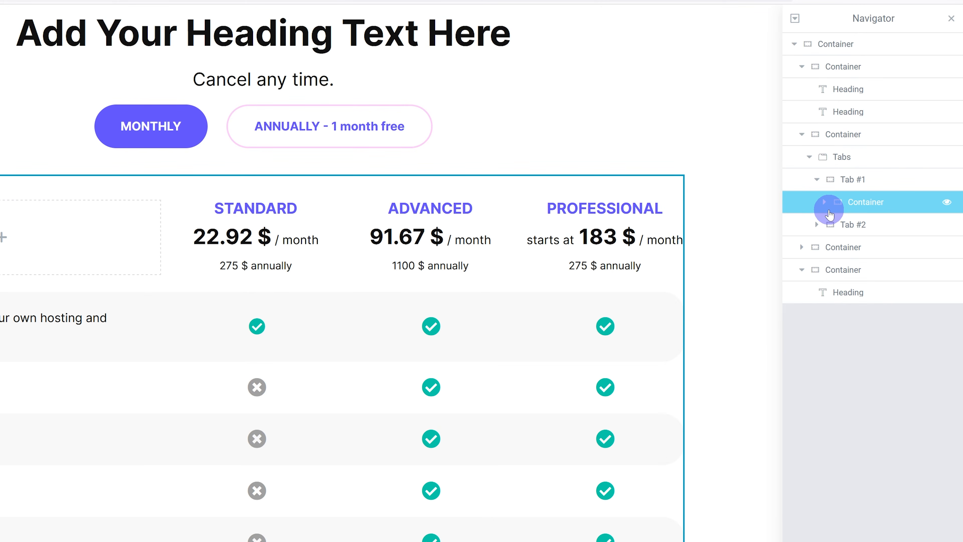
{"action": "right_click", "coordinate": [848, 208]}
{"action": "left_click", "coordinate": [870, 242]}
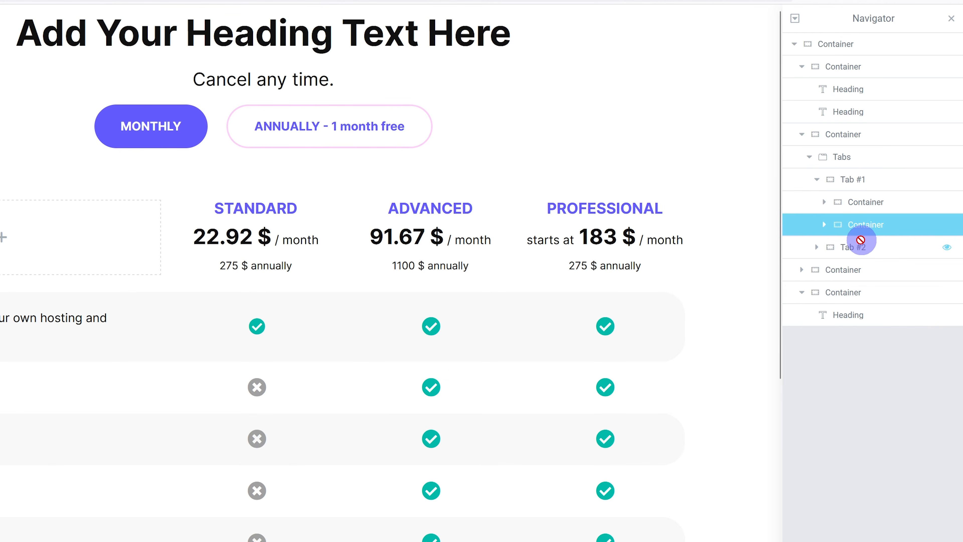
{"action": "left_click", "coordinate": [850, 250]}
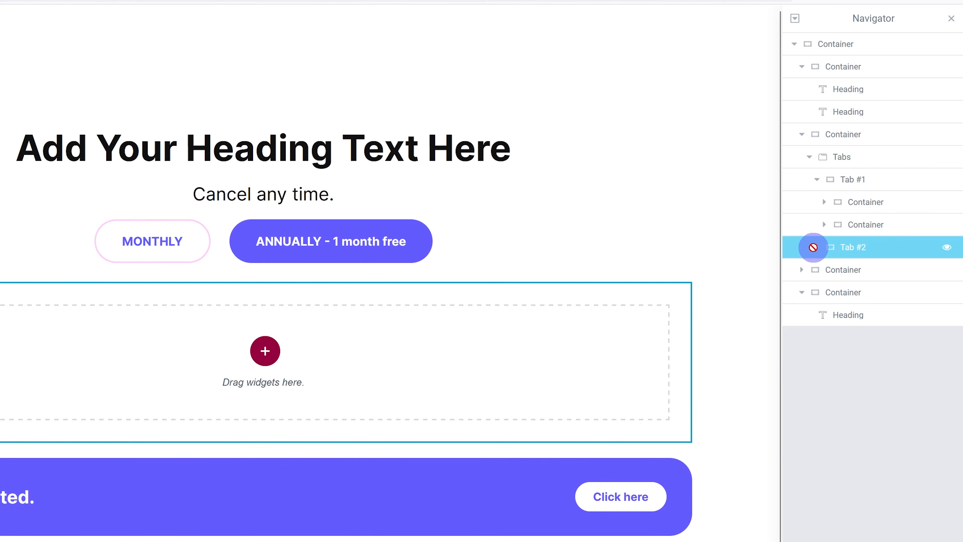
{"action": "left_click", "coordinate": [816, 247]}
{"action": "left_click_drag", "start_coordinate": [861, 230], "coordinate": [856, 249]}
Compare the table in both tabs by switching between them, and return to the Monthly tab.
{"action": "left_click", "coordinate": [322, 133]}
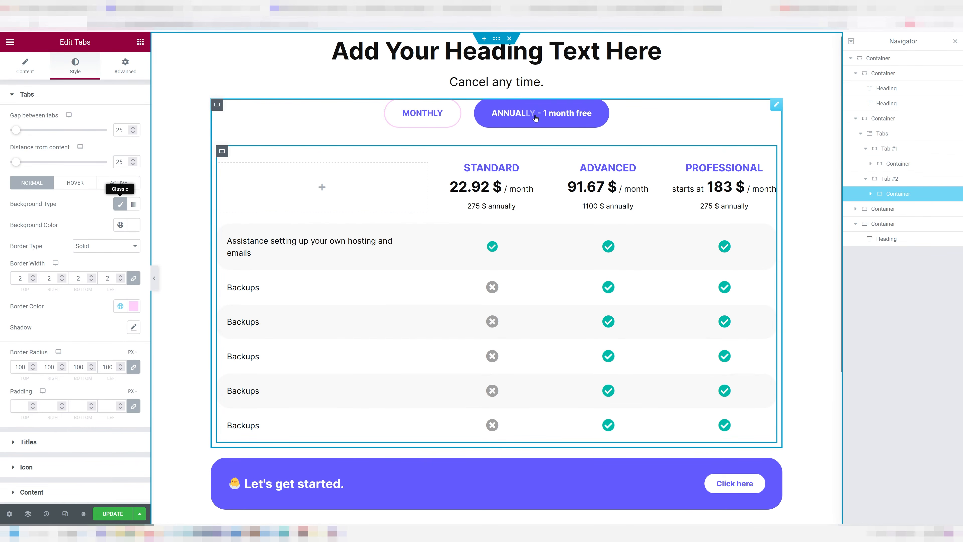
{"action": "left_click", "coordinate": [425, 121]}
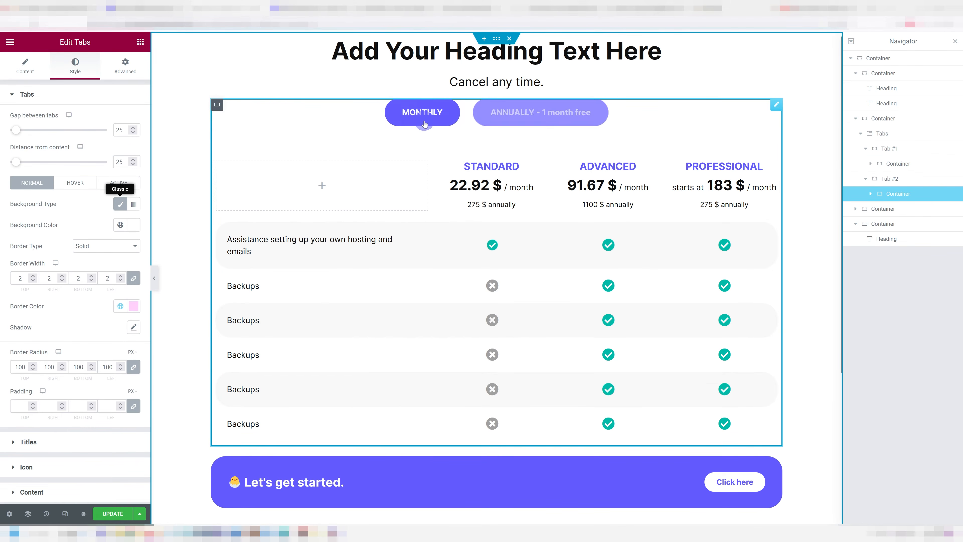
{"action": "left_click", "coordinate": [481, 125]}
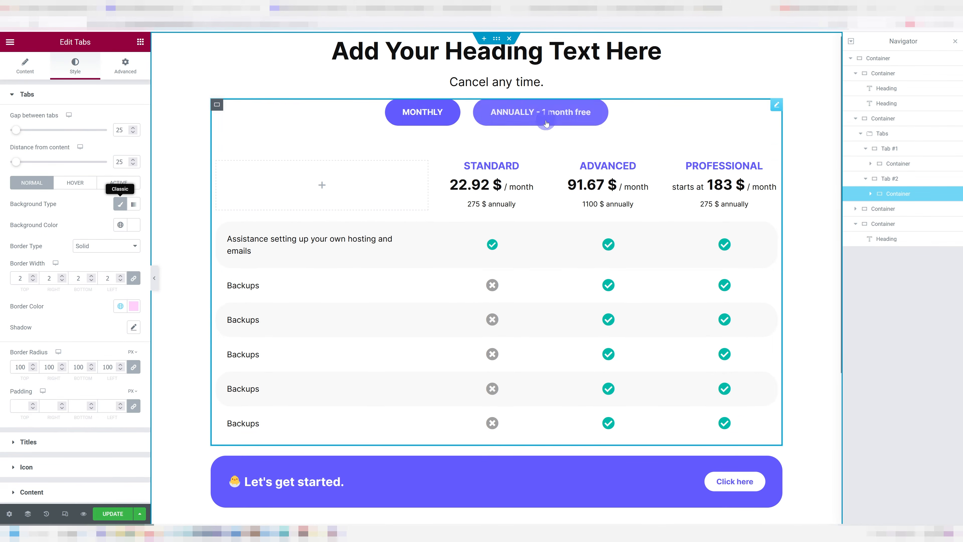
{"action": "left_click", "coordinate": [429, 122]}
Set the Standard plan's prices in the Monthly tab to 25 $ per month and 300 $ annually.
{"action": "left_click", "coordinate": [472, 186]}
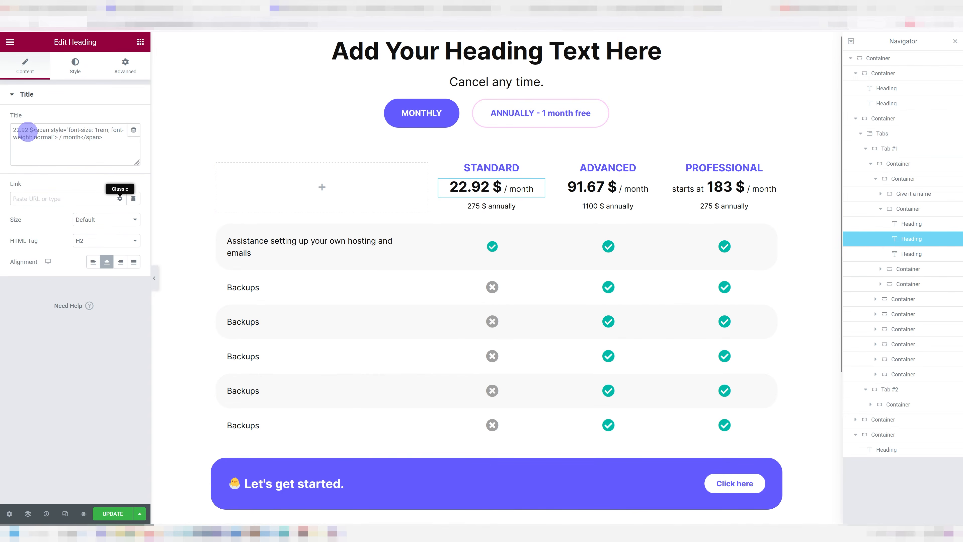
{"action": "double_click", "coordinate": [28, 130]}
{"action": "type", "text": "25"}
{"action": "left_click", "coordinate": [487, 205]}
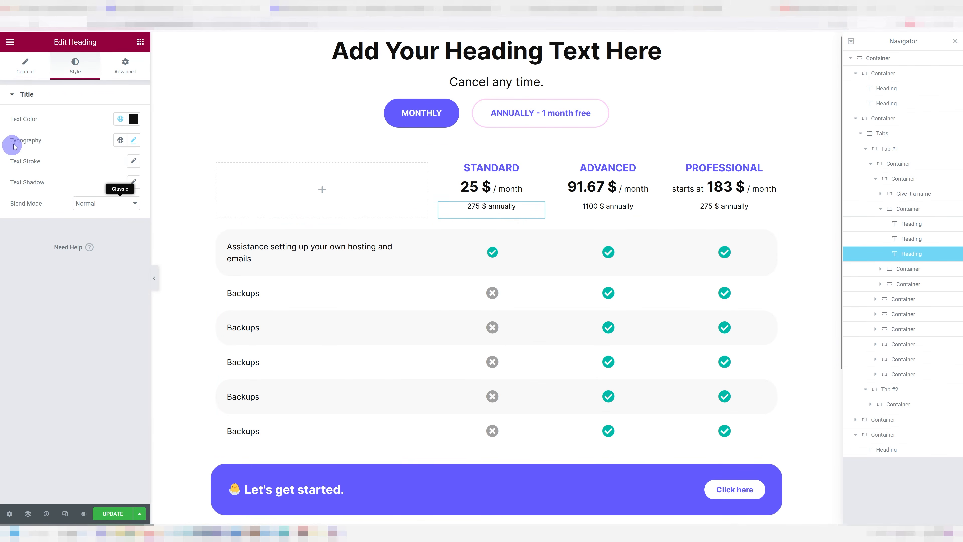
{"action": "left_click", "coordinate": [33, 83]}
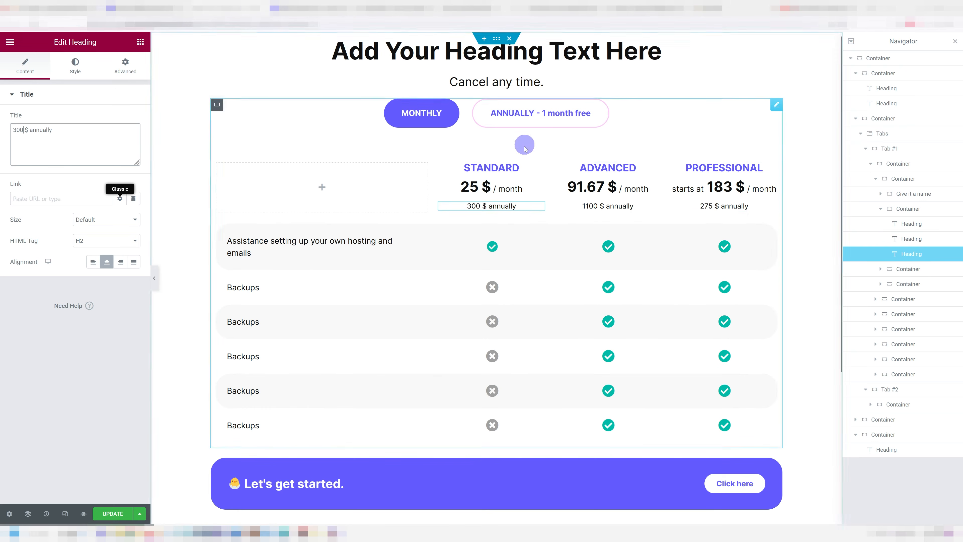
In the Monthly tab, set the Advanced prices to 100 $ monthly and 1200 $ annually, and the Professional prices to 200 $ and 2400 $.
{"action": "left_click", "coordinate": [560, 186]}
{"action": "left_click", "coordinate": [37, 126]}
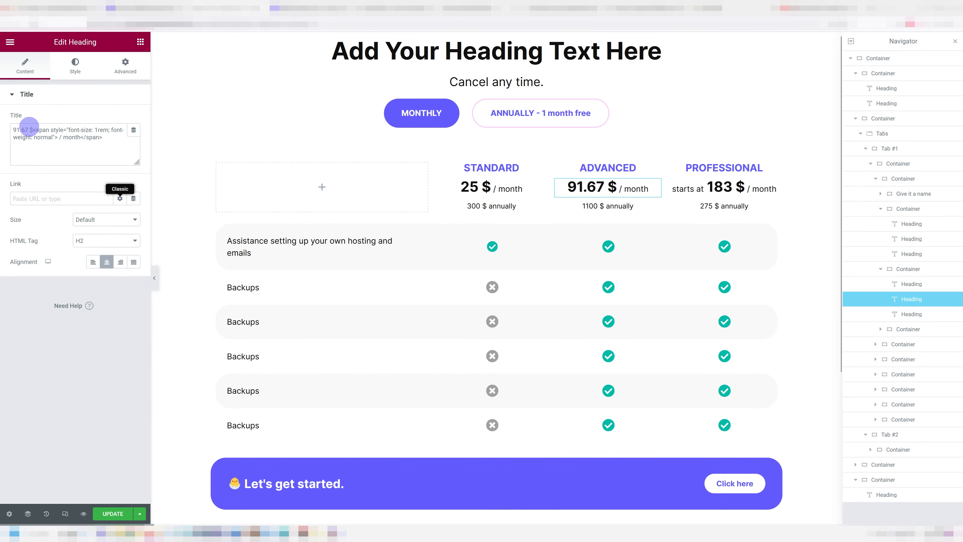
{"action": "type", "text": "100"}
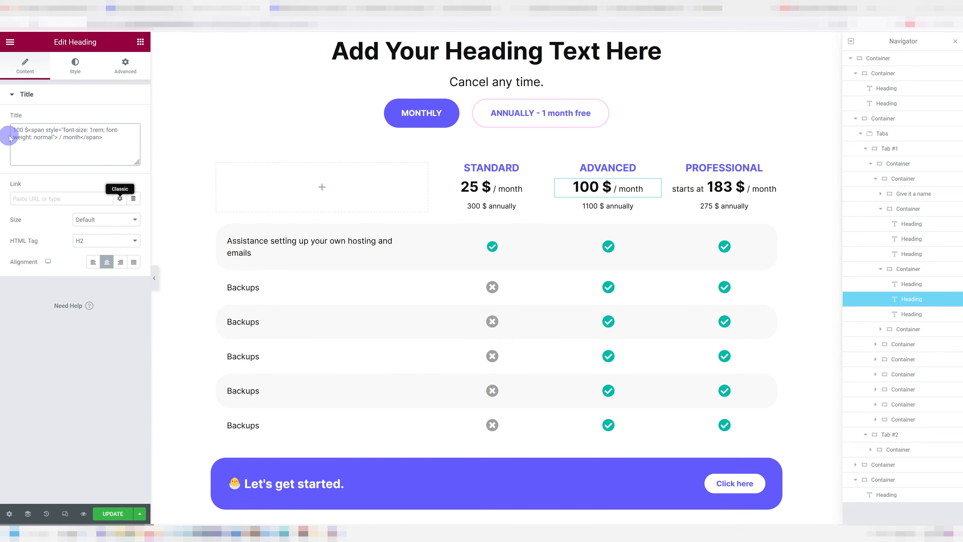
{"action": "left_click", "coordinate": [608, 206]}
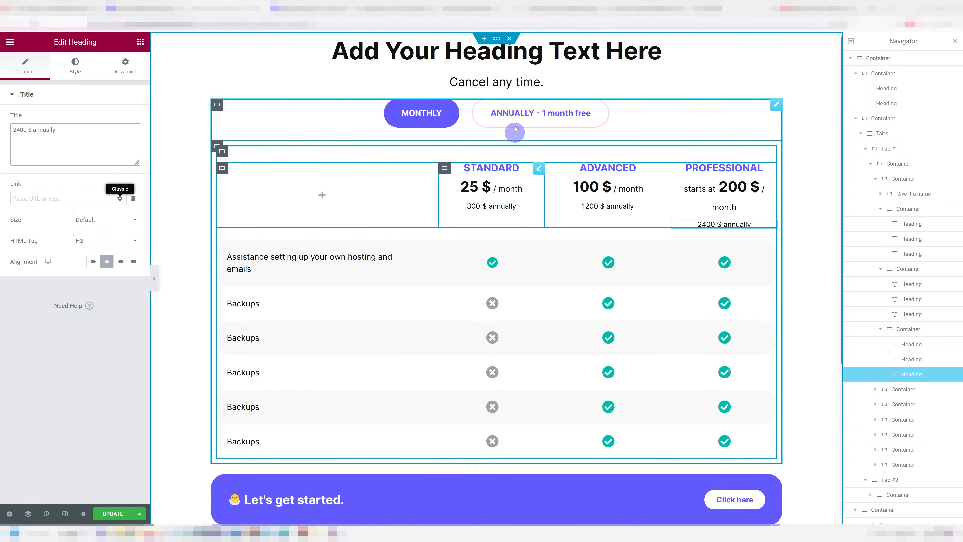
Alternate between the Monthly and Annually tabs in the editor to compare their prices.
{"action": "left_click", "coordinate": [430, 114]}
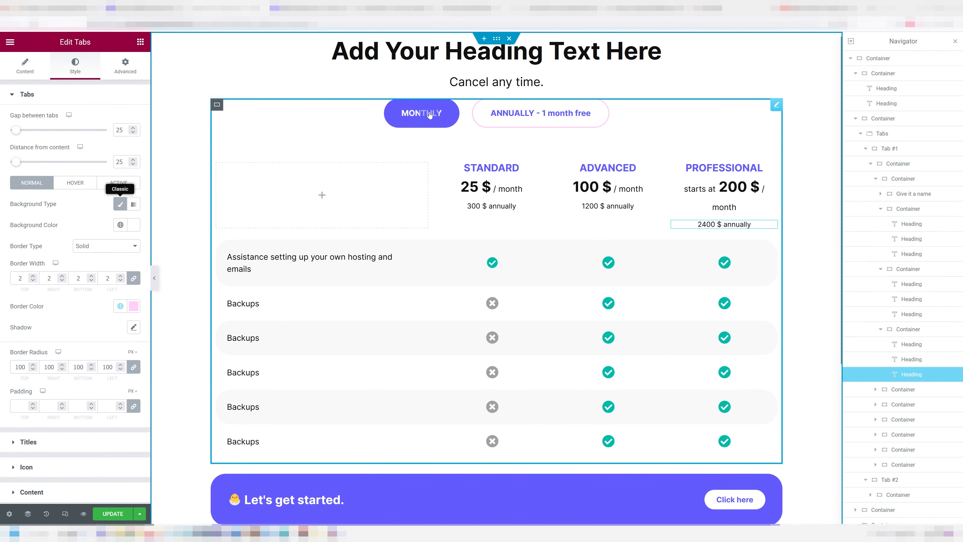
{"action": "left_click", "coordinate": [516, 115]}
{"action": "left_click", "coordinate": [442, 111]}
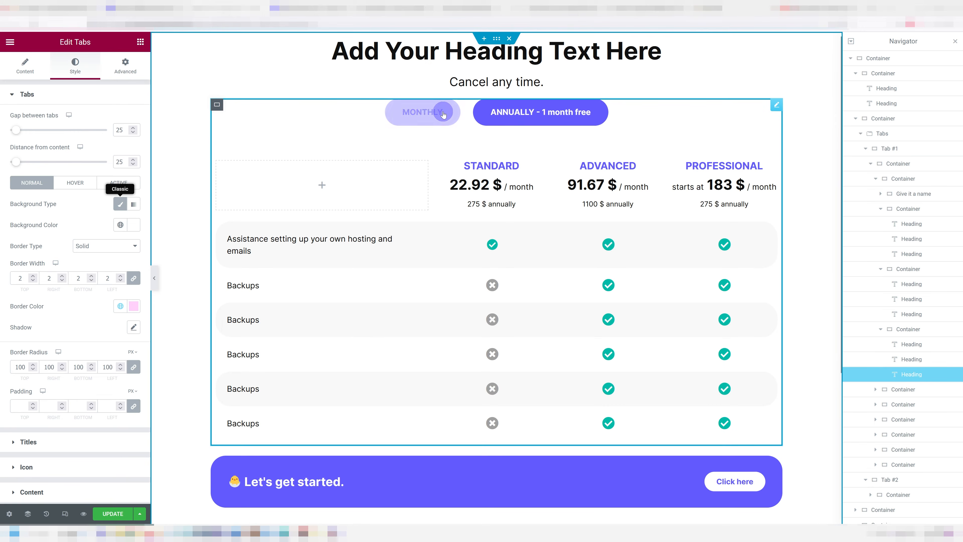
{"action": "left_click", "coordinate": [509, 128]}
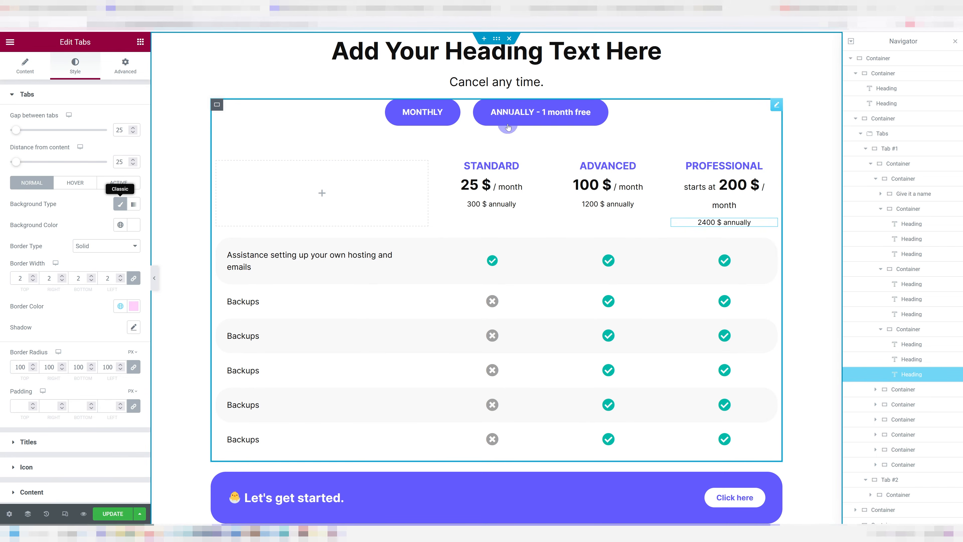
Check the finished pricing section on the front-end page and compare it with the live Maintenance plans page.
{"action": "left_click", "coordinate": [375, 134]}
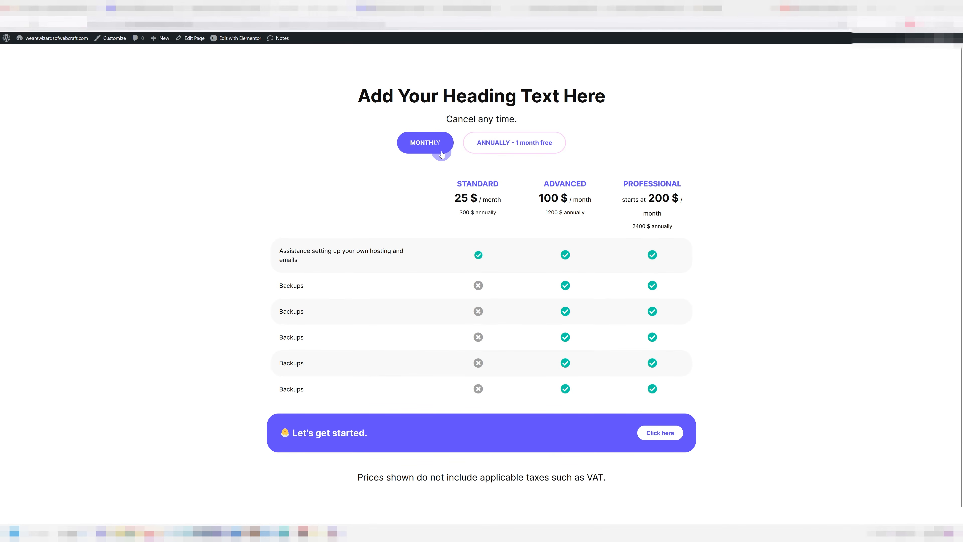
{"action": "left_click", "coordinate": [472, 161]}
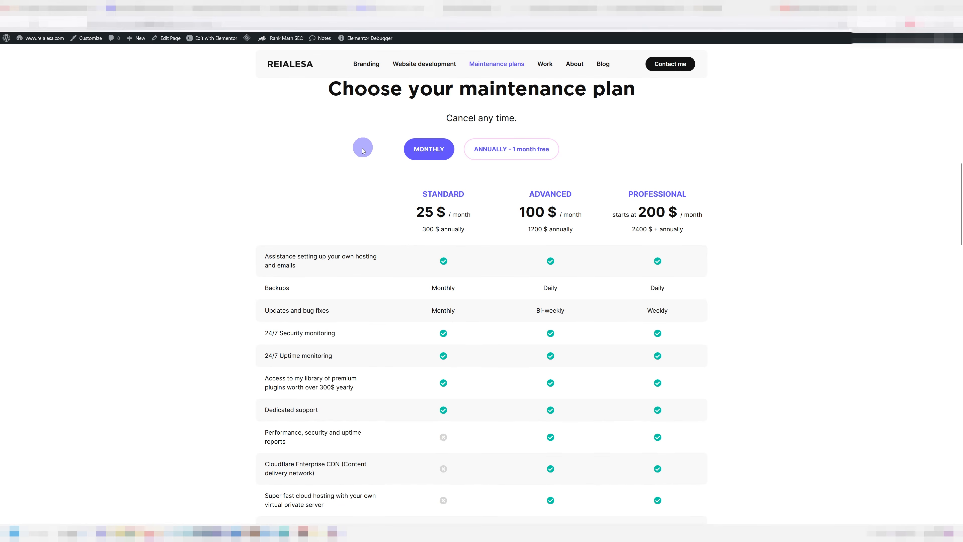
{"action": "scroll", "coordinate": [359, 183], "scroll_direction": "up", "scroll_amount": 2}
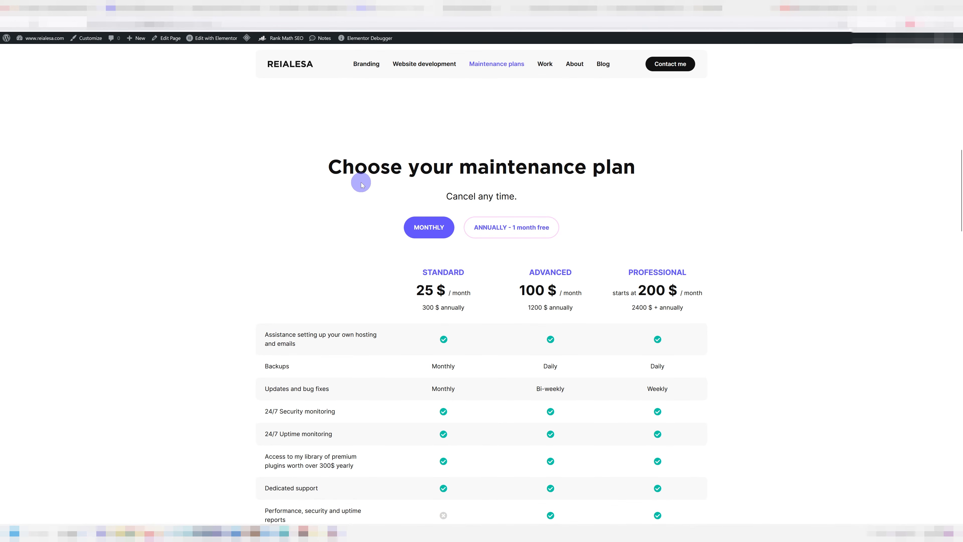
Review the live Maintenance plans table, and alternate the front-end pricing section between its Monthly and Annually tabs.
{"action": "scroll", "coordinate": [399, 188], "scroll_direction": "down", "scroll_amount": 8}
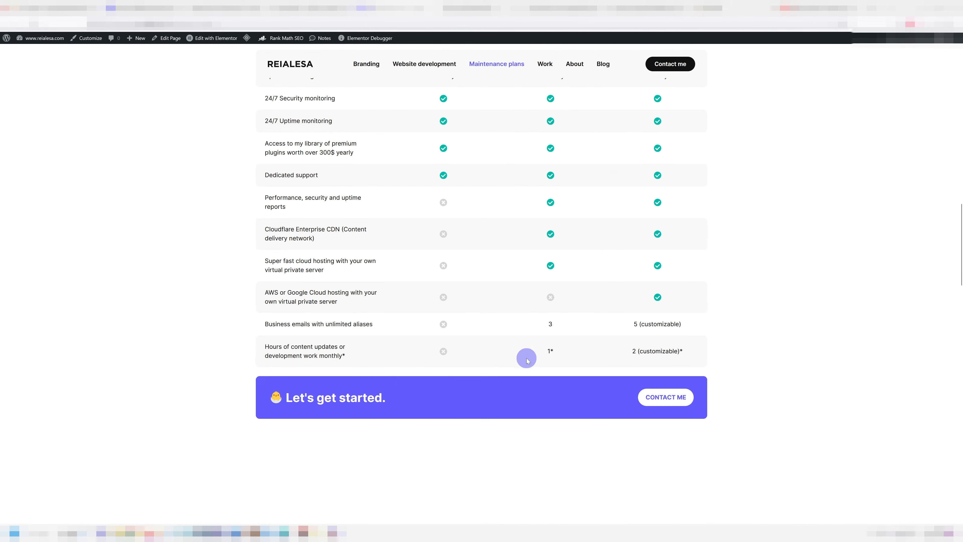
{"action": "scroll", "coordinate": [508, 342], "scroll_direction": "up", "scroll_amount": 6}
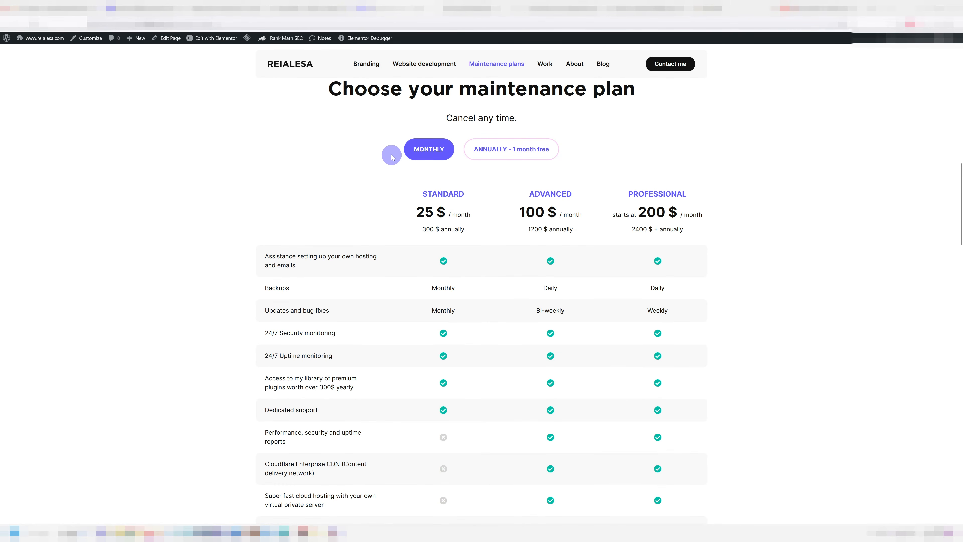
{"action": "scroll", "coordinate": [391, 156], "scroll_direction": "down", "scroll_amount": 5}
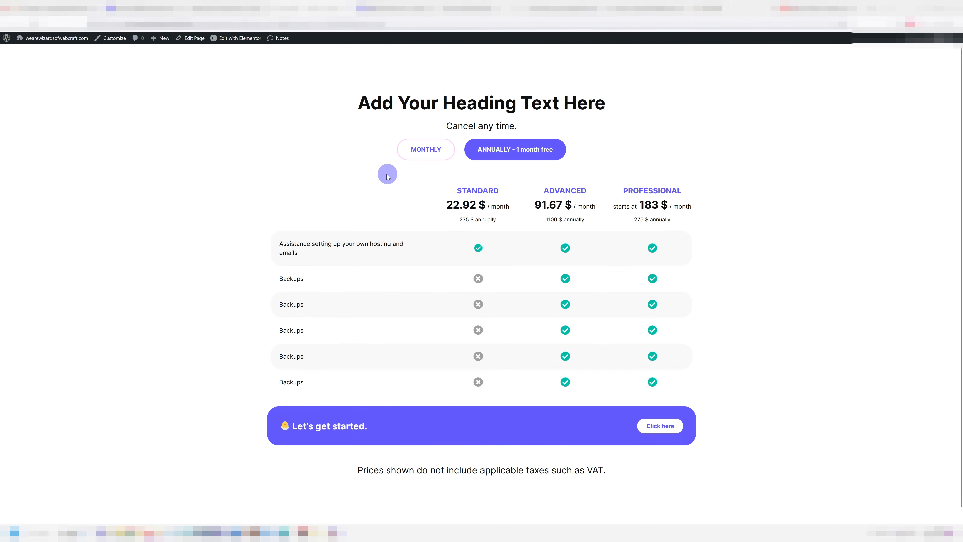
{"action": "left_click", "coordinate": [422, 159]}
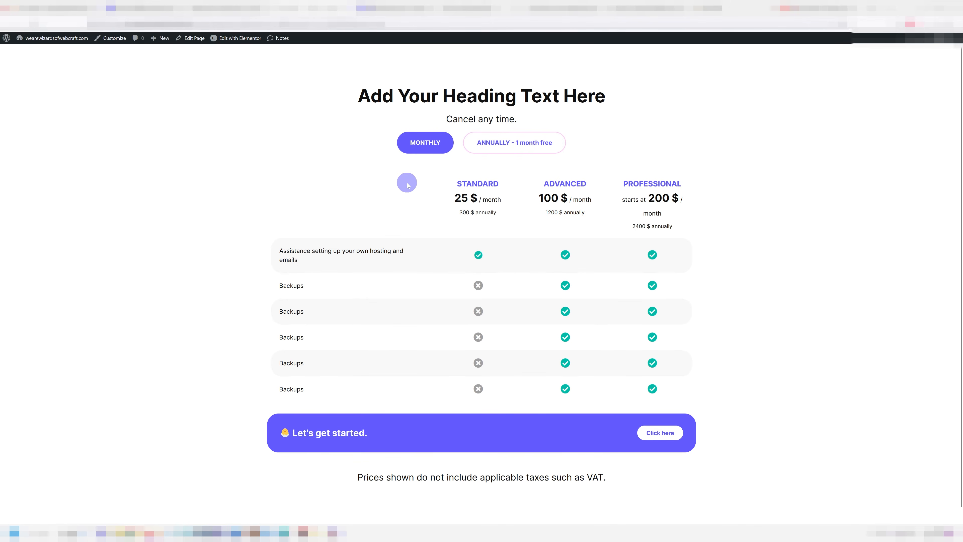
{"action": "left_click", "coordinate": [498, 157]}
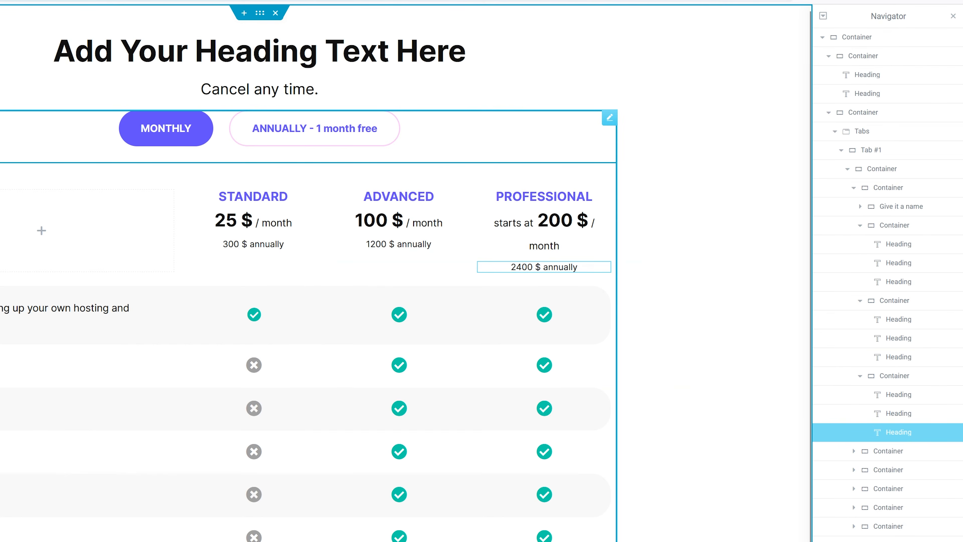
Set the padding of the Monthly and Annually tab containers to 0, and the Annually container's overflow to Hidden.
{"action": "left_click", "coordinate": [283, 155]}
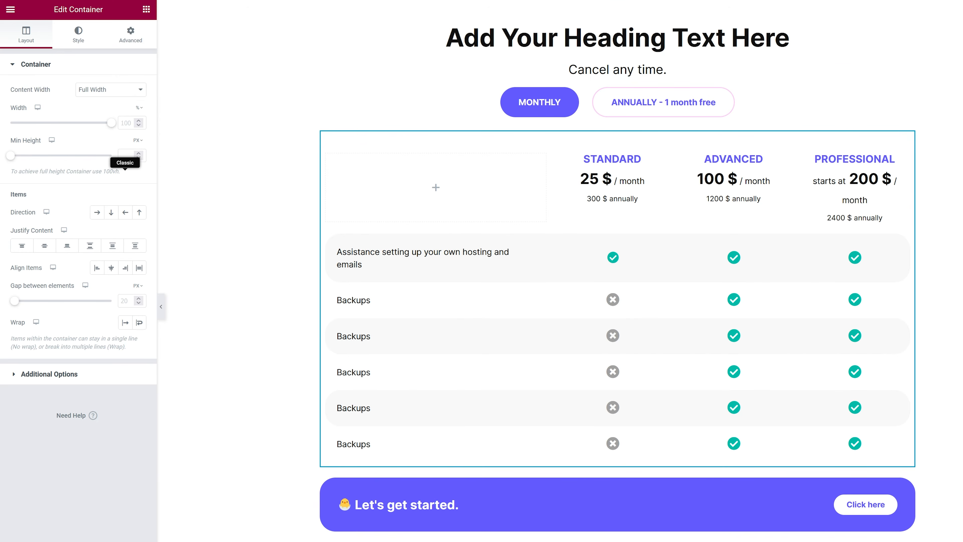
{"action": "left_click", "coordinate": [136, 37]}
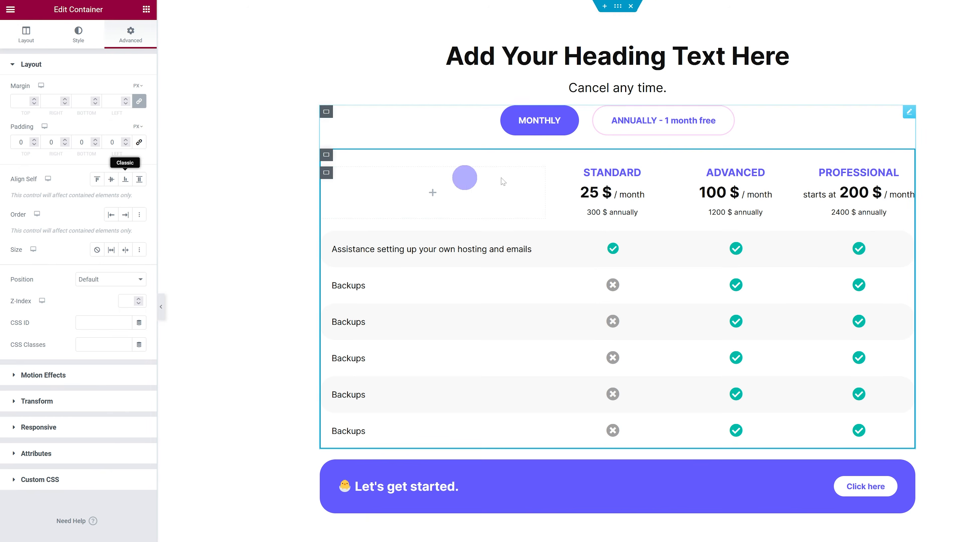
{"action": "left_click", "coordinate": [622, 131]}
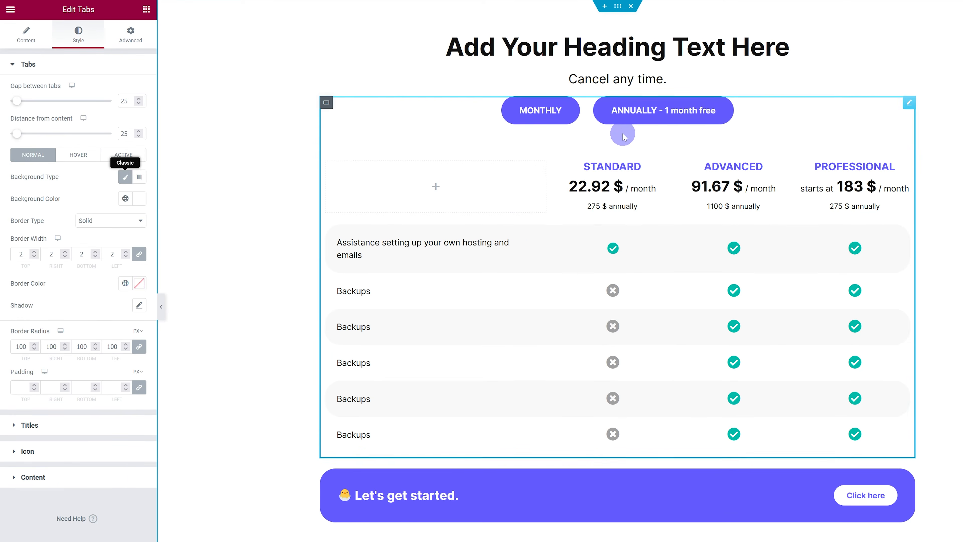
{"action": "left_click", "coordinate": [136, 45]}
{"action": "left_click", "coordinate": [137, 142]}
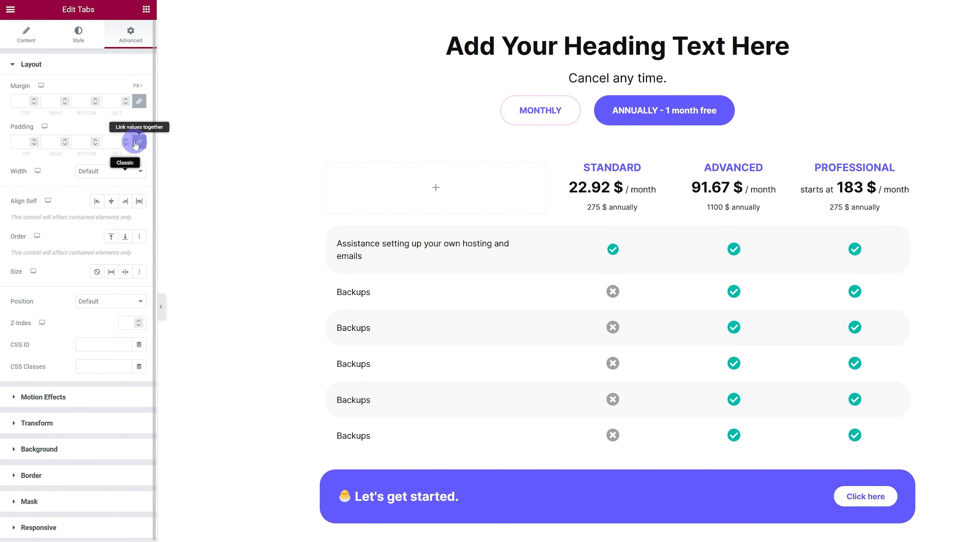
{"action": "left_click", "coordinate": [540, 110]}
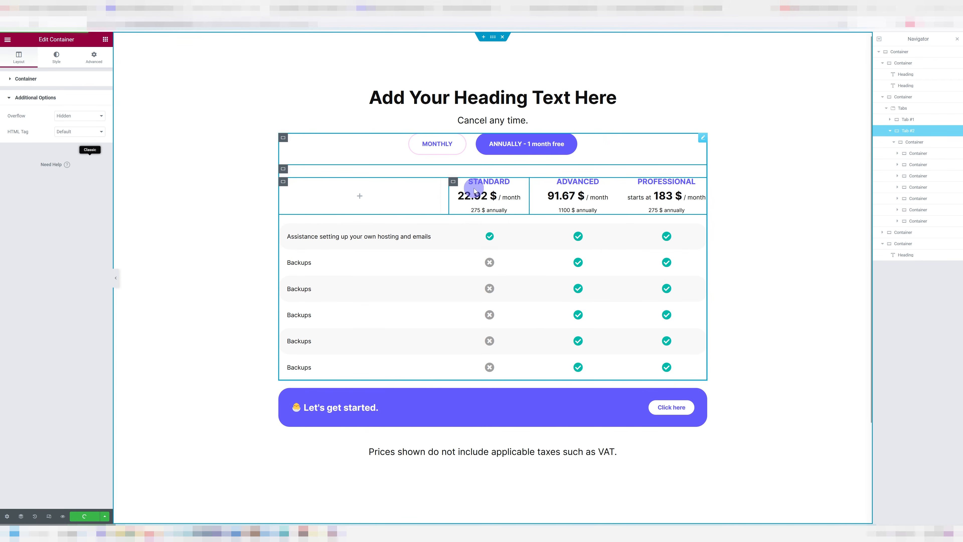
{"action": "left_click", "coordinate": [462, 223]}
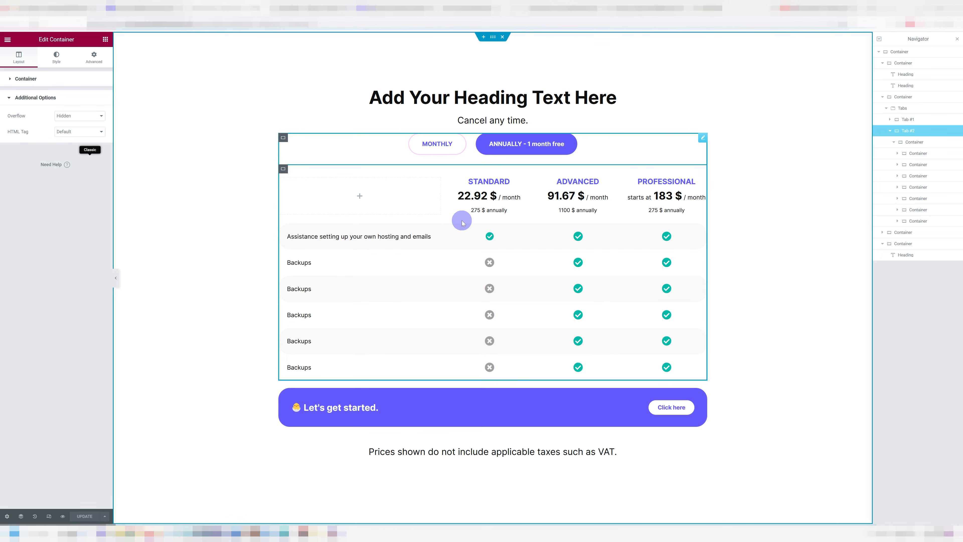
In tablet view, set the Tabs widget's responsive breakpoint to Tablet (> 1024px).
{"action": "left_click", "coordinate": [49, 516]}
{"action": "left_click", "coordinate": [472, 39]}
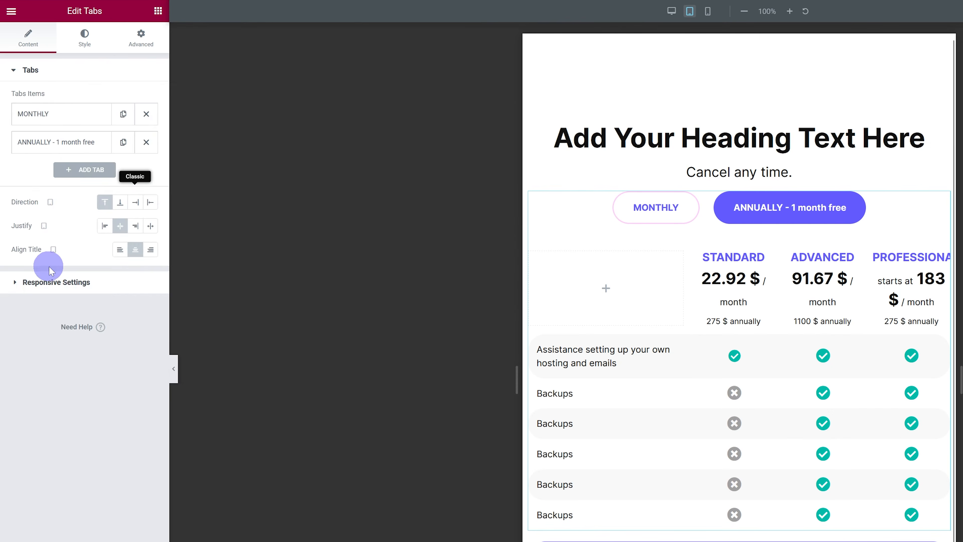
{"action": "left_click", "coordinate": [49, 277]}
{"action": "left_click", "coordinate": [99, 126]}
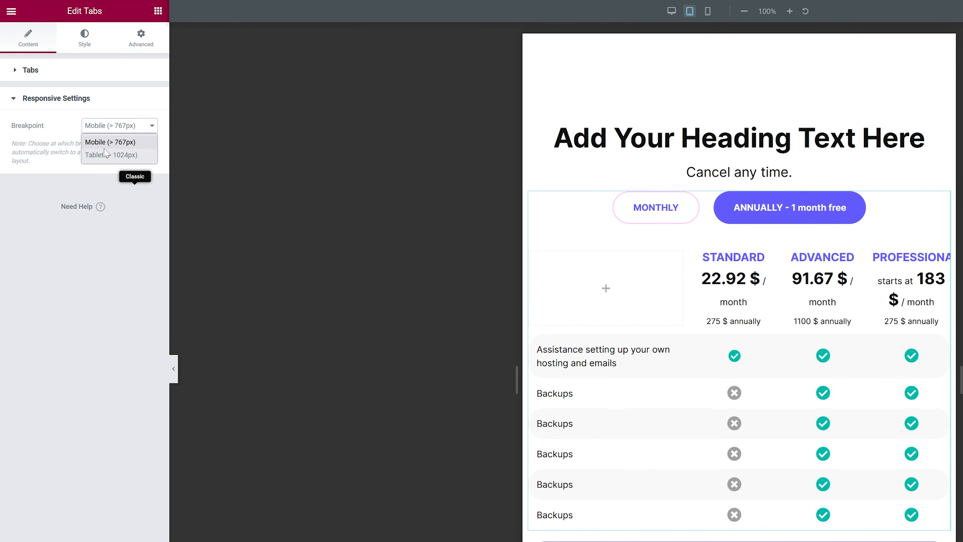
{"action": "left_click", "coordinate": [106, 163]}
{"action": "left_click", "coordinate": [109, 156]}
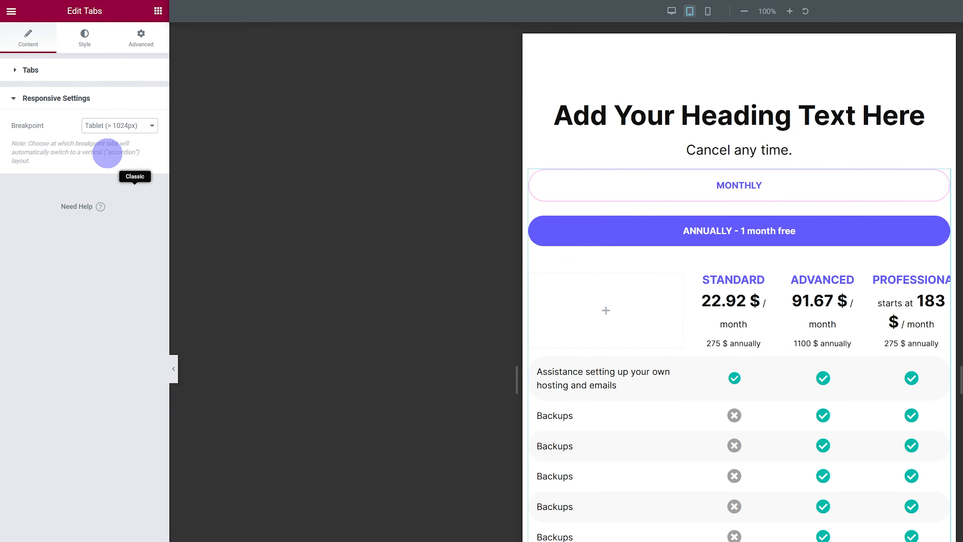
Hide the container holding the pricing tabs on tablet and mobile, and preview the page at tablet size.
{"action": "left_click", "coordinate": [448, 39]}
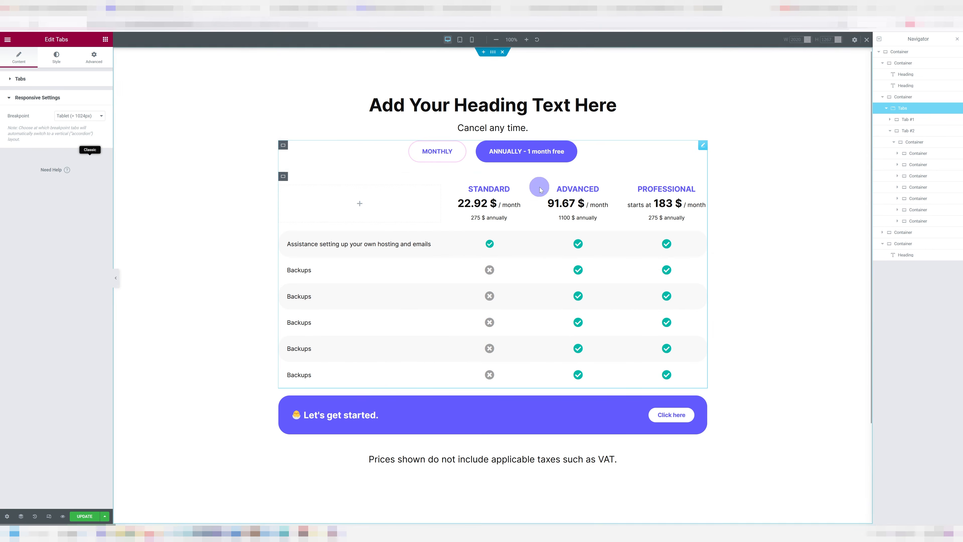
{"action": "left_click", "coordinate": [267, 134]}
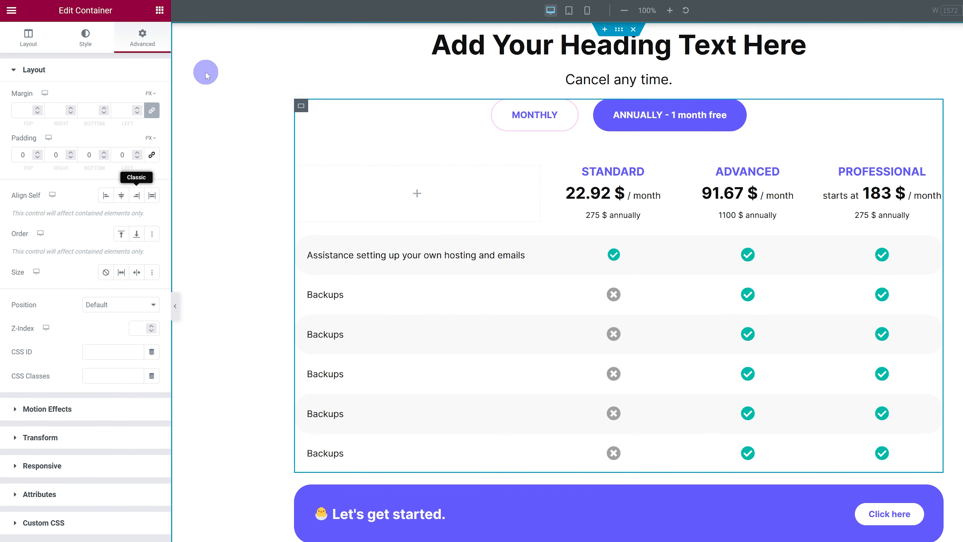
{"action": "left_click", "coordinate": [74, 465]}
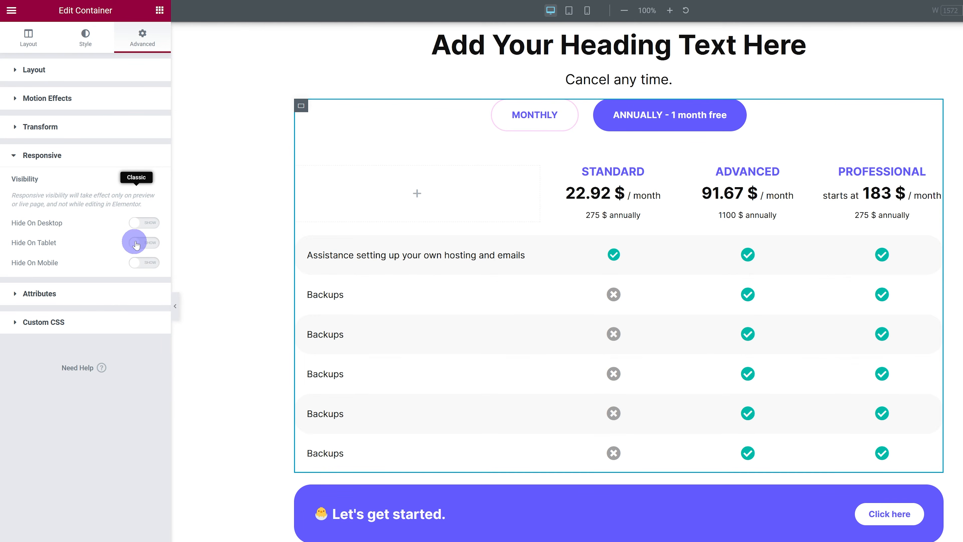
{"action": "left_click", "coordinate": [145, 262]}
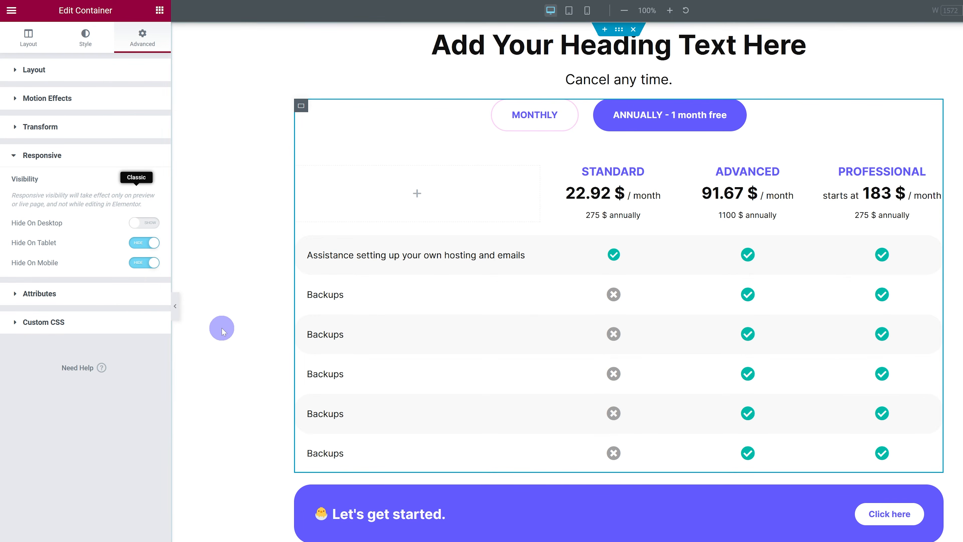
{"action": "left_click", "coordinate": [569, 11]}
Examine how the live Maintenance plans page stacks its plan cards at mobile width.
{"action": "scroll", "coordinate": [574, 201], "scroll_direction": "down", "scroll_amount": 5}
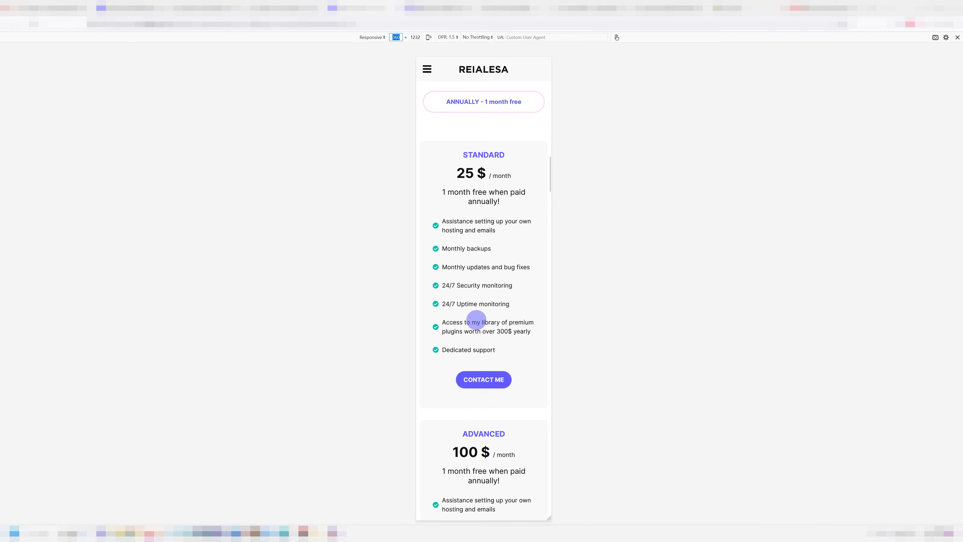
{"action": "scroll", "coordinate": [476, 320], "scroll_direction": "up", "scroll_amount": 3}
{"action": "scroll", "coordinate": [437, 231], "scroll_direction": "down", "scroll_amount": 7}
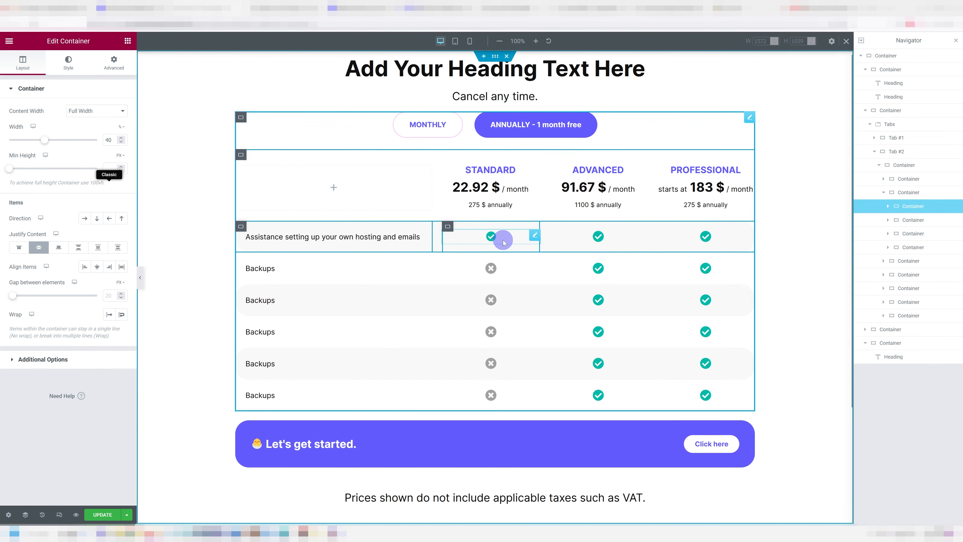
Add a new vertical container below the tax note and nest another container inside it.
{"action": "scroll", "coordinate": [503, 242], "scroll_direction": "down", "scroll_amount": 3}
{"action": "scroll", "coordinate": [501, 239], "scroll_direction": "up", "scroll_amount": 3}
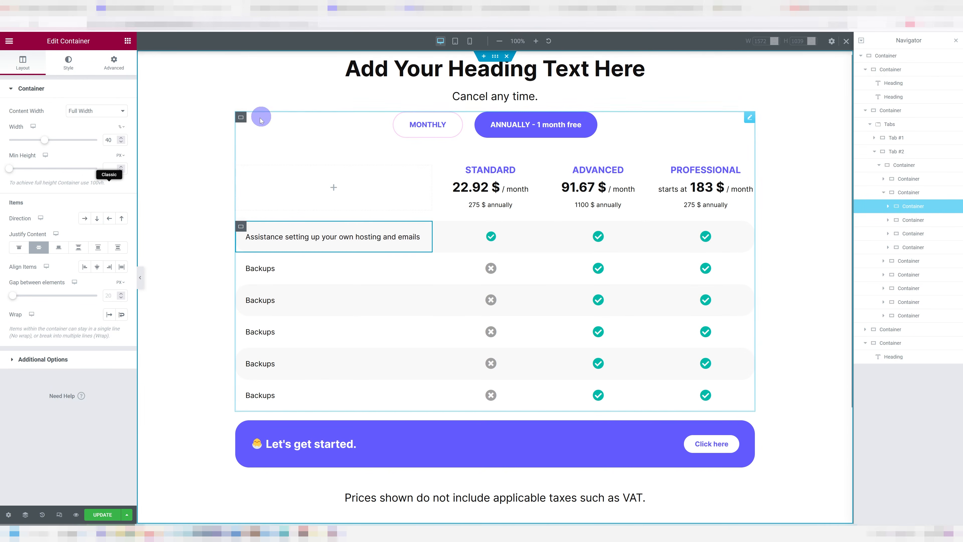
{"action": "scroll", "coordinate": [492, 274], "scroll_direction": "down", "scroll_amount": 4}
{"action": "left_click", "coordinate": [485, 444]}
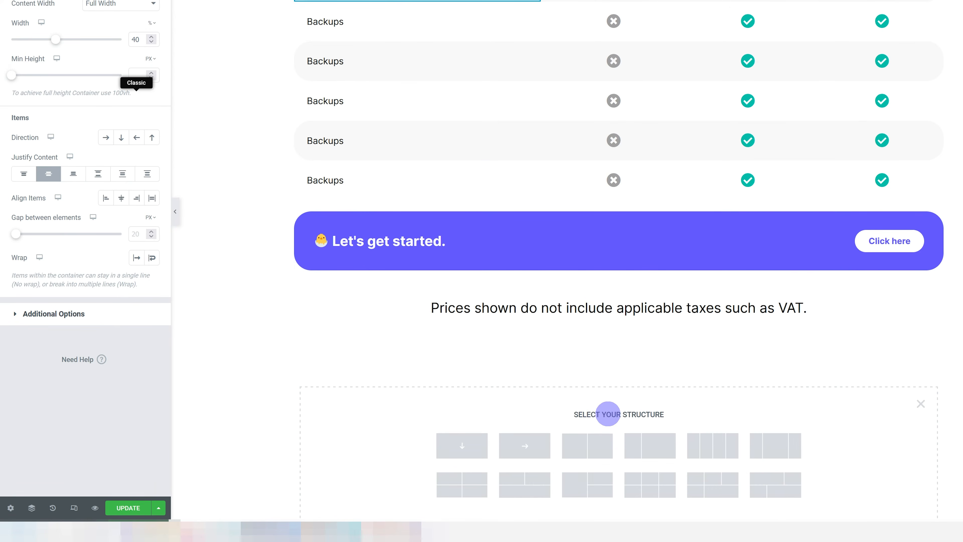
{"action": "scroll", "coordinate": [487, 439], "scroll_direction": "down", "scroll_amount": 1}
{"action": "left_click", "coordinate": [475, 391]}
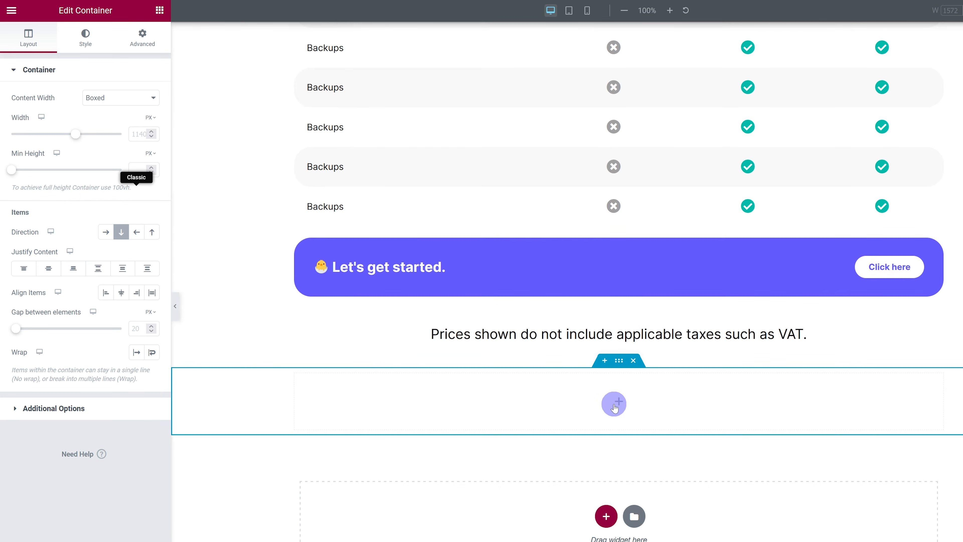
{"action": "left_click", "coordinate": [614, 408]}
{"action": "left_click_drag", "start_coordinate": [43, 148], "coordinate": [504, 412]}
{"action": "left_click", "coordinate": [300, 381]}
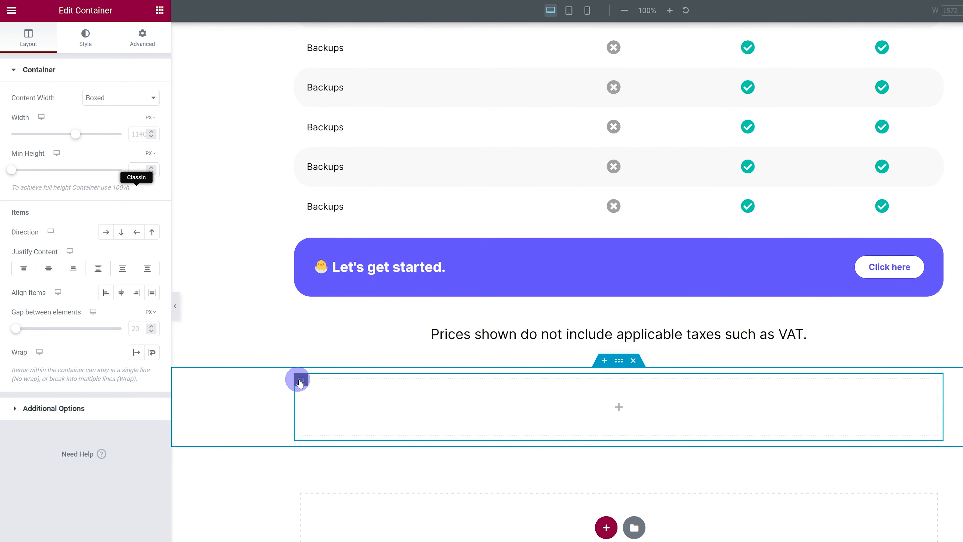
Hide the new nested container on desktop and switch to the tablet view.
{"action": "left_click", "coordinate": [142, 47]}
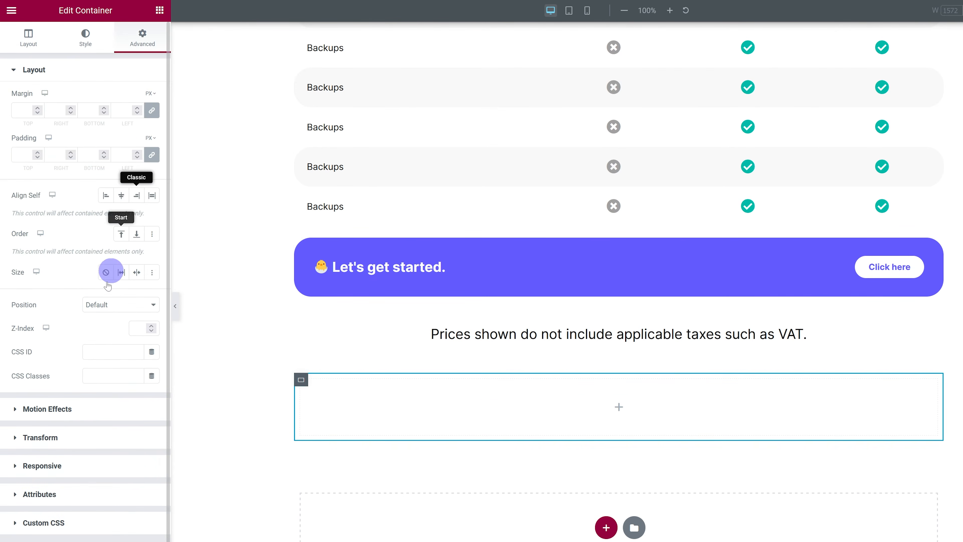
{"action": "left_click", "coordinate": [62, 438]}
{"action": "left_click", "coordinate": [45, 384]}
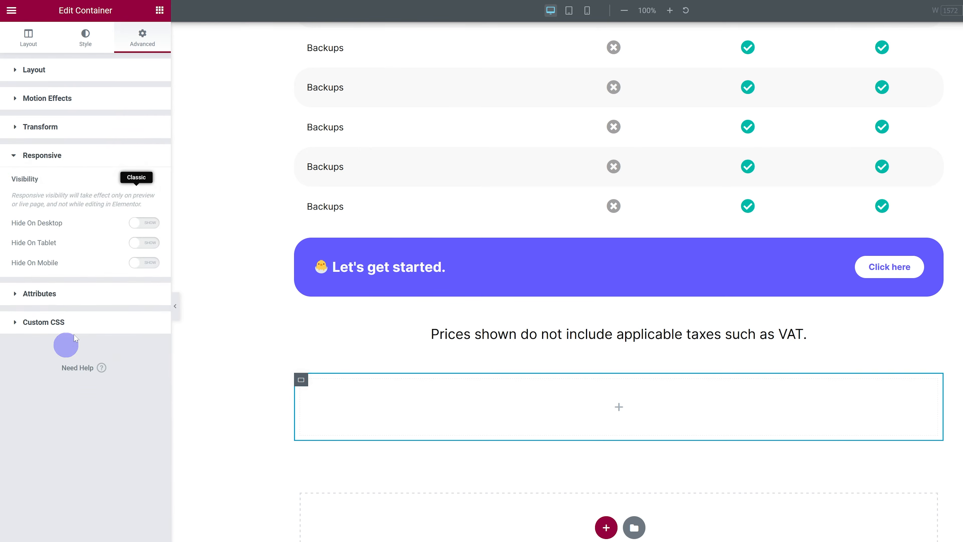
{"action": "left_click", "coordinate": [144, 224]}
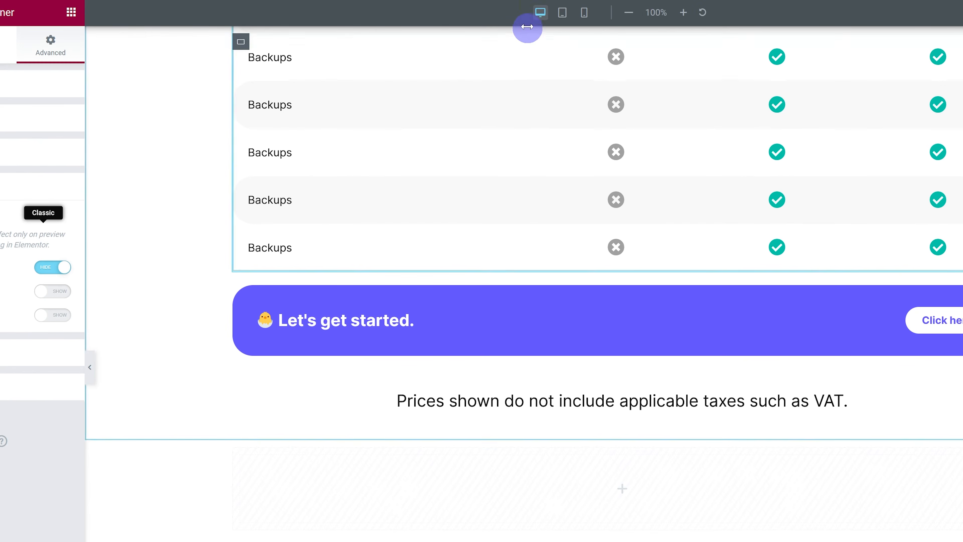
{"action": "left_click", "coordinate": [563, 12]}
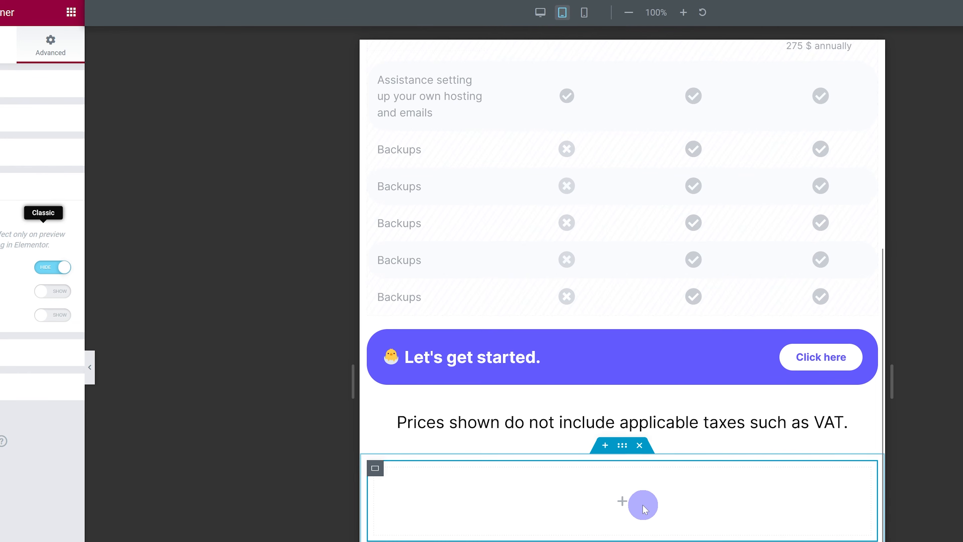
Give the nested container a light grey classic background from the global colours, and open its border settings.
{"action": "left_click", "coordinate": [622, 501]}
{"action": "left_click", "coordinate": [413, 357]}
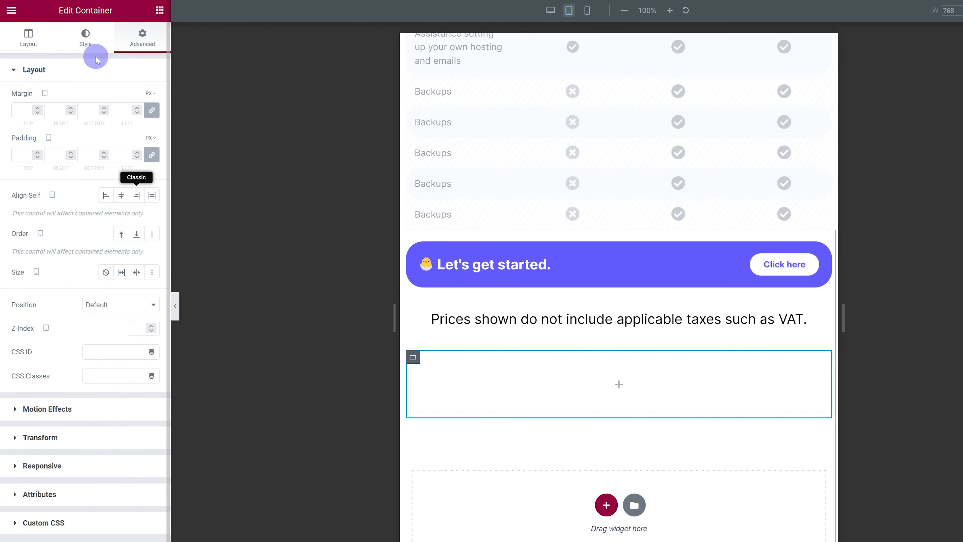
{"action": "left_click", "coordinate": [94, 50]}
{"action": "left_click", "coordinate": [105, 121]}
{"action": "left_click", "coordinate": [136, 145]}
{"action": "left_click", "coordinate": [76, 298]}
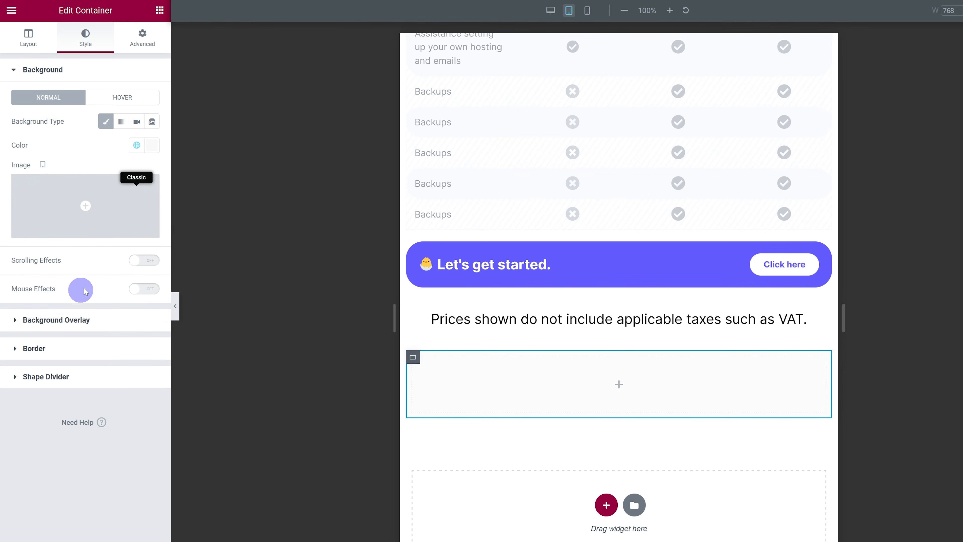
{"action": "left_click", "coordinate": [34, 348]}
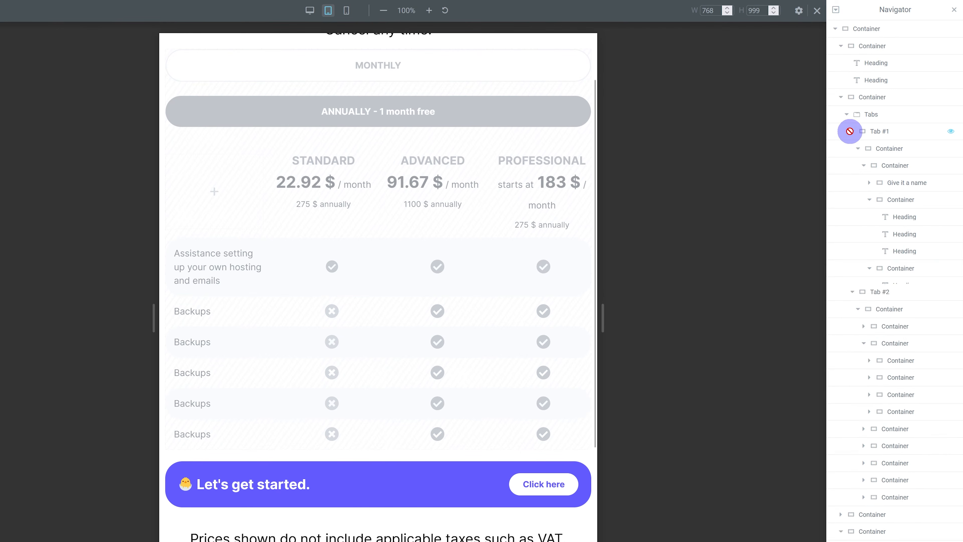
Turn off tablet hiding for the container that holds the pricing tabs, keeping it hidden on mobile.
{"action": "left_click", "coordinate": [900, 222]}
{"action": "right_click", "coordinate": [900, 222]}
{"action": "left_click", "coordinate": [902, 269]}
{"action": "scroll", "coordinate": [437, 284], "scroll_direction": "down", "scroll_amount": 5}
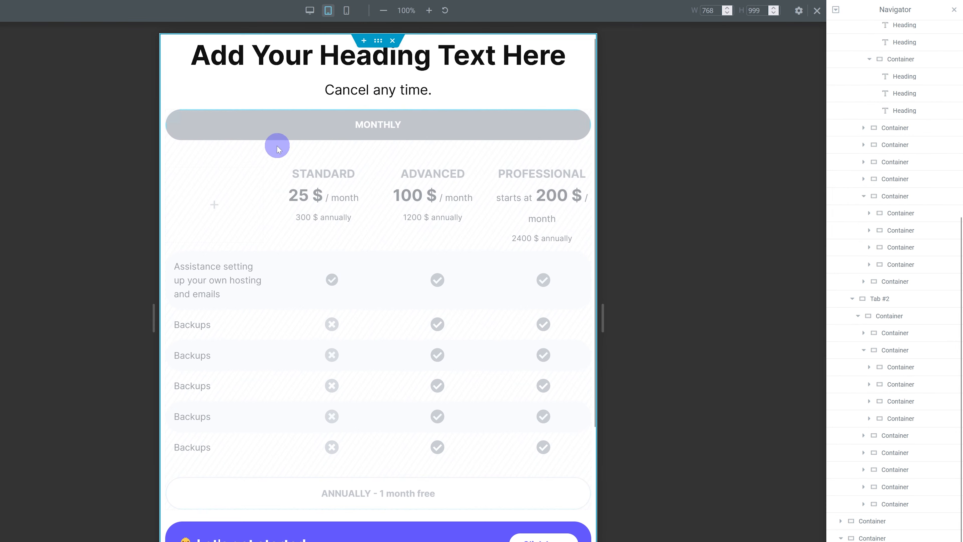
{"action": "scroll", "coordinate": [858, 167], "scroll_direction": "up", "scroll_amount": 10}
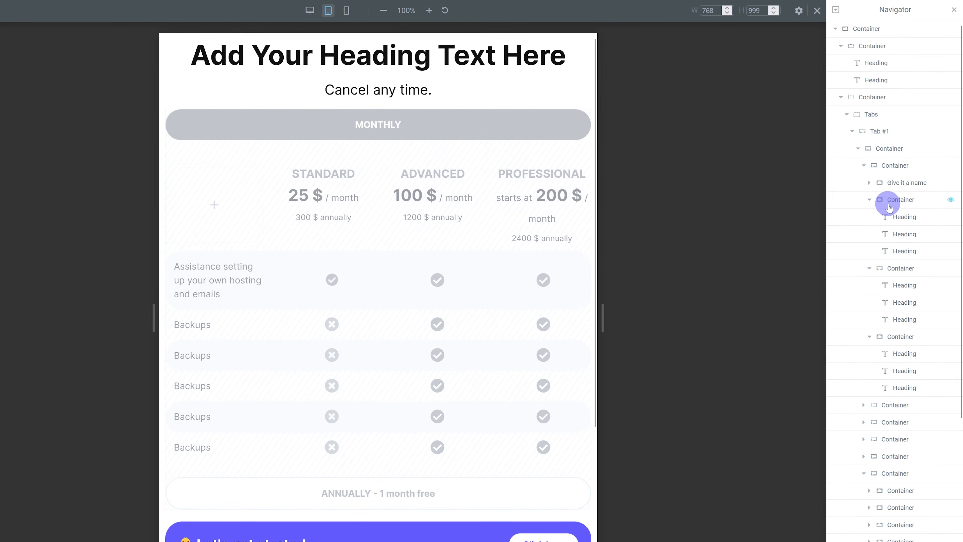
{"action": "left_click", "coordinate": [888, 99]}
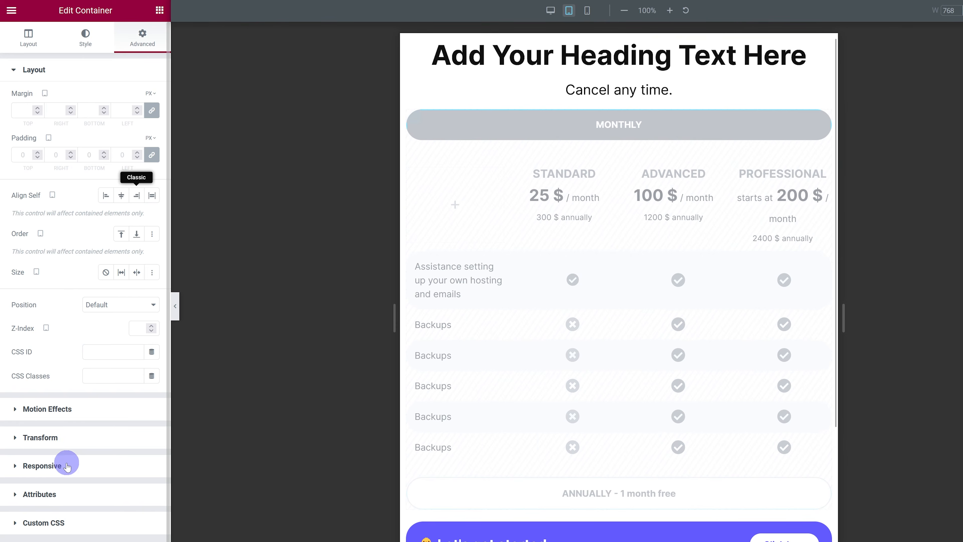
{"action": "left_click", "coordinate": [67, 461]}
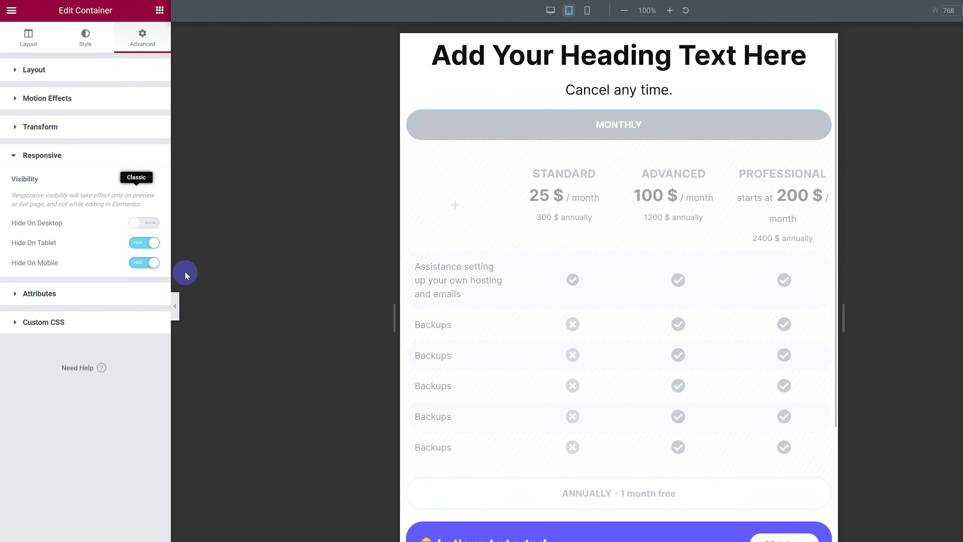
{"action": "left_click", "coordinate": [138, 244]}
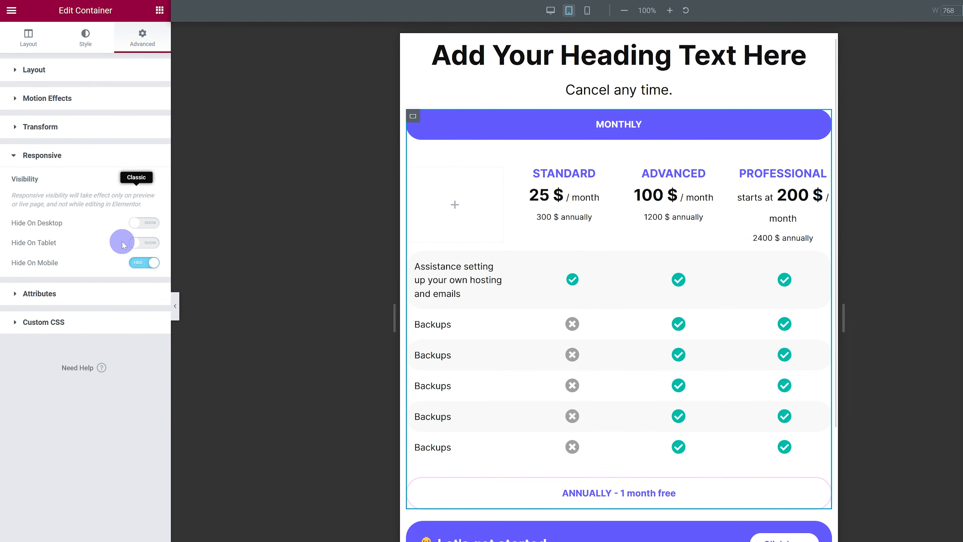
{"action": "left_click", "coordinate": [109, 167]}
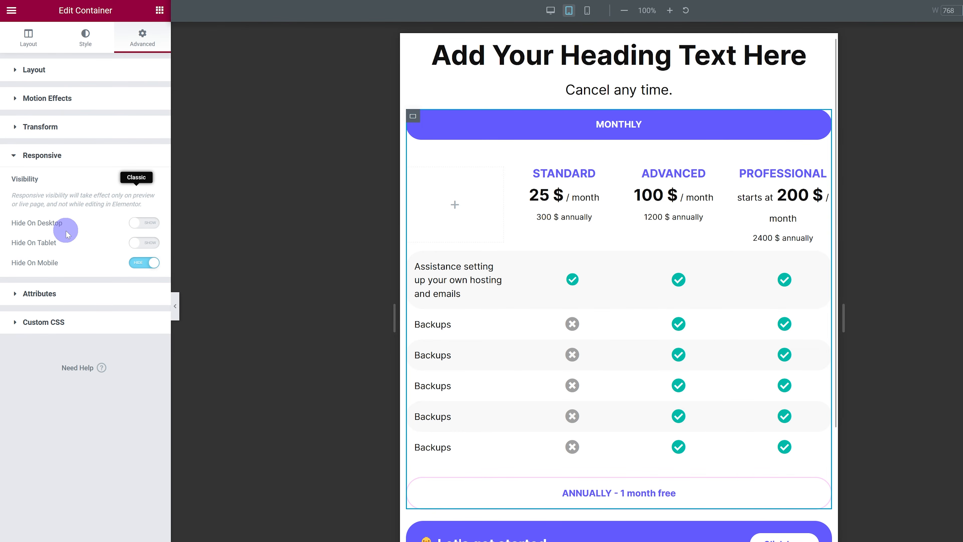
Copy the Standard plan's "25 $ / month" heading from the monthly table and paste it below the new card's STANDARD heading.
{"action": "right_click", "coordinate": [555, 203]}
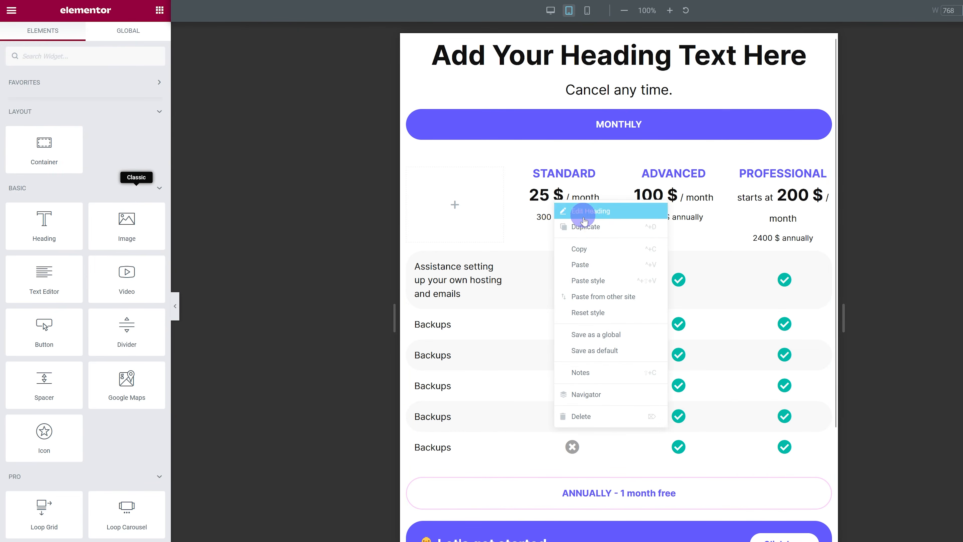
{"action": "left_click", "coordinate": [592, 247]}
{"action": "scroll", "coordinate": [592, 247], "scroll_direction": "down", "scroll_amount": 6}
{"action": "right_click", "coordinate": [630, 408]}
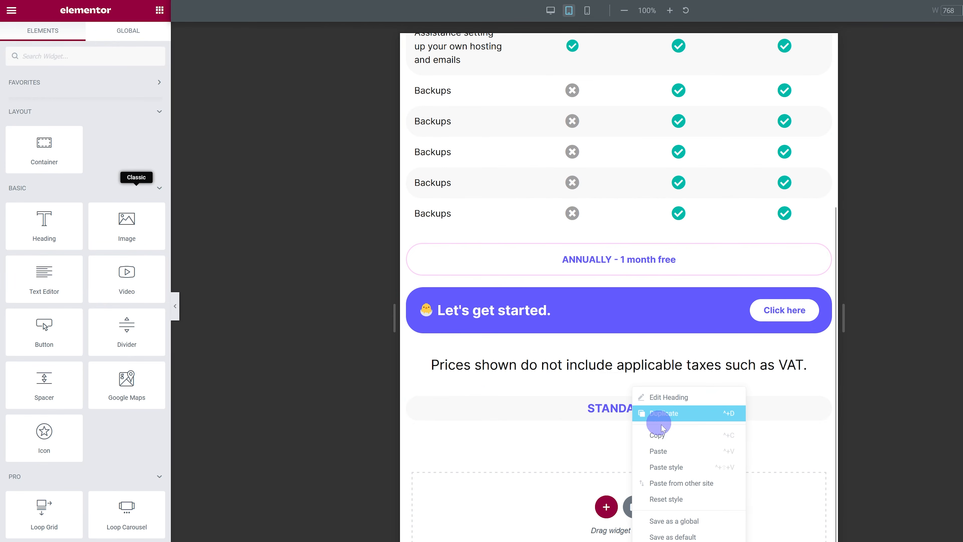
{"action": "left_click", "coordinate": [667, 451]}
Copy the Standard plan's "300 $ annually" heading and paste it into the new card below the monthly price.
{"action": "scroll", "coordinate": [591, 274], "scroll_direction": "up", "scroll_amount": 6}
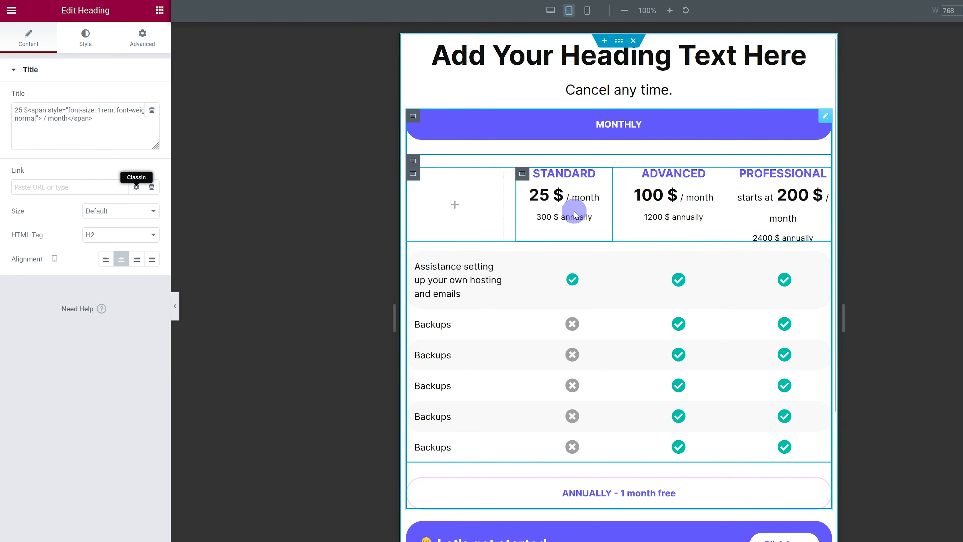
{"action": "right_click", "coordinate": [556, 217]}
{"action": "right_click", "coordinate": [552, 217]}
{"action": "left_click", "coordinate": [586, 262]}
{"action": "scroll", "coordinate": [586, 262], "scroll_direction": "down", "scroll_amount": 6}
{"action": "right_click", "coordinate": [624, 402]}
{"action": "left_click", "coordinate": [664, 455]}
Set the card container's padding to 10% top and bottom and 5% left and right, with a 10 px gap between elements.
{"action": "left_click", "coordinate": [413, 369]}
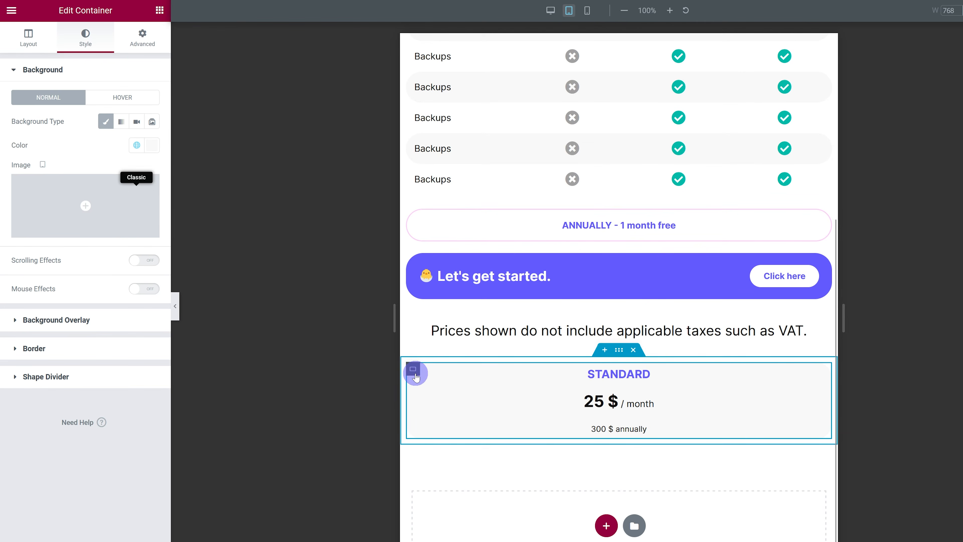
{"action": "left_click", "coordinate": [141, 37]}
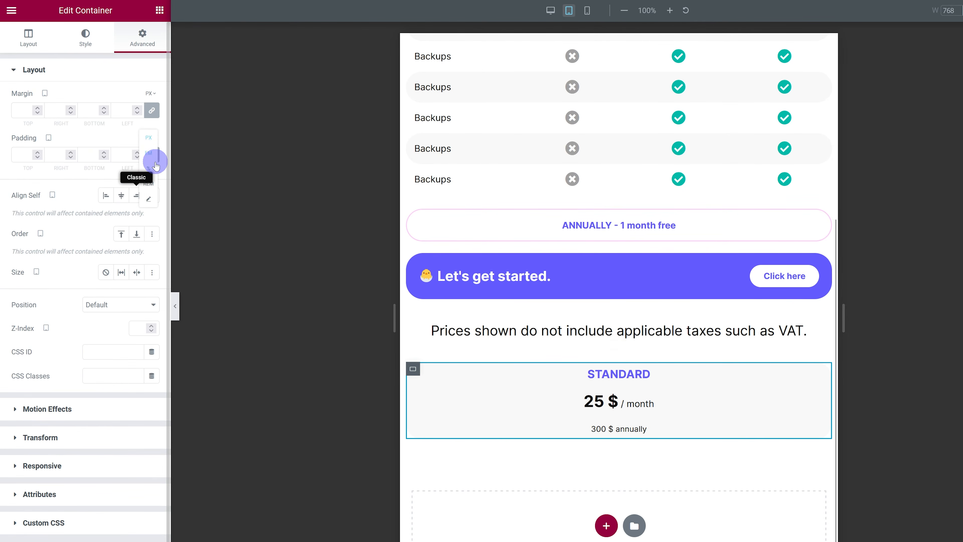
{"action": "left_click", "coordinate": [156, 166]}
{"action": "type", "text": "55"}
{"action": "left_click", "coordinate": [89, 157]}
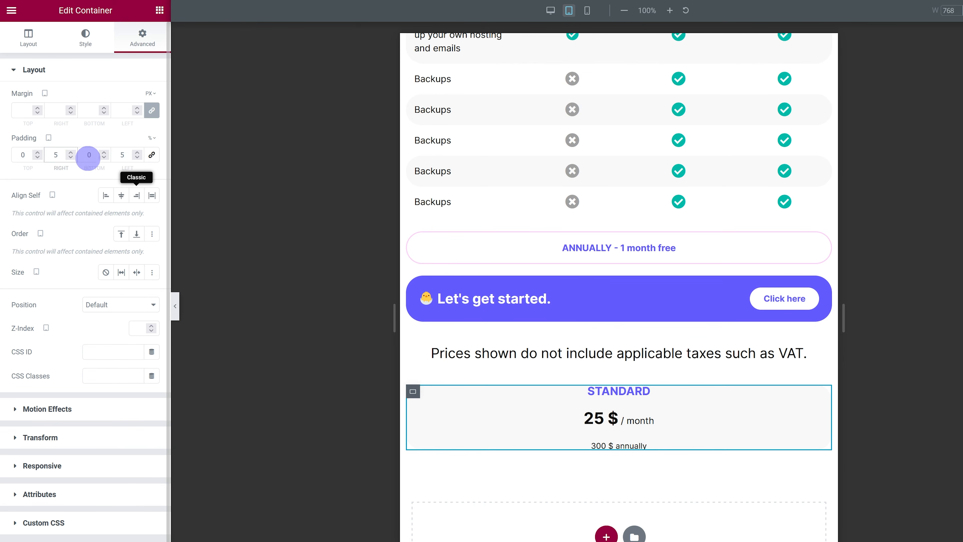
{"action": "type", "text": "1"}
{"action": "left_click", "coordinate": [20, 155]}
{"action": "type", "text": "1"}
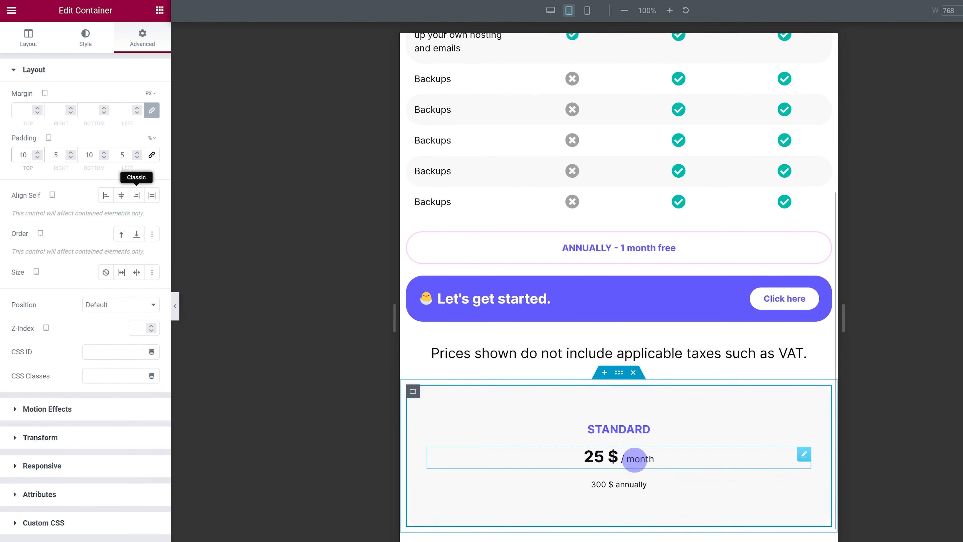
{"action": "left_click", "coordinate": [38, 44]}
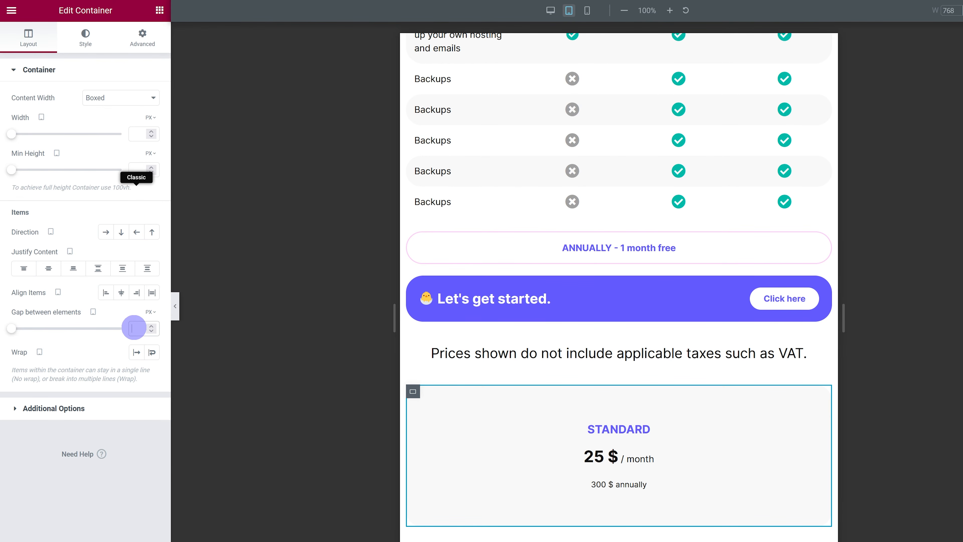
{"action": "type", "text": "10"}
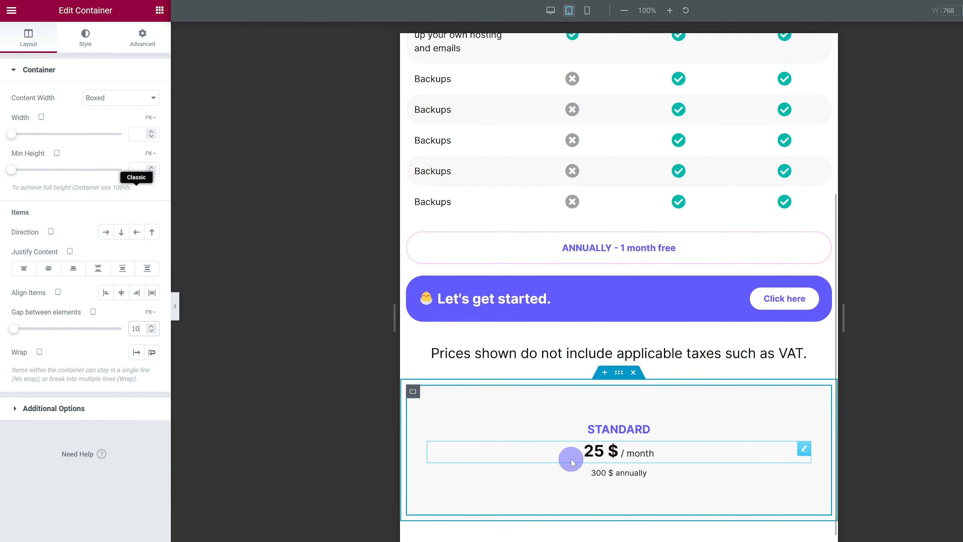
Search the widgets for "icon", add an Icon List below the Standard card, and check the feature list on the live page.
{"action": "scroll", "coordinate": [641, 400], "scroll_direction": "up", "scroll_amount": 4}
{"action": "left_click", "coordinate": [12, 10]}
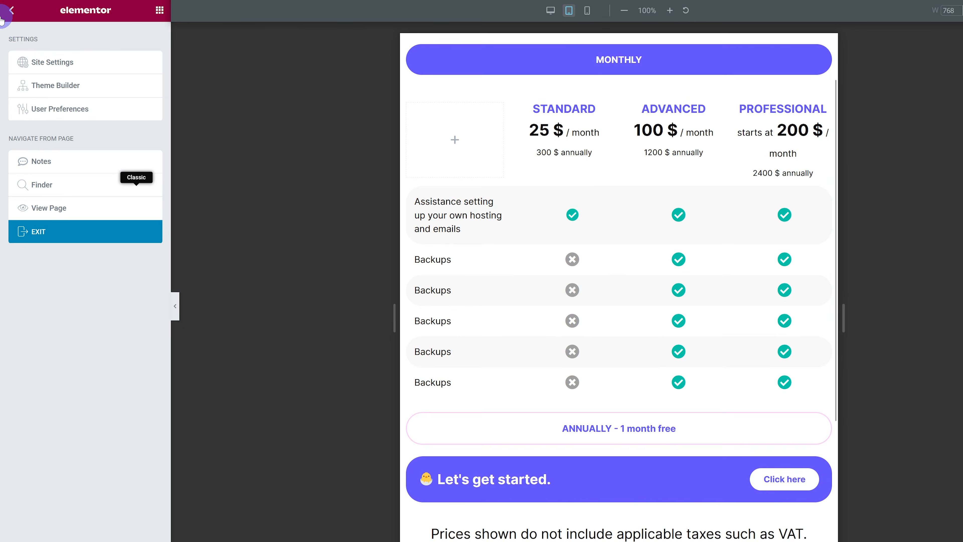
{"action": "scroll", "coordinate": [647, 398], "scroll_direction": "down", "scroll_amount": 5}
{"action": "left_click", "coordinate": [11, 10]}
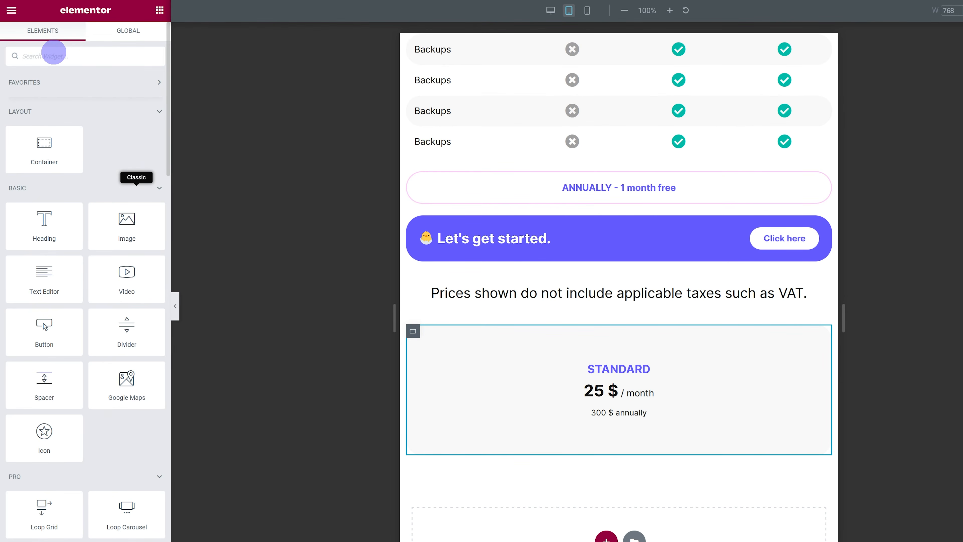
{"action": "type", "text": "icon"}
{"action": "left_click_drag", "start_coordinate": [45, 151], "coordinate": [663, 427]}
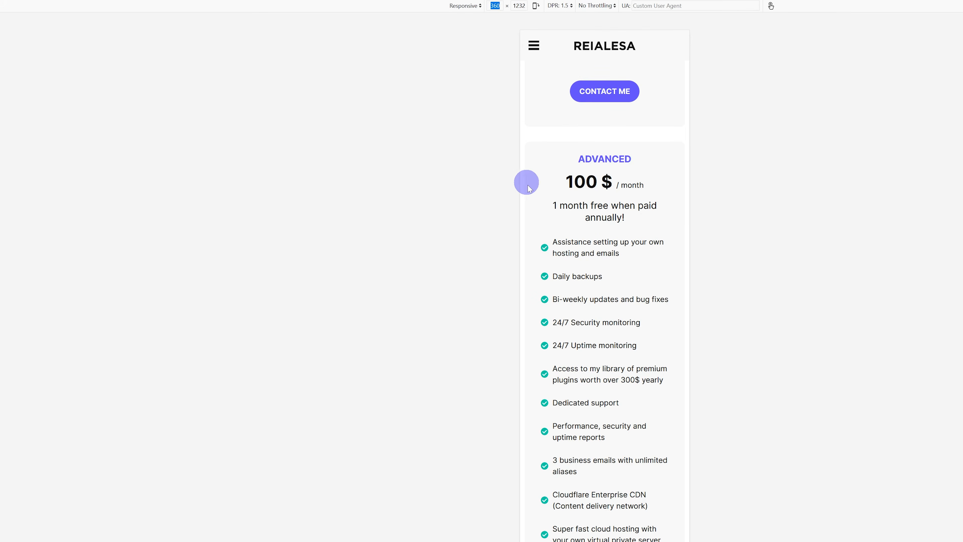
{"action": "left_click_drag", "start_coordinate": [544, 243], "coordinate": [613, 468]}
{"action": "left_click", "coordinate": [615, 472]}
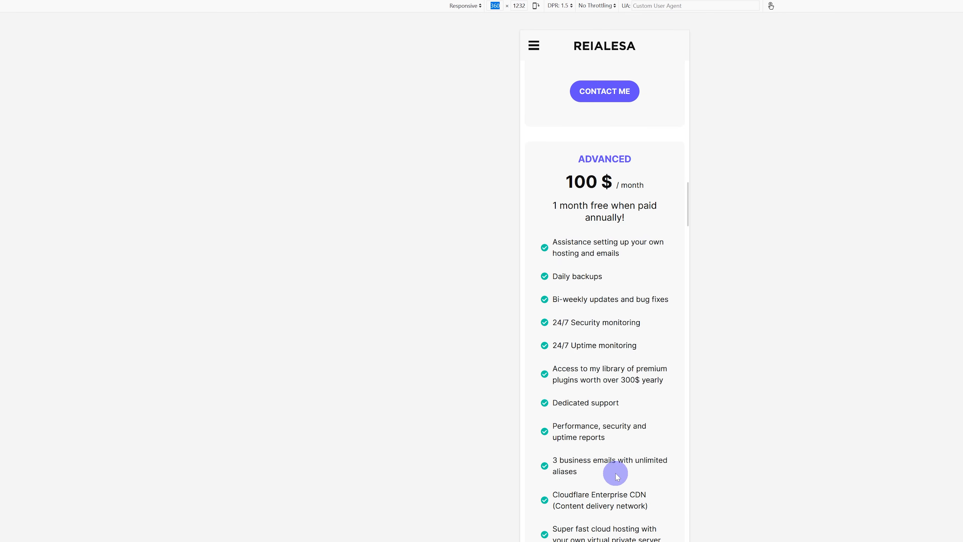
{"action": "scroll", "coordinate": [599, 341], "scroll_direction": "down", "scroll_amount": 3}
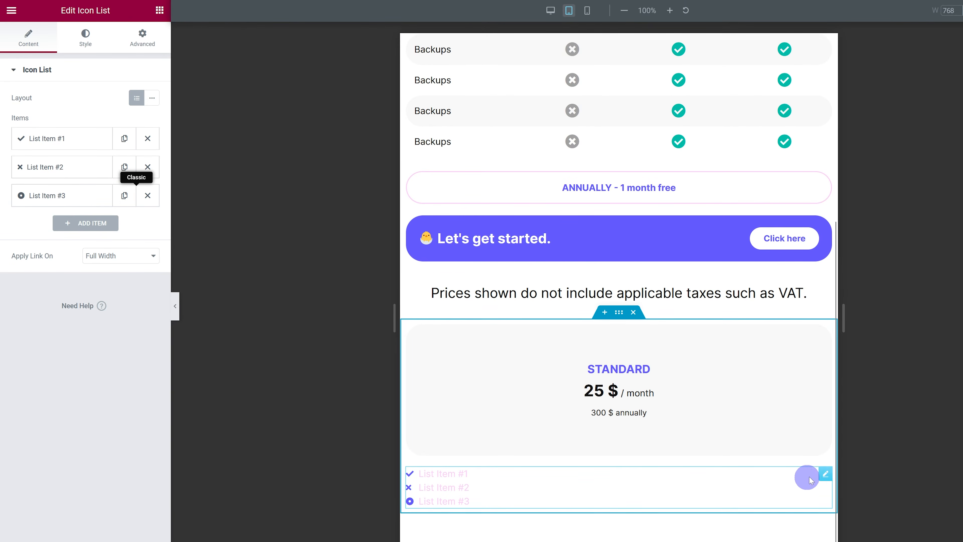
Move the Icon List inside the Standard card container, directly after the annual price heading.
{"action": "left_click_drag", "start_coordinate": [821, 479], "coordinate": [662, 432]}
{"action": "left_click_drag", "start_coordinate": [962, 12], "coordinate": [931, 61]}
{"action": "scroll", "coordinate": [918, 277], "scroll_direction": "down", "scroll_amount": 6}
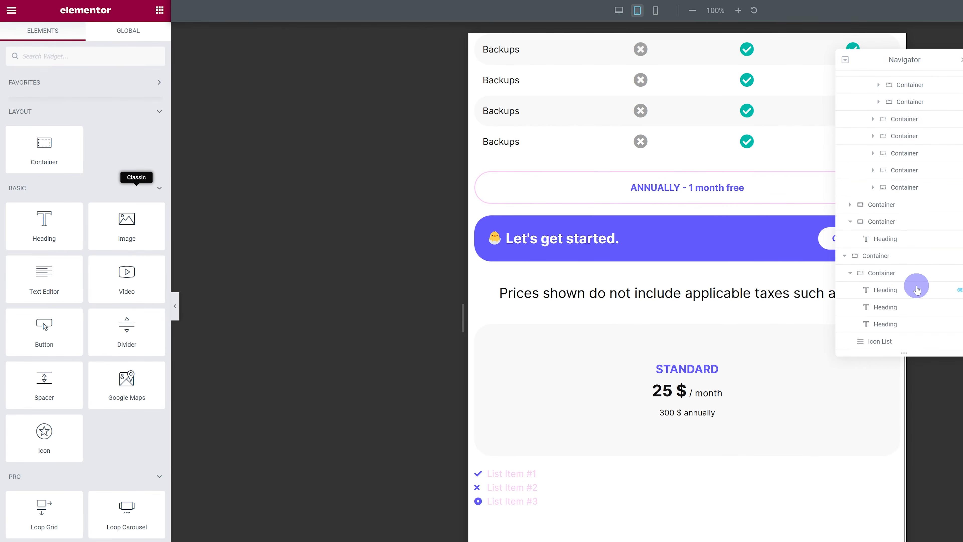
{"action": "left_click_drag", "start_coordinate": [797, 277], "coordinate": [819, 265]}
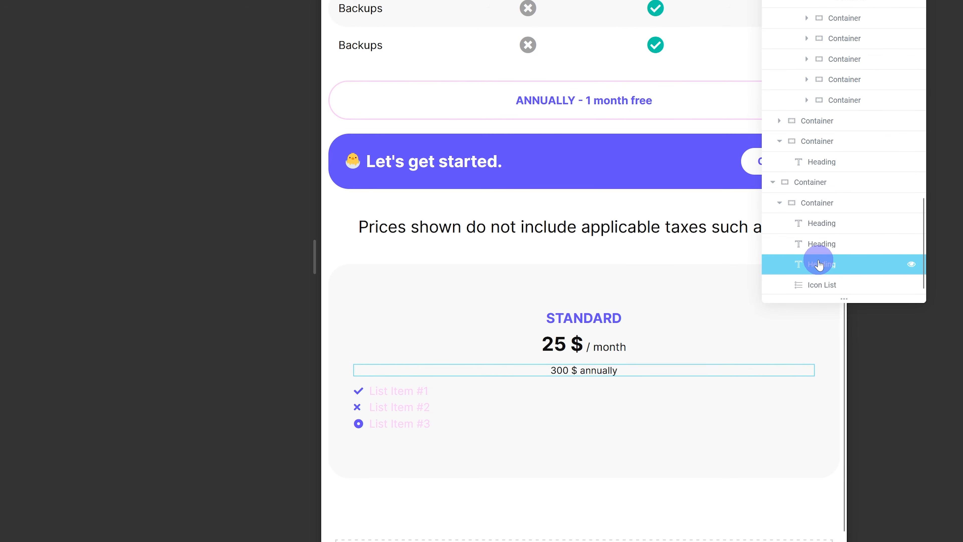
Delete the second and third items from the card's Icon List.
{"action": "left_click", "coordinate": [434, 403]}
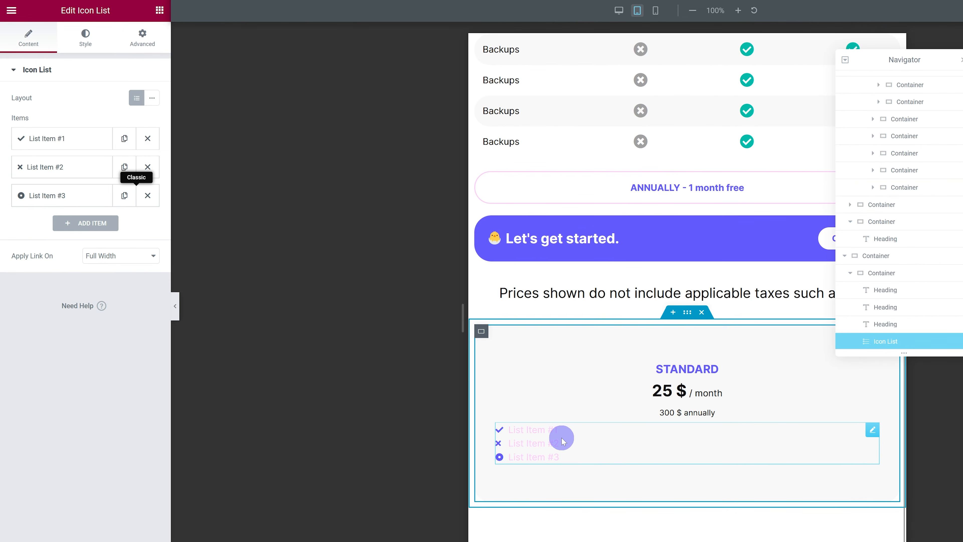
{"action": "left_click", "coordinate": [148, 166]}
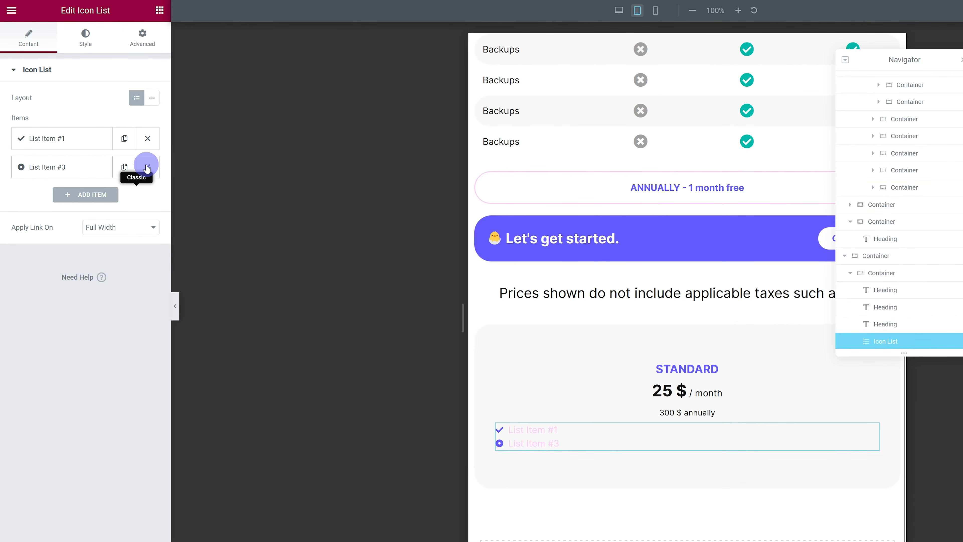
{"action": "left_click", "coordinate": [148, 167]}
Replace the remaining list item's icon with the solid check circle from the Icon Library.
{"action": "left_click", "coordinate": [97, 141]}
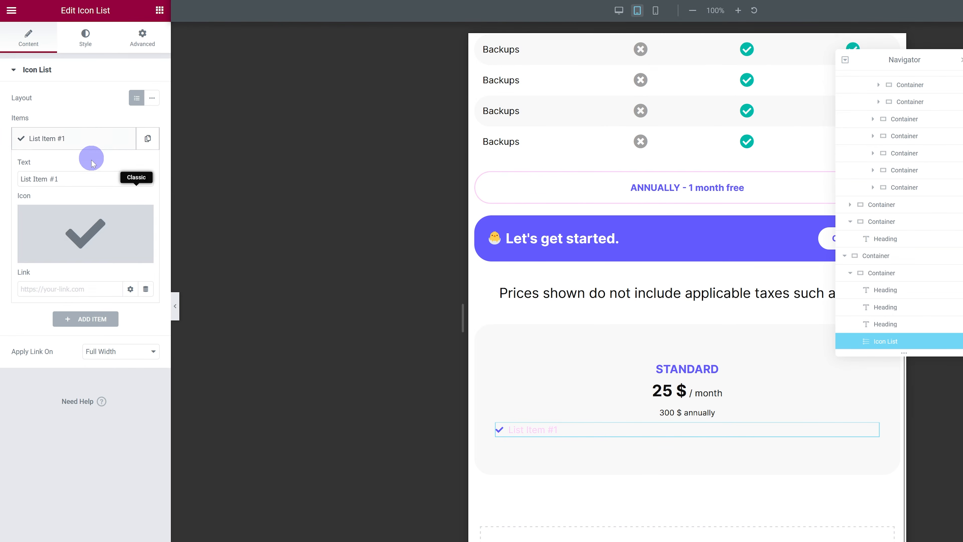
{"action": "left_click", "coordinate": [102, 226]}
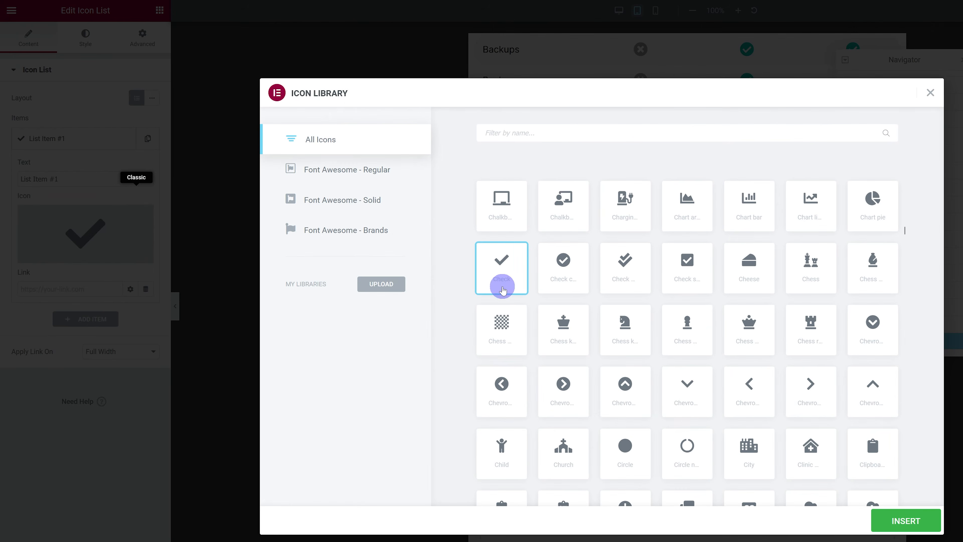
{"action": "left_click", "coordinate": [570, 268]}
{"action": "left_click", "coordinate": [907, 521]}
Copy the teal primary colour from a check icon in the pricing table and apply it to the Icon List's icons.
{"action": "scroll", "coordinate": [596, 439], "scroll_direction": "up", "scroll_amount": 5}
{"action": "left_click", "coordinate": [746, 259]}
{"action": "left_click", "coordinate": [746, 254]}
{"action": "left_click", "coordinate": [88, 38]}
{"action": "left_click", "coordinate": [152, 122]}
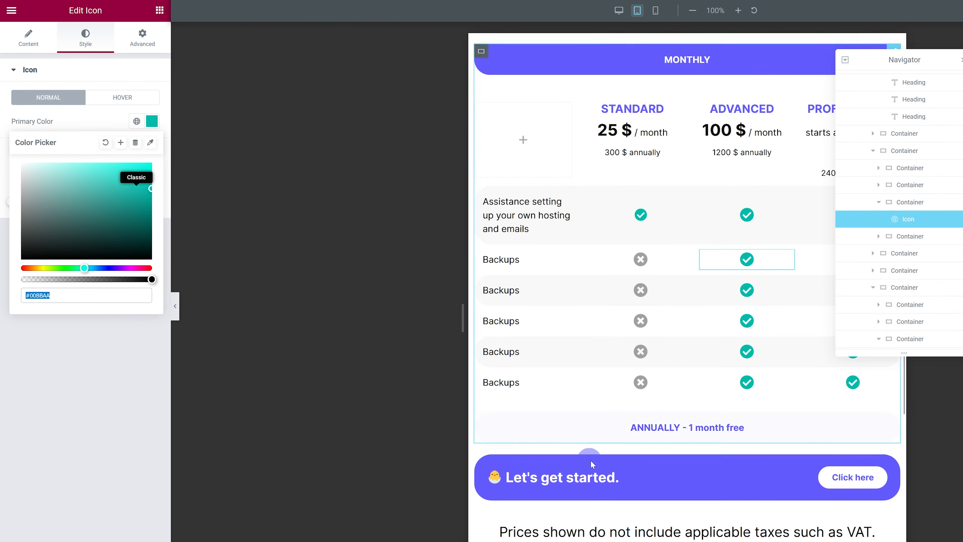
{"action": "scroll", "coordinate": [511, 398], "scroll_direction": "down", "scroll_amount": 6}
{"action": "left_click", "coordinate": [508, 373]}
{"action": "left_click", "coordinate": [101, 38]}
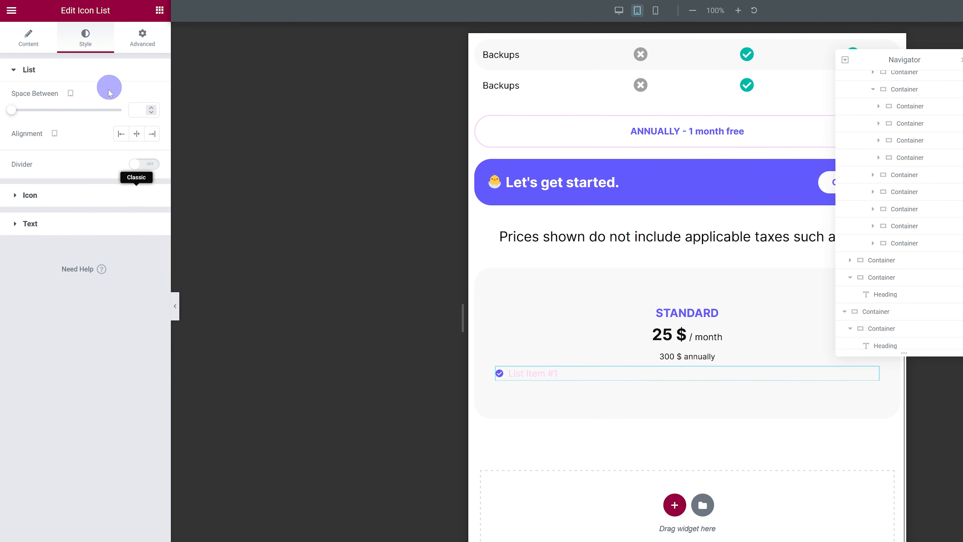
{"action": "left_click", "coordinate": [30, 213]}
{"action": "left_click", "coordinate": [152, 127]}
{"action": "key", "text": "ctrl+v"}
Set the Icon List's icon size to 20 px.
{"action": "left_click", "coordinate": [114, 108]}
{"action": "left_click", "coordinate": [105, 108]}
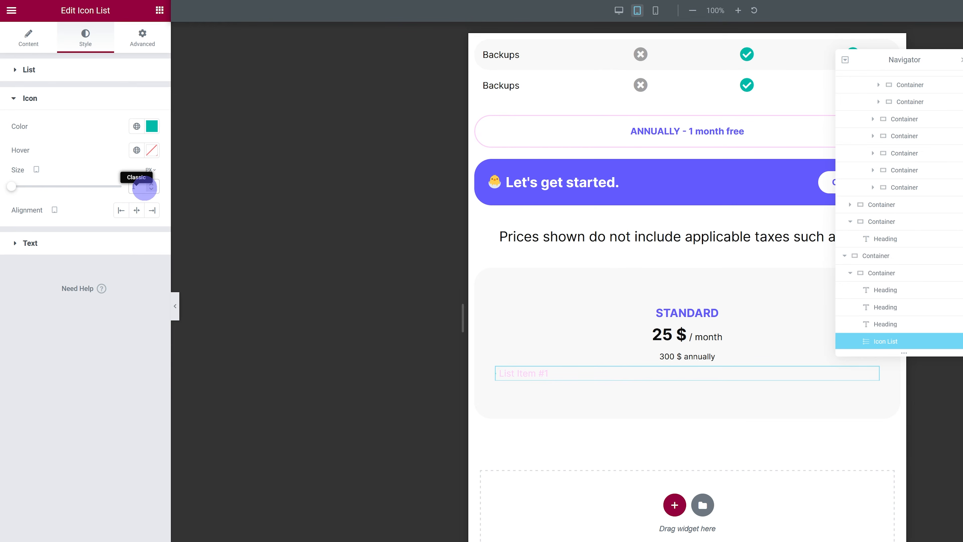
{"action": "left_click", "coordinate": [140, 187]}
{"action": "type", "text": "20"}
Set the Icon List's text colour to the black global colour.
{"action": "left_click", "coordinate": [555, 377]}
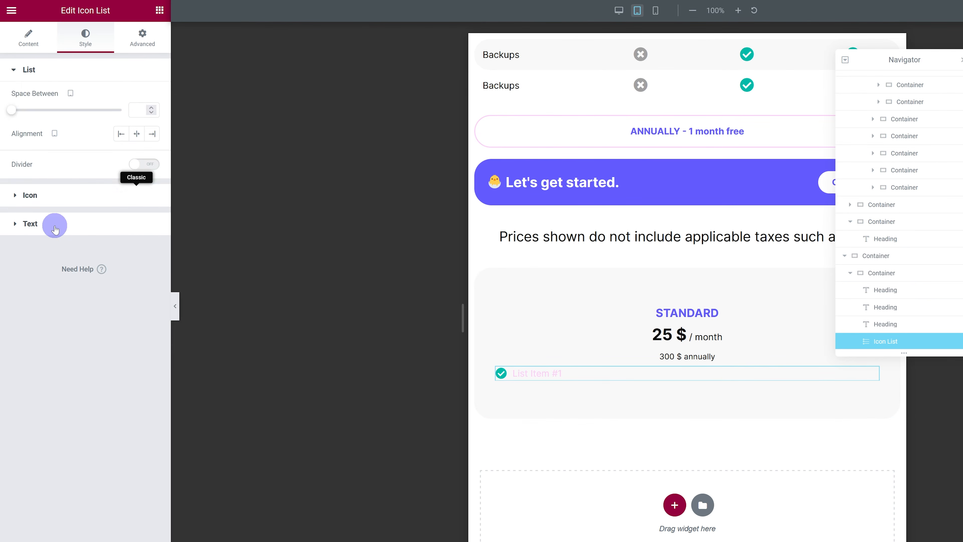
{"action": "left_click", "coordinate": [55, 227]}
{"action": "left_click", "coordinate": [136, 153]}
{"action": "left_click", "coordinate": [43, 247]}
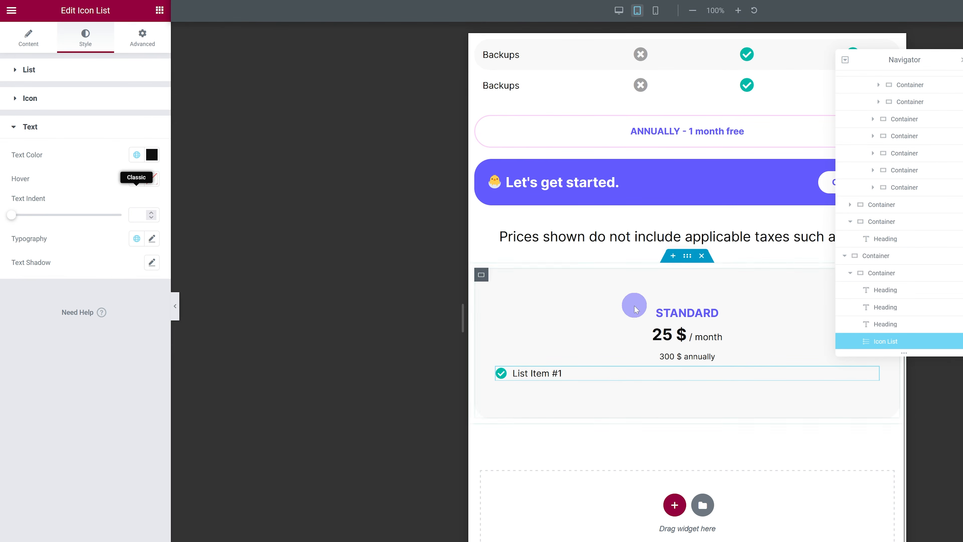
Copy the text "Assistance setting up your own hosting and emails" from the first feature row of the pricing table.
{"action": "scroll", "coordinate": [636, 309], "scroll_direction": "up", "scroll_amount": 8}
{"action": "left_click", "coordinate": [537, 217]}
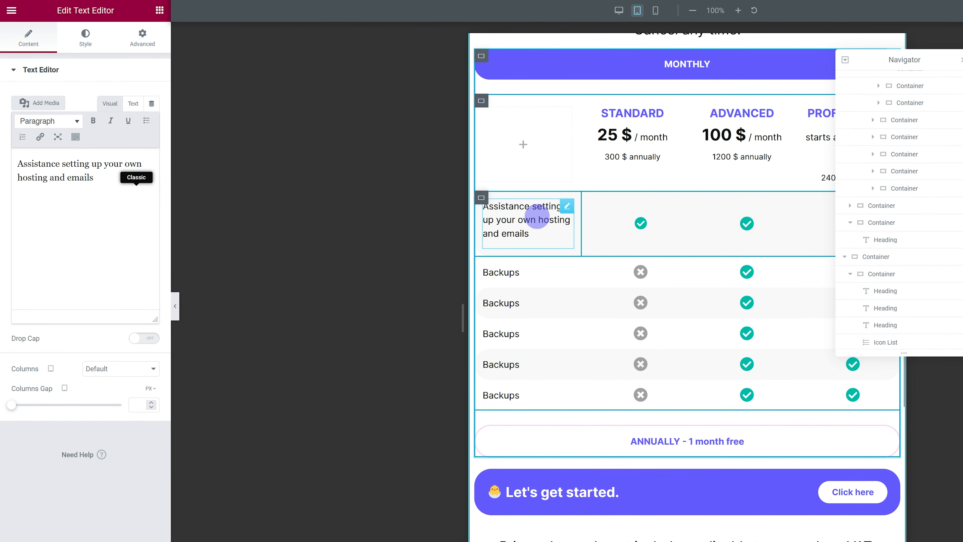
{"action": "left_click", "coordinate": [128, 185]}
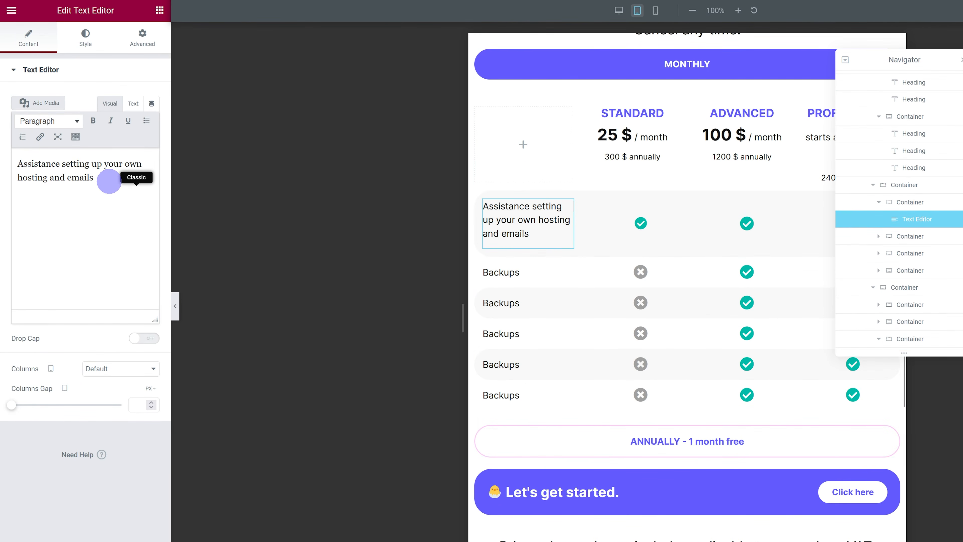
{"action": "key", "text": "ctrl+a"}
{"action": "key", "text": "ctrl+c"}
Replace the Standard card's list item text with the copied "Assistance setting up your own hosting and emails".
{"action": "scroll", "coordinate": [607, 350], "scroll_direction": "down", "scroll_amount": 8}
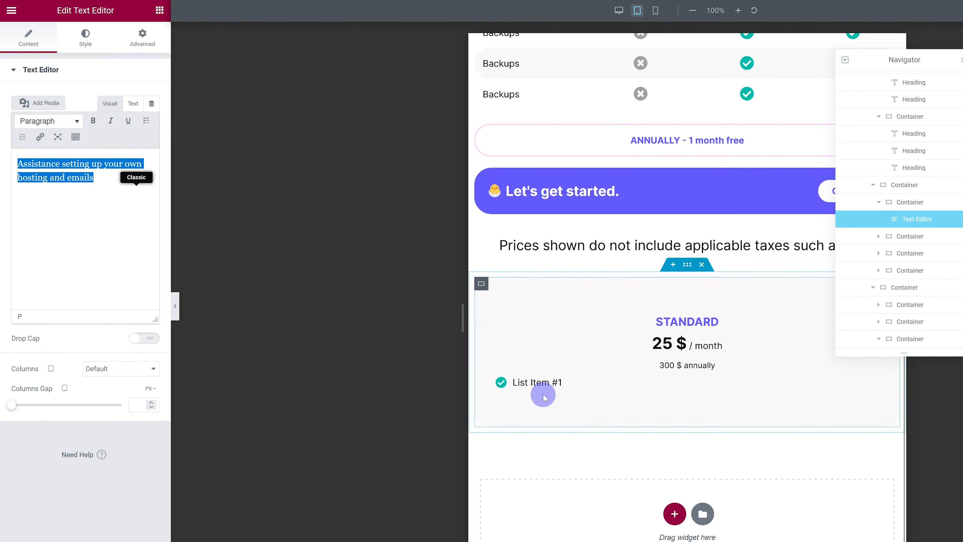
{"action": "left_click", "coordinate": [544, 396]}
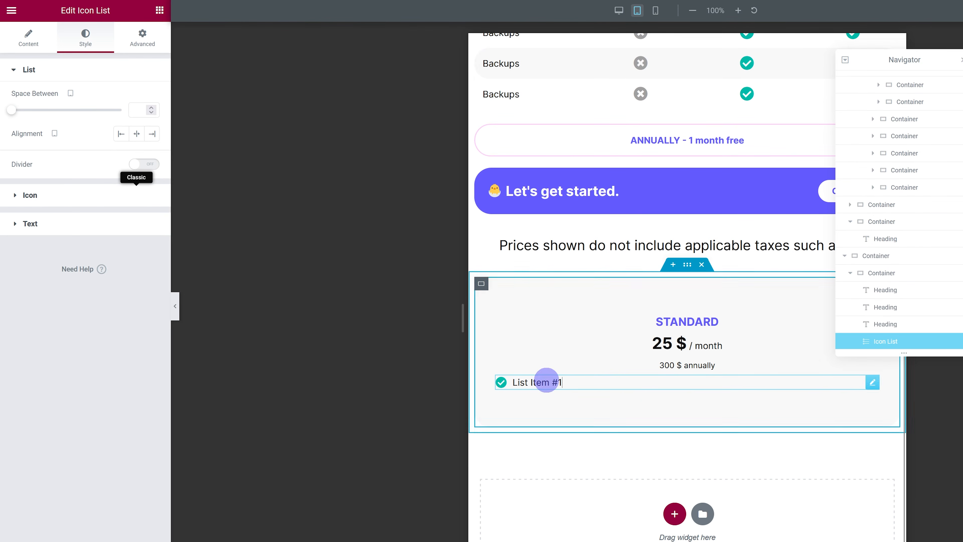
{"action": "left_click", "coordinate": [43, 50]}
{"action": "left_click", "coordinate": [54, 138]}
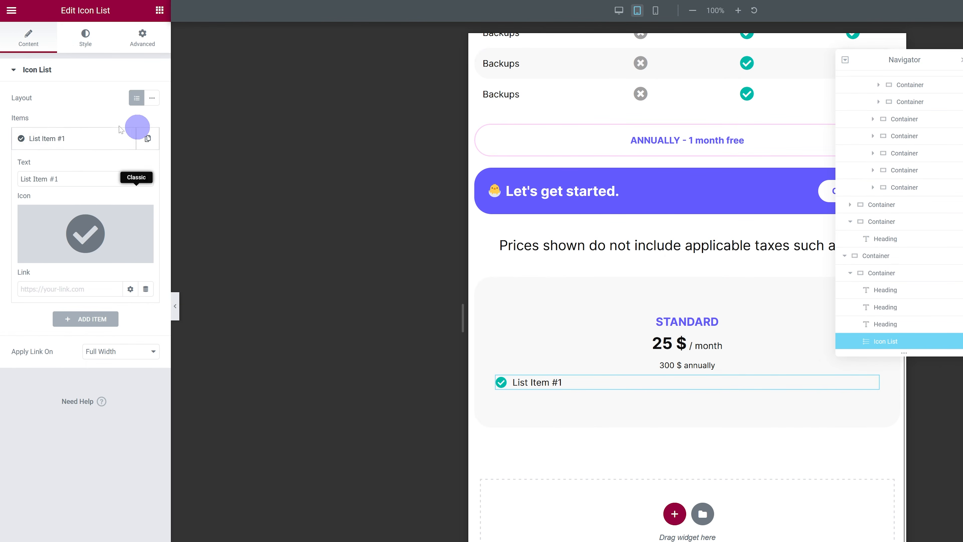
{"action": "key", "text": "ctrl+v"}
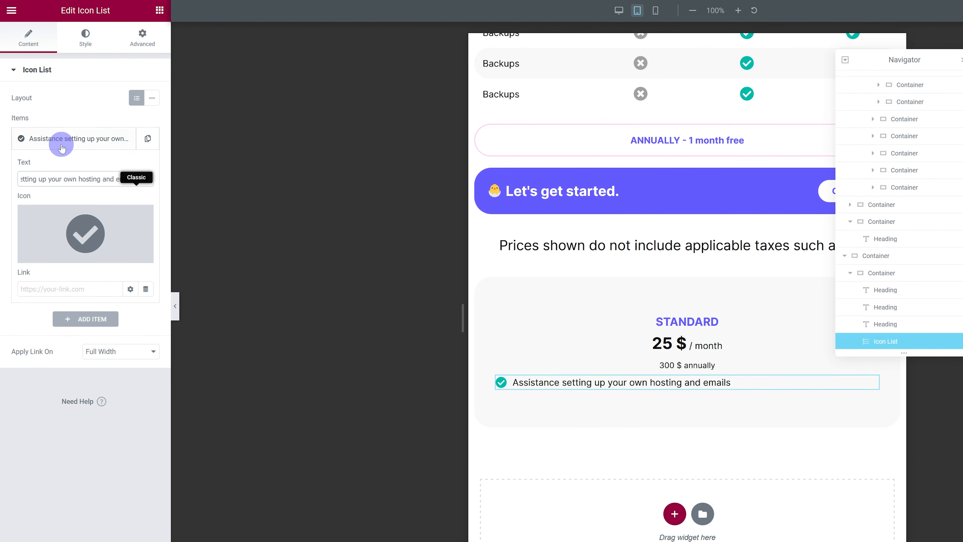
Duplicate the list item until the Icon List has nine identical entries.
{"action": "left_click", "coordinate": [148, 139]}
{"action": "left_click", "coordinate": [148, 319]}
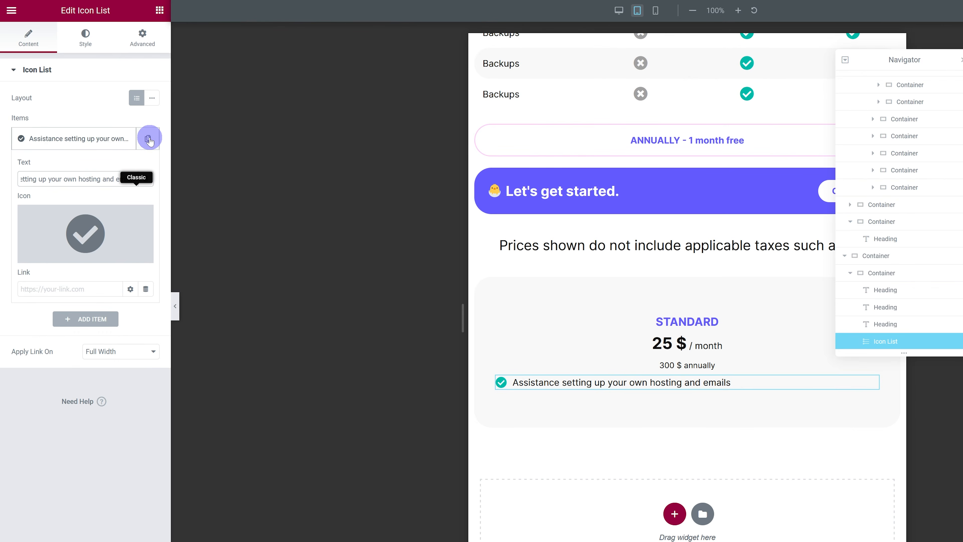
{"action": "left_click", "coordinate": [148, 139]}
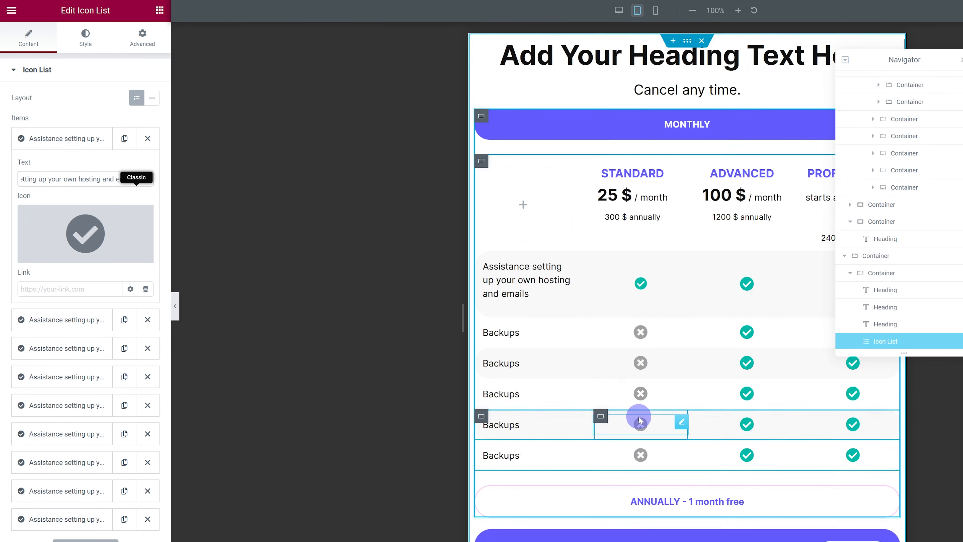
Examine the pricing table and the reference maintenance plans page to see which features belong in each plan's list.
{"action": "scroll", "coordinate": [639, 415], "scroll_direction": "down", "scroll_amount": 10}
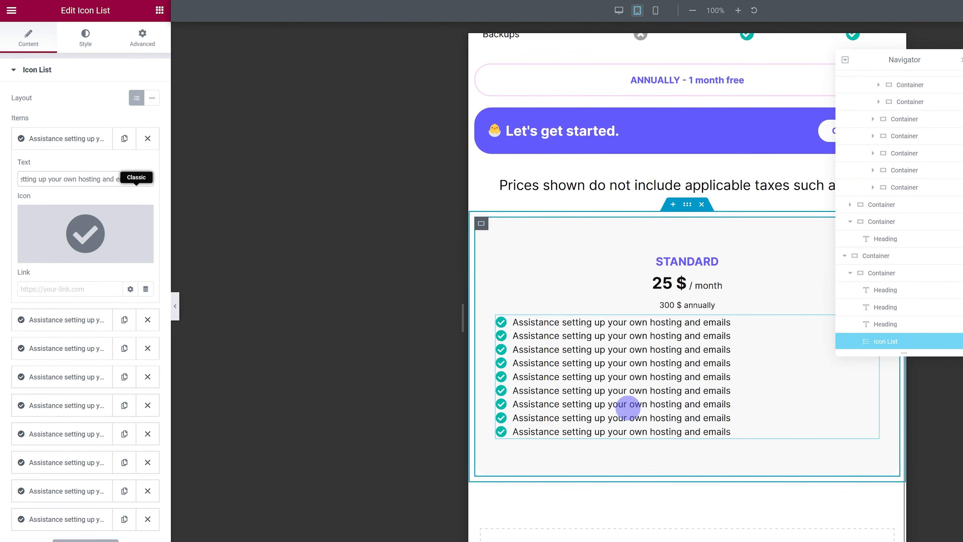
{"action": "scroll", "coordinate": [621, 391], "scroll_direction": "up", "scroll_amount": 5}
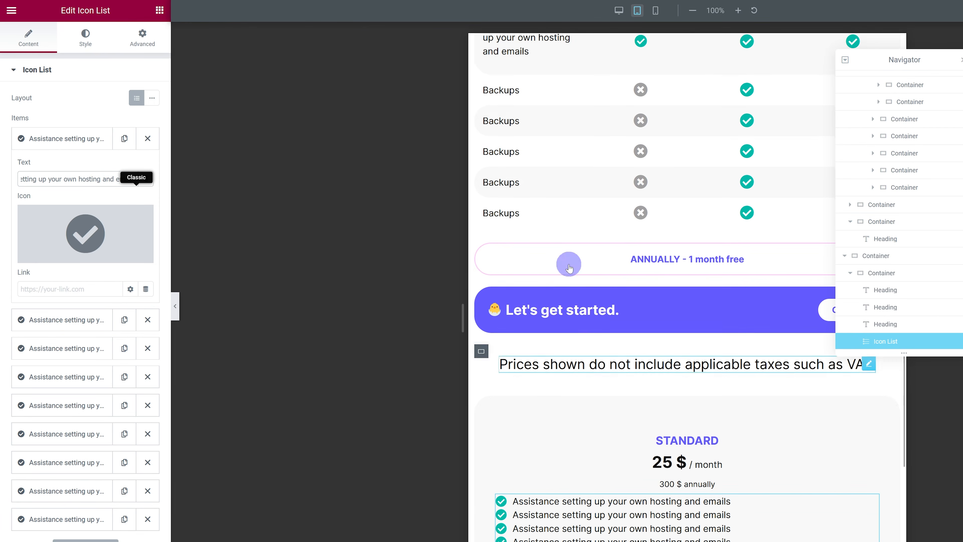
{"action": "scroll", "coordinate": [675, 258], "scroll_direction": "up", "scroll_amount": 5}
{"action": "left_click_drag", "start_coordinate": [912, 65], "coordinate": [962, 89]}
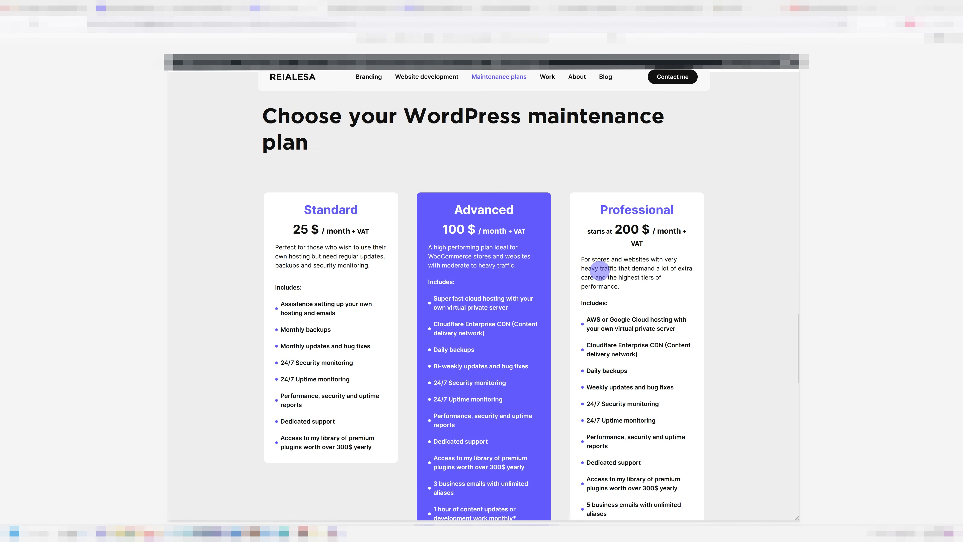
{"action": "scroll", "coordinate": [584, 273], "scroll_direction": "down", "scroll_amount": 10}
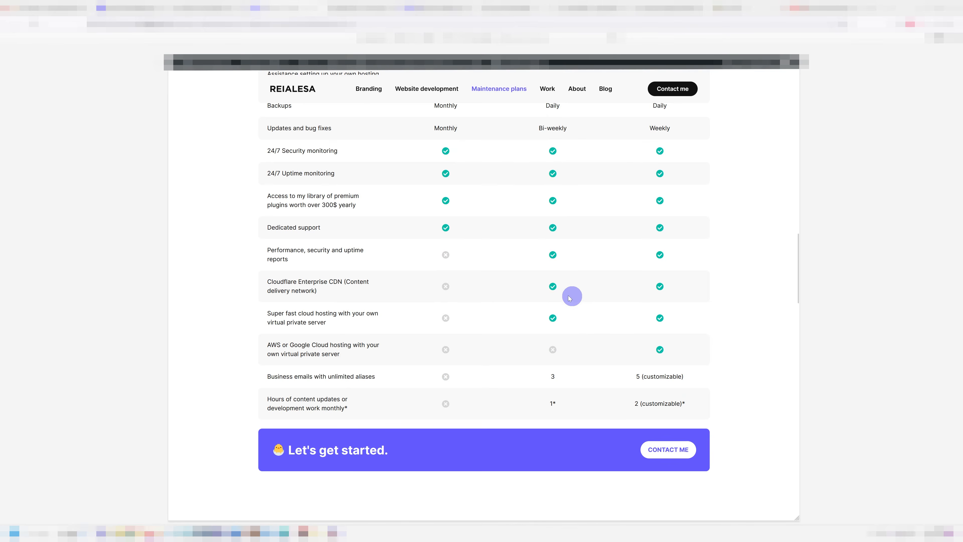
{"action": "scroll", "coordinate": [445, 222], "scroll_direction": "up", "scroll_amount": 3}
{"action": "scroll", "coordinate": [449, 325], "scroll_direction": "down", "scroll_amount": 1}
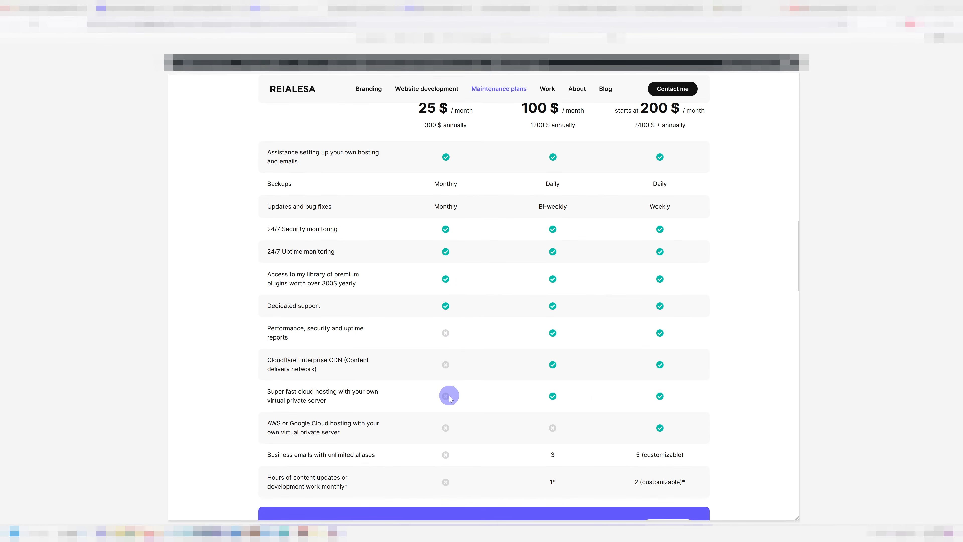
{"action": "left_click_drag", "start_coordinate": [799, 322], "coordinate": [598, 306]}
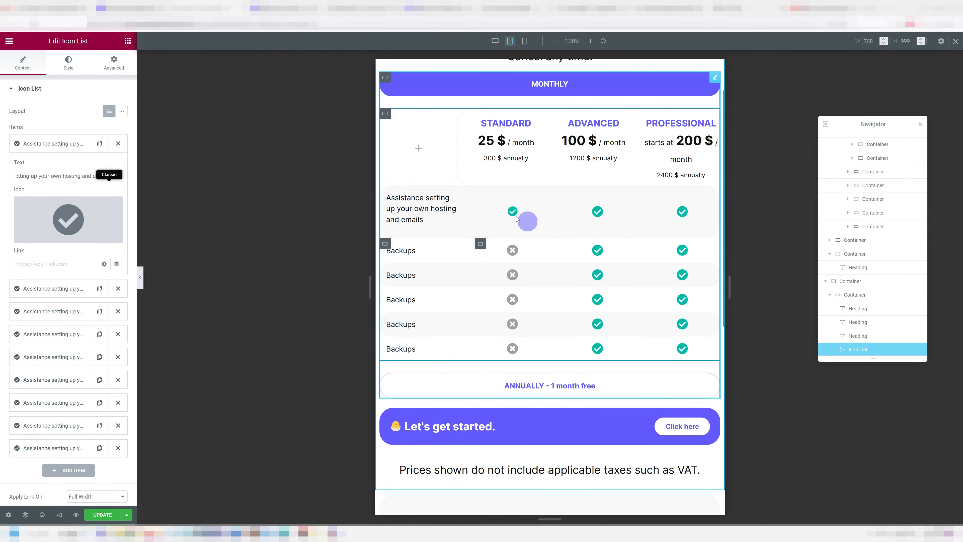
Set the Standard card's Icon List padding to 3% at the top and 0 on the other sides.
{"action": "scroll", "coordinate": [527, 219], "scroll_direction": "down", "scroll_amount": 6}
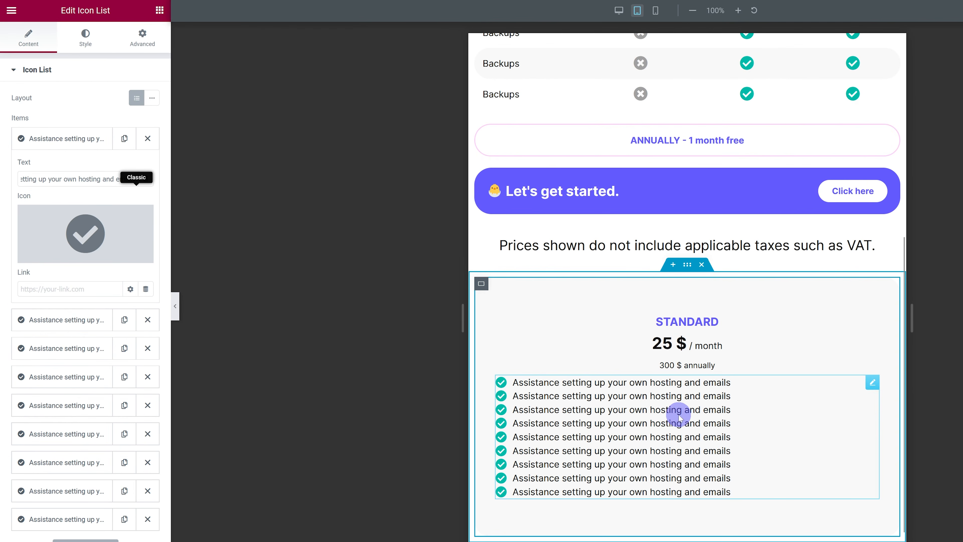
{"action": "scroll", "coordinate": [697, 379], "scroll_direction": "down", "scroll_amount": 2}
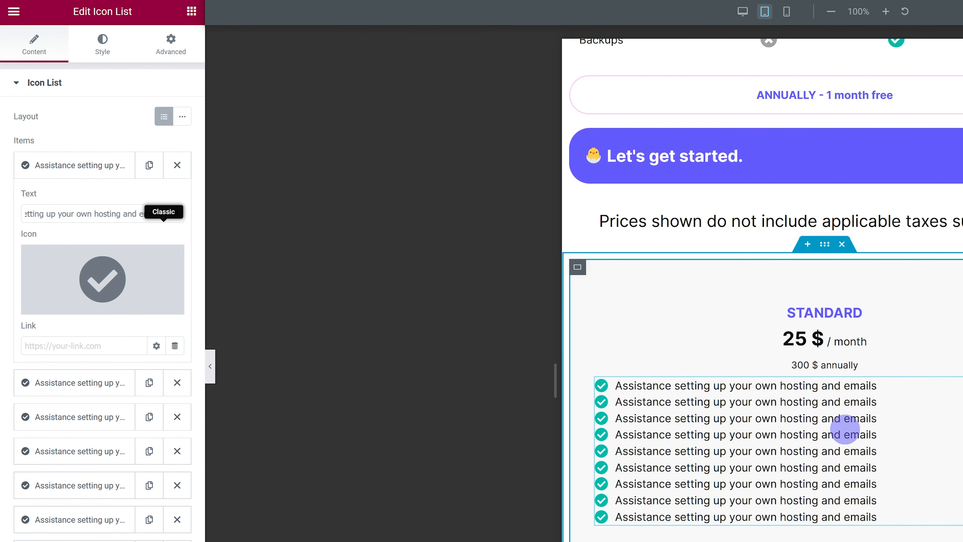
{"action": "left_click", "coordinate": [182, 42]}
{"action": "left_click", "coordinate": [182, 164]}
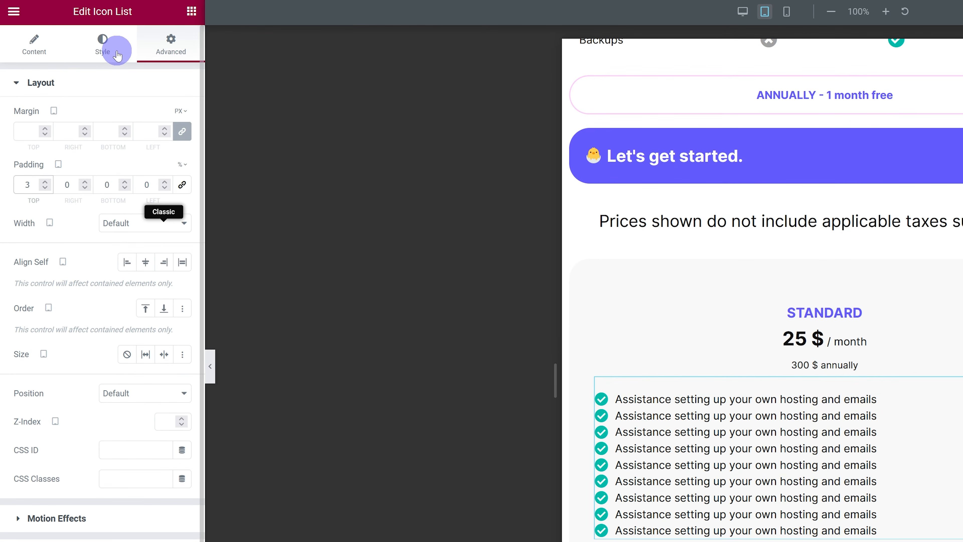
Set the Icon List's space between items to 20.
{"action": "left_click", "coordinate": [118, 55]}
{"action": "left_click", "coordinate": [155, 130]}
{"action": "type", "text": "15"}
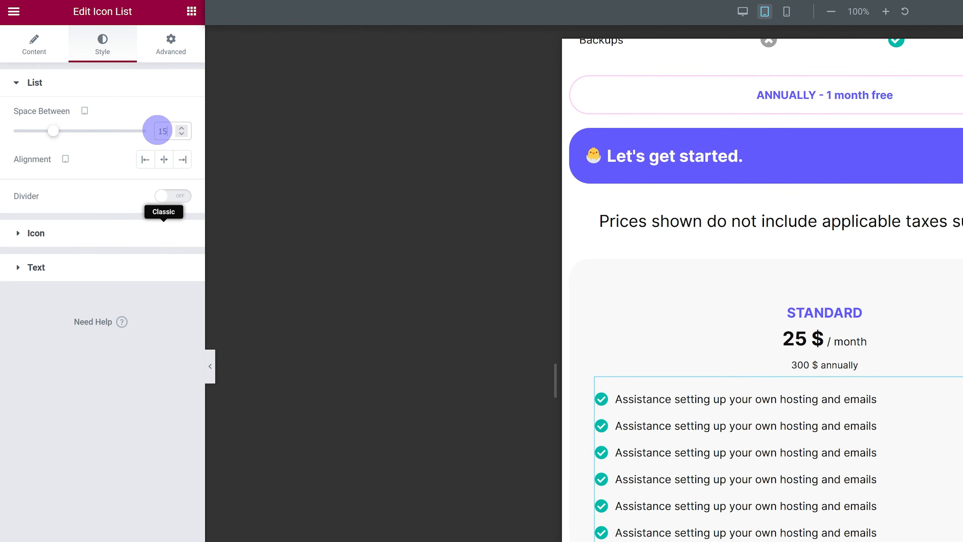
{"action": "double_click", "coordinate": [162, 128]}
{"action": "type", "text": "20"}
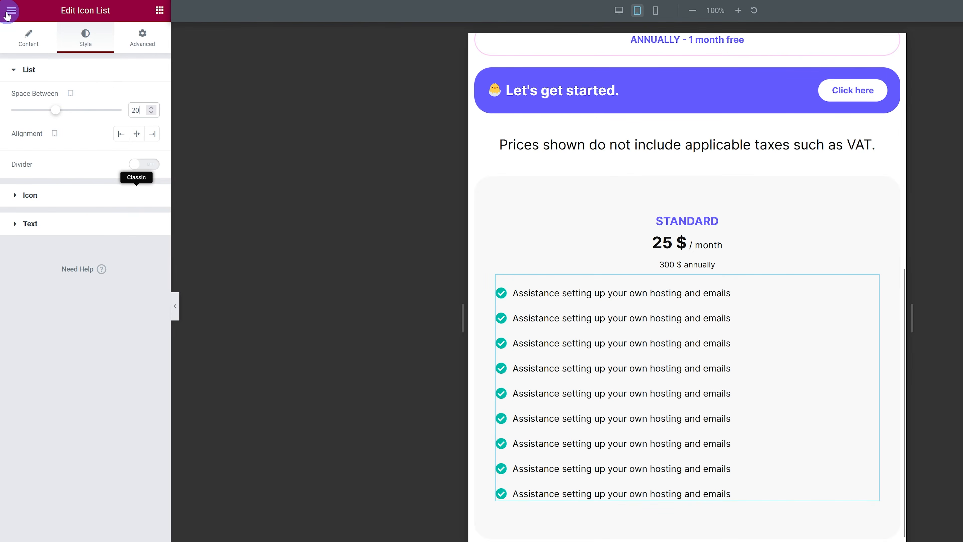
Add a Button widget below the Icon List in the Standard card.
{"action": "left_click", "coordinate": [7, 13]}
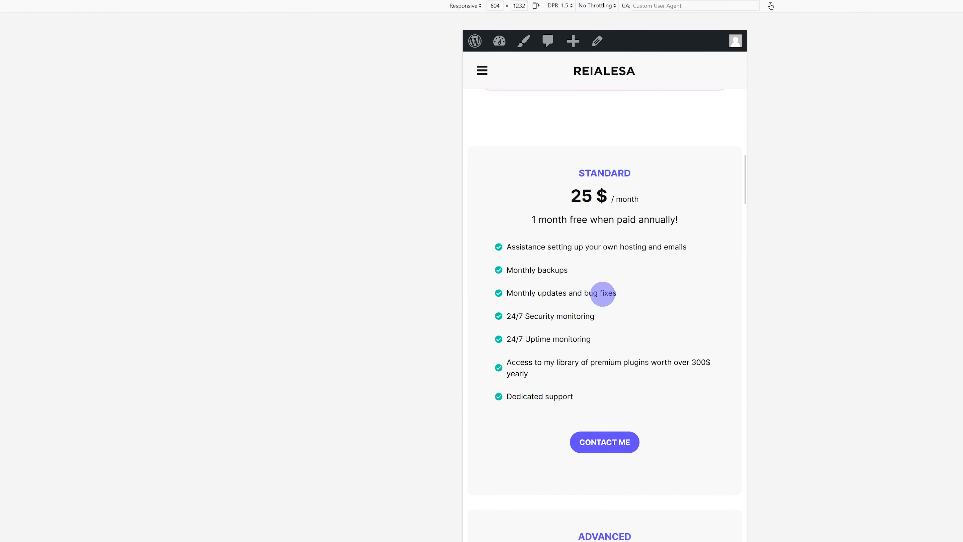
{"action": "scroll", "coordinate": [603, 294], "scroll_direction": "down", "scroll_amount": 3}
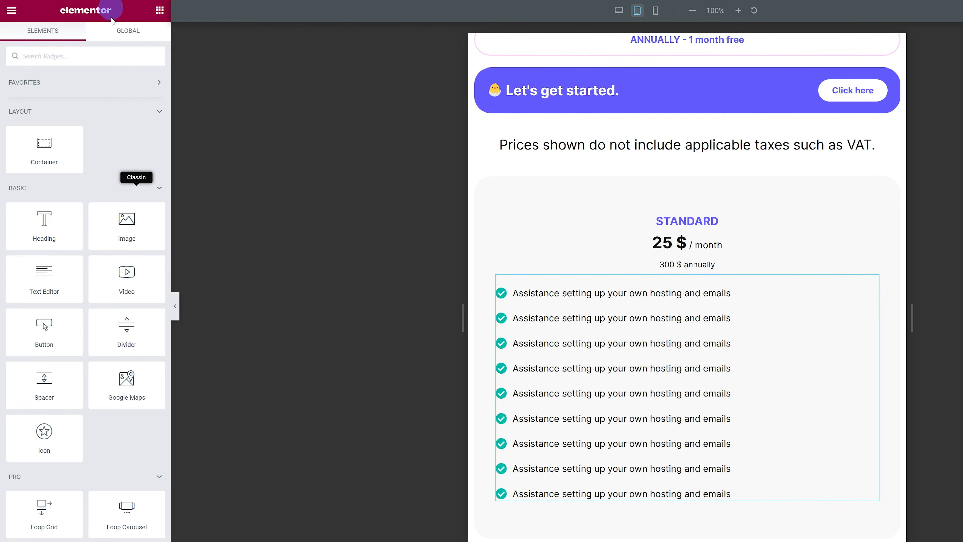
{"action": "left_click", "coordinate": [88, 55]}
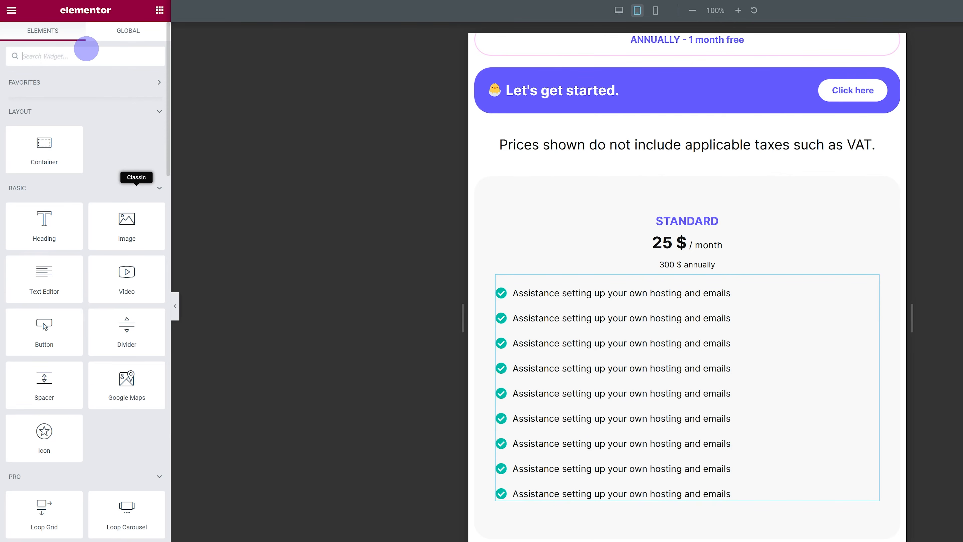
{"action": "type", "text": "butt"}
{"action": "left_click_drag", "start_coordinate": [59, 100], "coordinate": [681, 489]}
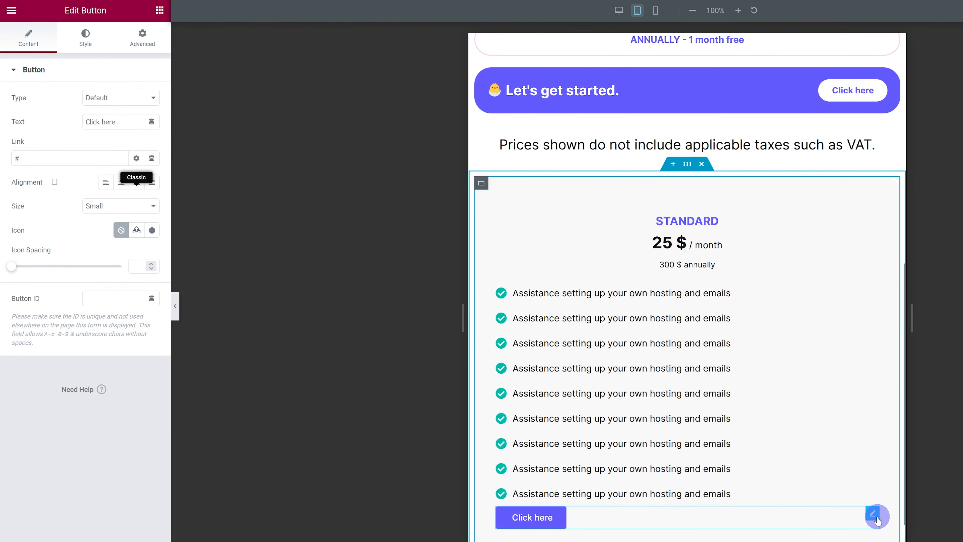
Copy the "Let's get started." banner button and paste its style onto the new button in the Standard card.
{"action": "scroll", "coordinate": [527, 211], "scroll_direction": "up", "scroll_amount": 10}
{"action": "right_click", "coordinate": [849, 454]}
{"action": "left_click", "coordinate": [875, 452]}
{"action": "scroll", "coordinate": [722, 422], "scroll_direction": "down", "scroll_amount": 10}
{"action": "right_click", "coordinate": [554, 407]}
{"action": "left_click", "coordinate": [598, 462]}
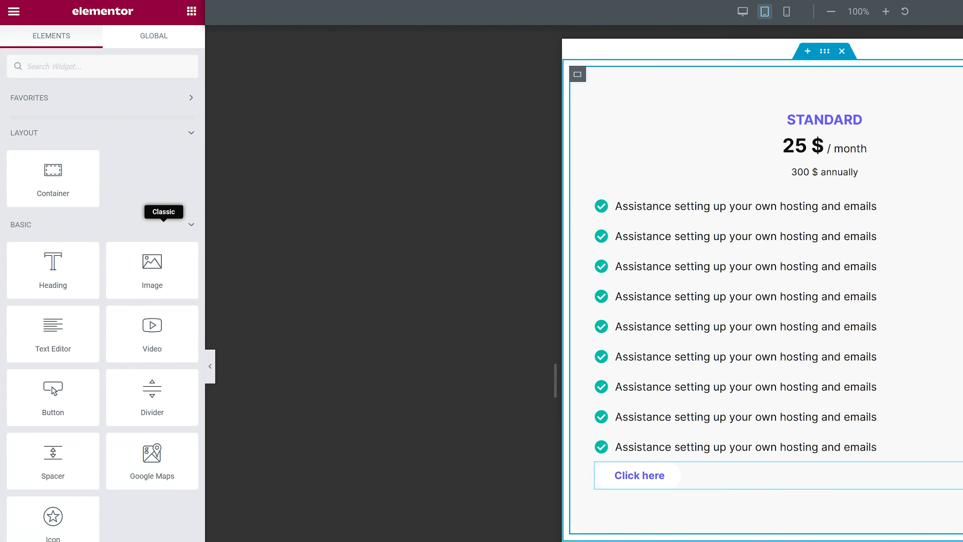
Set the Standard card button's background to the Primary global colour.
{"action": "left_click", "coordinate": [640, 475]}
{"action": "left_click", "coordinate": [104, 45]}
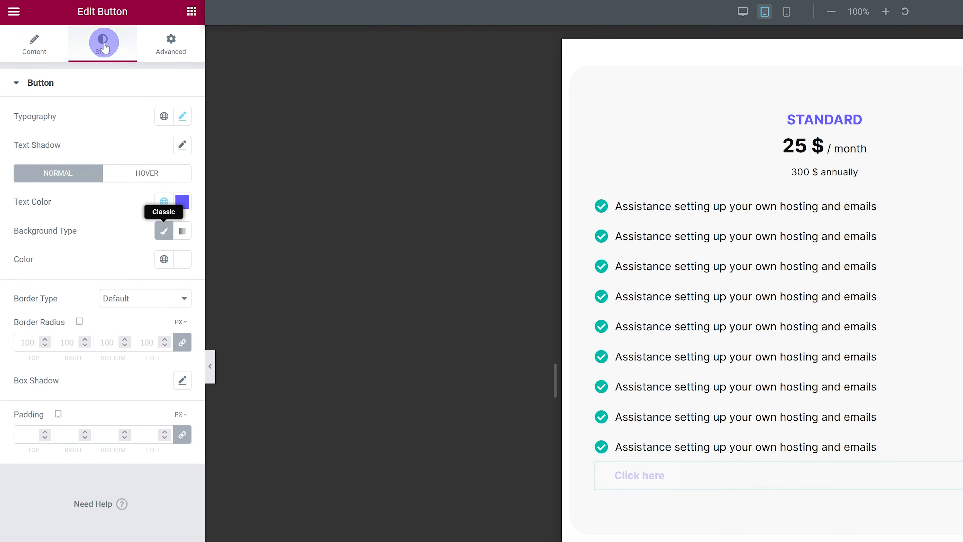
{"action": "left_click", "coordinate": [162, 256]}
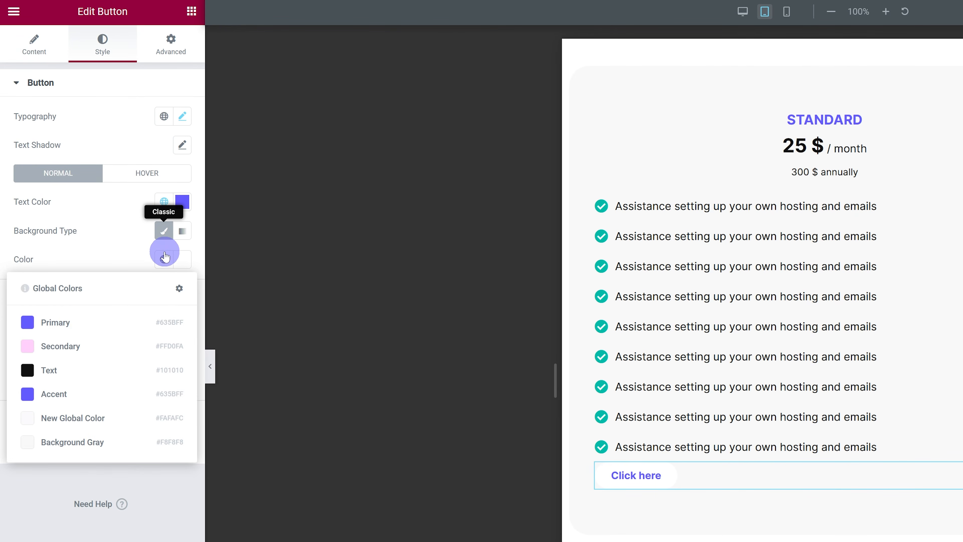
{"action": "left_click", "coordinate": [91, 325]}
Change the Standard card button's text colour to white.
{"action": "left_click", "coordinate": [164, 201]}
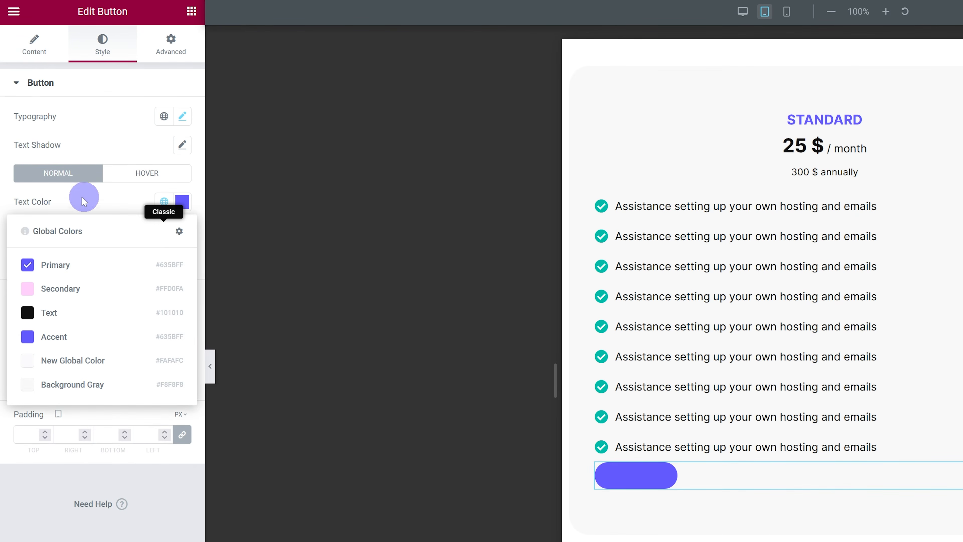
{"action": "left_click", "coordinate": [186, 207]}
{"action": "left_click_drag", "start_coordinate": [142, 271], "coordinate": [10, 220]}
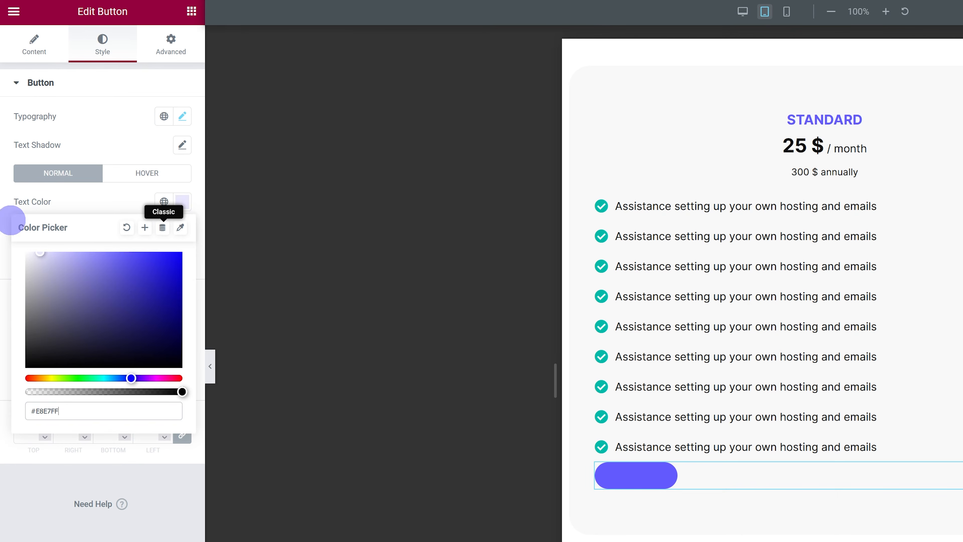
{"action": "left_click", "coordinate": [109, 220]}
Centre the Standard card's button and set its padding to 3% at the top and 0 on the other sides.
{"action": "left_click", "coordinate": [62, 55]}
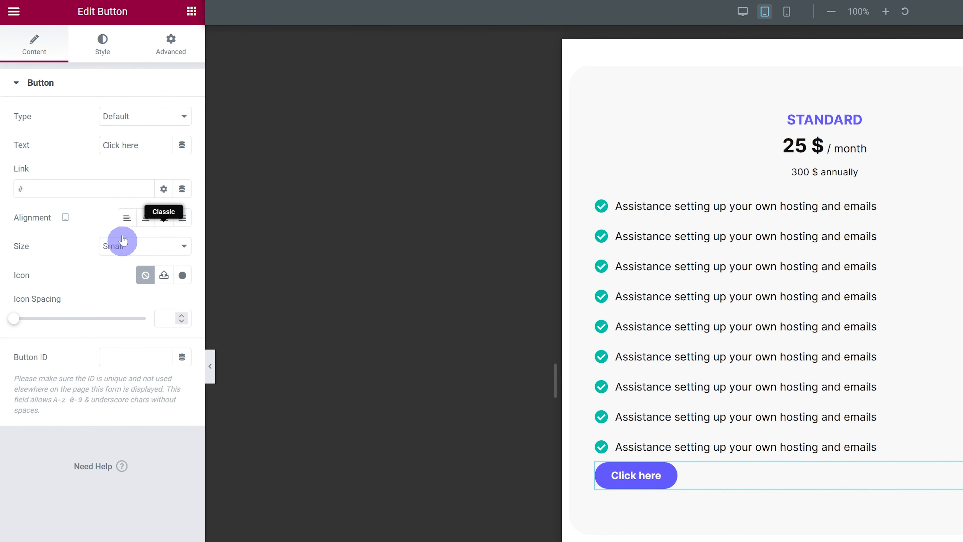
{"action": "left_click", "coordinate": [147, 216]}
{"action": "left_click", "coordinate": [193, 56]}
{"action": "left_click", "coordinate": [184, 164]}
{"action": "left_click", "coordinate": [184, 198]}
{"action": "left_click", "coordinate": [182, 185]}
{"action": "double_click", "coordinate": [24, 185]}
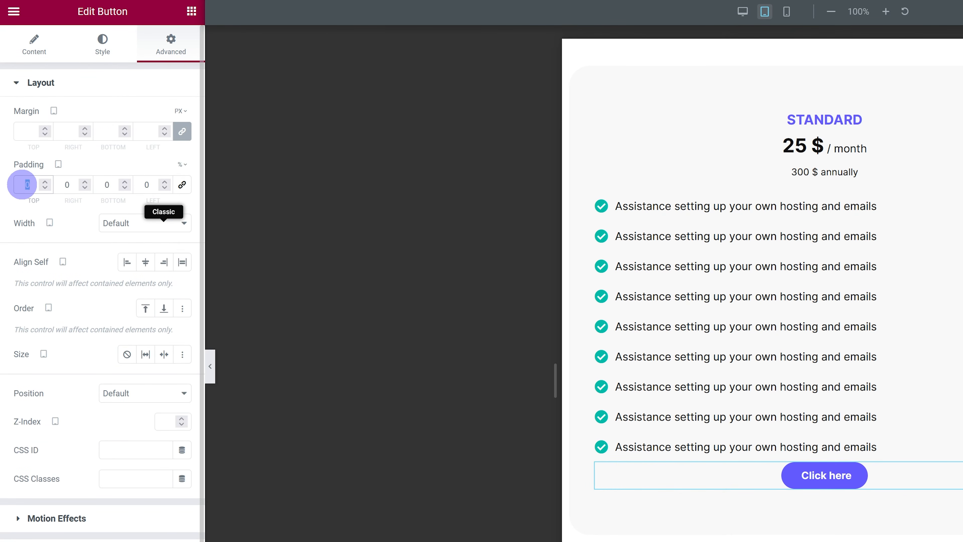
{"action": "type", "text": "3"}
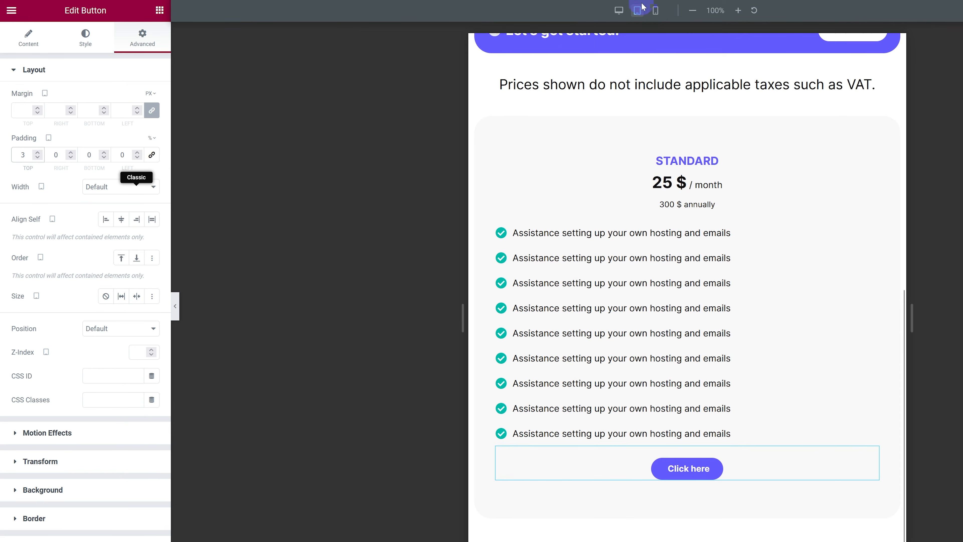
Switch to the mobile preview and set the Icon List's text size to 1 rem.
{"action": "left_click", "coordinate": [655, 10]}
{"action": "left_click", "coordinate": [714, 182]}
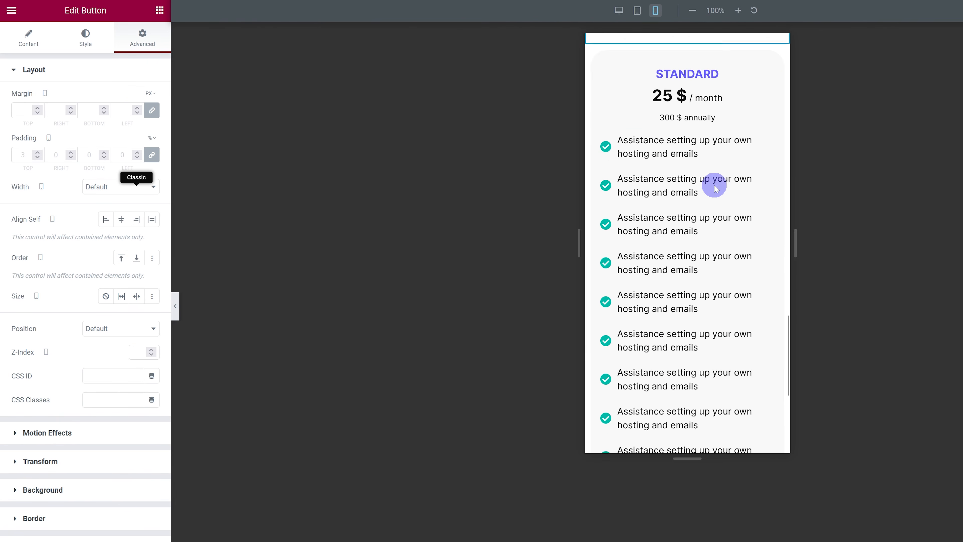
{"action": "scroll", "coordinate": [776, 200], "scroll_direction": "up", "scroll_amount": 2}
{"action": "scroll", "coordinate": [724, 191], "scroll_direction": "down", "scroll_amount": 3}
{"action": "left_click", "coordinate": [724, 191]}
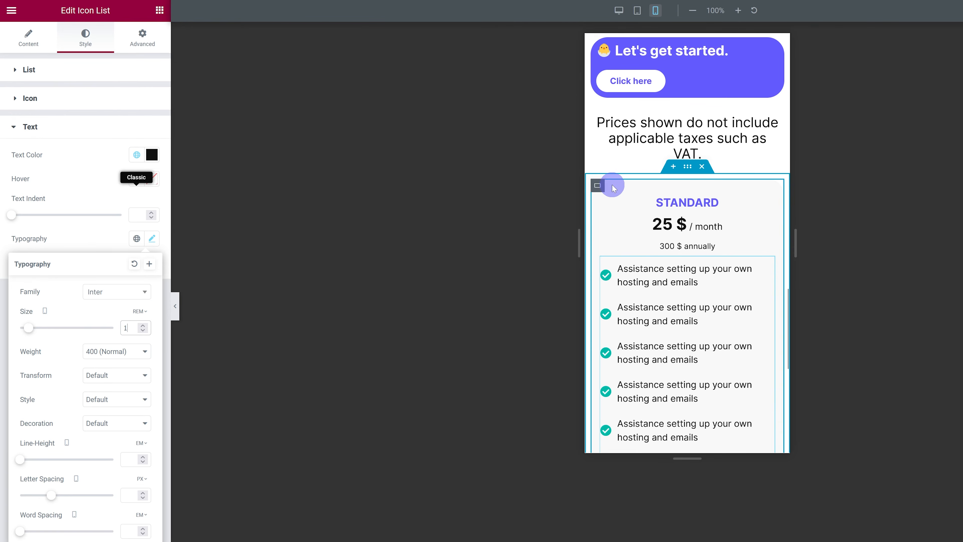
Duplicate the Standard plan card's container and set the parent container's direction to column for mobile.
{"action": "right_click", "coordinate": [600, 186]}
{"action": "left_click", "coordinate": [625, 209]}
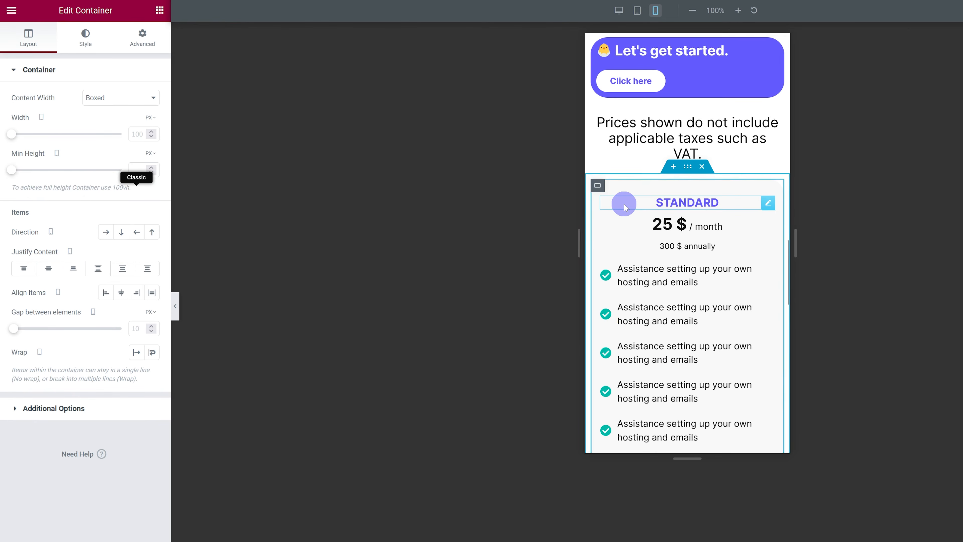
{"action": "scroll", "coordinate": [622, 227], "scroll_direction": "down", "scroll_amount": 4}
{"action": "scroll", "coordinate": [677, 219], "scroll_direction": "up", "scroll_amount": 6}
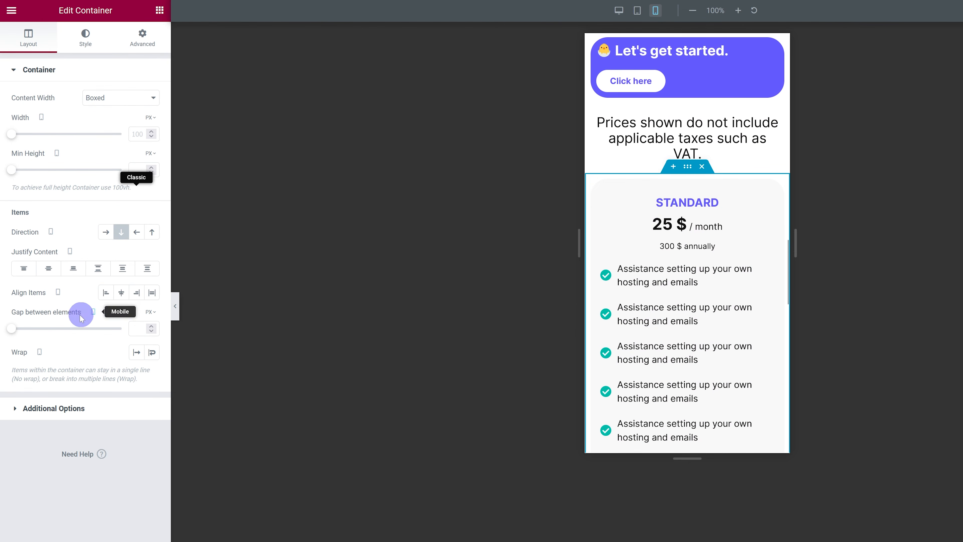
Set the plan cards' parent container gap between elements to 60 px for mobile.
{"action": "type", "text": "30"}
{"action": "scroll", "coordinate": [617, 312], "scroll_direction": "down", "scroll_amount": 5}
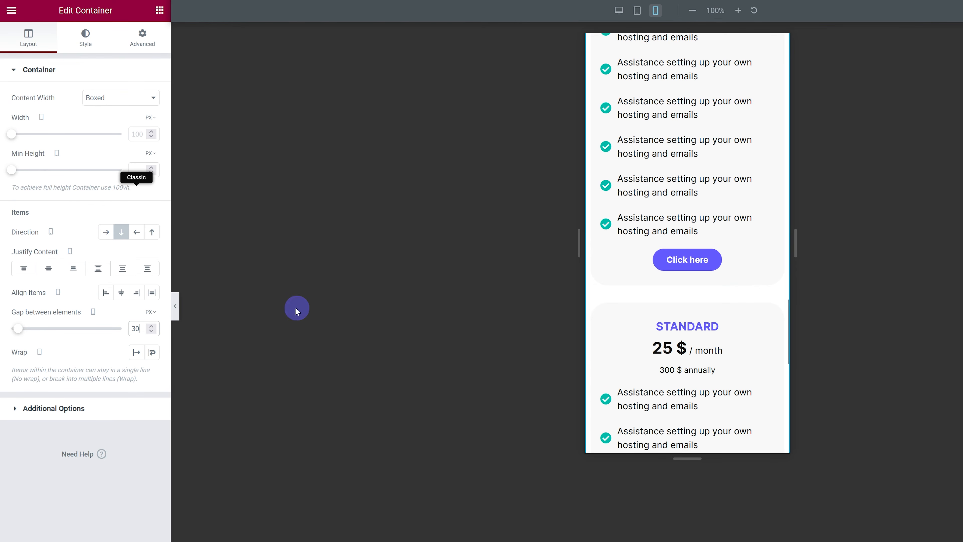
{"action": "type", "text": "6"}
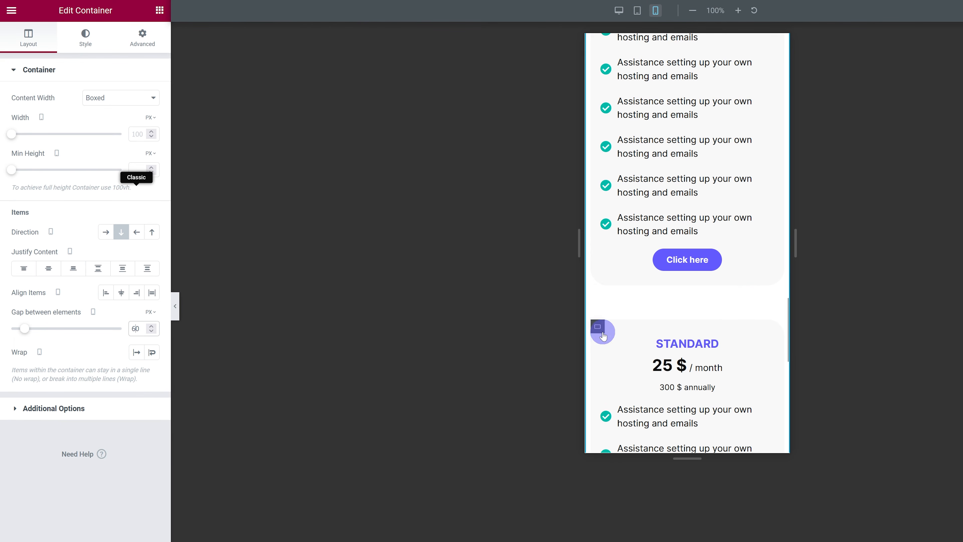
In the tablet preview, hide the container holding the pricing tabs on tablet and mobile, and update the page.
{"action": "left_click", "coordinate": [614, 19]}
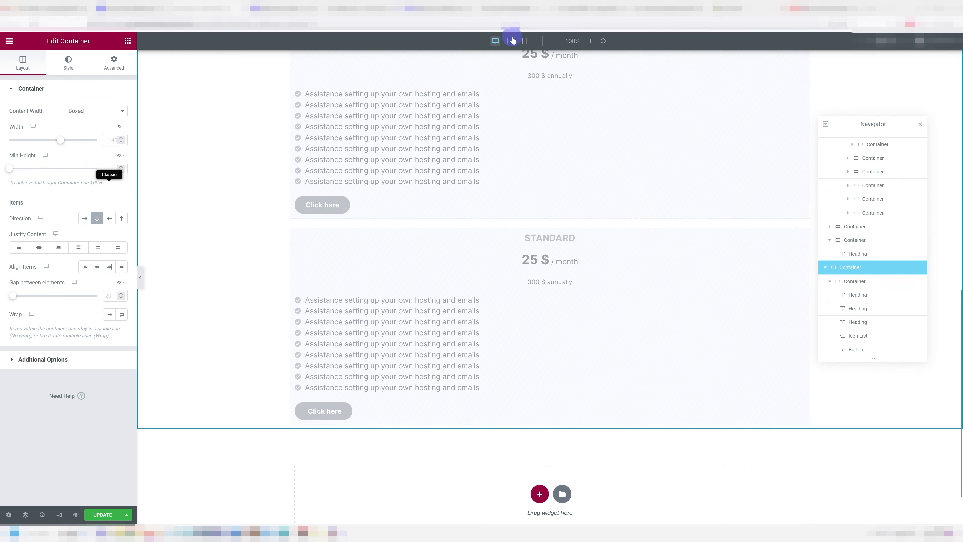
{"action": "left_click", "coordinate": [513, 41]}
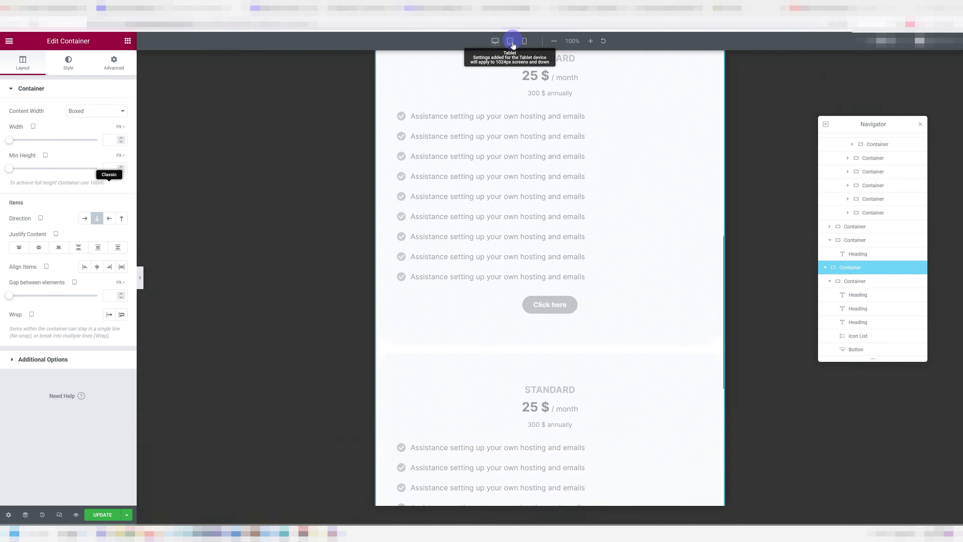
{"action": "scroll", "coordinate": [515, 252], "scroll_direction": "up", "scroll_amount": 5}
{"action": "scroll", "coordinate": [551, 313], "scroll_direction": "up", "scroll_amount": 5}
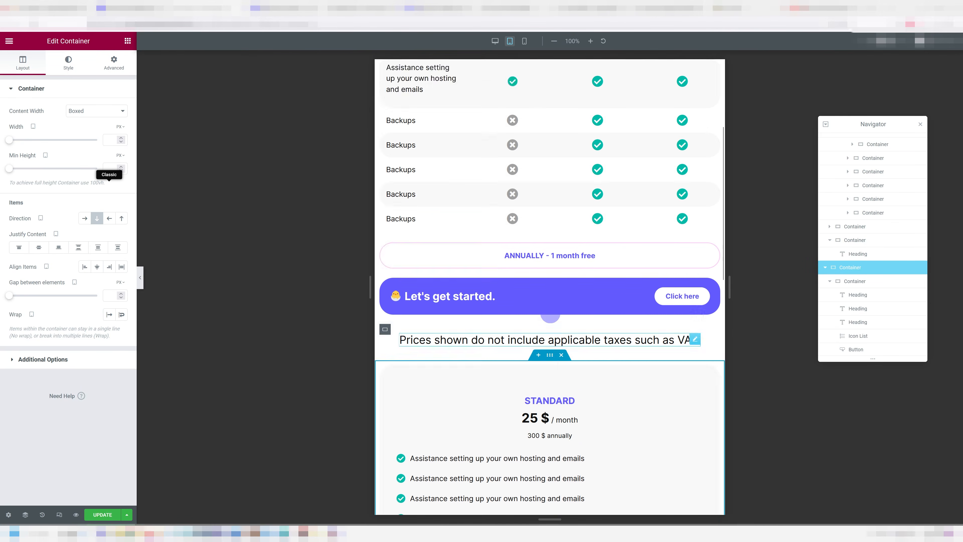
{"action": "left_click", "coordinate": [385, 152]}
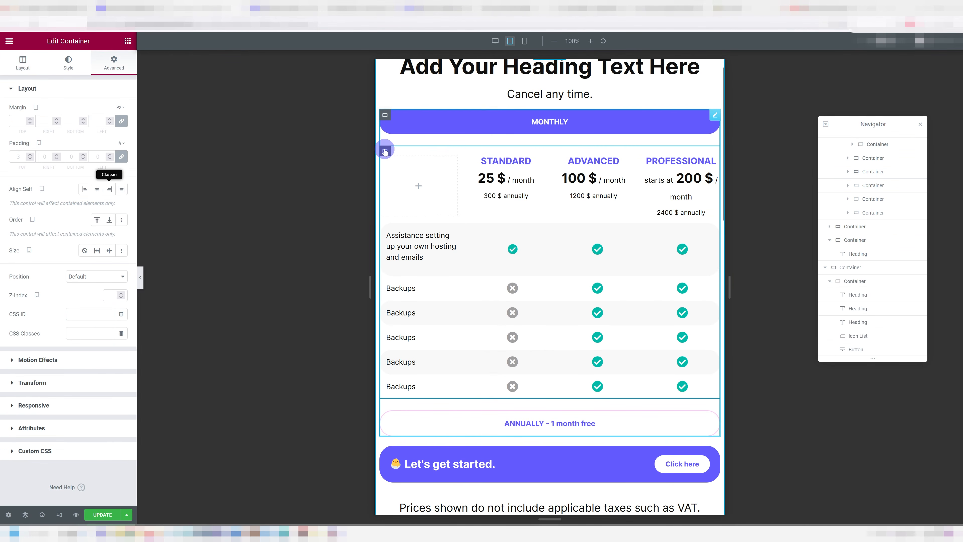
{"action": "left_click", "coordinate": [854, 207]}
{"action": "left_click", "coordinate": [855, 195]}
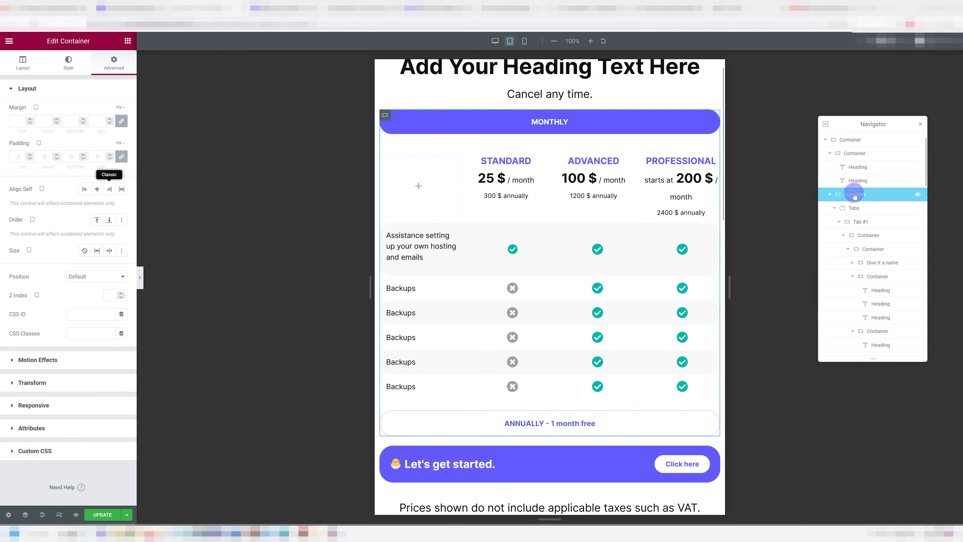
{"action": "left_click", "coordinate": [62, 391]}
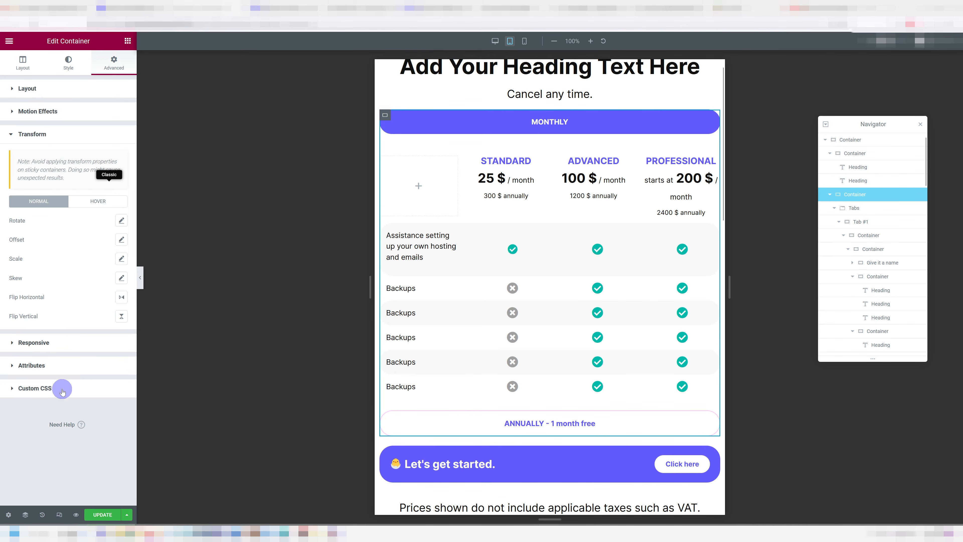
{"action": "left_click", "coordinate": [64, 350]}
{"action": "left_click", "coordinate": [106, 243]}
{"action": "left_click", "coordinate": [113, 234]}
{"action": "scroll", "coordinate": [443, 249], "scroll_direction": "down", "scroll_amount": 5}
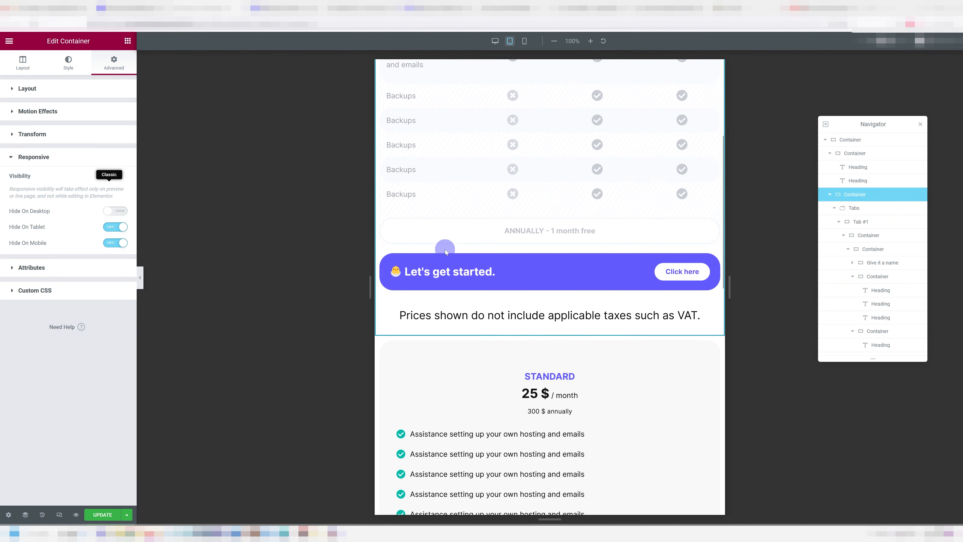
{"action": "left_click", "coordinate": [101, 515]}
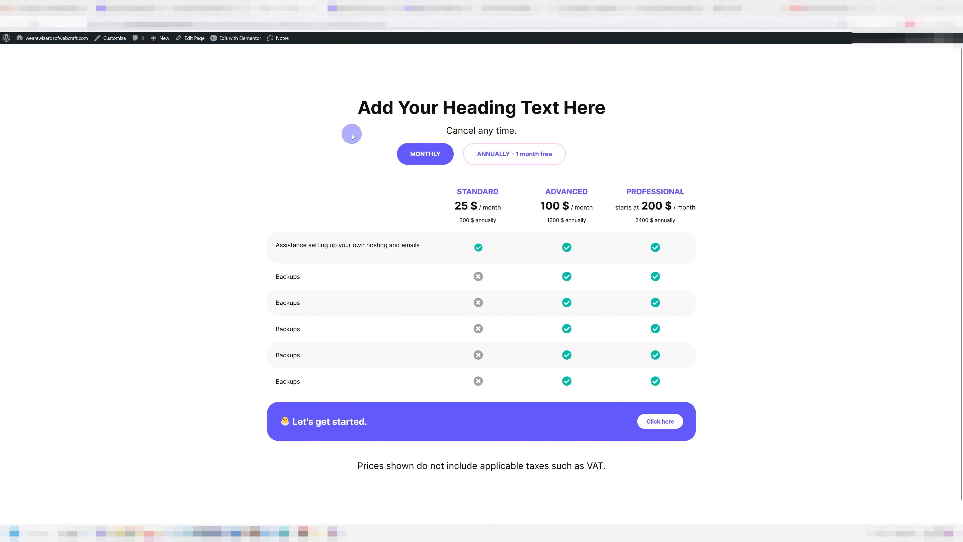
Check the live page's headings at desktop width and switch the pricing table to the annual plans.
{"action": "left_click_drag", "start_coordinate": [352, 110], "coordinate": [590, 106]}
{"action": "left_click_drag", "start_coordinate": [453, 135], "coordinate": [577, 140]}
{"action": "left_click", "coordinate": [578, 144]}
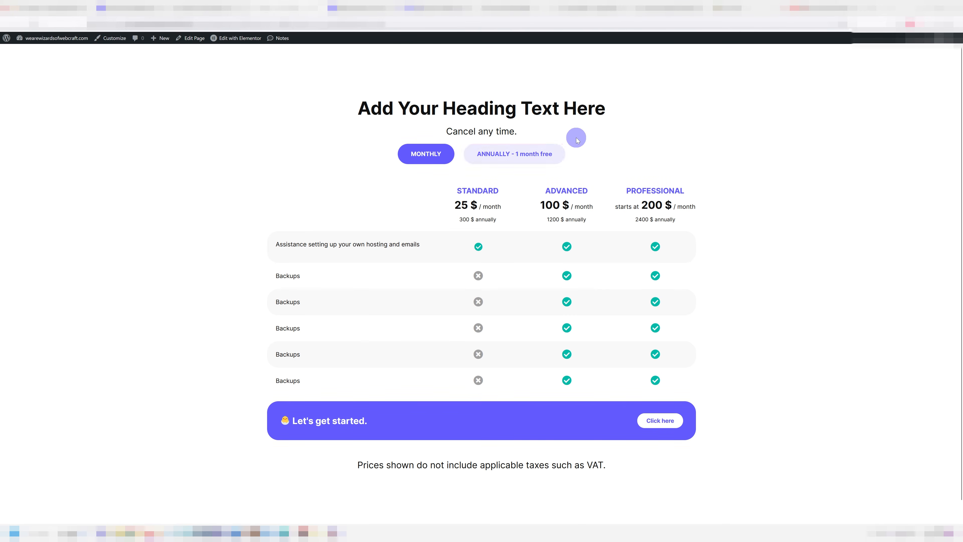
{"action": "left_click", "coordinate": [509, 160]}
{"action": "scroll", "coordinate": [751, 220], "scroll_direction": "down", "scroll_amount": 1}
Inspect the live page in the browser's responsive view and examine the "Let's get started." banner and the VAT note.
{"action": "right_click", "coordinate": [751, 223]}
{"action": "left_click", "coordinate": [766, 317]}
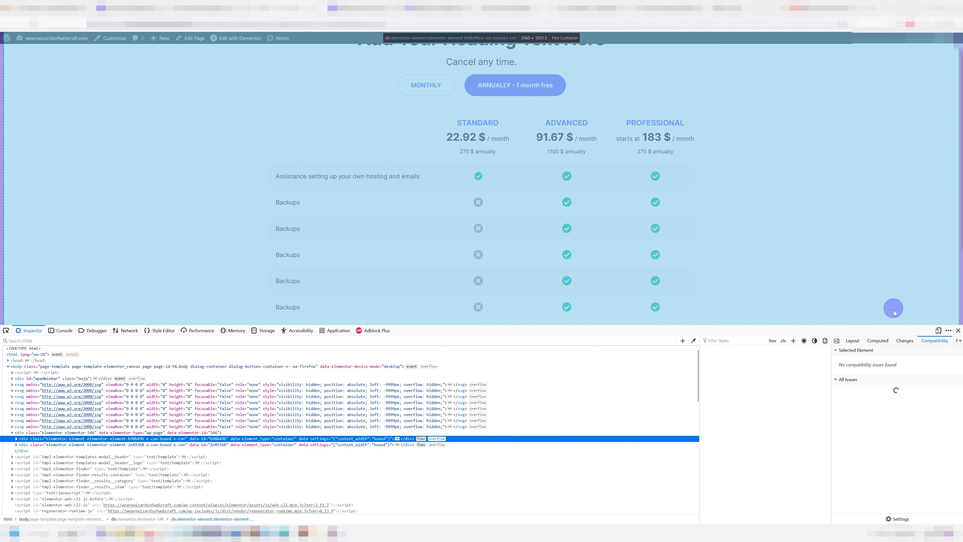
{"action": "left_click", "coordinate": [947, 329]}
{"action": "scroll", "coordinate": [582, 275], "scroll_direction": "down", "scroll_amount": 2}
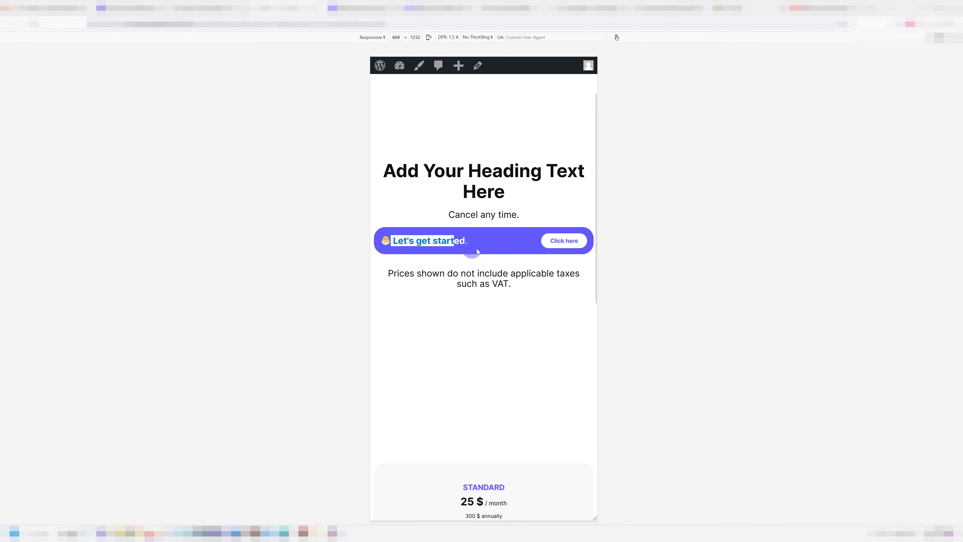
{"action": "left_click", "coordinate": [934, 22]}
{"action": "mouse_move", "coordinate": [591, 212]}
{"action": "left_mouse_down"}
{"action": "mouse_move", "coordinate": [572, 232]}
{"action": "mouse_move", "coordinate": [413, 261]}
{"action": "left_mouse_up"}
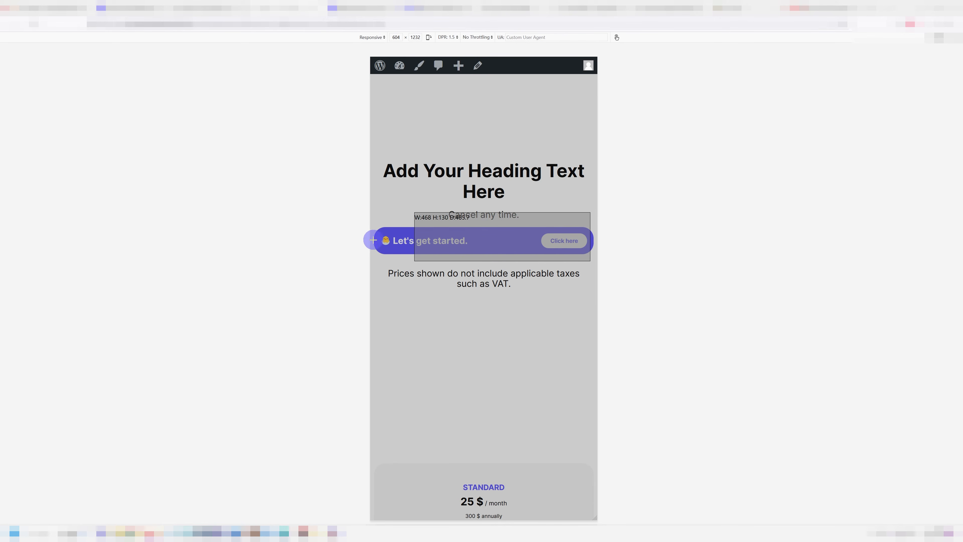
{"action": "left_click_drag", "start_coordinate": [589, 262], "coordinate": [384, 291]}
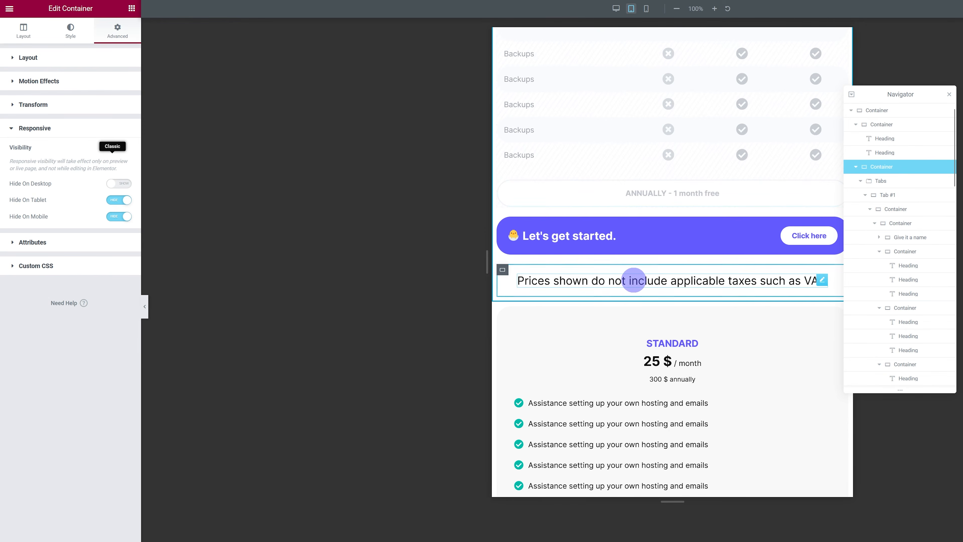
Copy the VAT note's container and paste it below the plan cards in the cards' parent container in Elementor.
{"action": "scroll", "coordinate": [633, 280], "scroll_direction": "down", "scroll_amount": 6}
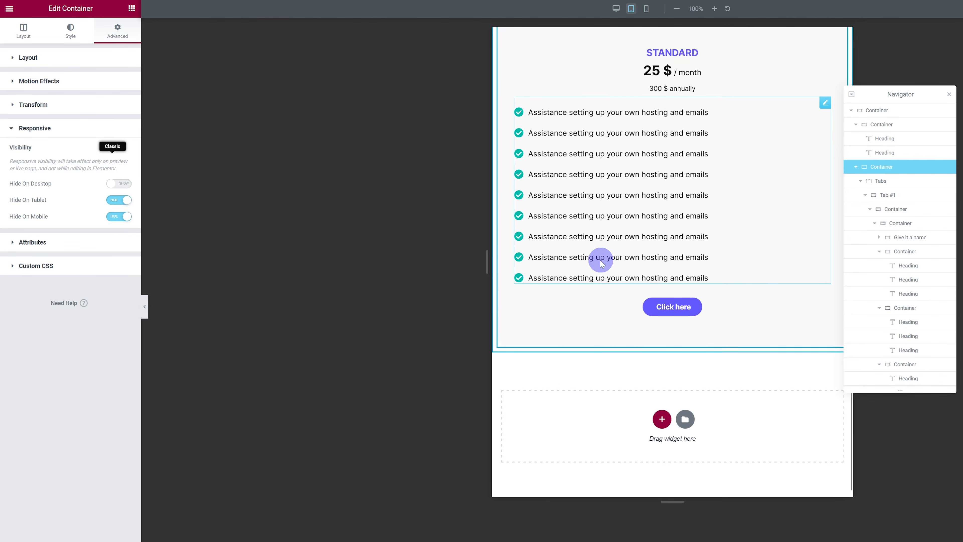
{"action": "scroll", "coordinate": [599, 262], "scroll_direction": "up", "scroll_amount": 4}
{"action": "right_click", "coordinate": [609, 178]}
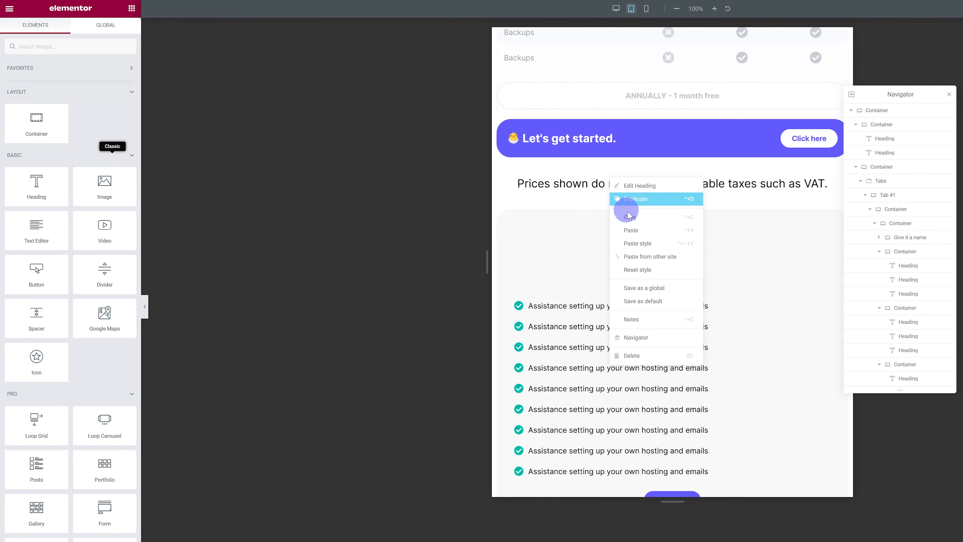
{"action": "left_click", "coordinate": [631, 219]}
{"action": "right_click", "coordinate": [503, 173]}
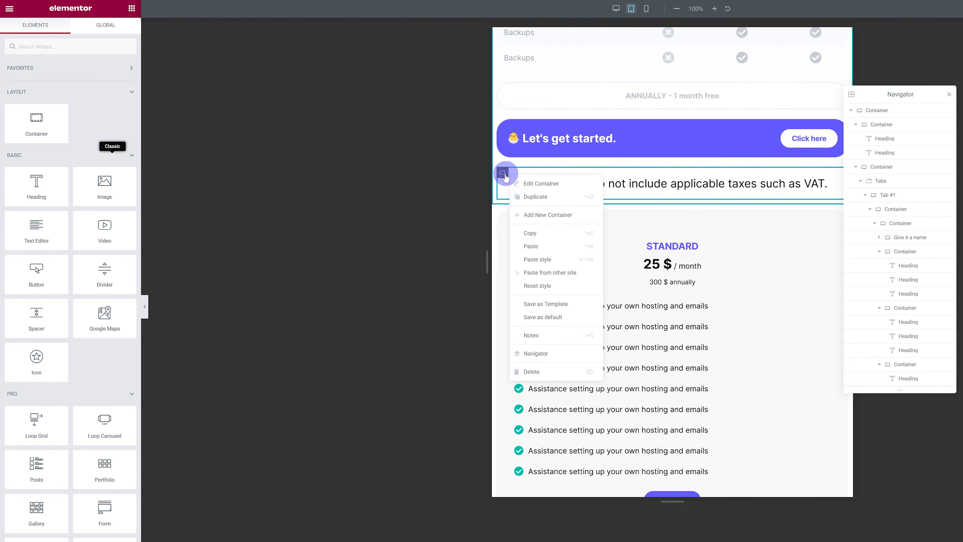
{"action": "left_click", "coordinate": [531, 220]}
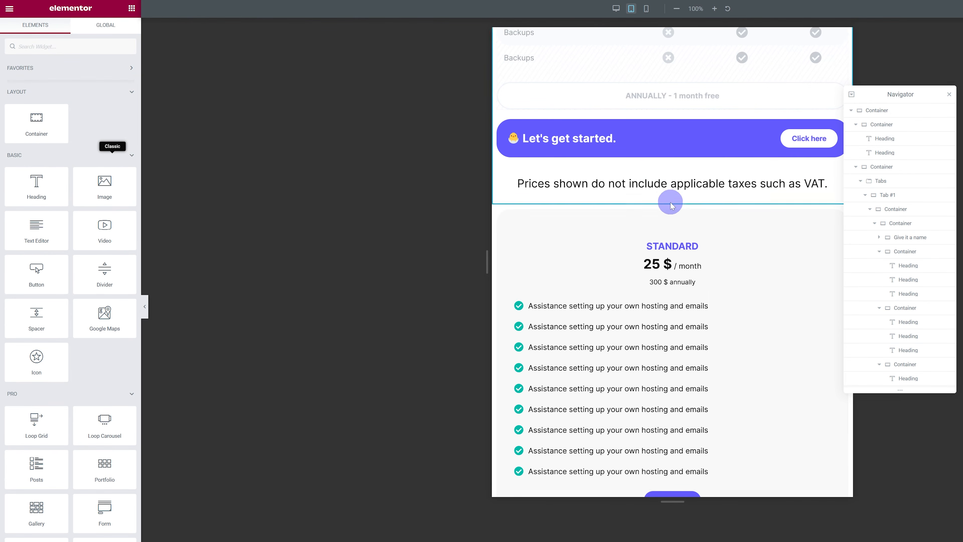
{"action": "scroll", "coordinate": [595, 266], "scroll_direction": "down", "scroll_amount": 7}
{"action": "scroll", "coordinate": [596, 266], "scroll_direction": "down", "scroll_amount": 6}
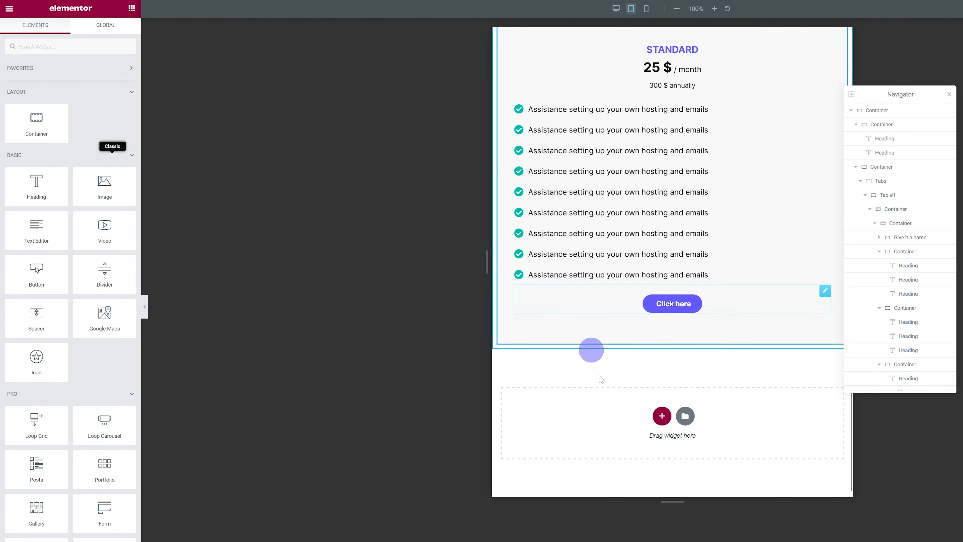
{"action": "right_click", "coordinate": [620, 344]}
{"action": "left_click", "coordinate": [652, 417]}
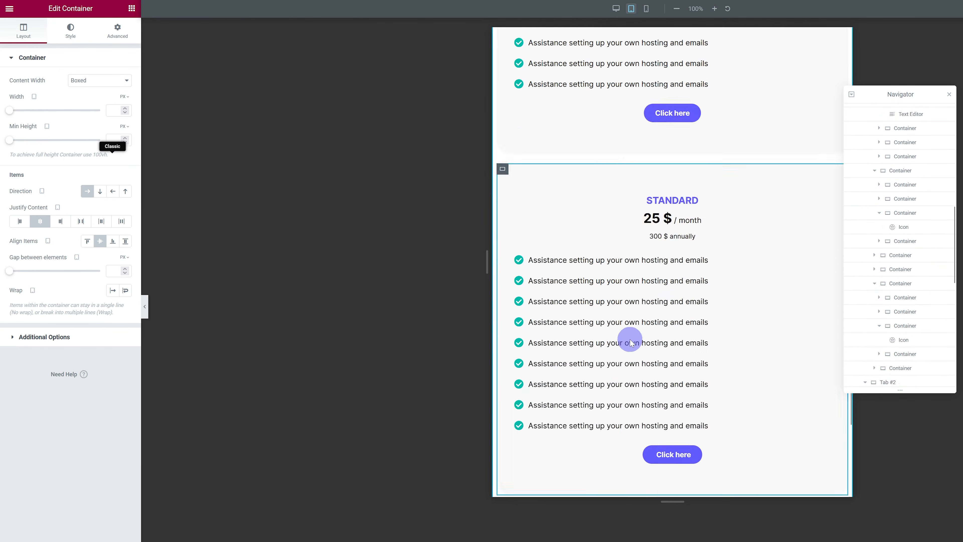
Copy the "Let's get started." banner container into the cards' parent container and move the copy above the VAT note.
{"action": "scroll", "coordinate": [630, 334], "scroll_direction": "up", "scroll_amount": 1}
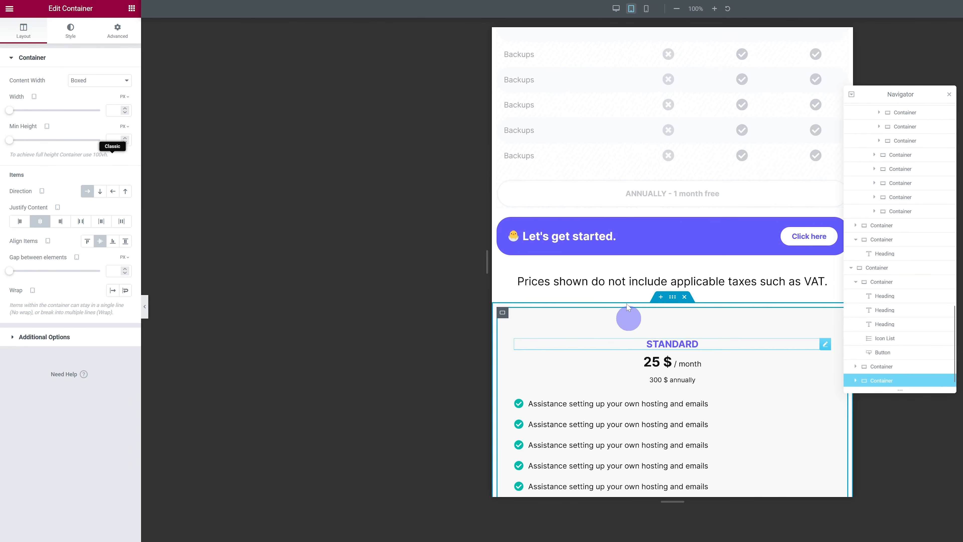
{"action": "right_click", "coordinate": [507, 225]}
{"action": "left_click", "coordinate": [537, 275]}
{"action": "scroll", "coordinate": [623, 318], "scroll_direction": "down", "scroll_amount": 6}
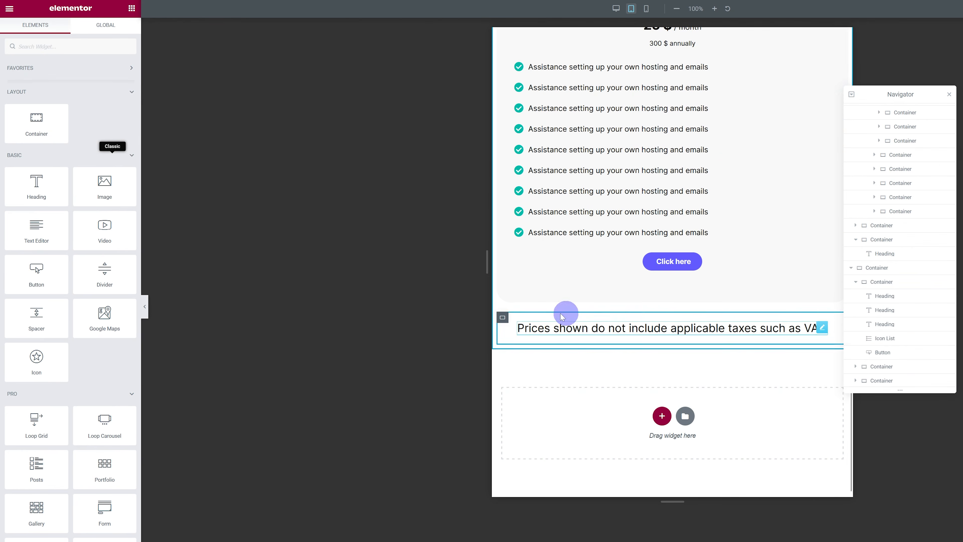
{"action": "right_click", "coordinate": [641, 346]}
{"action": "left_click", "coordinate": [675, 417]}
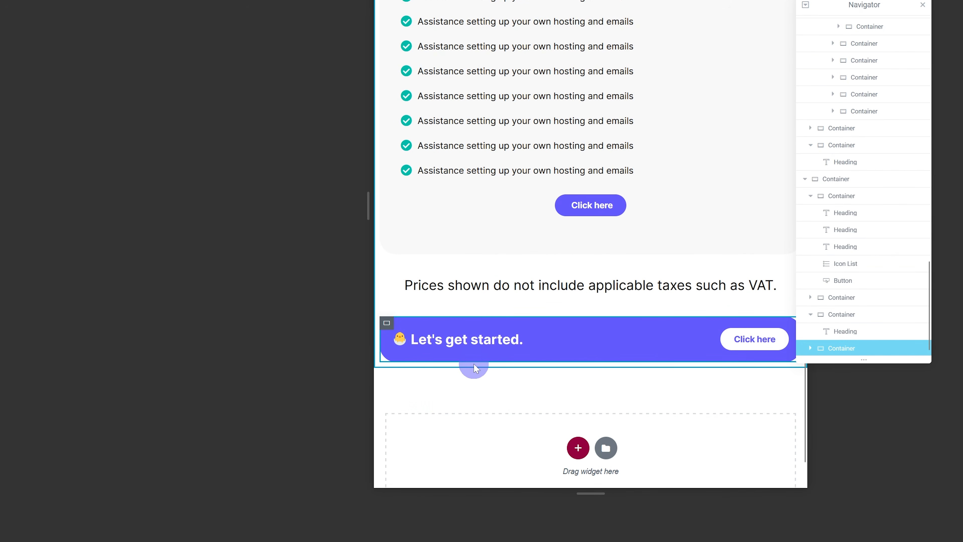
{"action": "left_click_drag", "start_coordinate": [842, 349], "coordinate": [843, 318]}
Hide the original "Let's get started." banner container below the pricing tabs on tablet and mobile.
{"action": "scroll", "coordinate": [643, 294], "scroll_direction": "up", "scroll_amount": 8}
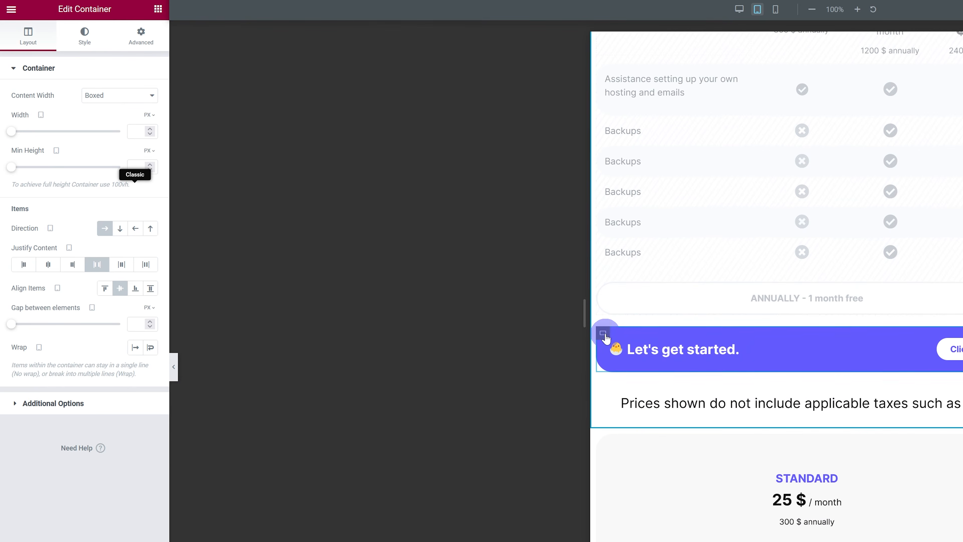
{"action": "left_click", "coordinate": [604, 334]}
{"action": "left_click", "coordinate": [140, 36]}
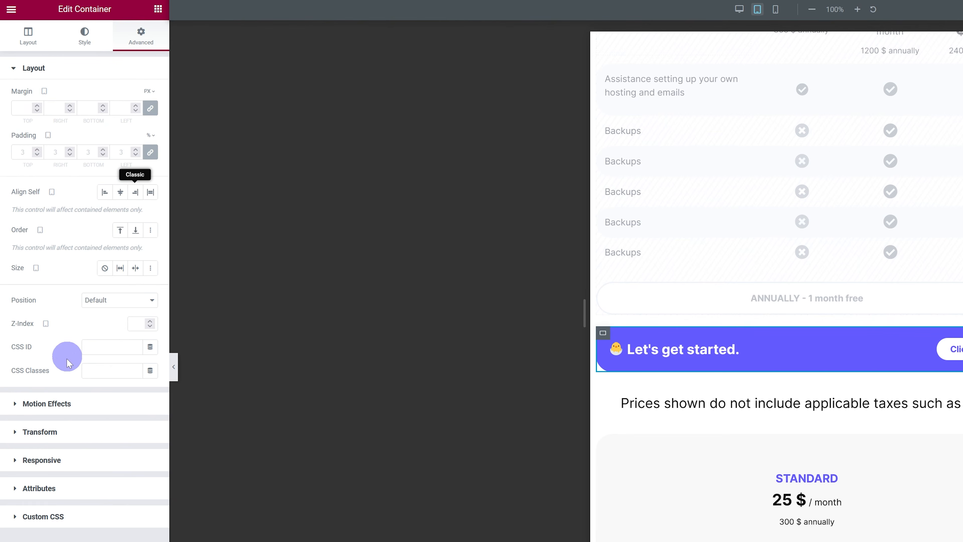
{"action": "left_click", "coordinate": [55, 430]}
{"action": "left_click", "coordinate": [64, 384]}
{"action": "left_click", "coordinate": [142, 238]}
{"action": "left_click", "coordinate": [142, 259]}
Hide the original VAT note container above the plan cards on tablet and mobile.
{"action": "left_click", "coordinate": [604, 390]}
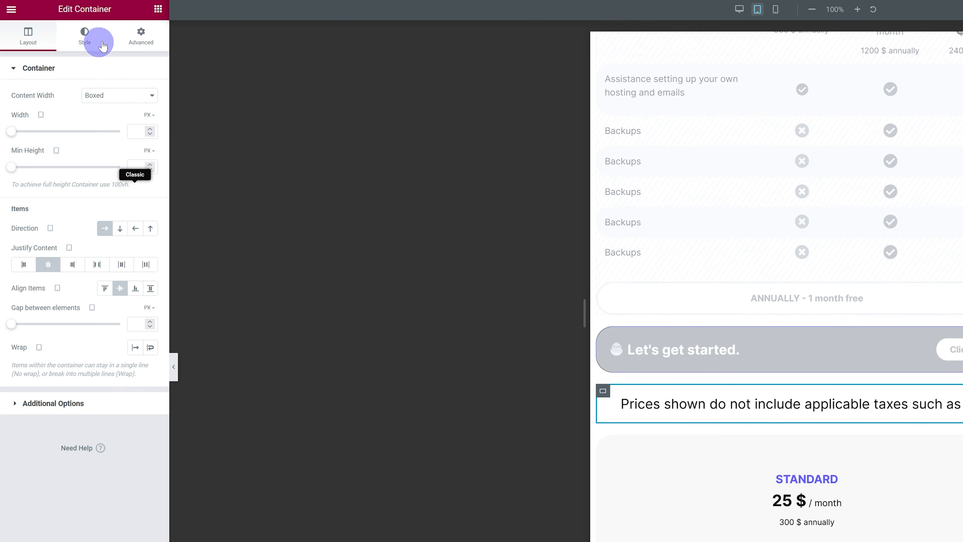
{"action": "left_click", "coordinate": [144, 37]}
{"action": "left_click", "coordinate": [70, 460]}
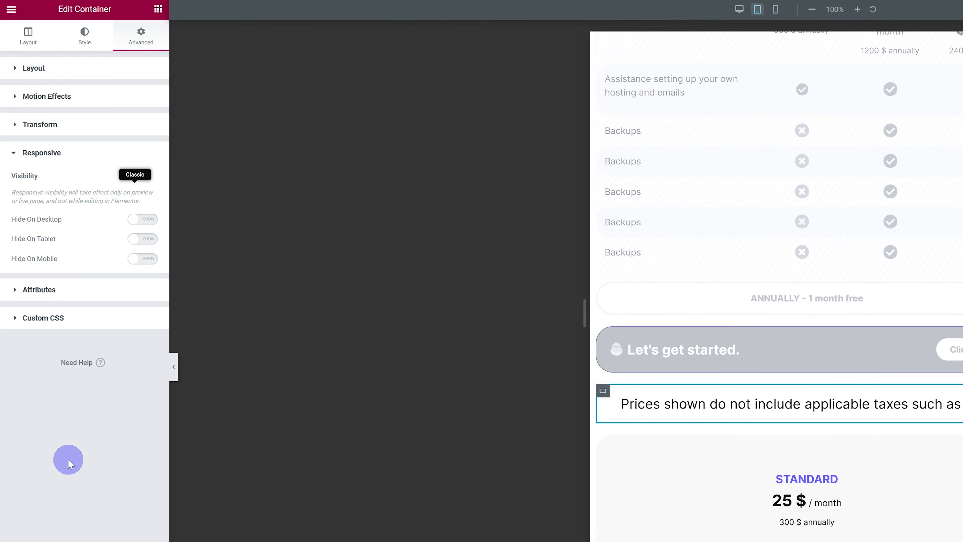
{"action": "left_click", "coordinate": [142, 239]}
{"action": "left_click", "coordinate": [146, 262]}
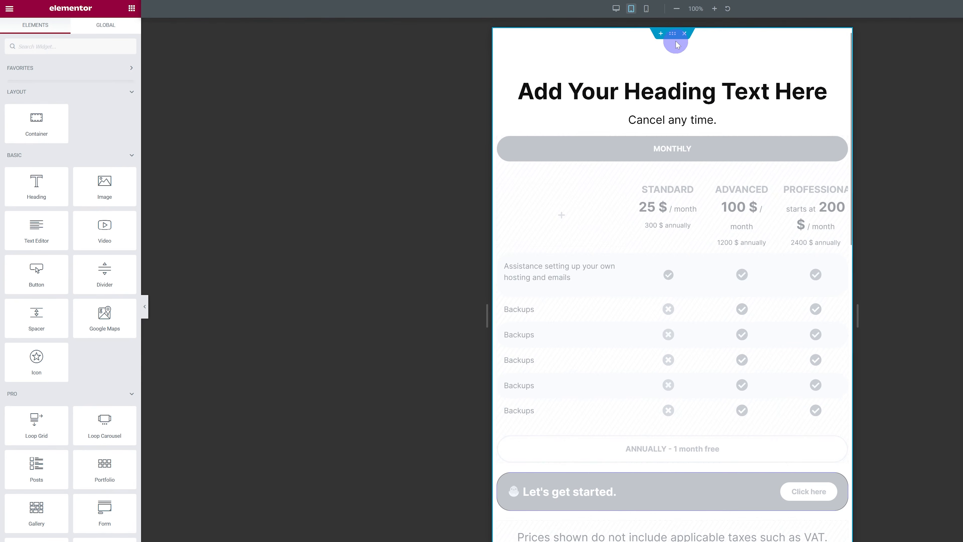
Set the minimum height of the container holding the heading and pricing tabs to 0 VH for tablet and mobile.
{"action": "left_click", "coordinate": [673, 34]}
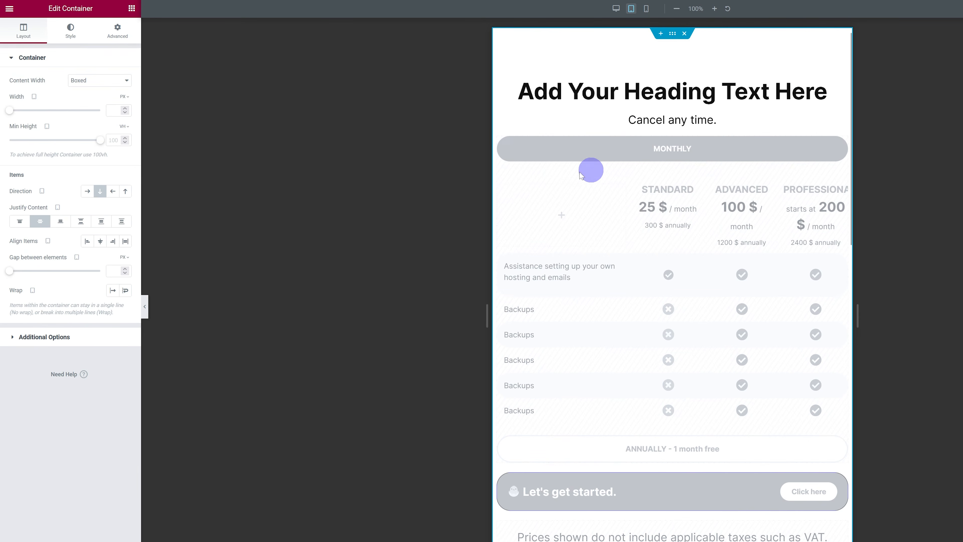
{"action": "scroll", "coordinate": [599, 201], "scroll_direction": "down", "scroll_amount": 6}
{"action": "scroll", "coordinate": [607, 353], "scroll_direction": "up", "scroll_amount": 6}
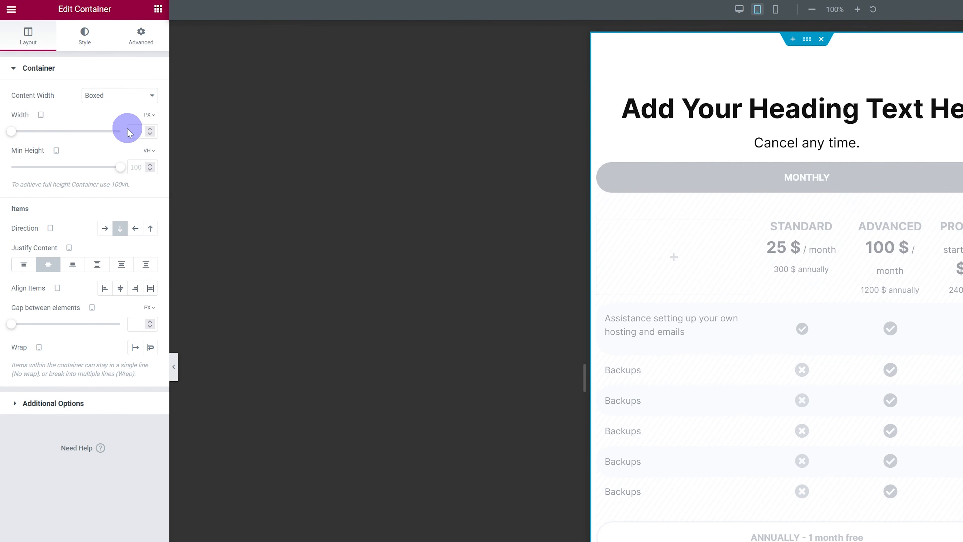
{"action": "type", "text": "0"}
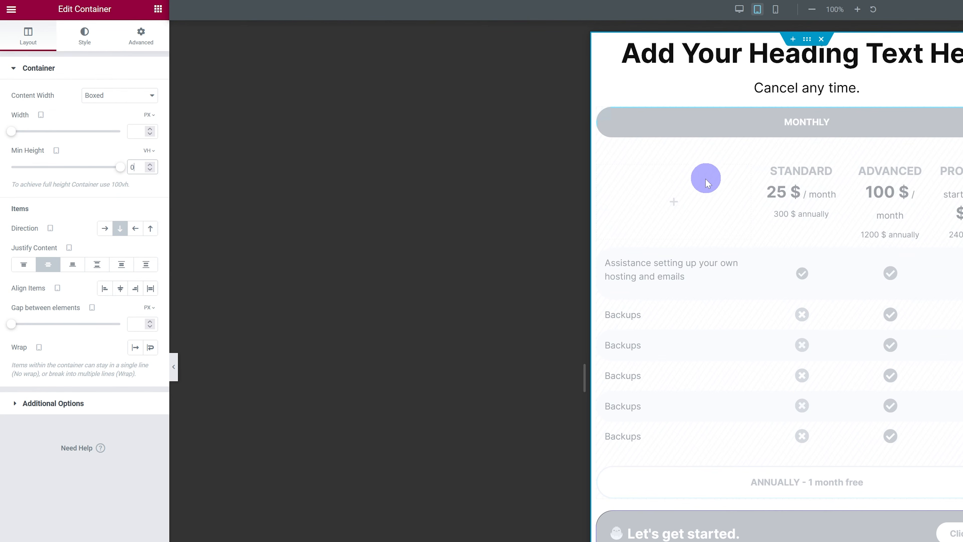
{"action": "left_click", "coordinate": [775, 9]}
{"action": "left_click", "coordinate": [133, 167]}
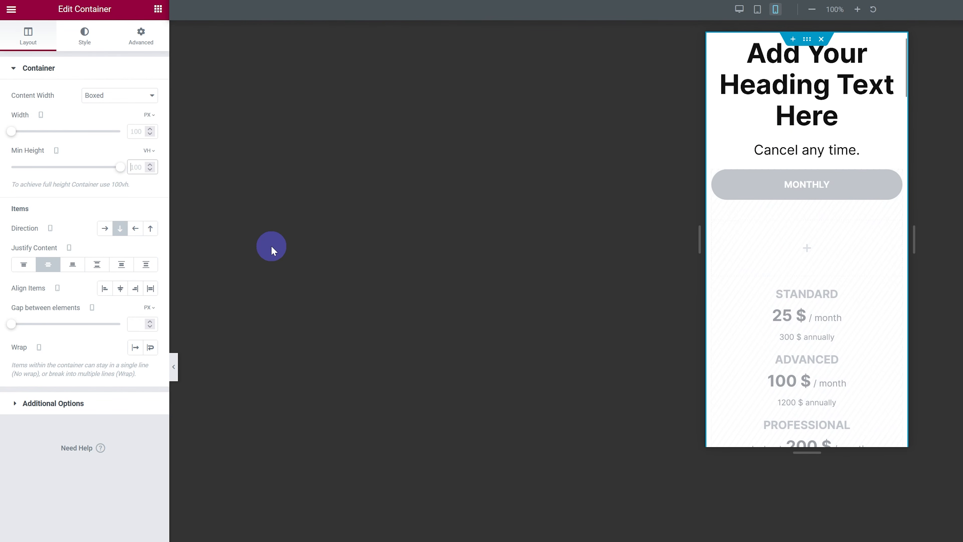
{"action": "type", "text": "0"}
Hide the copied "Let's get started." banner container below the plan cards on desktop.
{"action": "scroll", "coordinate": [774, 254], "scroll_direction": "down", "scroll_amount": 15}
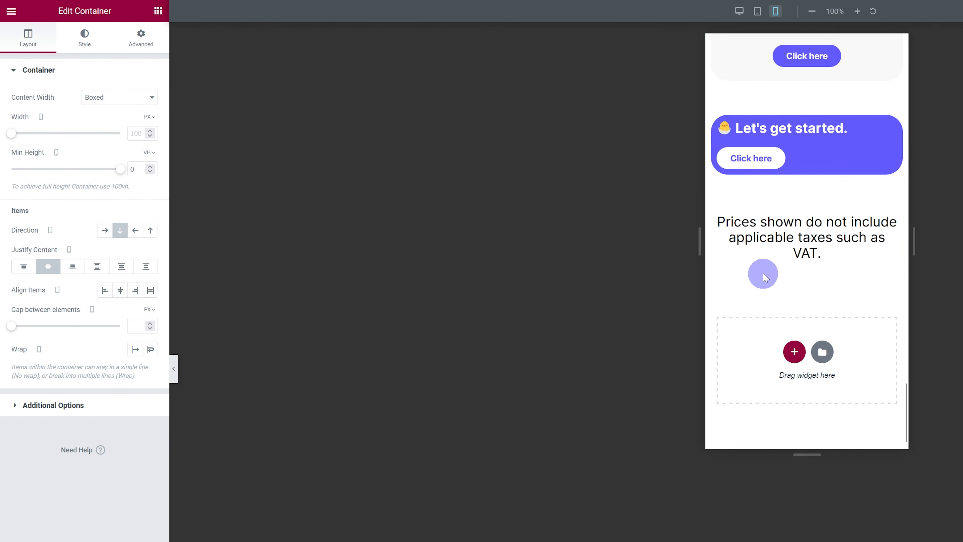
{"action": "scroll", "coordinate": [763, 272], "scroll_direction": "up", "scroll_amount": 2}
{"action": "left_click", "coordinate": [718, 180]}
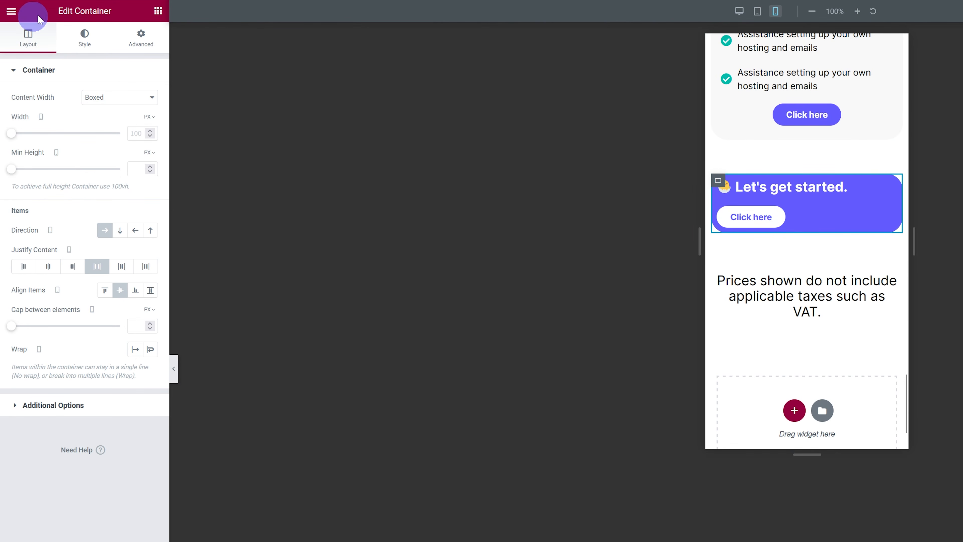
{"action": "left_click", "coordinate": [143, 38]}
{"action": "left_click", "coordinate": [56, 459]}
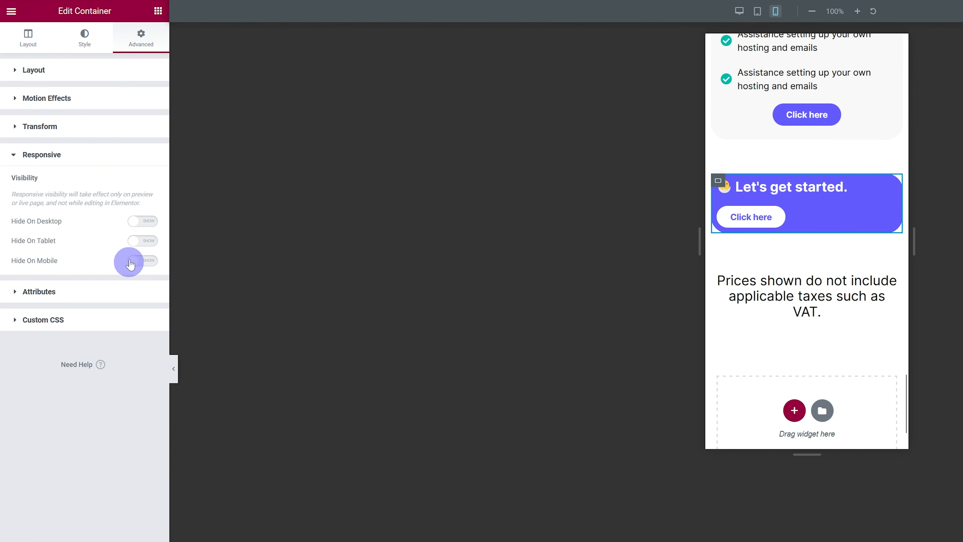
{"action": "left_click", "coordinate": [143, 221]}
Hide the container of the VAT note below the copied banner on desktop.
{"action": "left_click", "coordinate": [719, 274]}
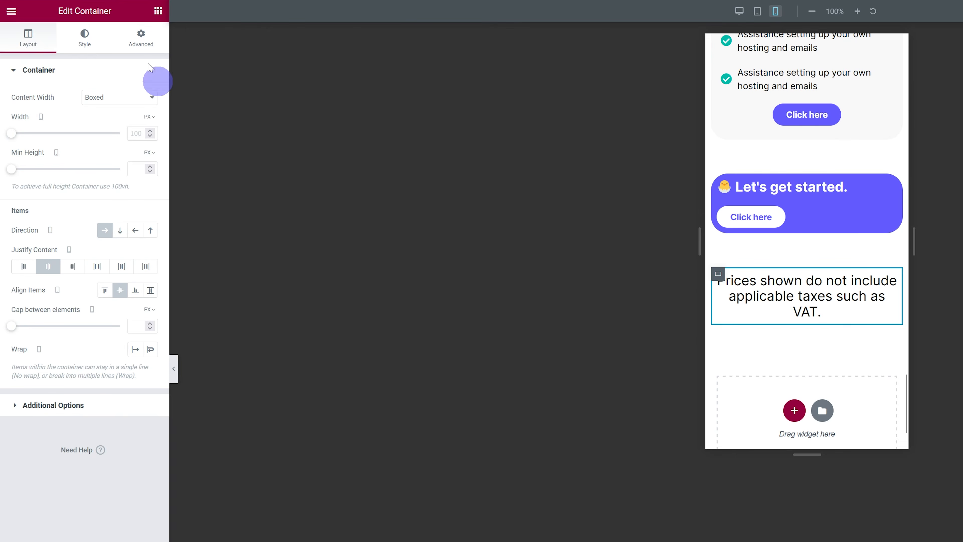
{"action": "left_click", "coordinate": [141, 38]}
{"action": "left_click", "coordinate": [57, 460]}
{"action": "left_click", "coordinate": [147, 223]}
Set the copied banner container's mobile padding to 8% on all sides and justify its content to the center.
{"action": "left_click", "coordinate": [880, 208]}
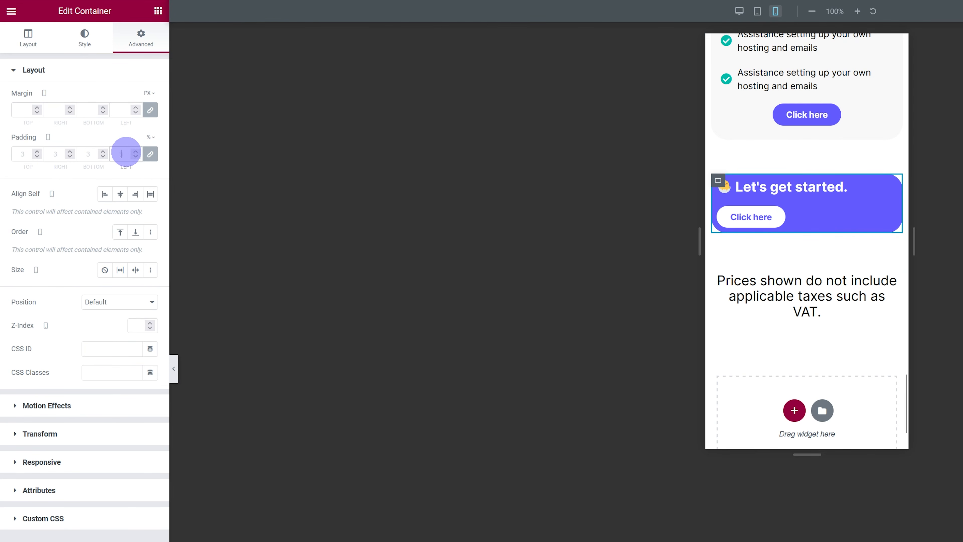
{"action": "left_click", "coordinate": [126, 153]}
{"action": "type", "text": "8"}
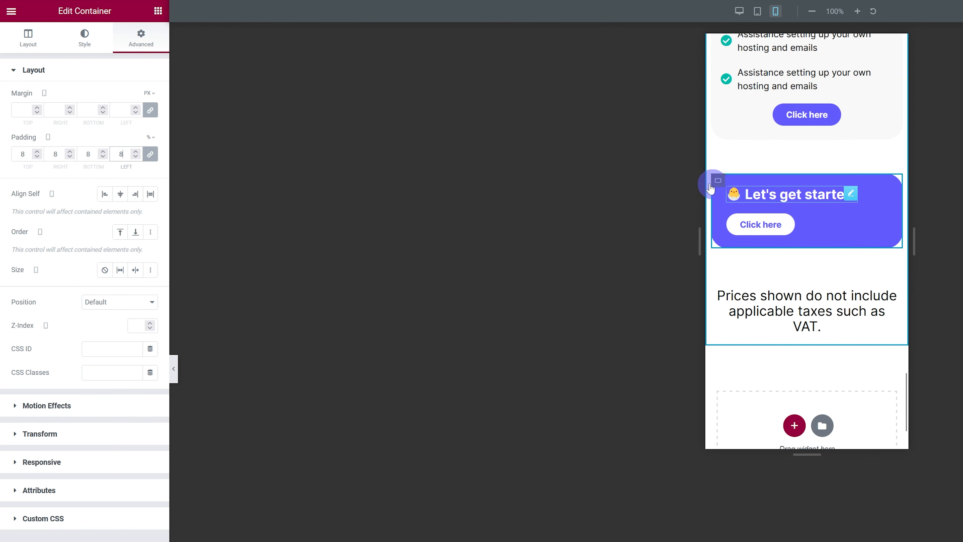
{"action": "left_click", "coordinate": [28, 38]}
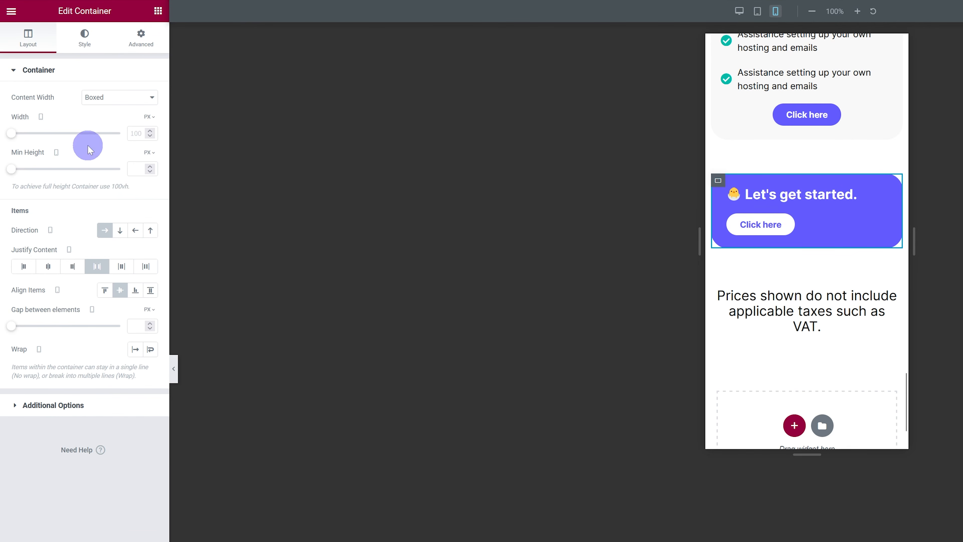
{"action": "left_click", "coordinate": [48, 266]}
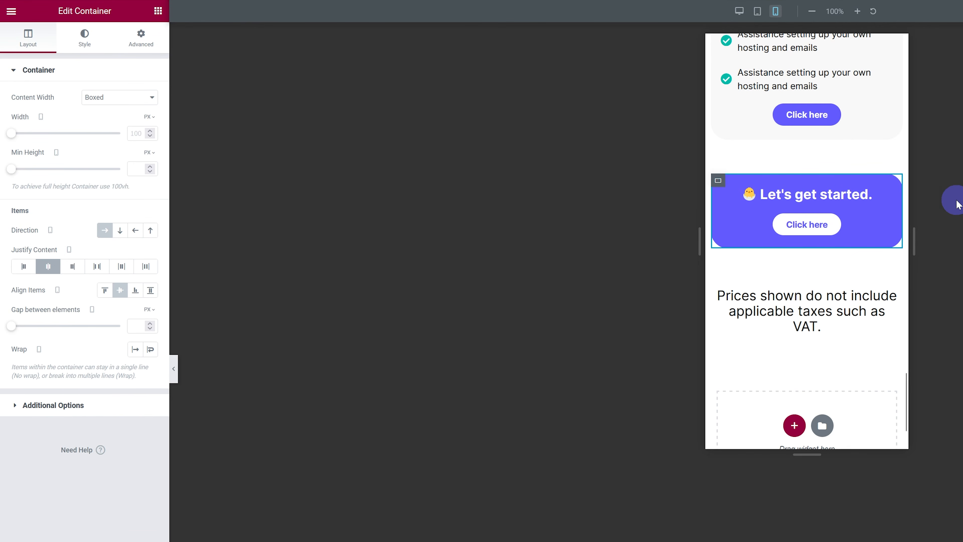
{"action": "scroll", "coordinate": [807, 252], "scroll_direction": "up", "scroll_amount": 6}
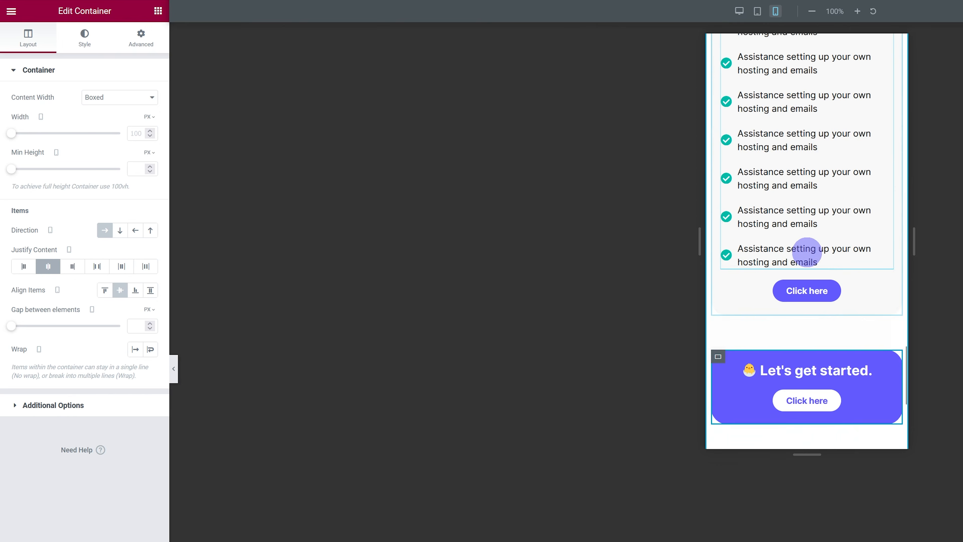
{"action": "scroll", "coordinate": [817, 251], "scroll_direction": "down", "scroll_amount": 6}
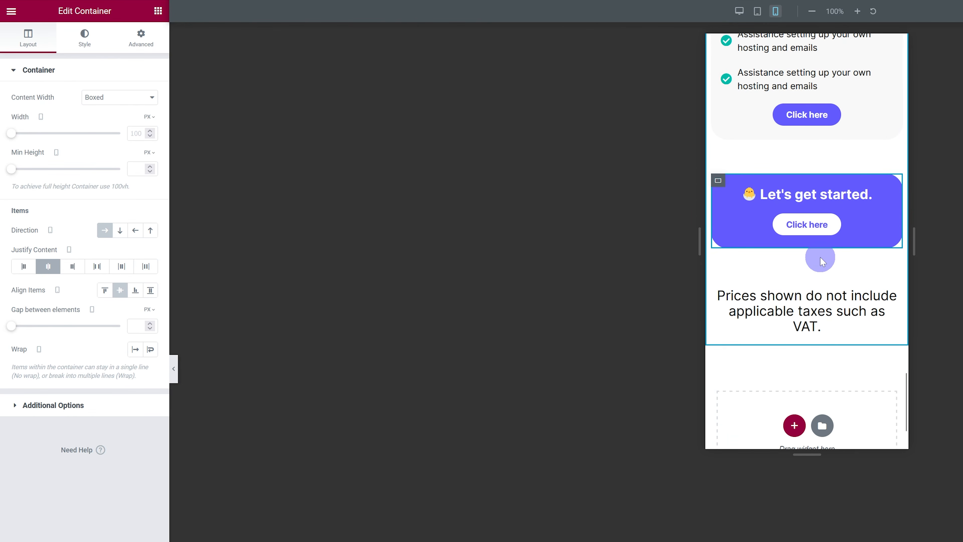
{"action": "scroll", "coordinate": [821, 256], "scroll_direction": "up", "scroll_amount": 2}
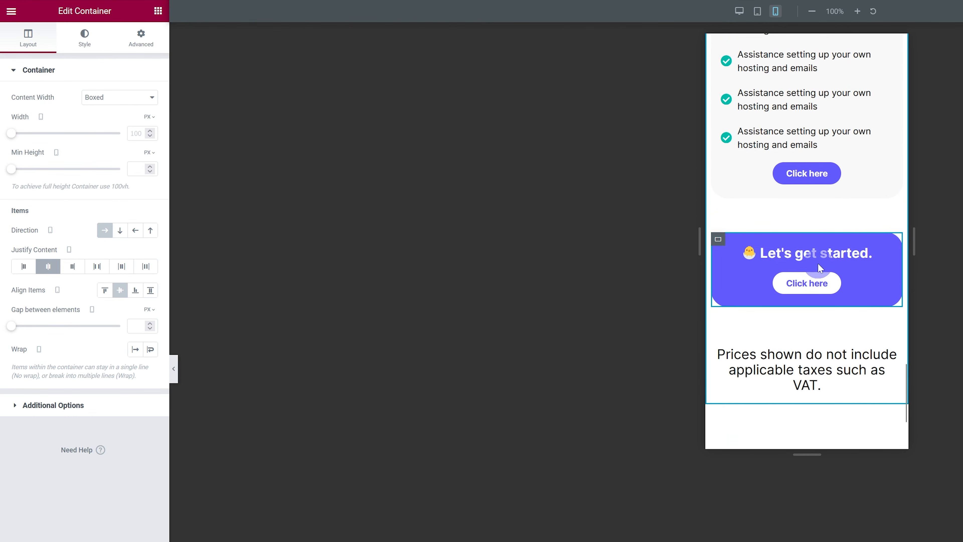
Examine the nested containers of the first feature row and the width setting of its first column container on desktop.
{"action": "left_click", "coordinate": [757, 11]}
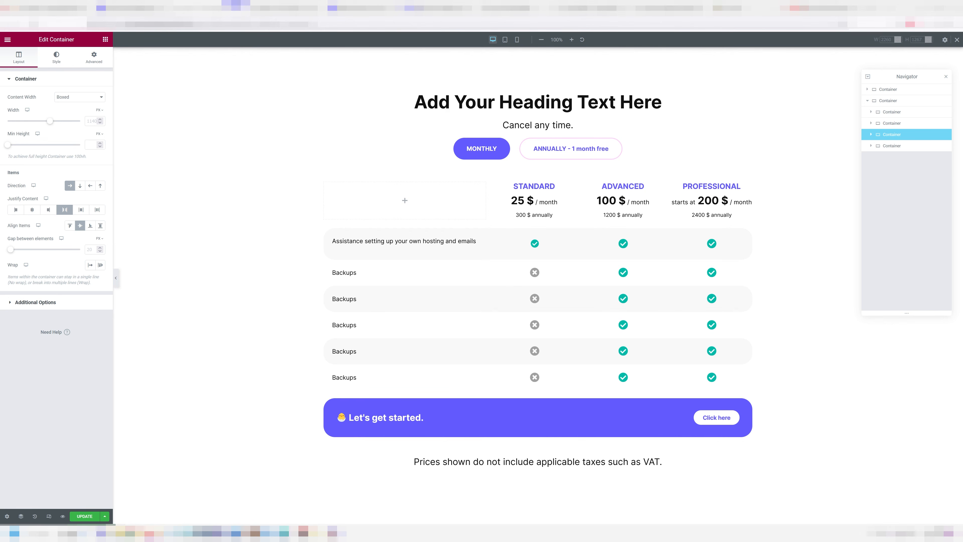
{"action": "left_click_drag", "start_coordinate": [912, 77], "coordinate": [824, 172]}
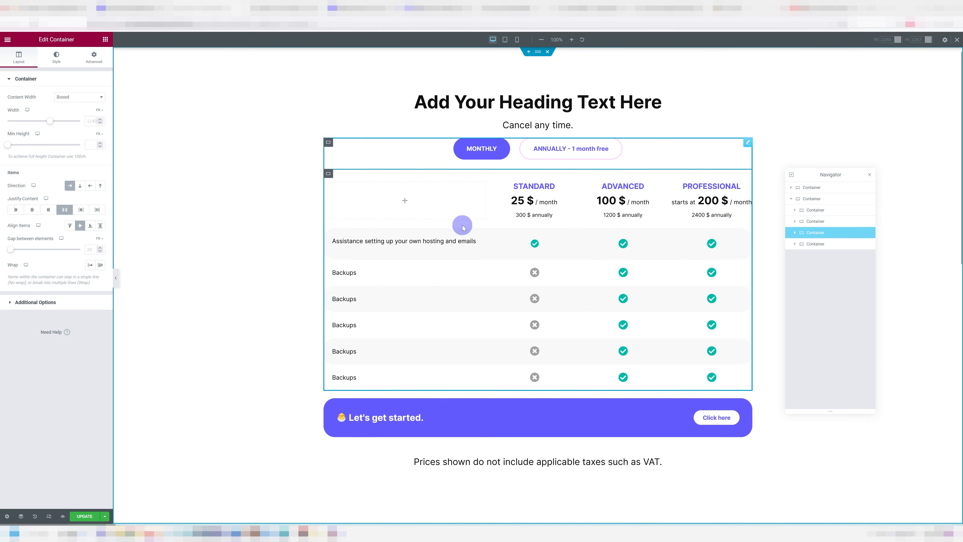
{"action": "left_click", "coordinate": [562, 263]}
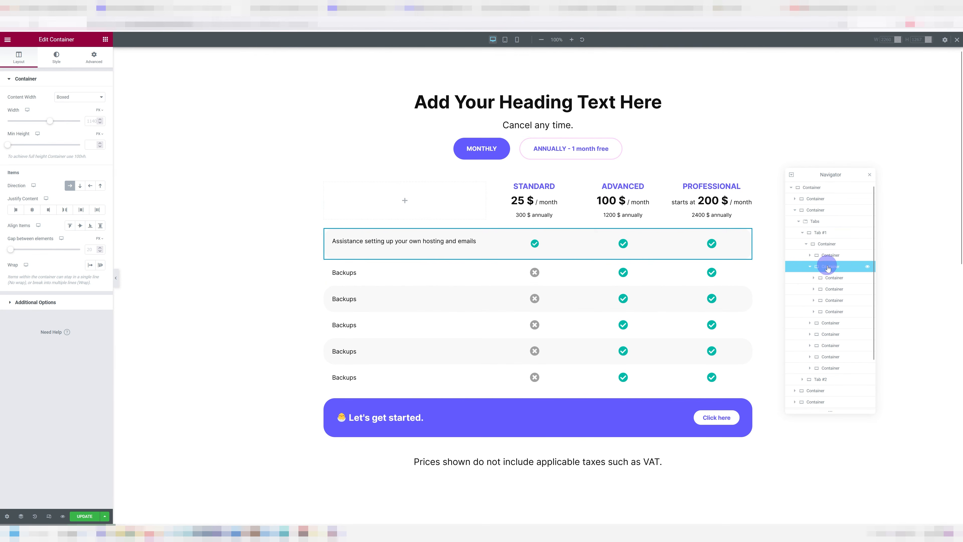
{"action": "left_click", "coordinate": [832, 278]}
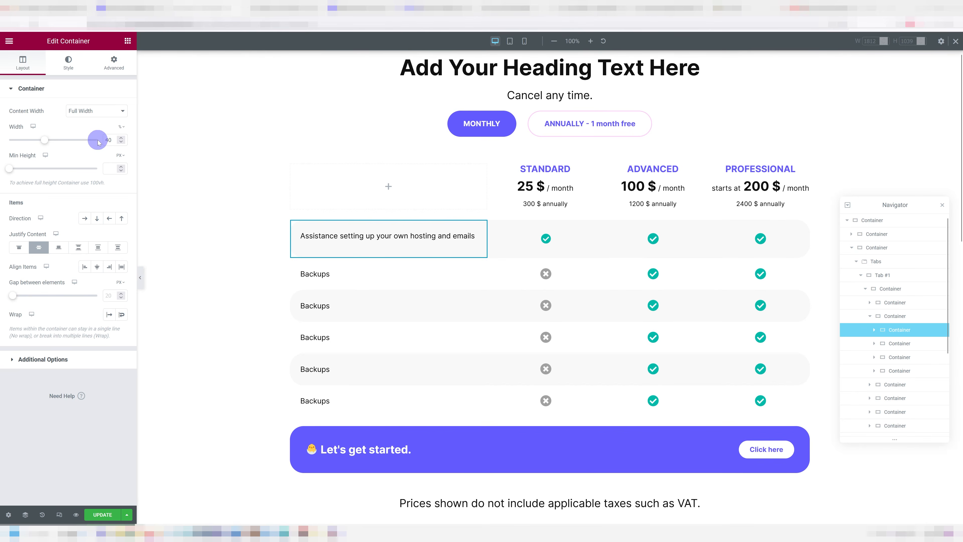
{"action": "key", "text": "ctrl+minus"}
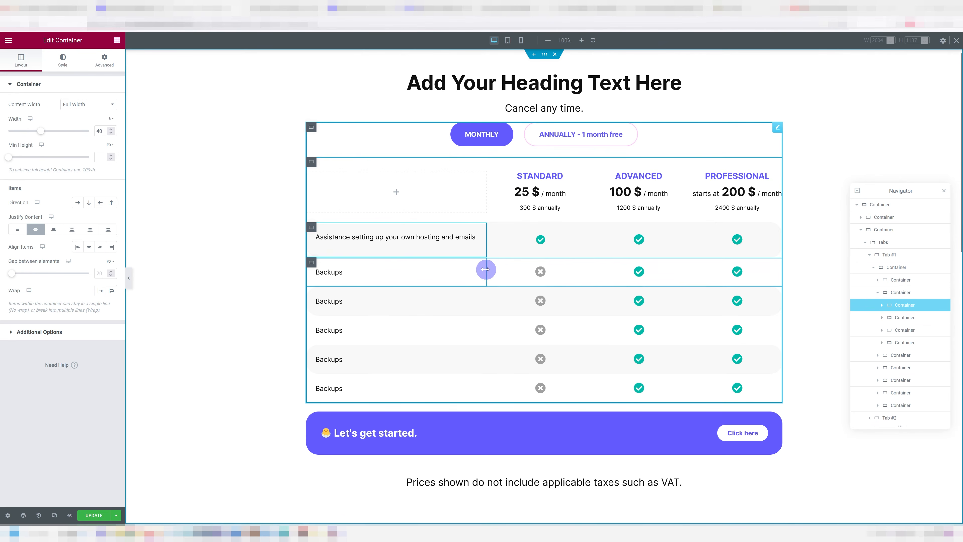
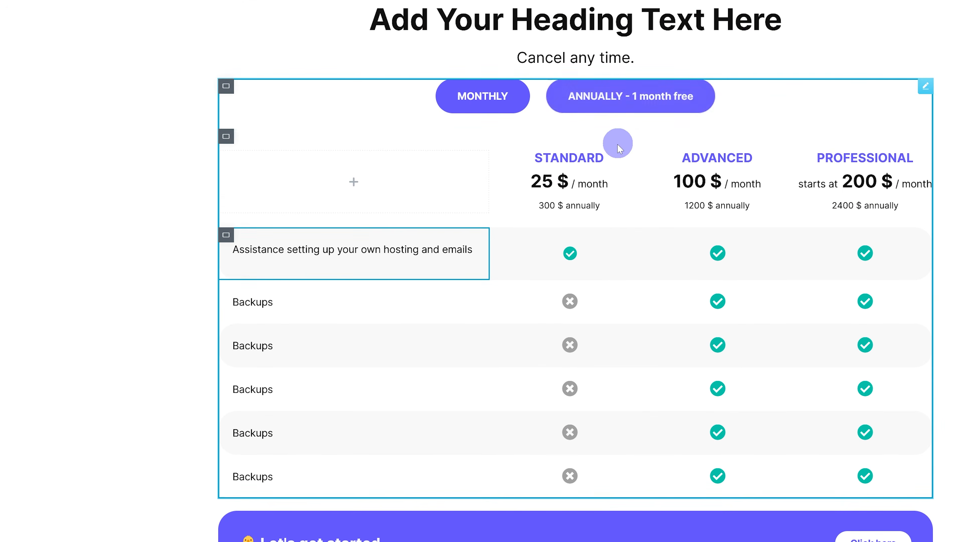
Give the pricing tabs' hover state a solid border with width 2 on all sides in the global purple-blue color.
{"action": "left_click", "coordinate": [633, 104]}
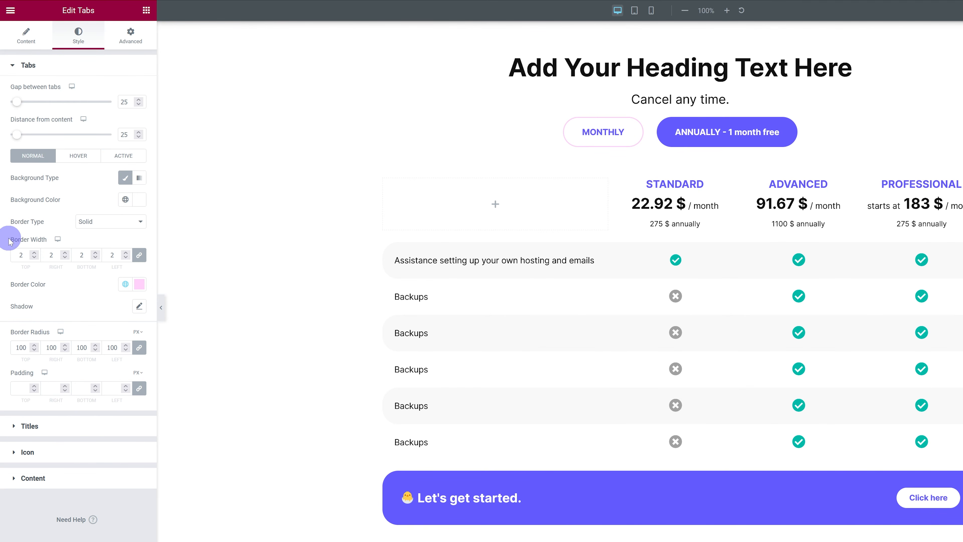
{"action": "left_click", "coordinate": [76, 162]}
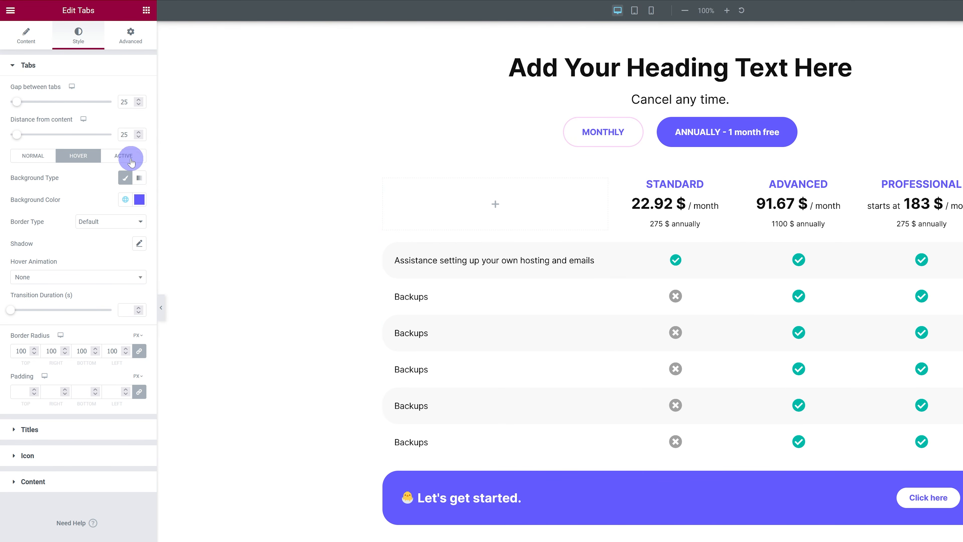
{"action": "left_click", "coordinate": [131, 162]}
{"action": "left_click", "coordinate": [72, 161]}
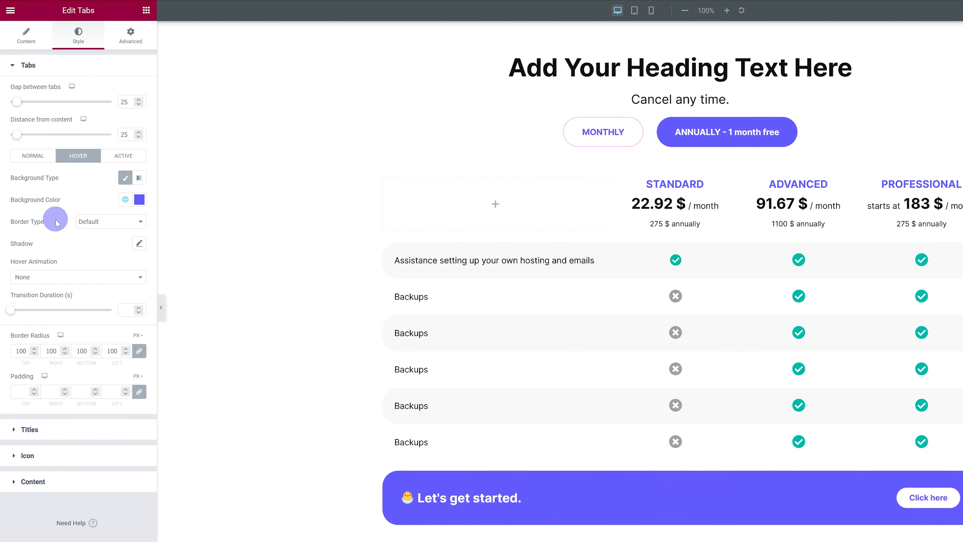
{"action": "left_click", "coordinate": [89, 224]}
{"action": "left_click", "coordinate": [91, 260]}
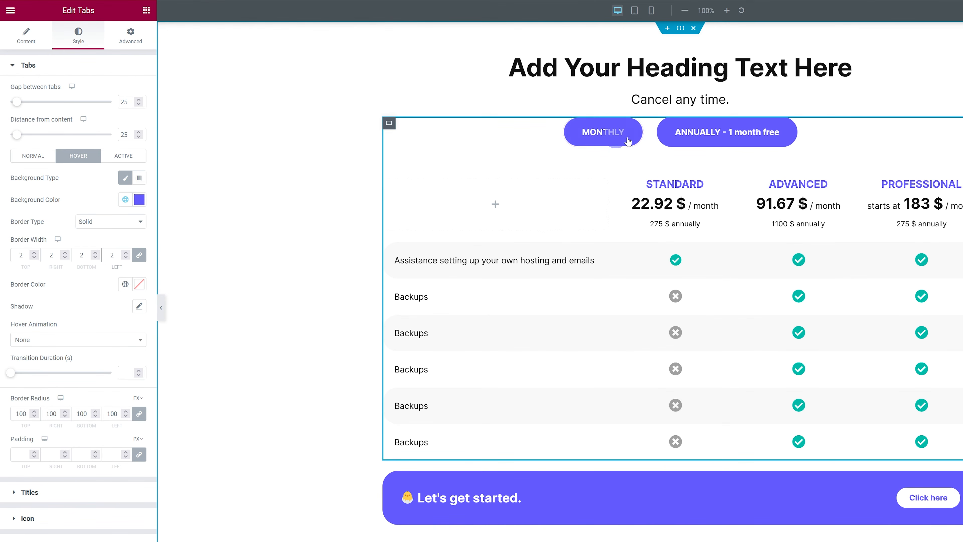
{"action": "left_click", "coordinate": [280, 258]}
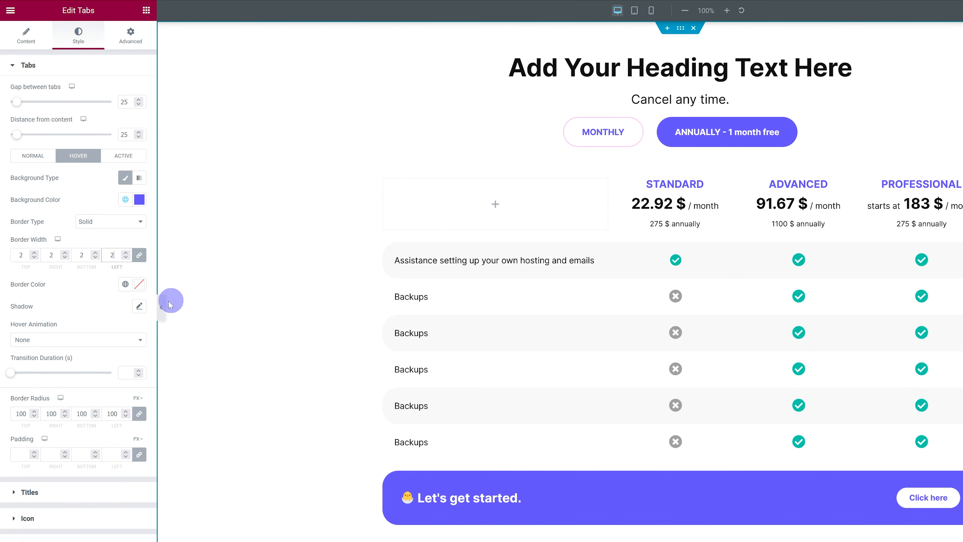
{"action": "left_click", "coordinate": [126, 284]}
{"action": "left_click", "coordinate": [64, 330]}
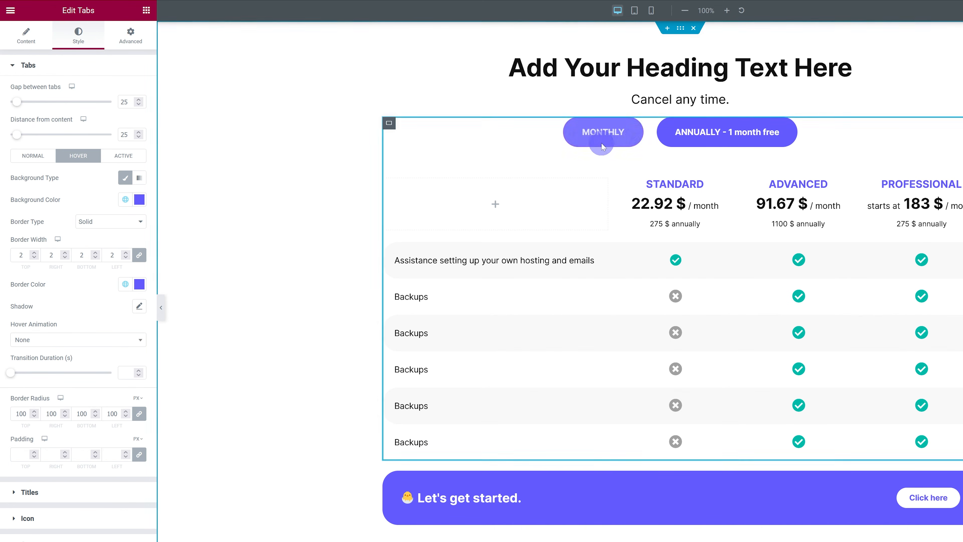
{"action": "left_click", "coordinate": [603, 135]}
Give the pricing tabs' active state a solid border in the global purple-blue color.
{"action": "left_click", "coordinate": [127, 156]}
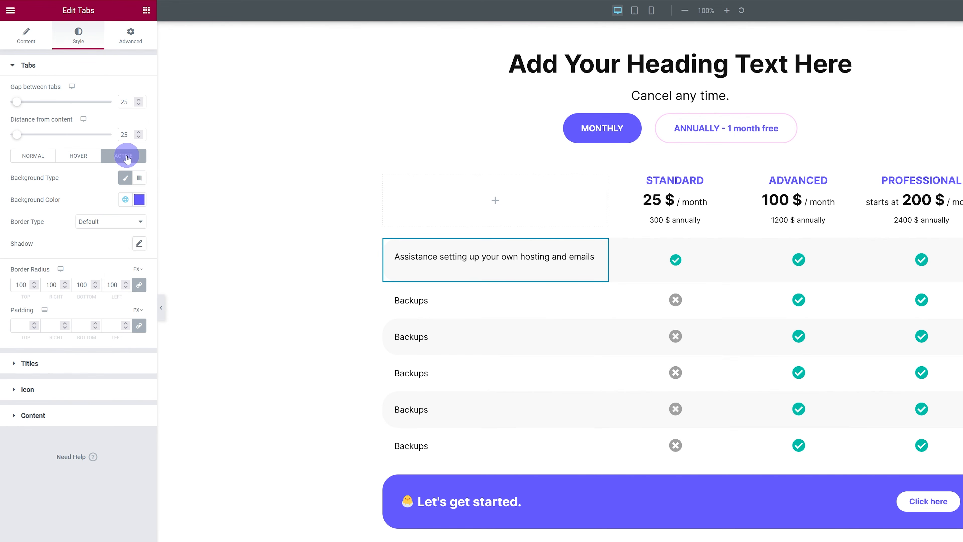
{"action": "left_click", "coordinate": [105, 223]}
{"action": "left_click", "coordinate": [86, 259]}
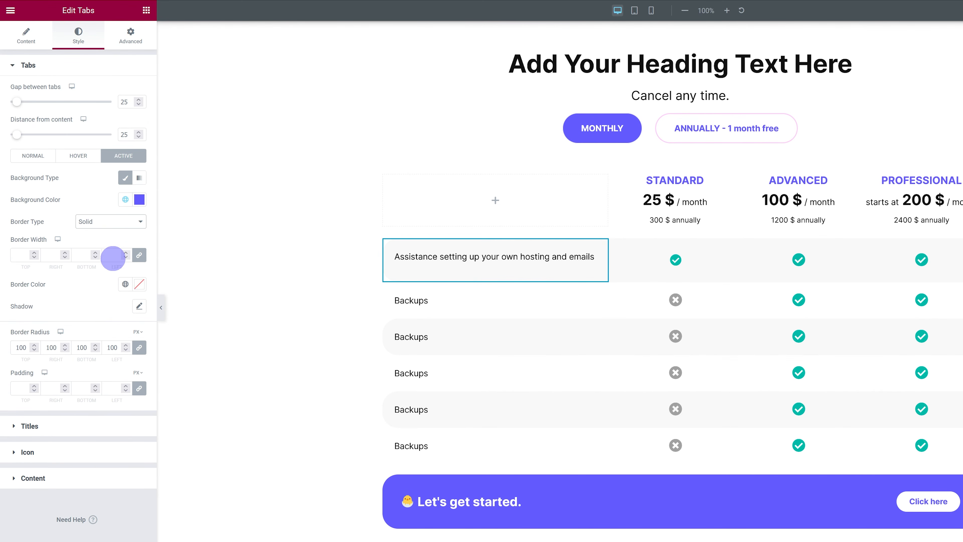
{"action": "left_click", "coordinate": [123, 285]}
{"action": "left_click", "coordinate": [75, 334]}
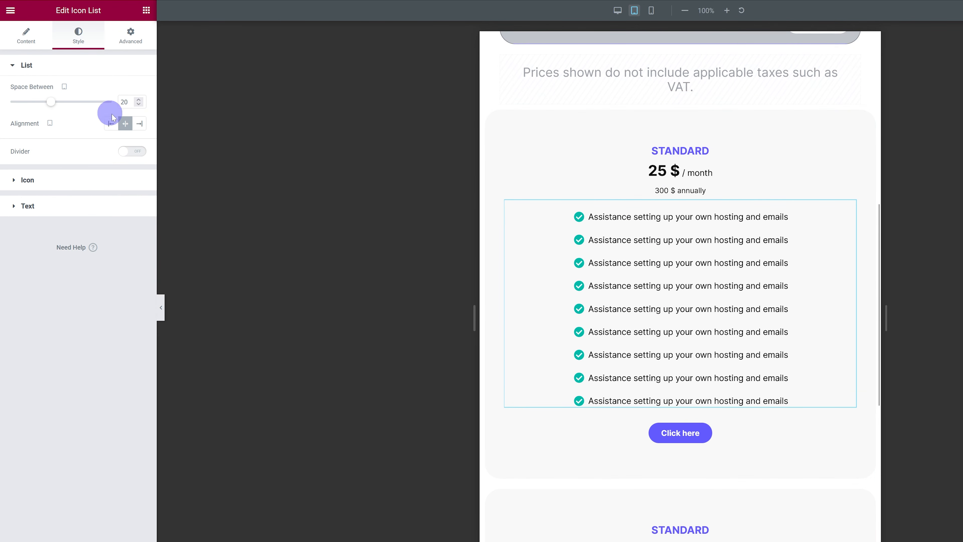
Center-align the icon list in the last plan card for tablet.
{"action": "scroll", "coordinate": [690, 303], "scroll_direction": "down", "scroll_amount": 6}
{"action": "left_click", "coordinate": [79, 36]}
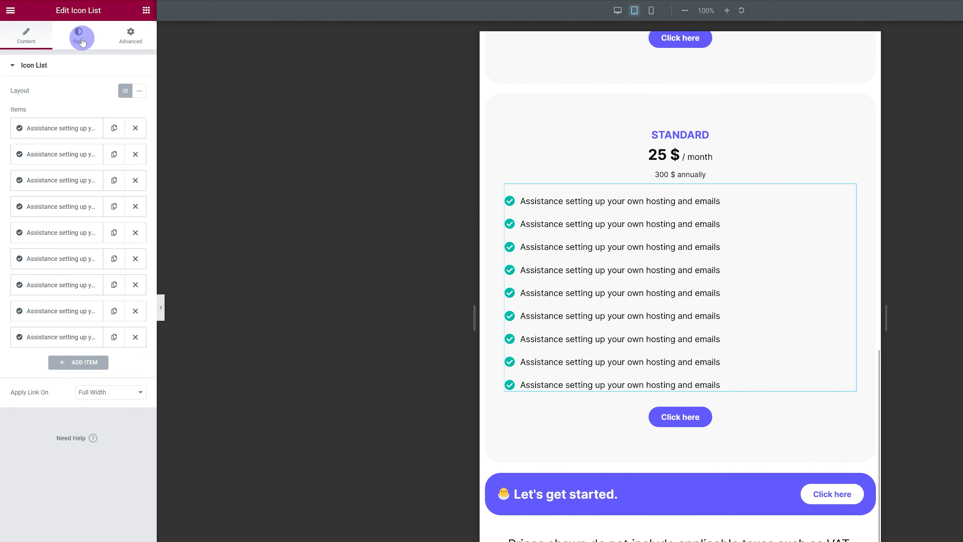
{"action": "left_click", "coordinate": [125, 123]}
{"action": "scroll", "coordinate": [658, 297], "scroll_direction": "down", "scroll_amount": 3}
{"action": "scroll", "coordinate": [602, 316], "scroll_direction": "up", "scroll_amount": 15}
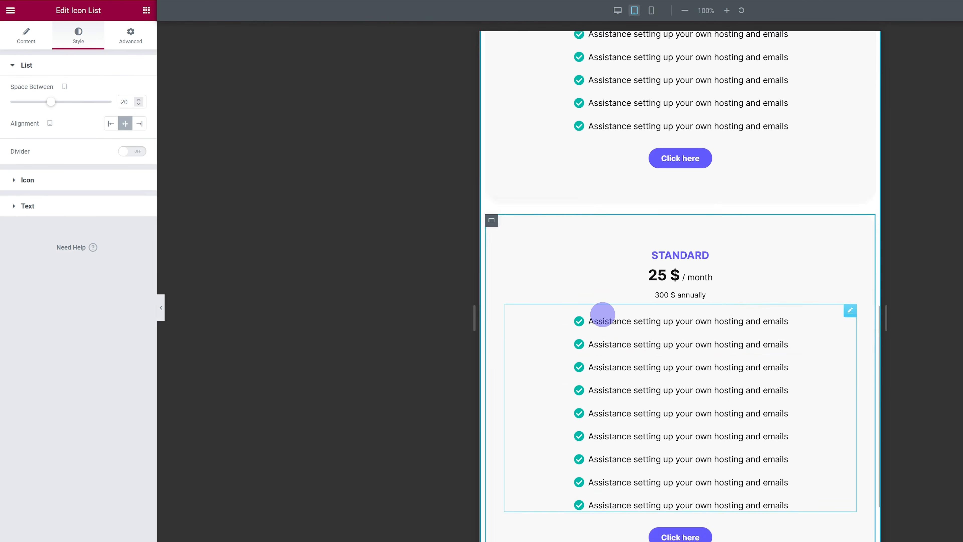
{"action": "scroll", "coordinate": [540, 320], "scroll_direction": "down", "scroll_amount": 5}
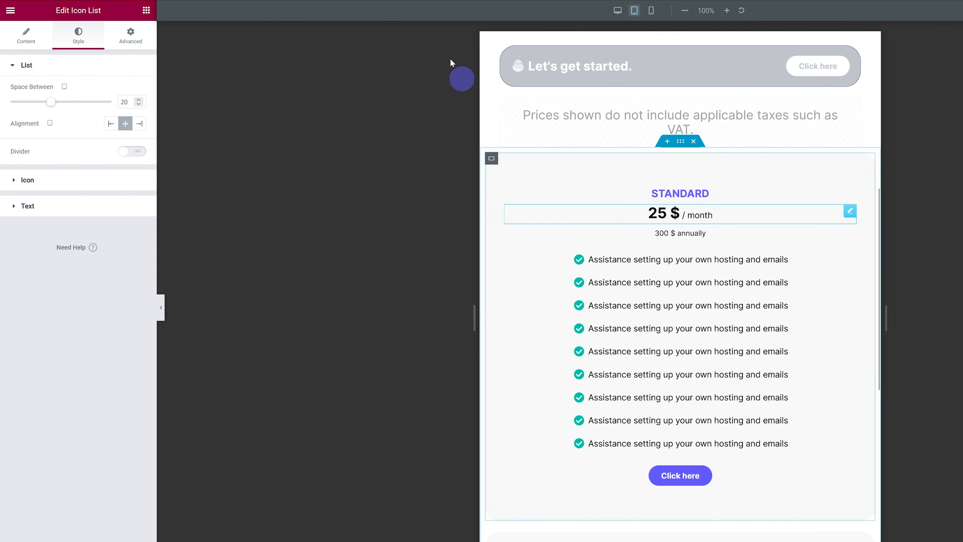
{"action": "scroll", "coordinate": [610, 234], "scroll_direction": "up", "scroll_amount": 10}
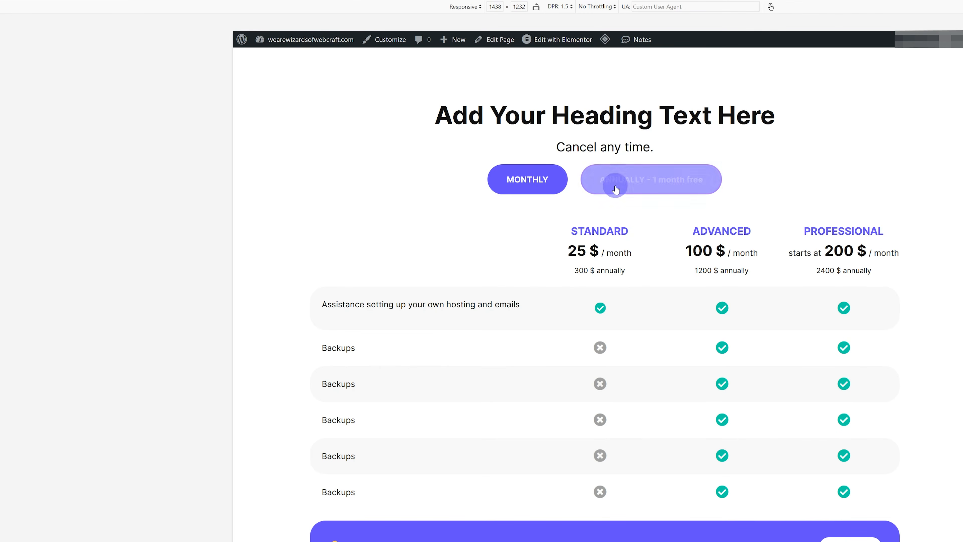
Test switching between the Monthly and Annually pricing tabs on the live page.
{"action": "left_click", "coordinate": [516, 187]}
{"action": "left_click", "coordinate": [625, 189]}
{"action": "left_click", "coordinate": [535, 187]}
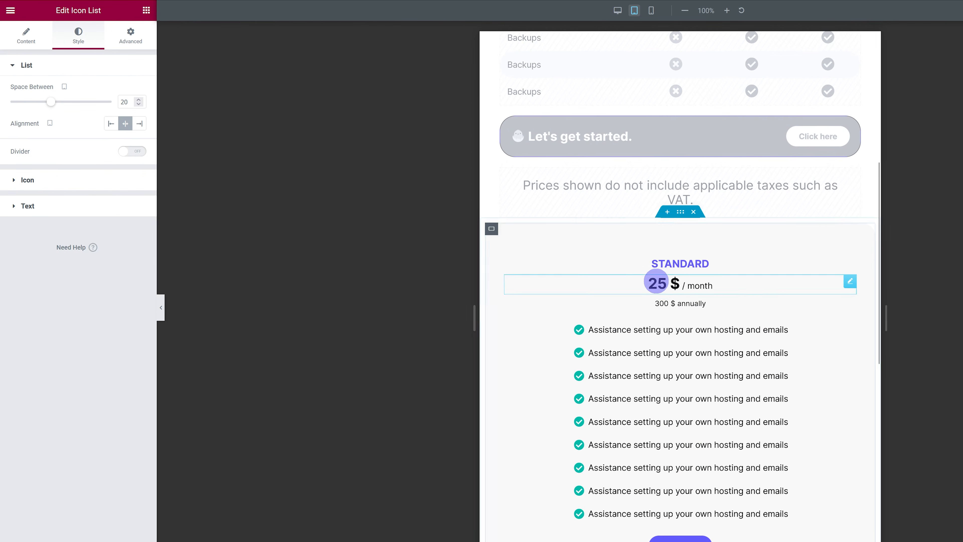
Add a container below the monthly price in the first plan card and move the "300 $ annually" heading into it.
{"action": "left_click", "coordinate": [681, 304]}
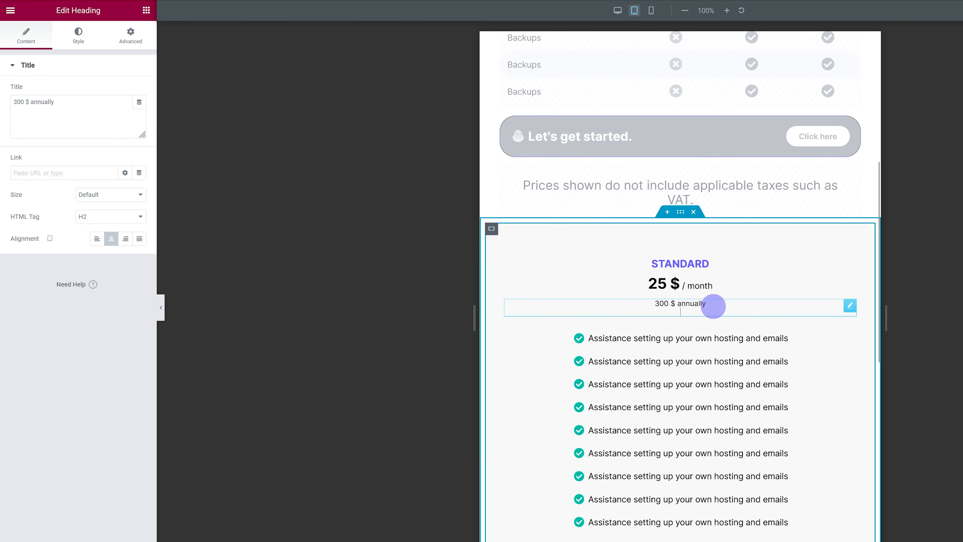
{"action": "left_click", "coordinate": [8, 22]}
{"action": "left_click", "coordinate": [9, 18]}
{"action": "left_click_drag", "start_coordinate": [41, 121], "coordinate": [694, 297]}
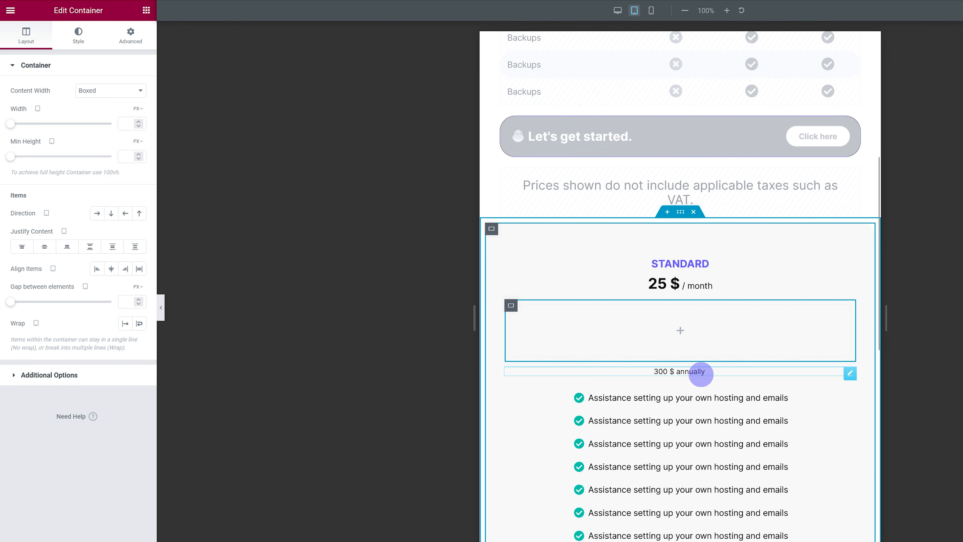
{"action": "left_click", "coordinate": [850, 373]}
{"action": "left_click_drag", "start_coordinate": [854, 379], "coordinate": [717, 324]}
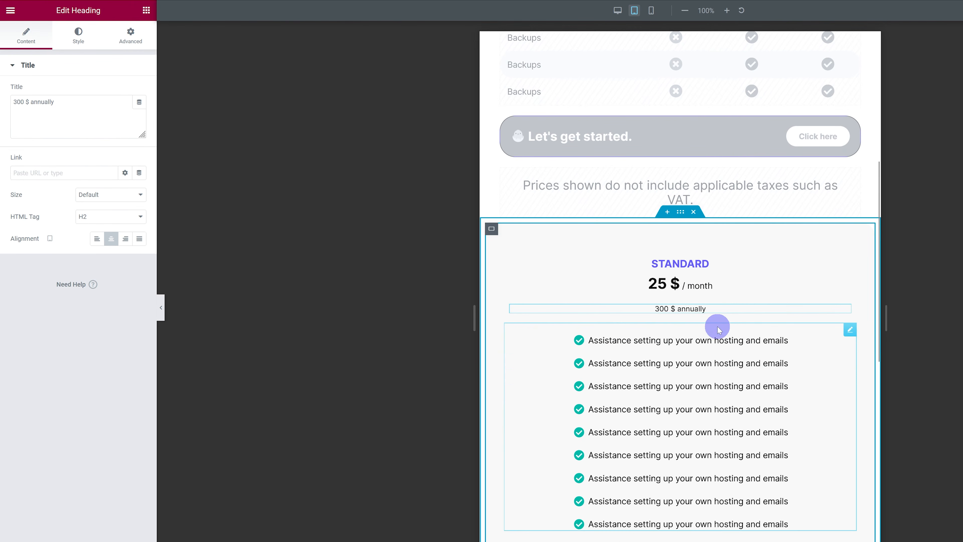
Replace the "300 $ annually" heading text in the first plan card with "1 MONTH FREE WHEN PAID ANNUALLY".
{"action": "double_click", "coordinate": [36, 103]}
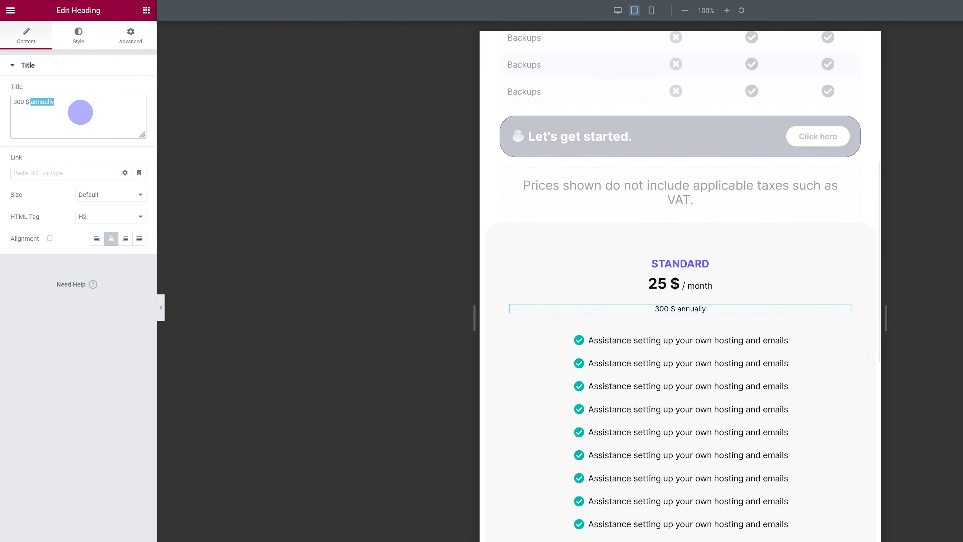
{"action": "key", "text": "BackSpace"}
{"action": "key", "text": "BackSpace"}
{"action": "key", "text": "BackSpace"}
{"action": "type", "text": "1 MONTH FREE WHEN PAID ANNUALLY"}
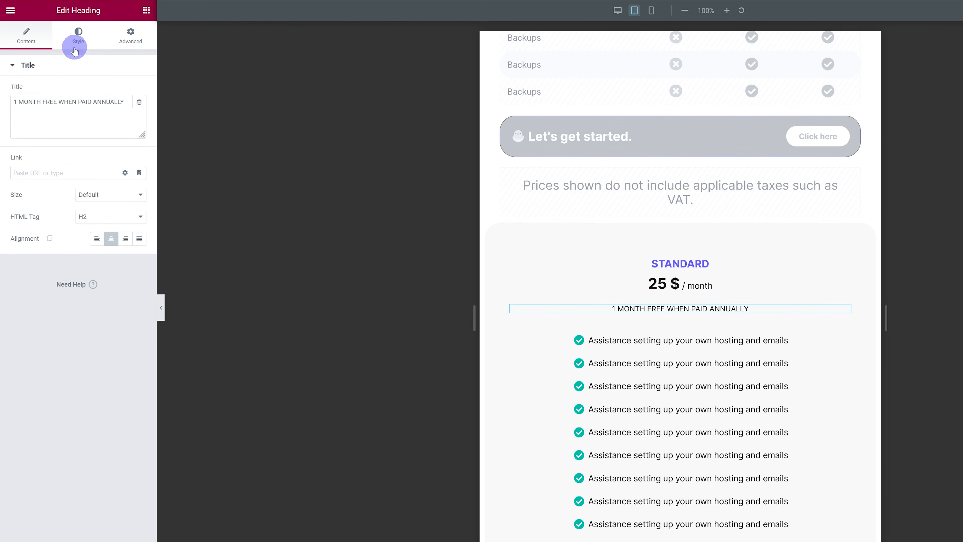
Set the "1 MONTH FREE WHEN PAID ANNUALLY" heading's font size to 1.5 rem.
{"action": "left_click", "coordinate": [78, 34]}
{"action": "left_click", "coordinate": [139, 112]}
{"action": "left_click", "coordinate": [122, 191]}
{"action": "type", "text": "1.5"}
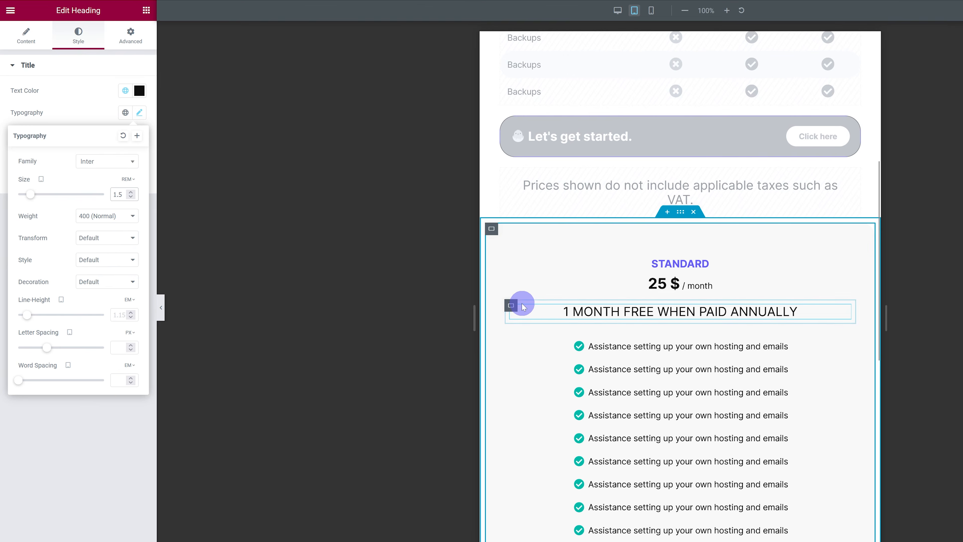
Give the container around the "1 MONTH FREE WHEN PAID ANNUALLY" heading a classic white #FFFFFF background.
{"action": "left_click", "coordinate": [513, 304]}
{"action": "left_click", "coordinate": [133, 42]}
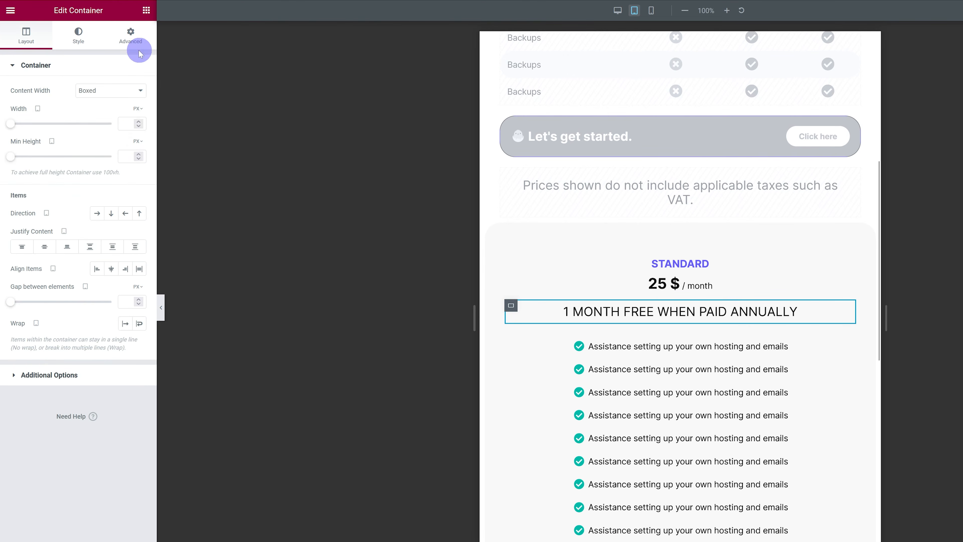
{"action": "left_click", "coordinate": [95, 38]}
{"action": "left_click", "coordinate": [97, 112]}
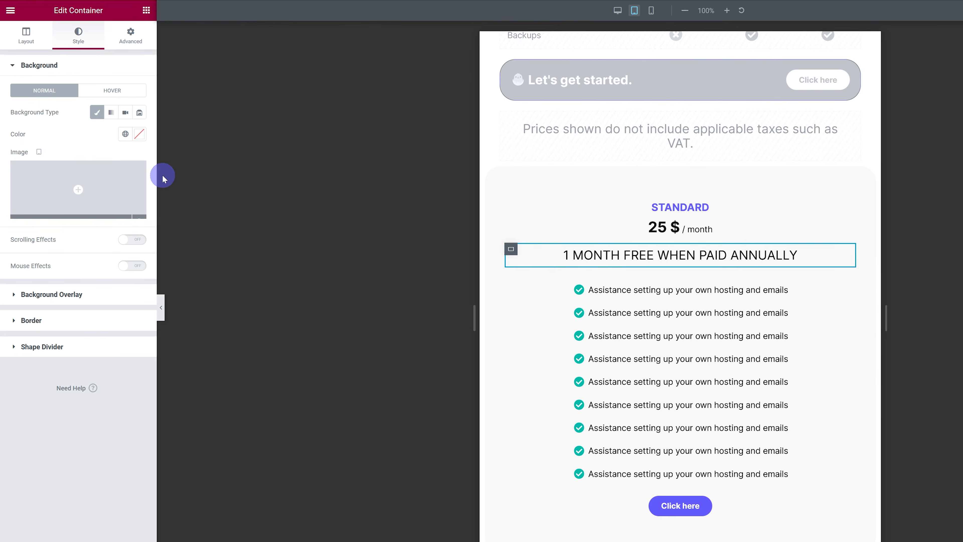
{"action": "left_click", "coordinate": [139, 133]}
{"action": "left_click_drag", "start_coordinate": [31, 169], "coordinate": [17, 166]}
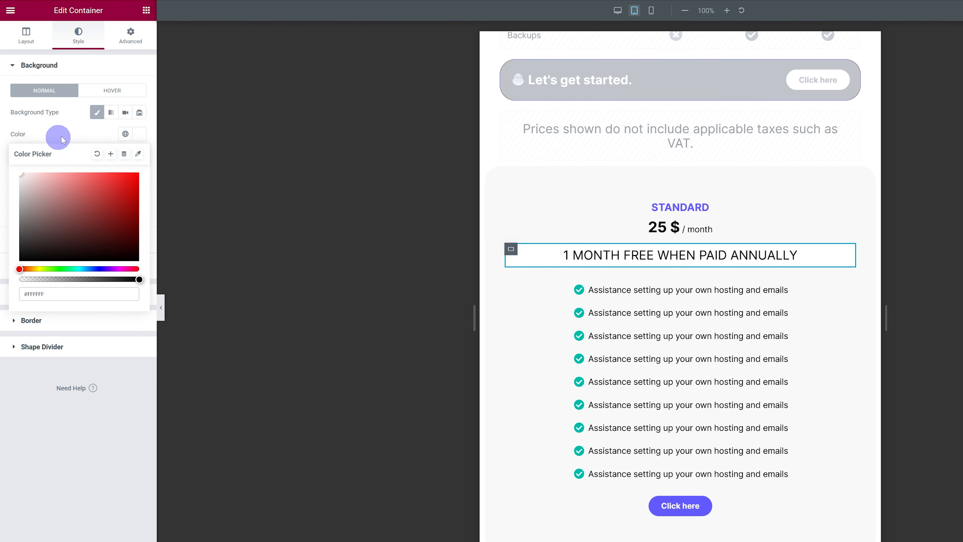
{"action": "left_click", "coordinate": [72, 127]}
Round all corners of the heading's container with a 30 px border radius.
{"action": "left_click", "coordinate": [50, 332]}
{"action": "left_click", "coordinate": [115, 198]}
{"action": "type", "text": "30"}
{"action": "left_click", "coordinate": [207, 234]}
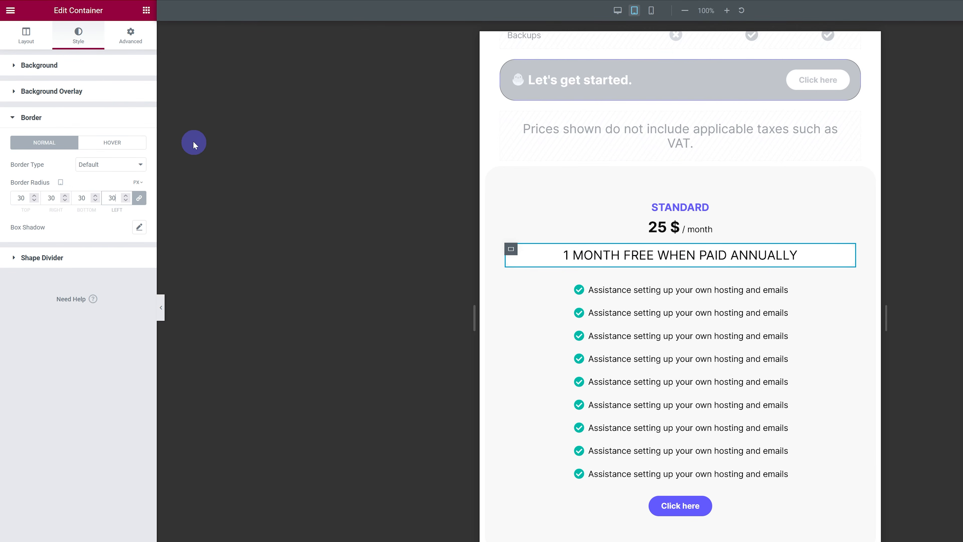
Set the heading container's padding to 2% at the top and bottom only, with the sides unlinked.
{"action": "left_click", "coordinate": [131, 34]}
{"action": "left_click", "coordinate": [138, 128]}
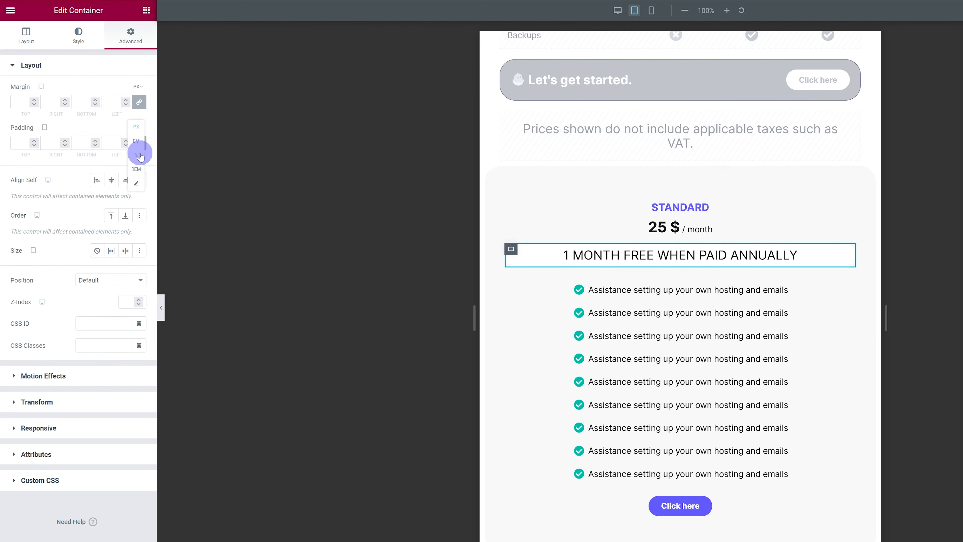
{"action": "left_click", "coordinate": [140, 153]}
{"action": "left_click", "coordinate": [139, 143]}
{"action": "double_click", "coordinate": [80, 146]}
{"action": "type", "text": "2"}
{"action": "double_click", "coordinate": [18, 144]}
{"action": "type", "text": "2"}
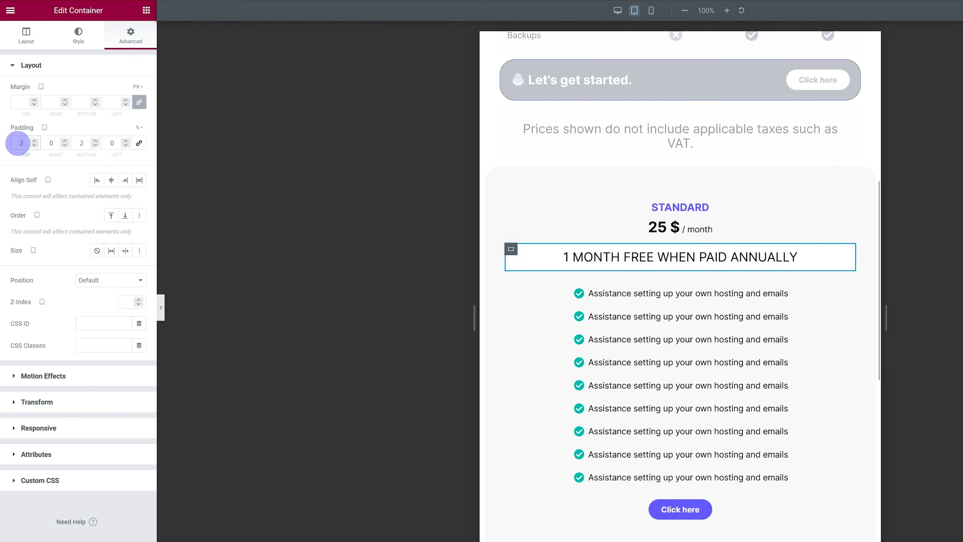
{"action": "left_click", "coordinate": [839, 518]}
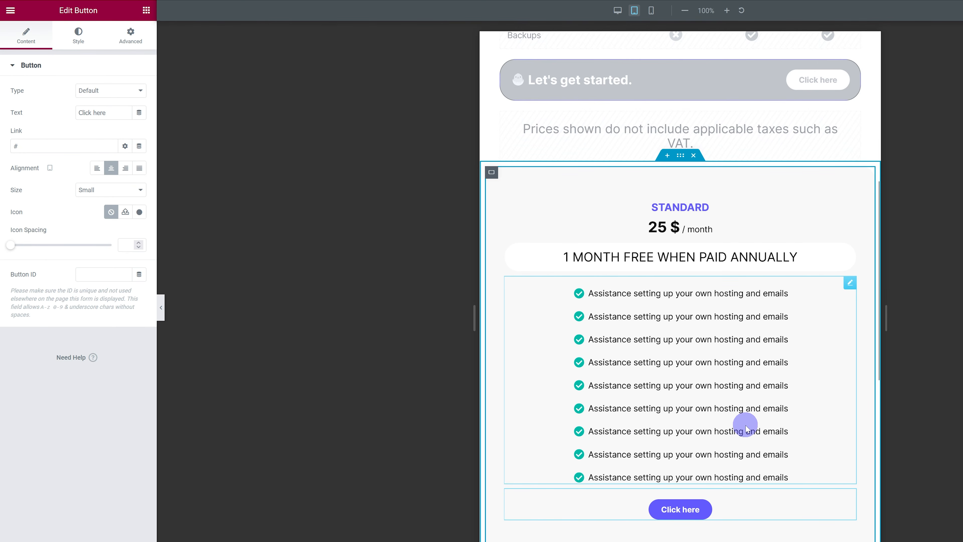
Set the "1 MONTH FREE WHEN PAID ANNUALLY" heading's font size to 1.25 rem and its weight to Normal.
{"action": "left_click", "coordinate": [604, 256]}
{"action": "left_click", "coordinate": [78, 35]}
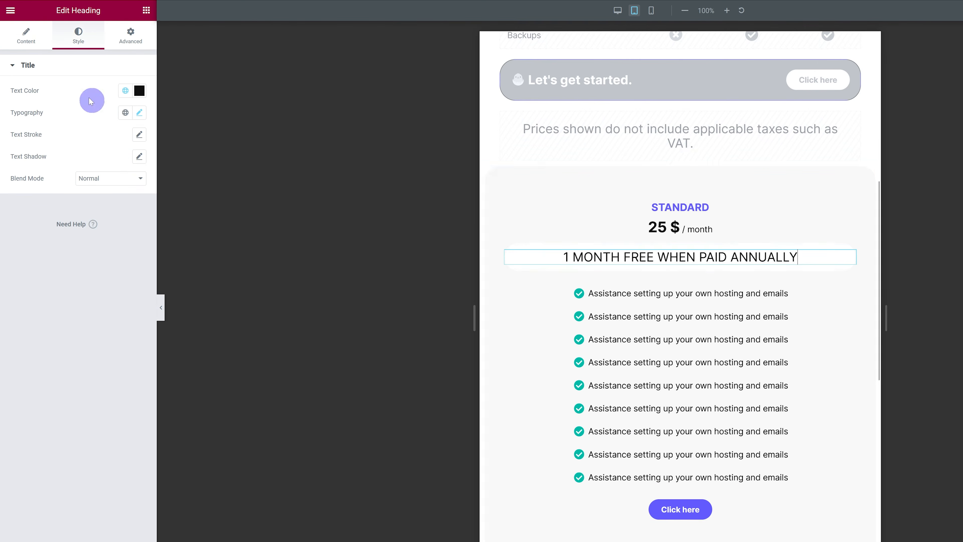
{"action": "left_click", "coordinate": [136, 111]}
{"action": "left_click", "coordinate": [114, 216]}
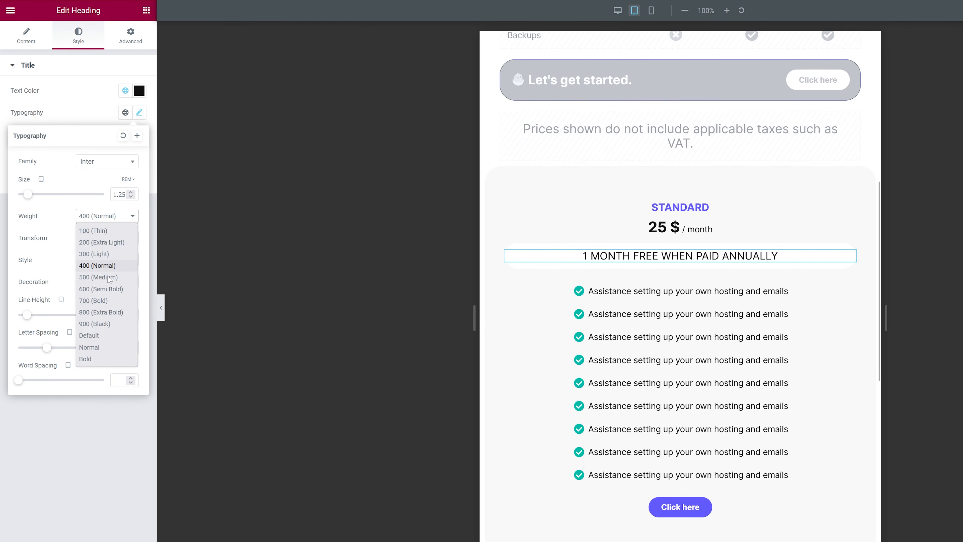
{"action": "left_click", "coordinate": [96, 345]}
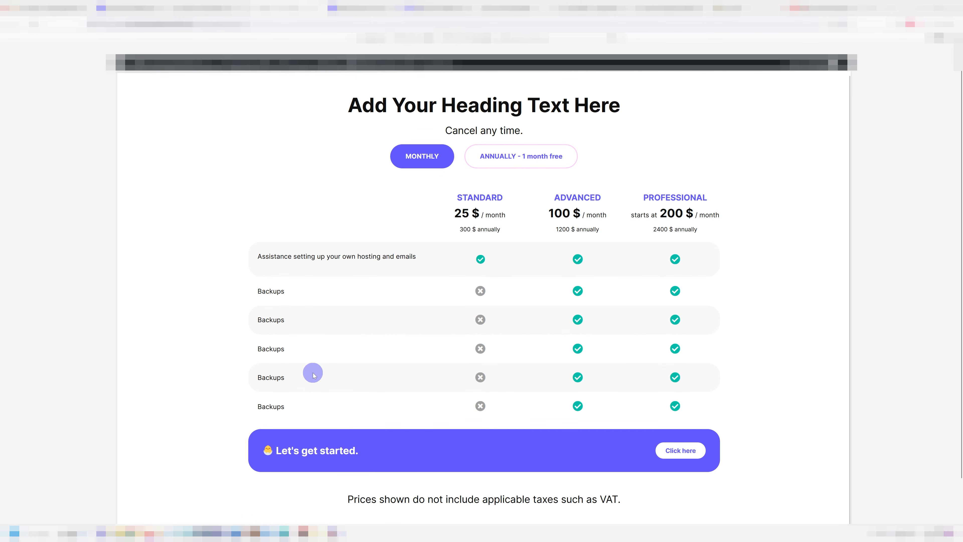
{"action": "key", "text": "Print"}
{"action": "left_click_drag", "start_coordinate": [734, 172], "coordinate": [218, 477]}
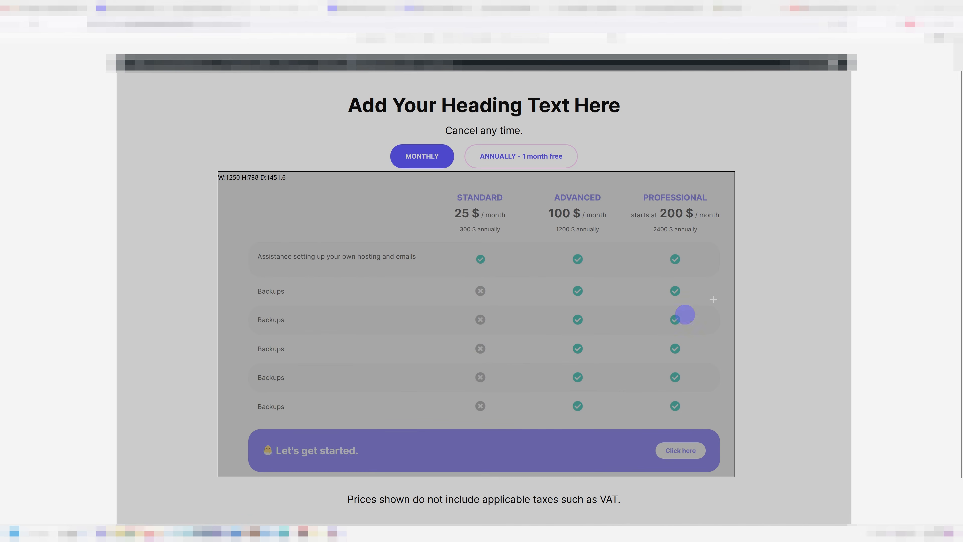
{"action": "left_click", "coordinate": [925, 21]}
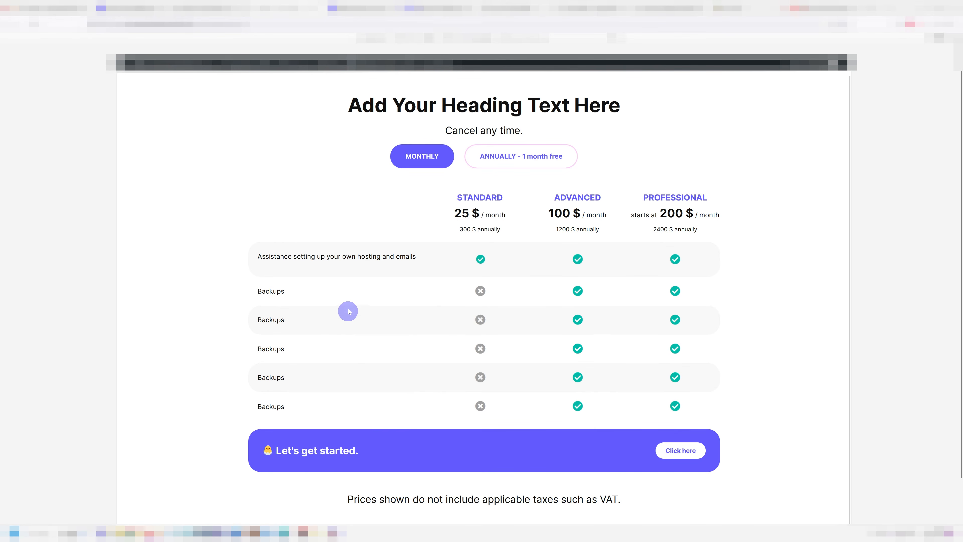
Narrow the live page's viewport and examine the spacing at both sides of the comparison table.
{"action": "left_click_drag", "start_coordinate": [850, 236], "coordinate": [665, 251]}
{"action": "scroll", "coordinate": [580, 279], "scroll_direction": "up", "scroll_amount": 1}
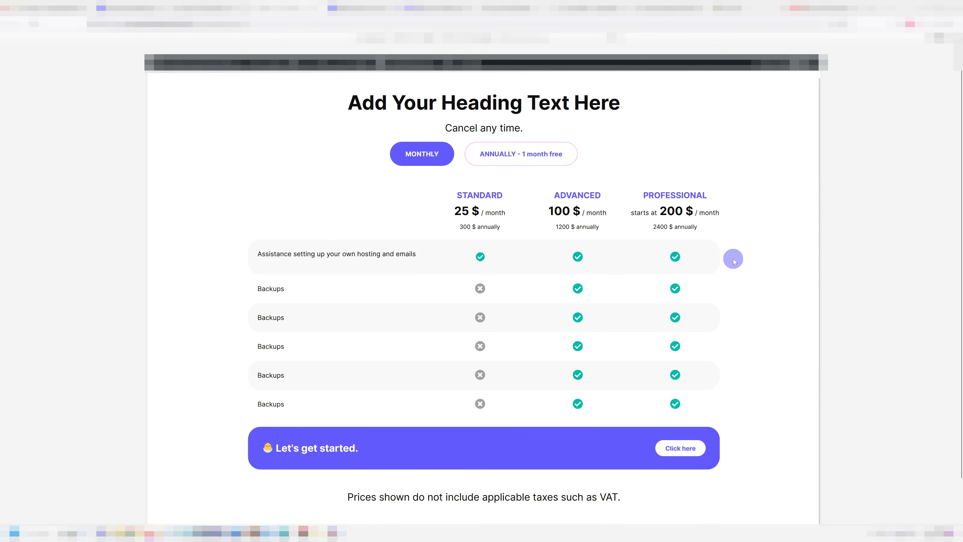
{"action": "scroll", "coordinate": [734, 261], "scroll_direction": "down", "scroll_amount": 1}
{"action": "scroll", "coordinate": [730, 261], "scroll_direction": "up", "scroll_amount": 1}
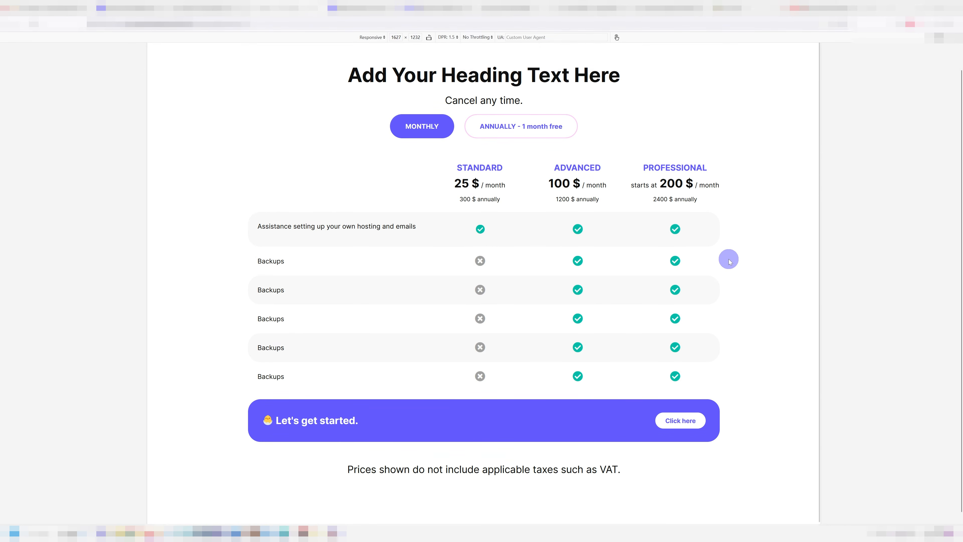
{"action": "scroll", "coordinate": [707, 138], "scroll_direction": "up", "scroll_amount": 2}
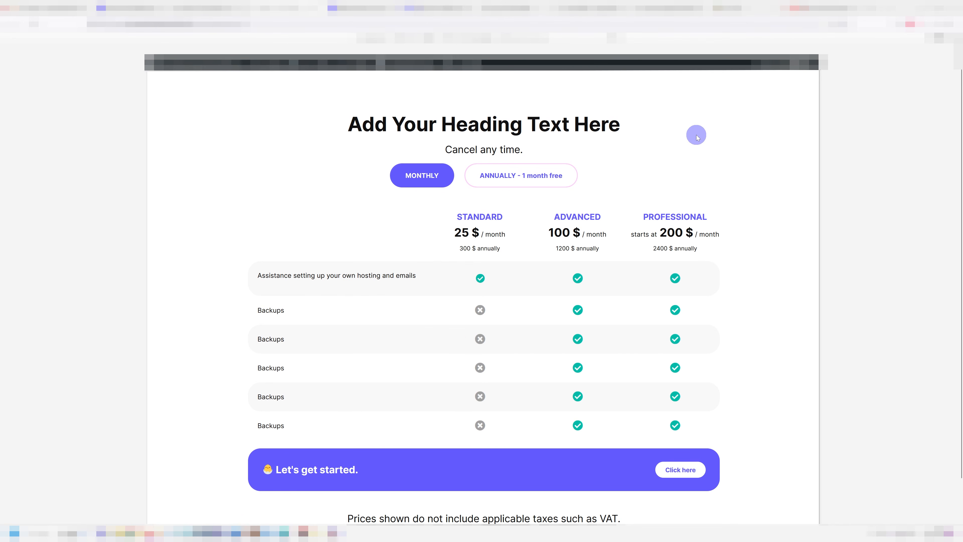
{"action": "scroll", "coordinate": [683, 148], "scroll_direction": "down", "scroll_amount": 1}
{"action": "scroll", "coordinate": [696, 197], "scroll_direction": "down", "scroll_amount": 1}
{"action": "mouse_move", "coordinate": [729, 193]}
{"action": "left_mouse_down"}
{"action": "mouse_move", "coordinate": [595, 230]}
{"action": "mouse_move", "coordinate": [245, 251]}
{"action": "mouse_move", "coordinate": [242, 204]}
{"action": "left_mouse_up"}
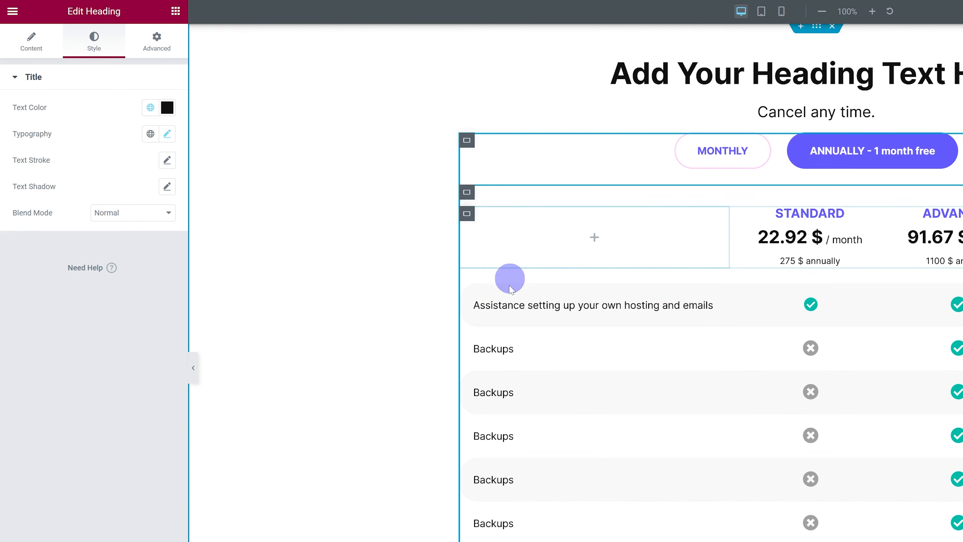
In the desktop editor, set the outermost container's padding to 5% on the left and right only.
{"action": "left_click", "coordinate": [476, 291]}
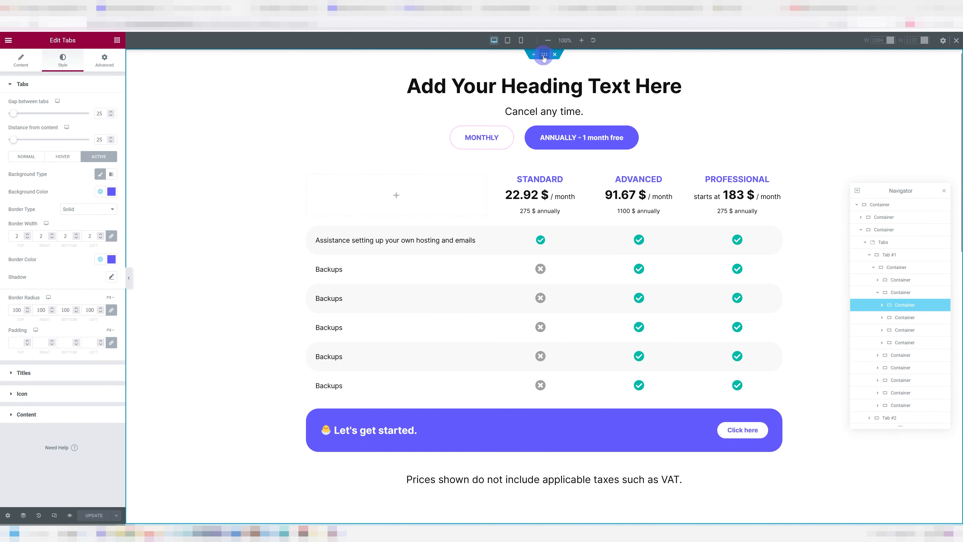
{"action": "left_click", "coordinate": [542, 55]}
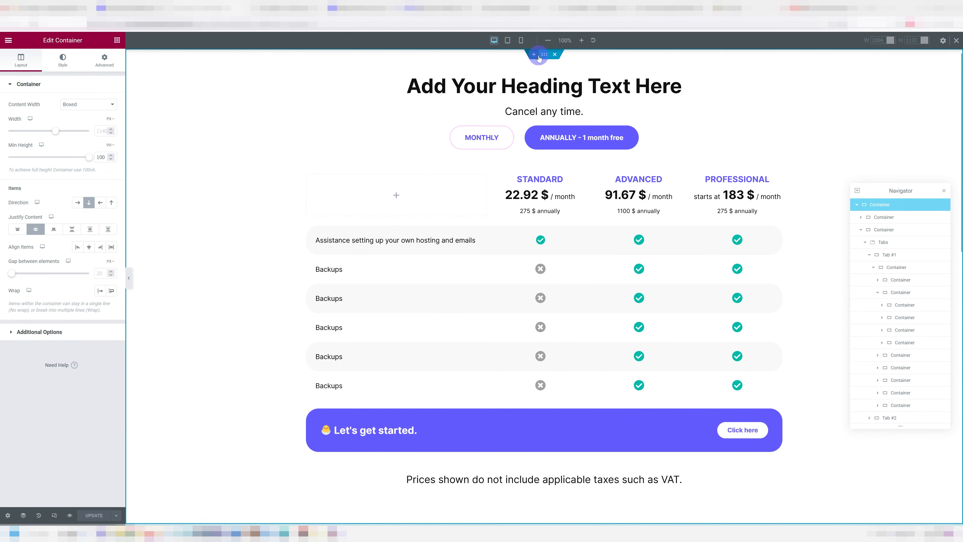
{"action": "left_click", "coordinate": [92, 63]}
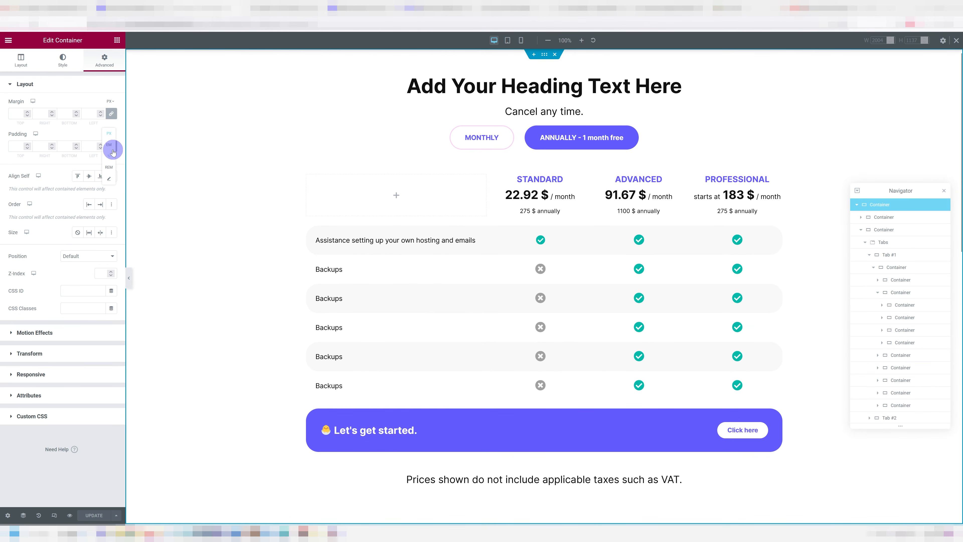
{"action": "left_click", "coordinate": [116, 157]}
{"action": "type", "text": "5"}
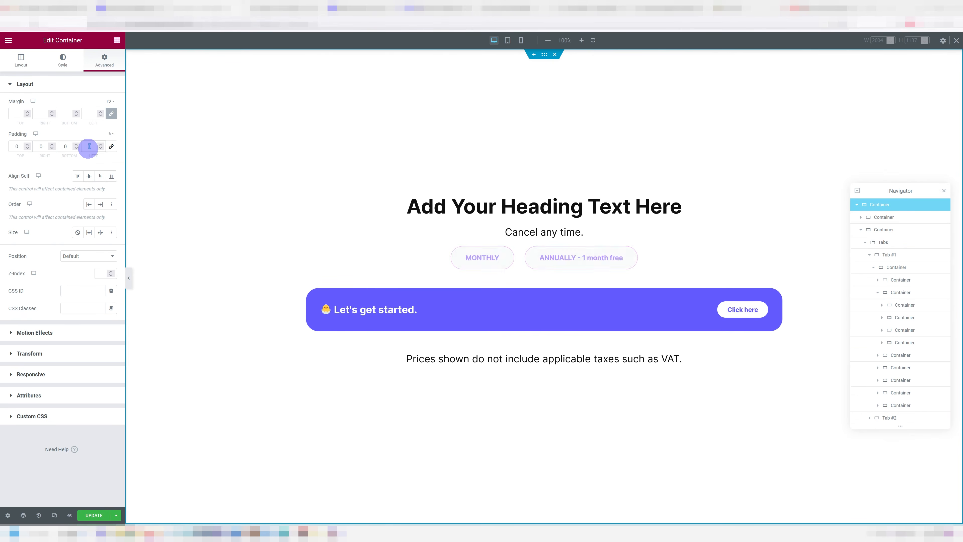
{"action": "double_click", "coordinate": [41, 146]}
{"action": "type", "text": "5"}
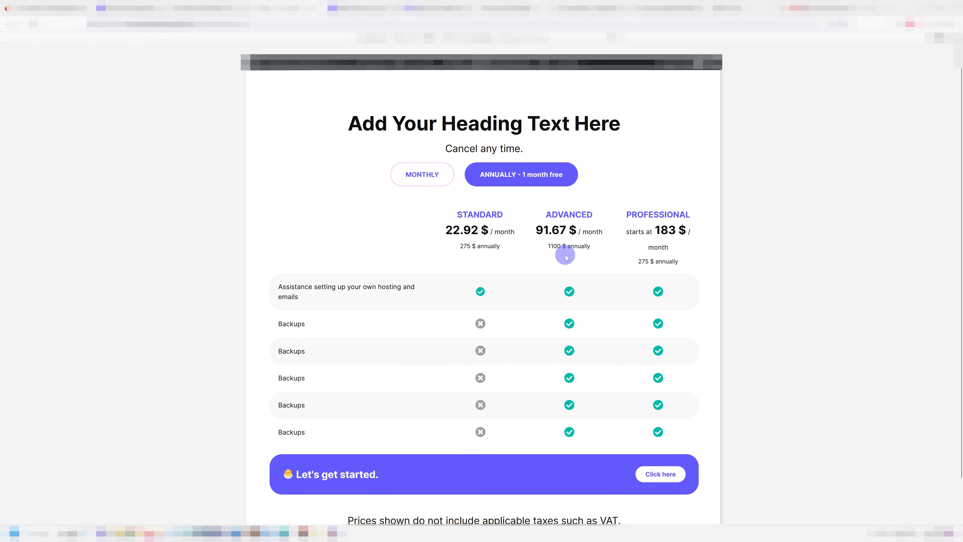
Compare the live pricing page with the reference Maintenance plans page at narrower widths, including the stacked plan cards.
{"action": "scroll", "coordinate": [568, 257], "scroll_direction": "down", "scroll_amount": 3}
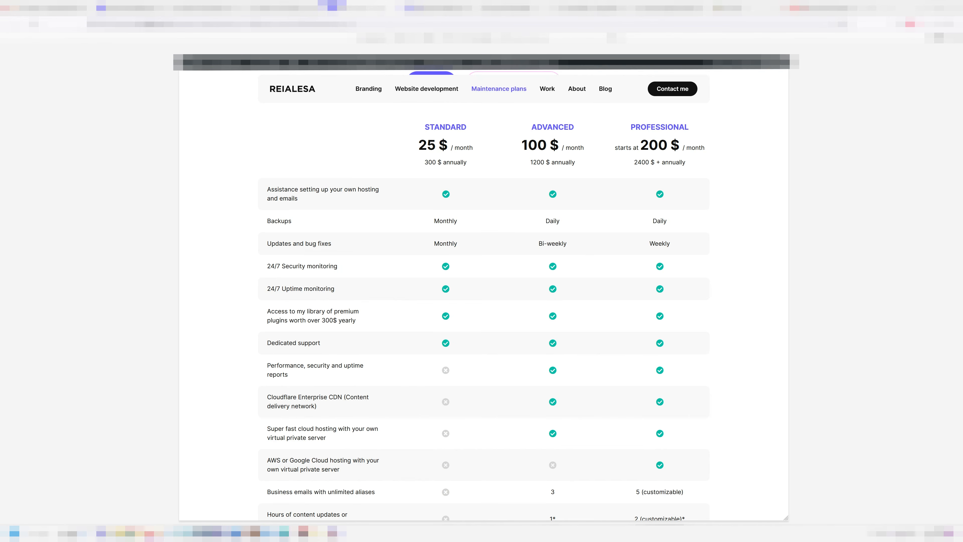
{"action": "scroll", "coordinate": [449, 227], "scroll_direction": "up", "scroll_amount": 3}
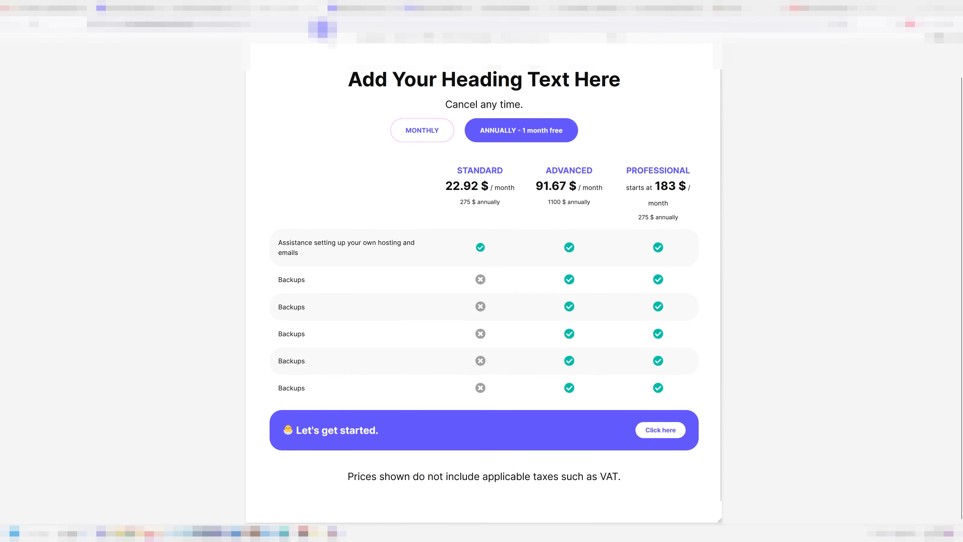
{"action": "scroll", "coordinate": [507, 237], "scroll_direction": "up", "scroll_amount": 2}
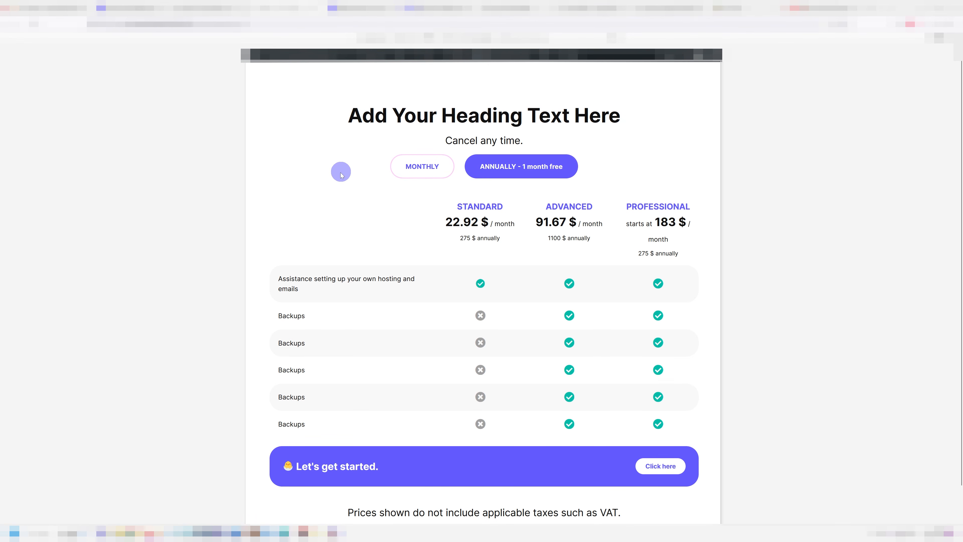
{"action": "scroll", "coordinate": [330, 265], "scroll_direction": "down", "scroll_amount": 1}
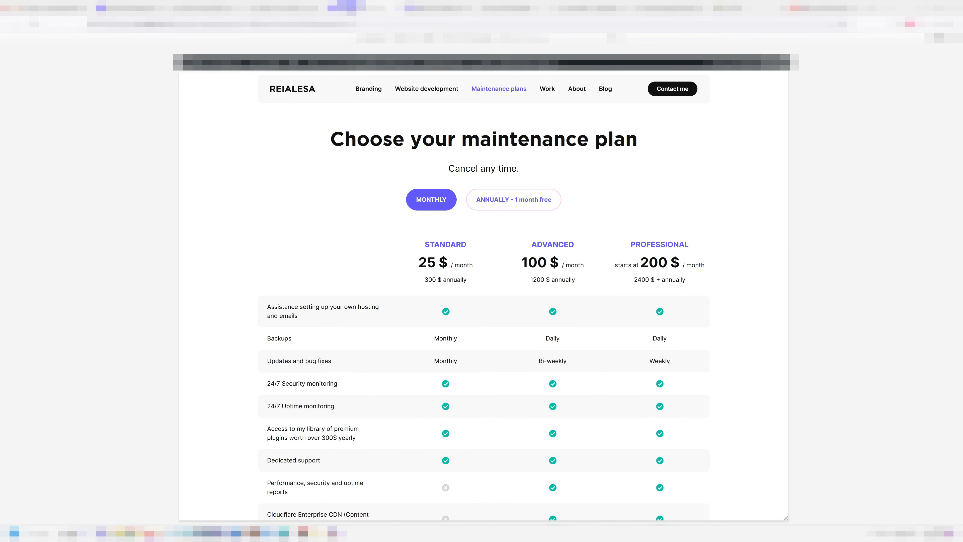
{"action": "scroll", "coordinate": [309, 308], "scroll_direction": "down", "scroll_amount": 5}
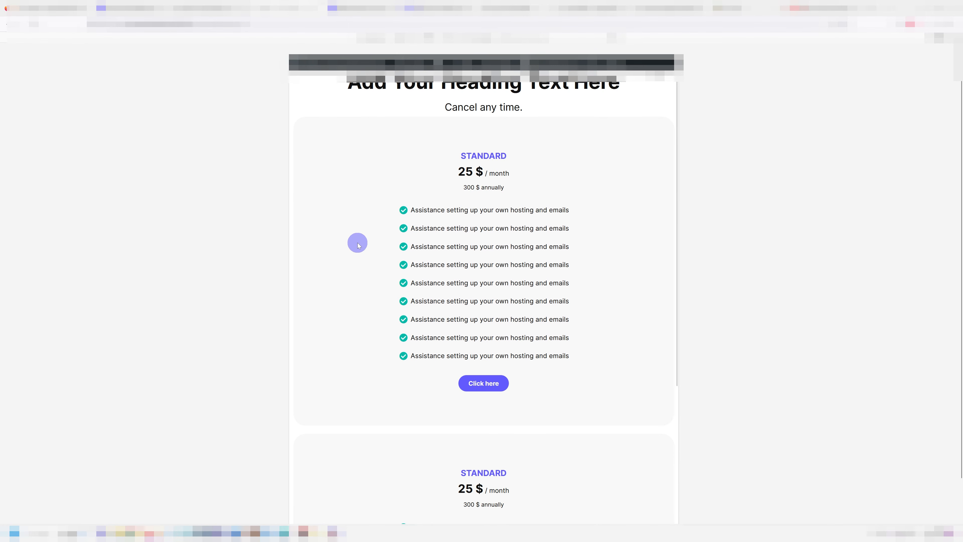
{"action": "scroll", "coordinate": [355, 247], "scroll_direction": "down", "scroll_amount": 6}
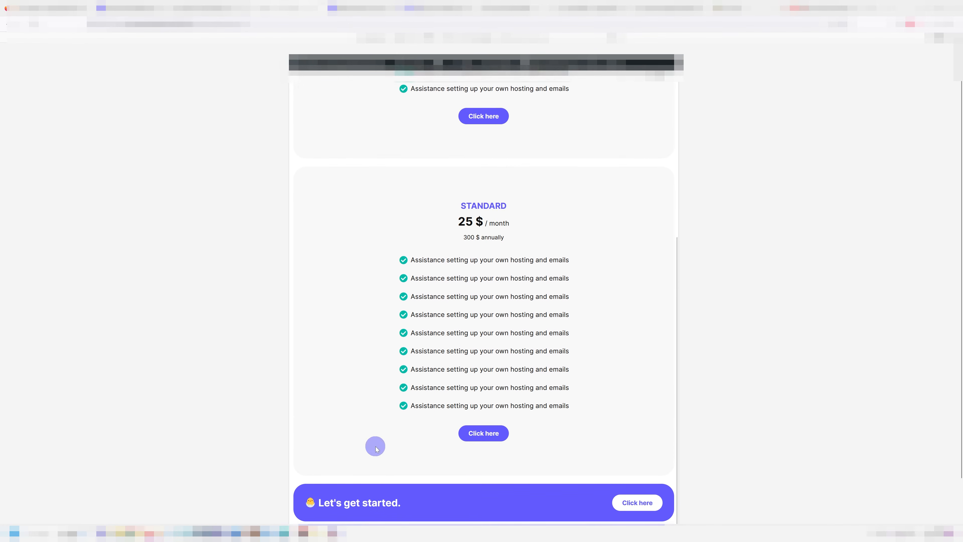